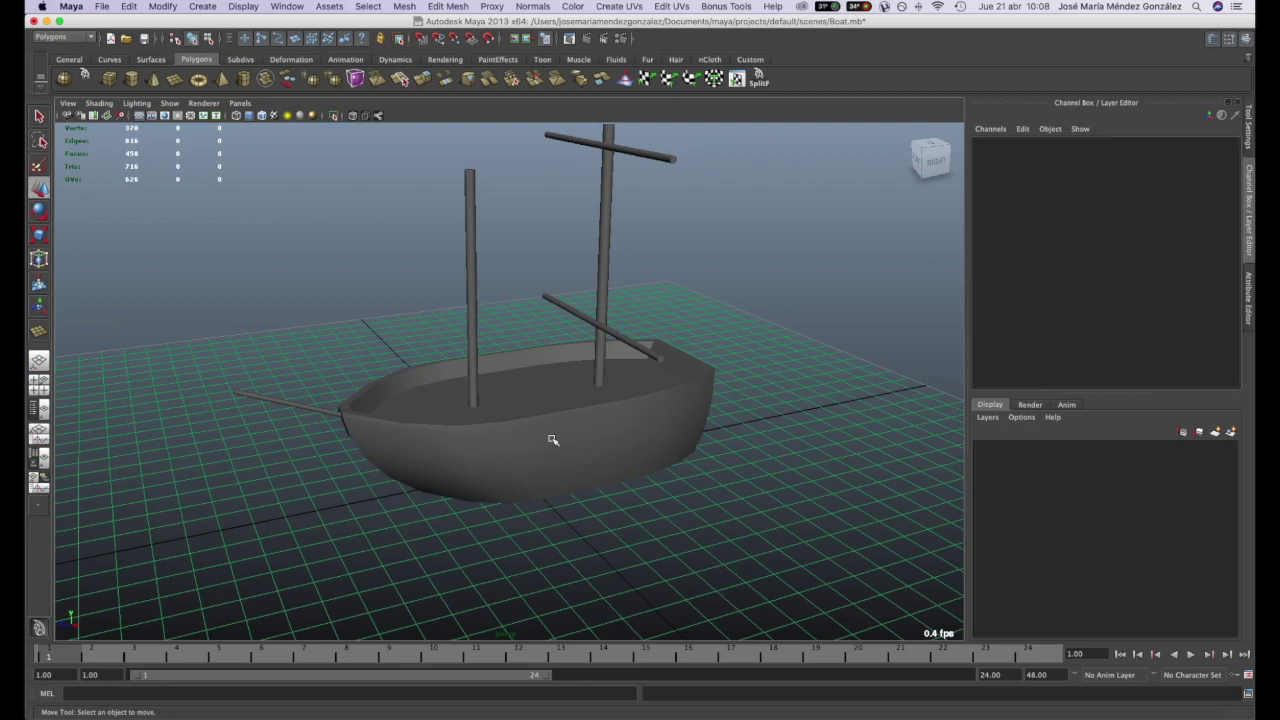
Step: Examine the boat model from several angles, checking the hull, both masts, the crossed yards and the bowsprit
left_click_drag(553, 440, 714, 550, "alt")
left_click(459, 402)
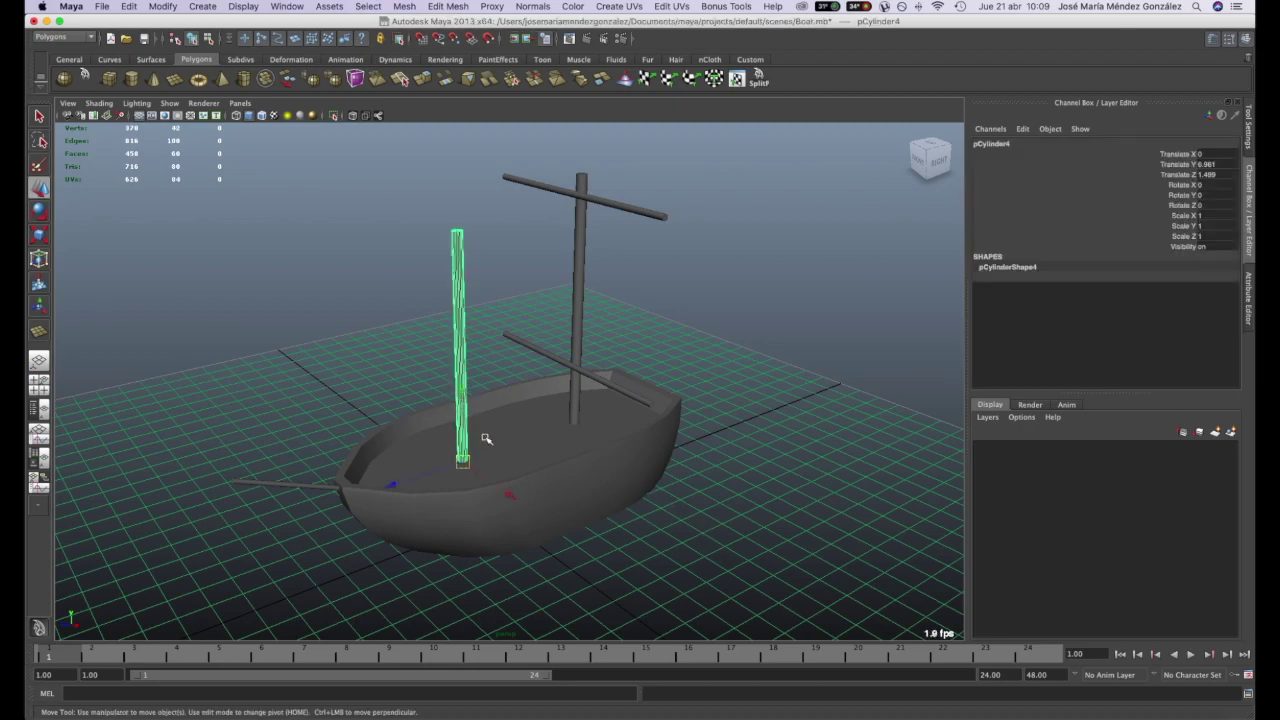
left_click(576, 463)
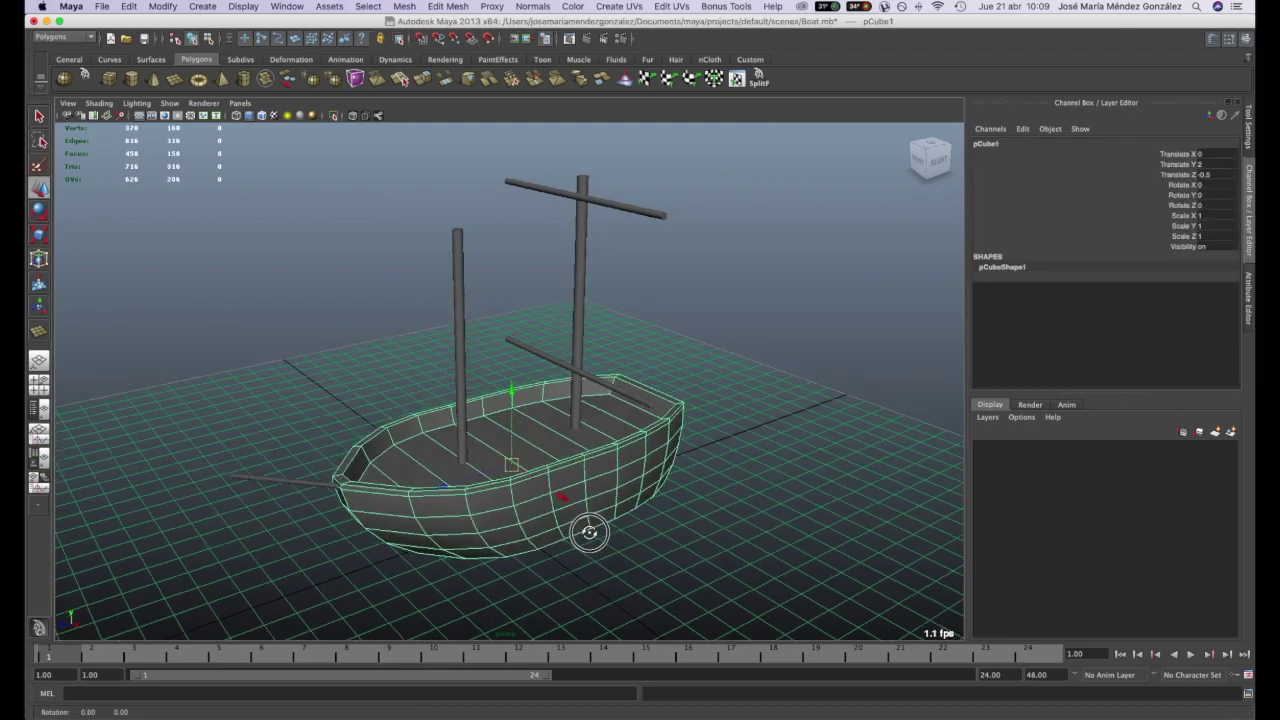
left_click_drag(591, 533, 564, 524, "alt")
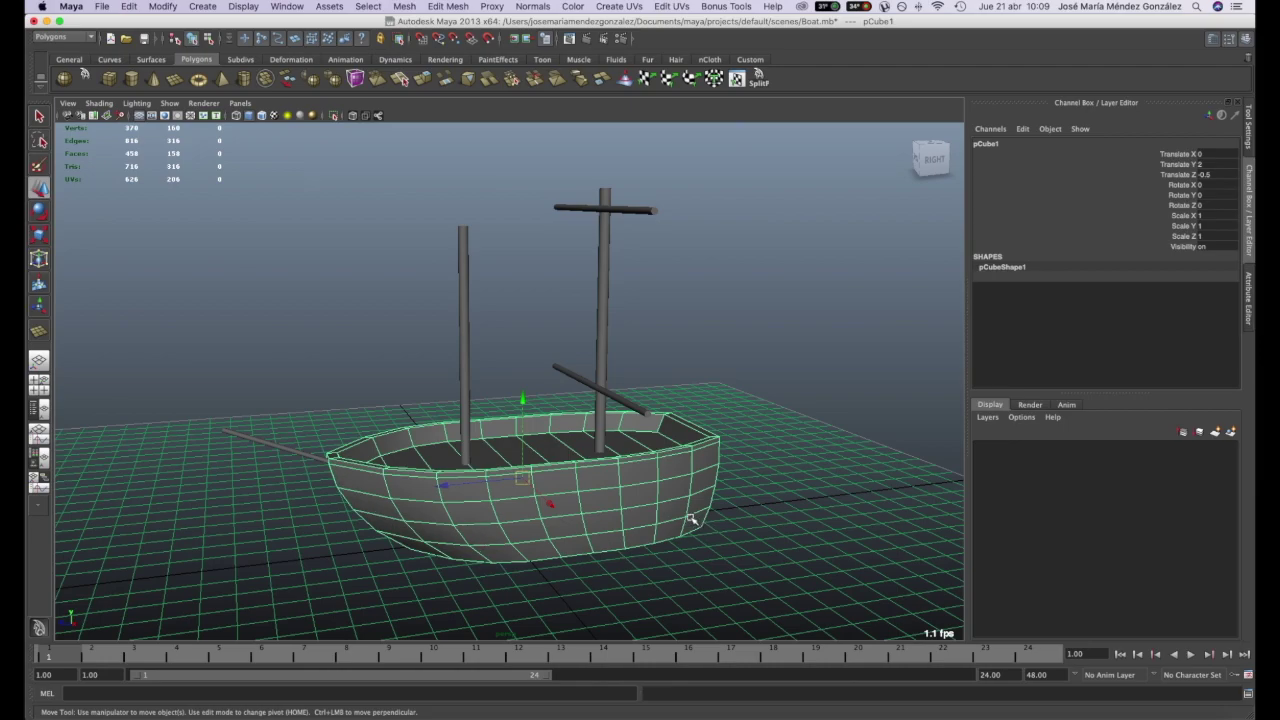
left_click(463, 319)
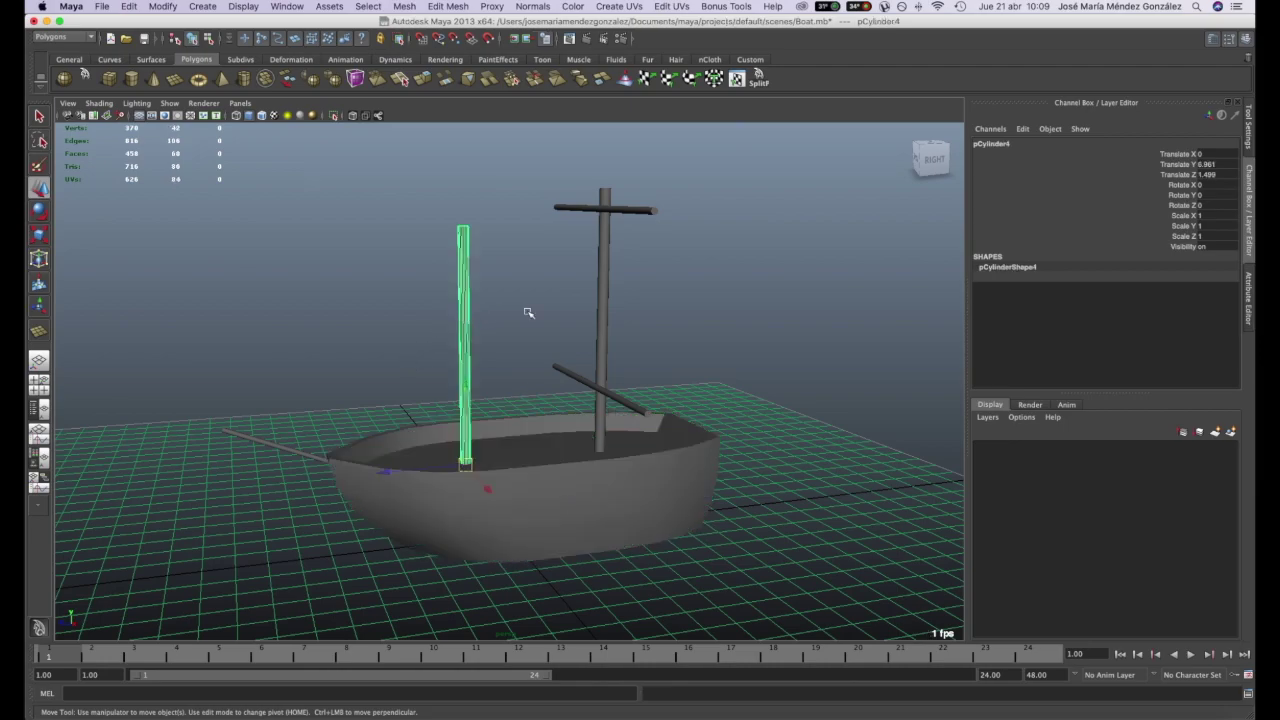
left_click(603, 304)
left_click(459, 355)
left_click_drag(536, 307, 559, 325, "alt")
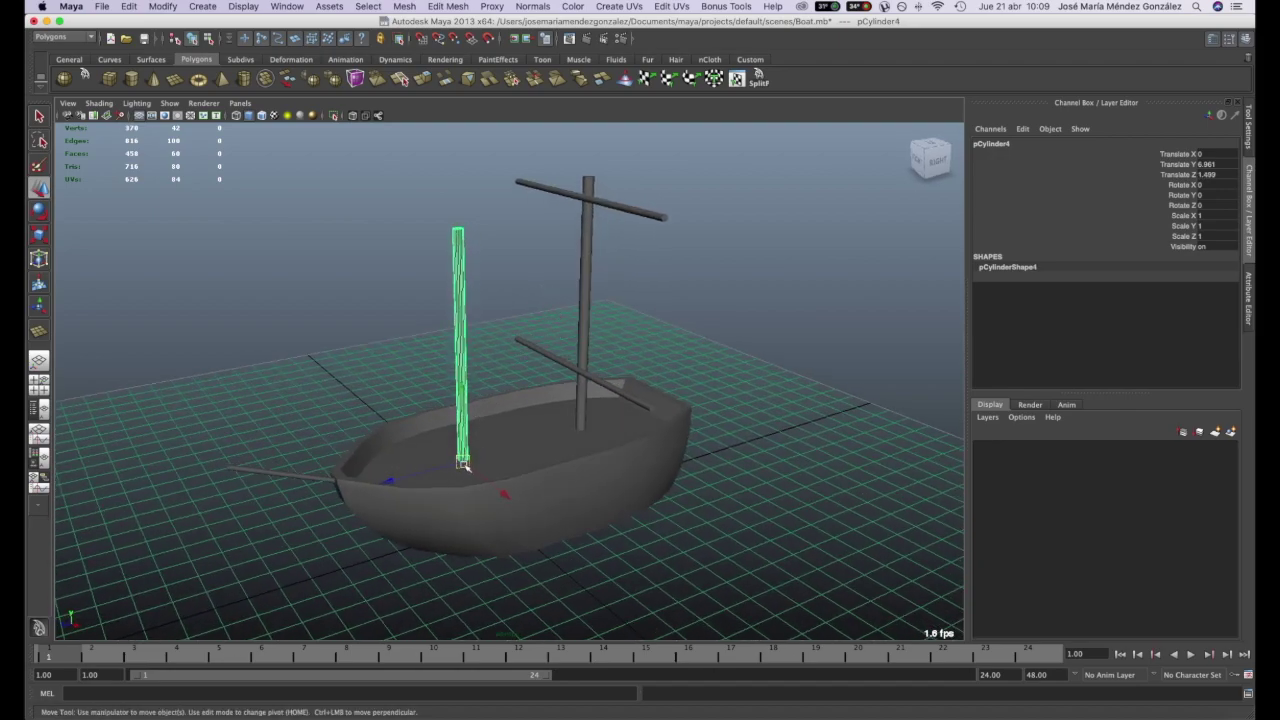
left_click(285, 477)
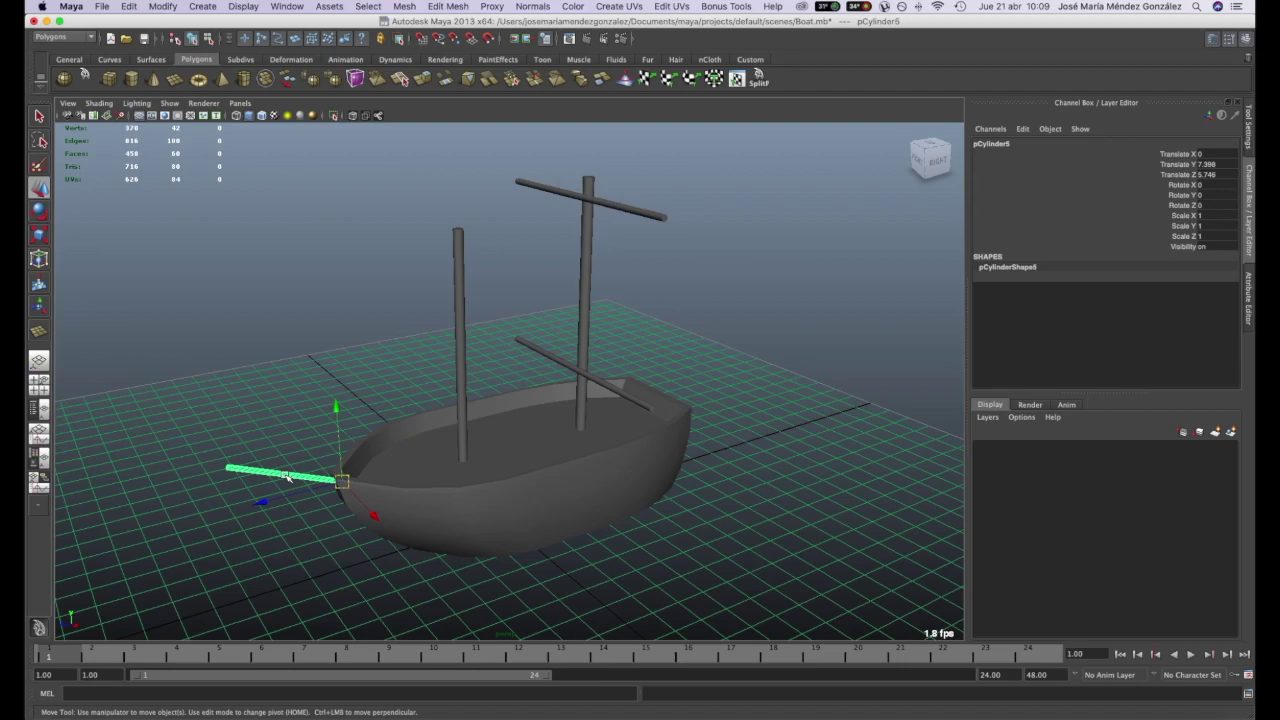
left_click(441, 298)
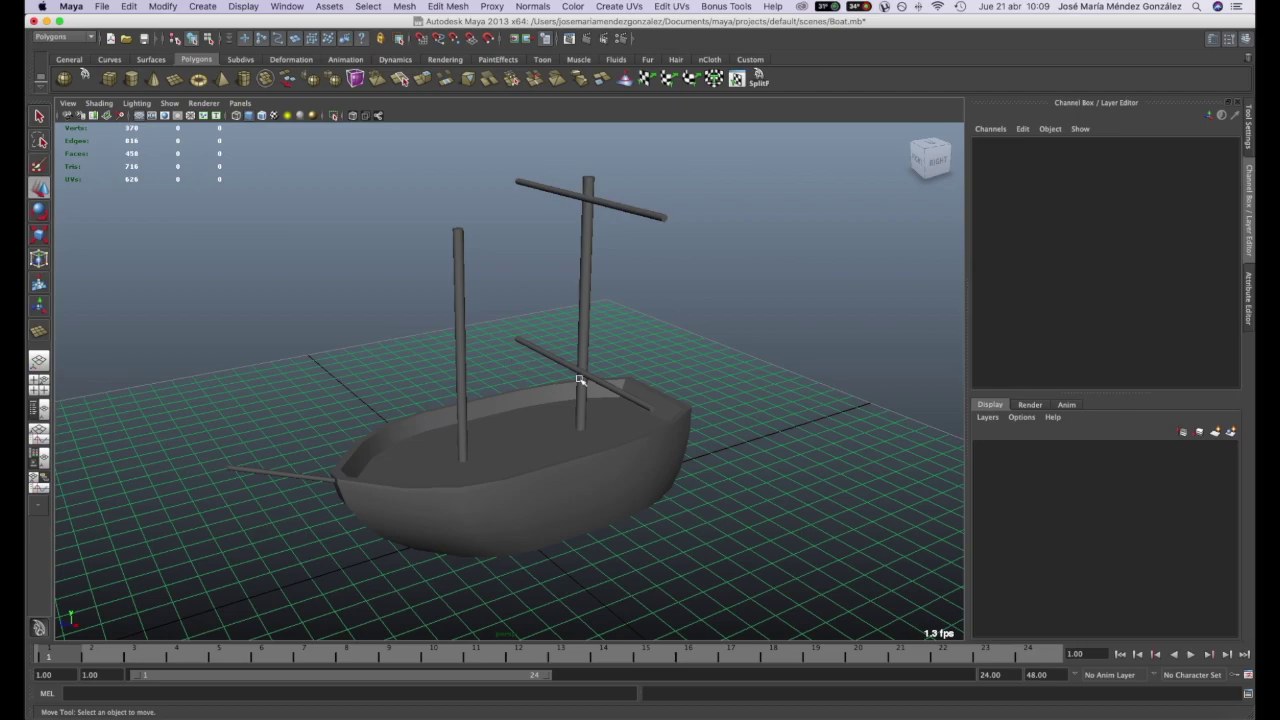
left_click_drag(569, 308, 614, 291, "alt")
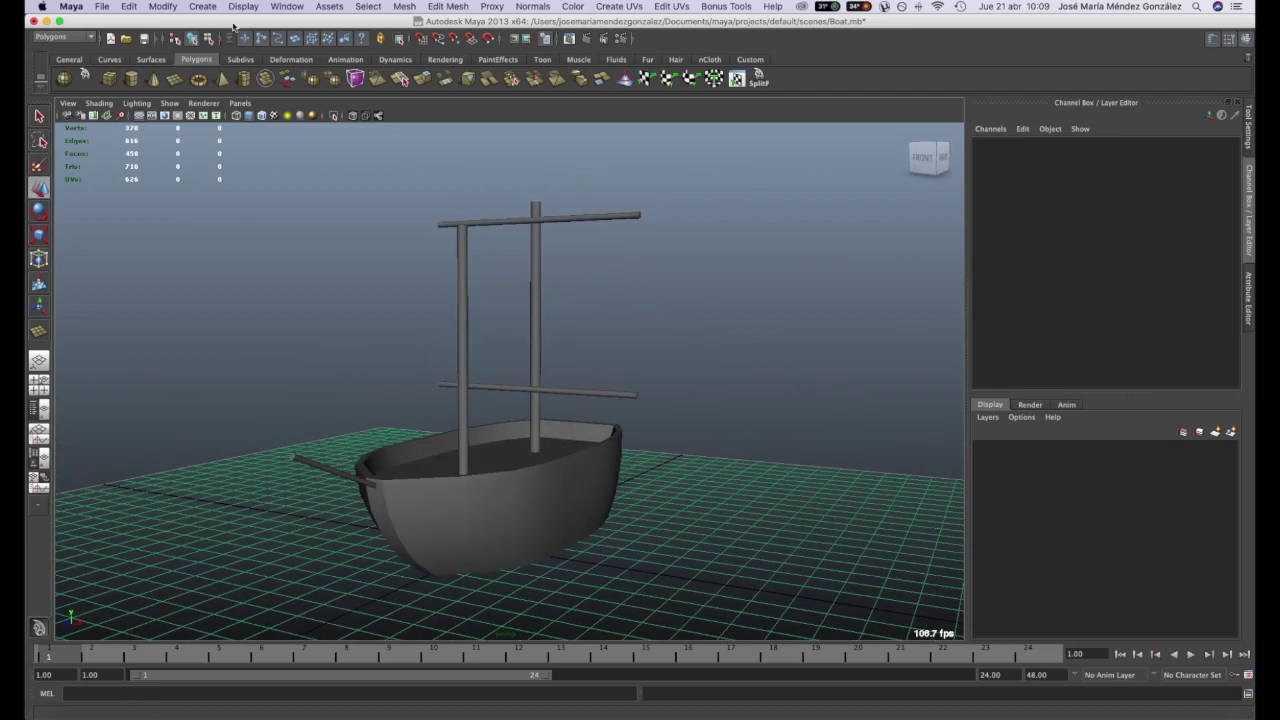
Step: Draw a polygon plane about 7.83 by 6 units in the front view, spanning the space between the two yards
left_click(42, 394)
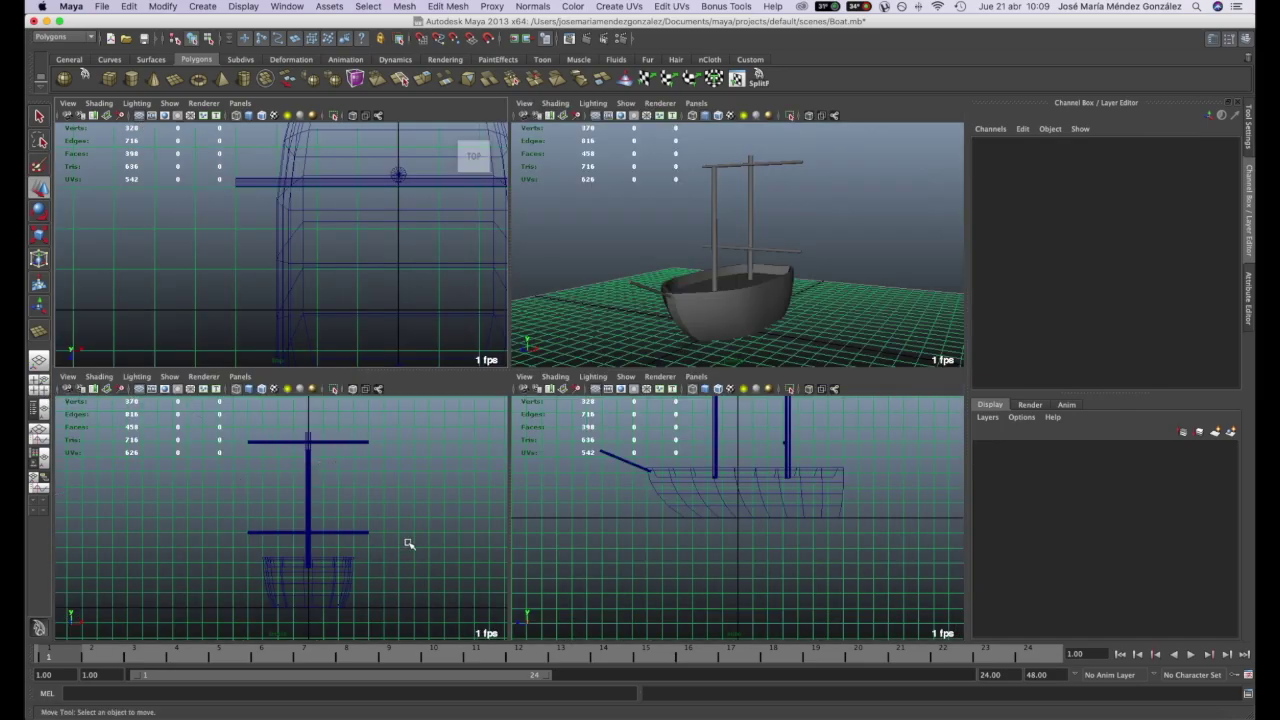
left_click(175, 80)
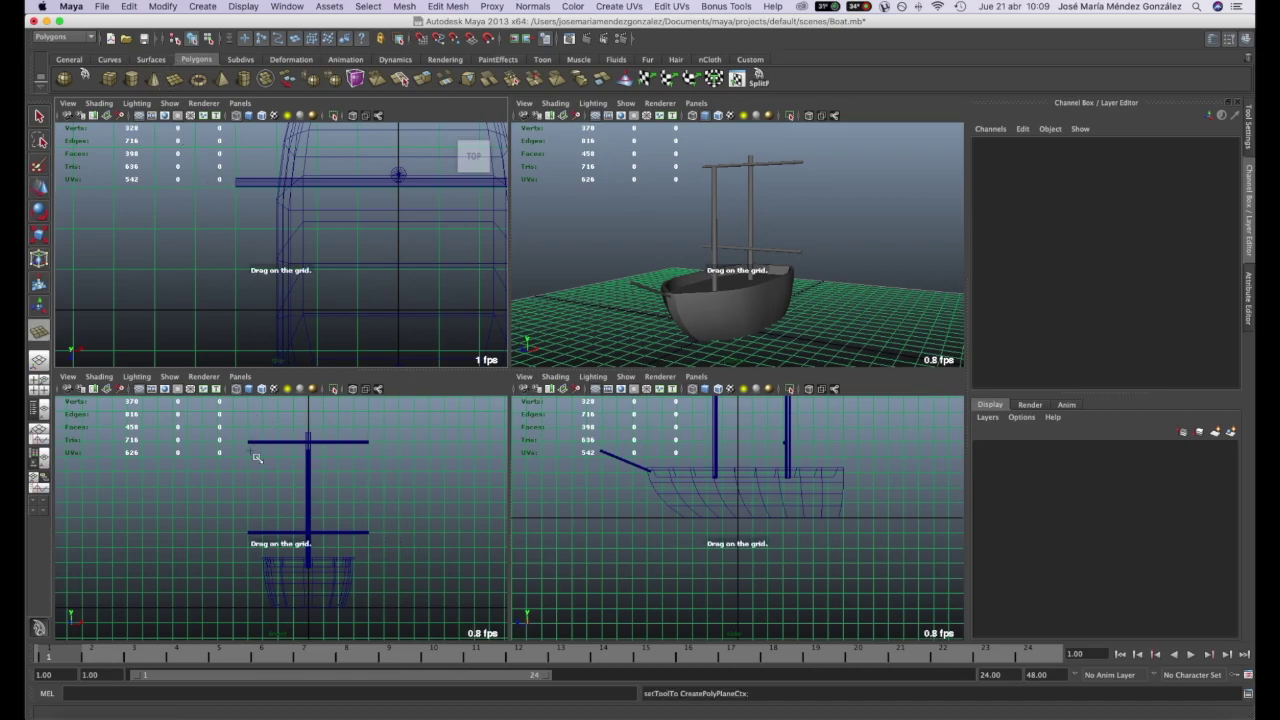
left_click_drag(249, 441, 368, 533)
mouse_move(816, 214)
left_mouse_down("alt")
mouse_move(850, 203)
mouse_move(834, 207)
left_mouse_up("alt")
key("space")
Step: Move the sail plane back along Z to about -3.044 so it sits at the mast with the yards
left_click_drag(697, 296, 584, 312, "alt")
left_click_drag(384, 341, 466, 321)
left_click_drag(706, 391, 657, 347, "alt")
scroll(637, 334, "up", 3)
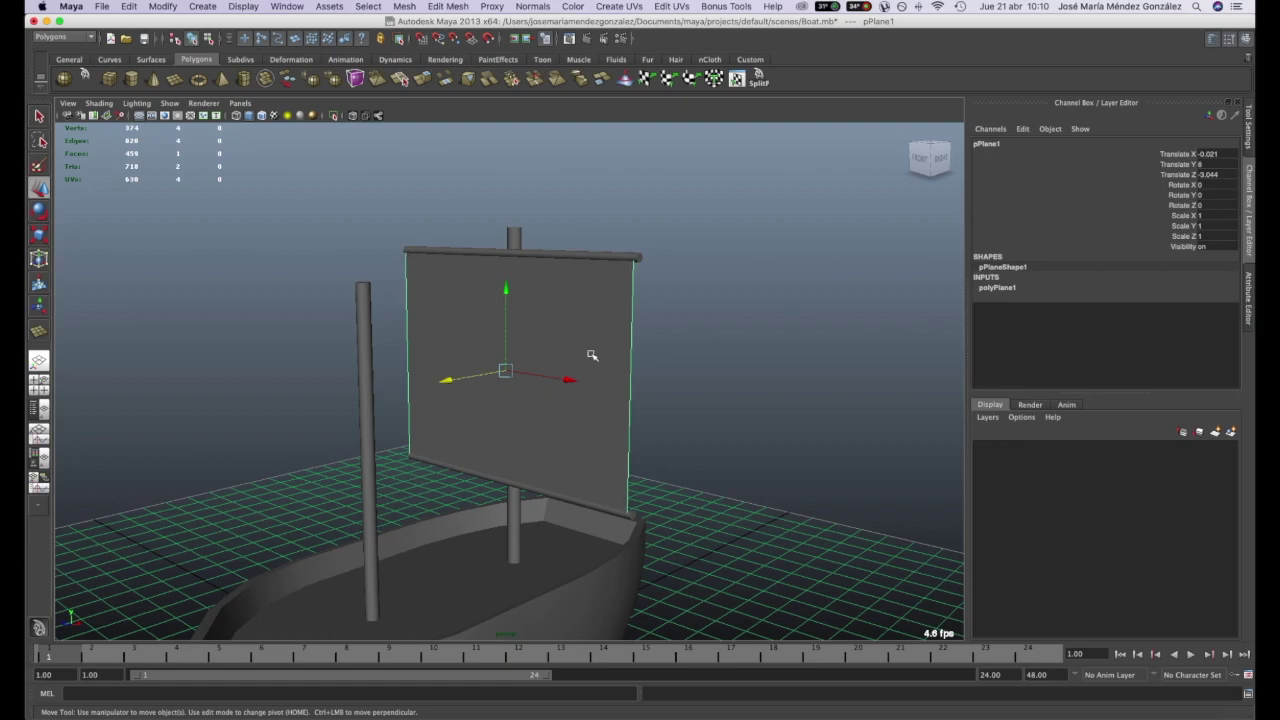
Step: Try triangulating the sail plane, inspect its faces, and undo the triangulation
left_click(404, 7)
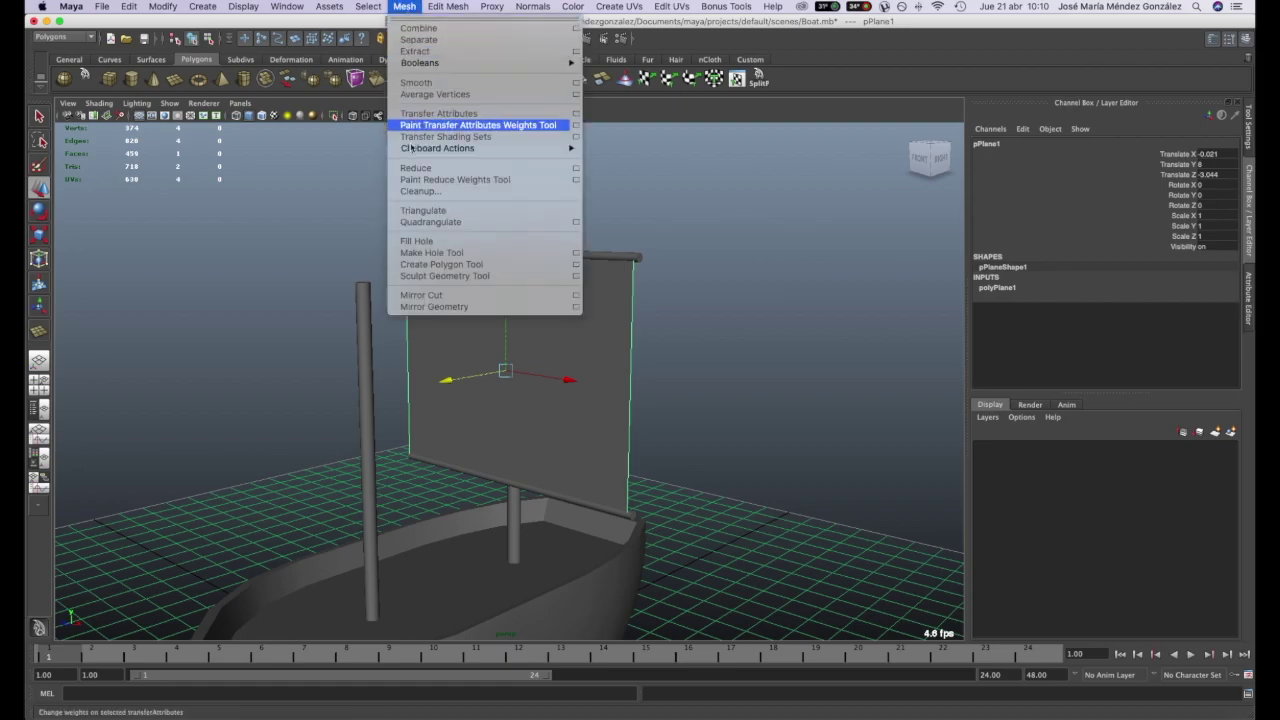
left_click(418, 209)
left_click_drag(586, 220, 738, 232, "alt")
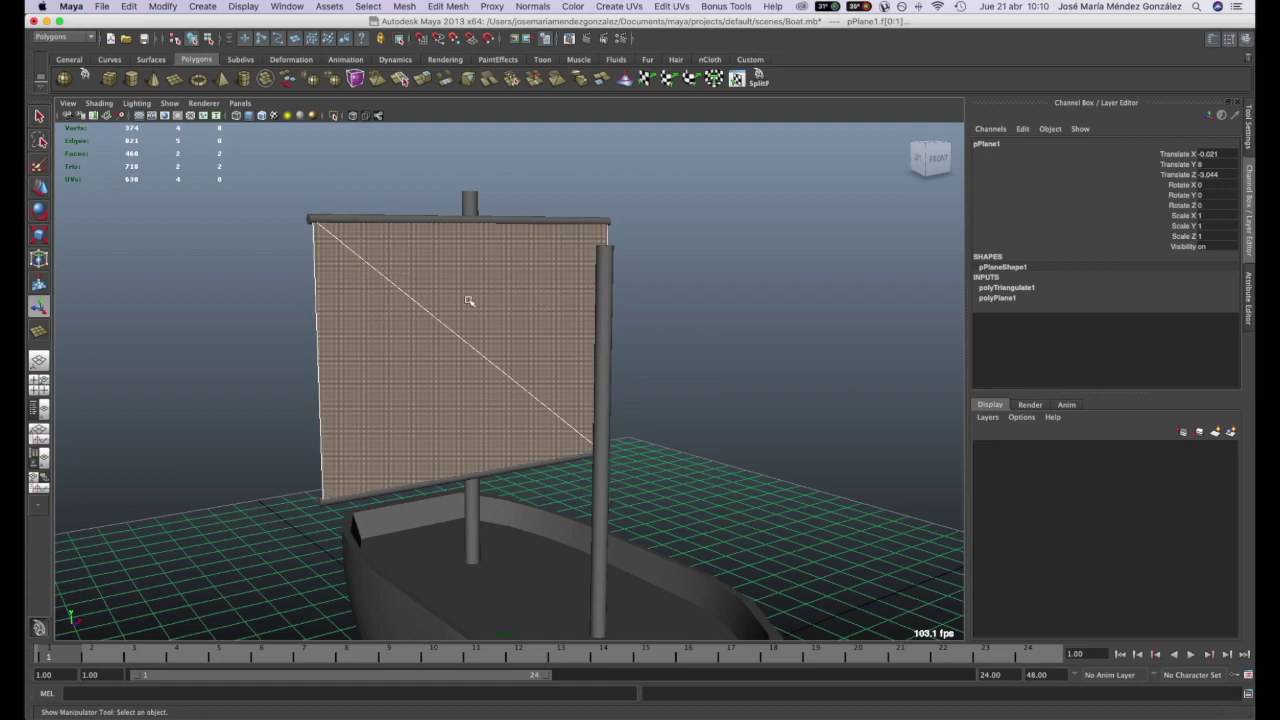
mouse_move(404, 312)
left_mouse_down("alt")
mouse_move(391, 309)
mouse_move(474, 309)
mouse_move(427, 318)
left_mouse_up("alt")
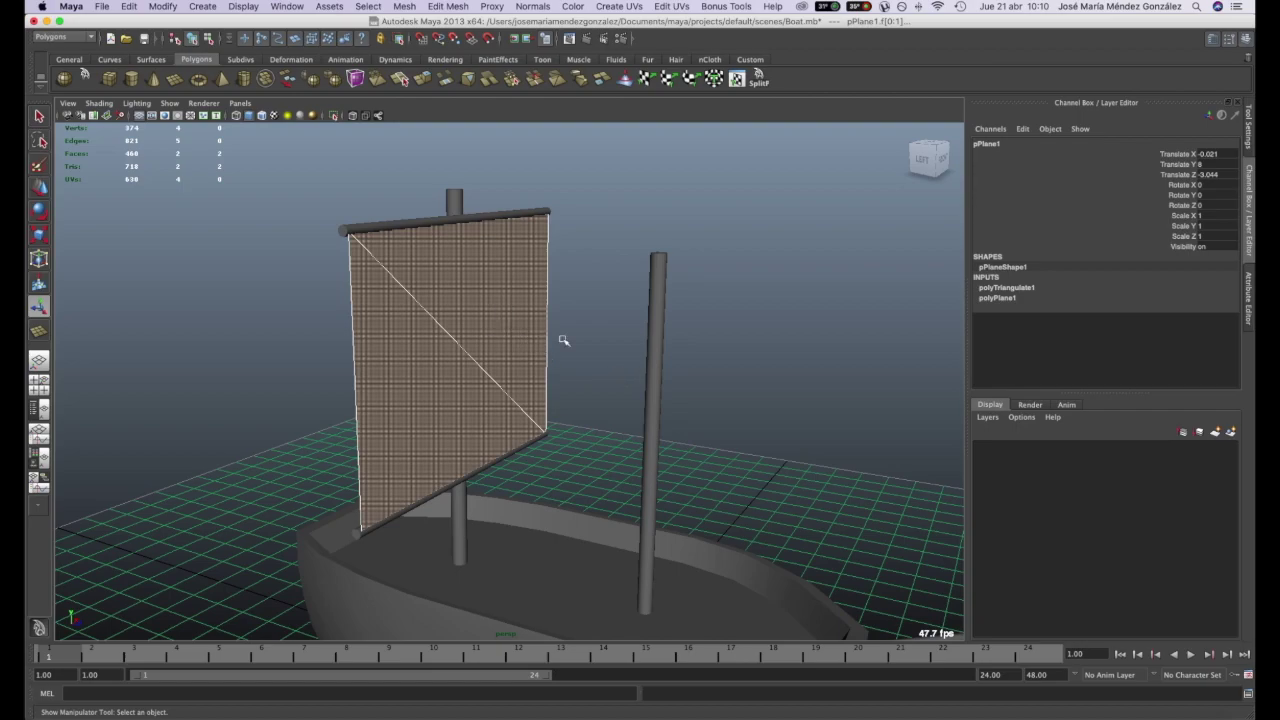
key("ctrl+z")
Step: Set the sail plane's width and height subdivisions to 16 each
left_click_drag(608, 337, 739, 318, "alt")
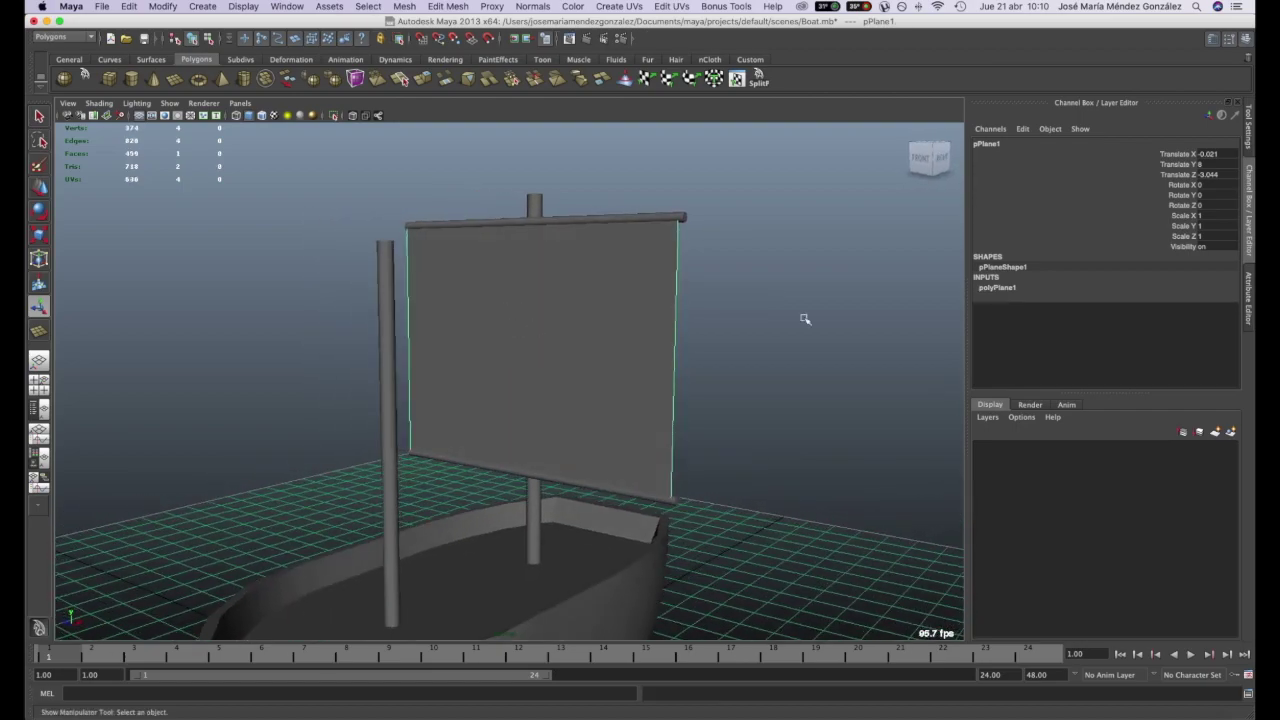
left_click(1020, 288)
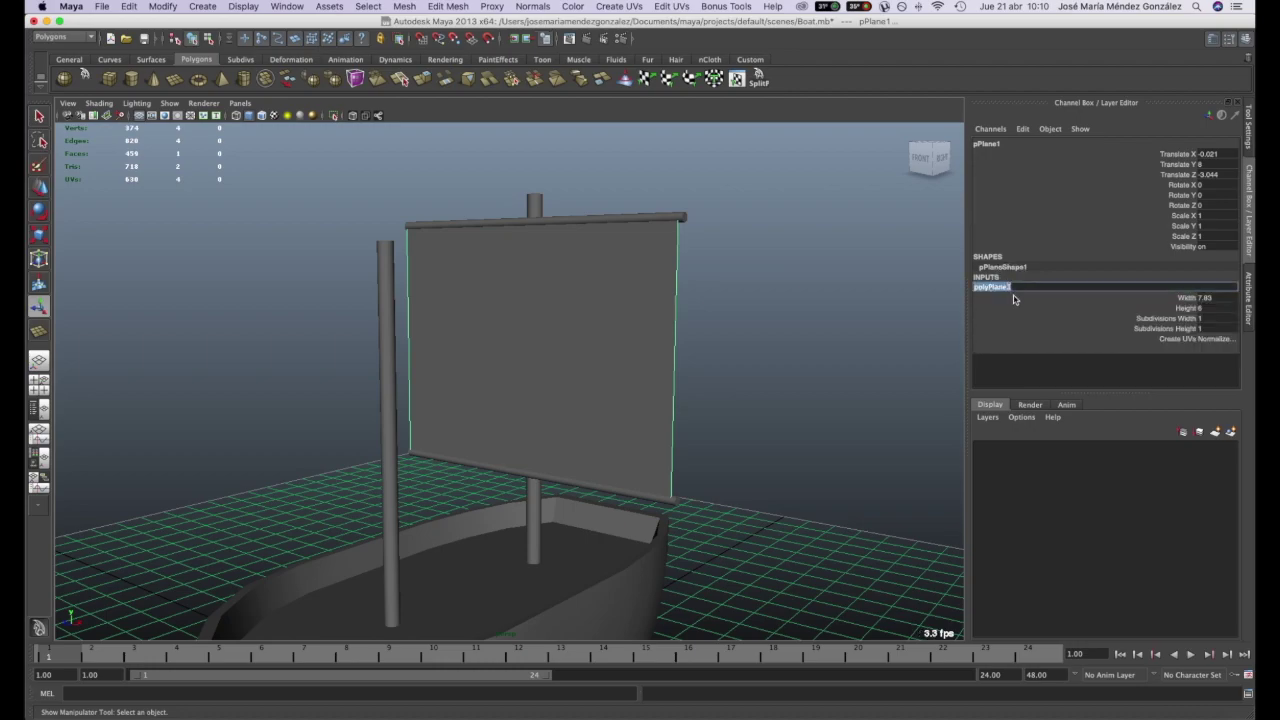
left_click(1018, 296)
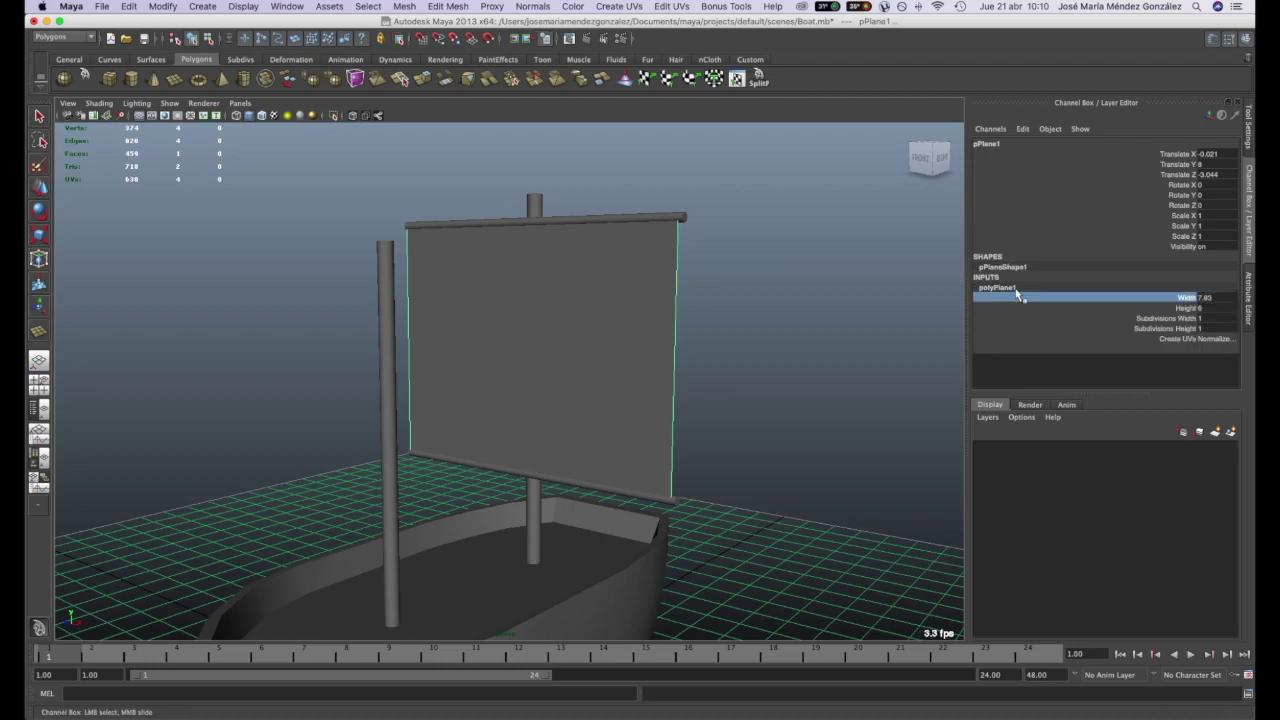
left_click(1219, 318)
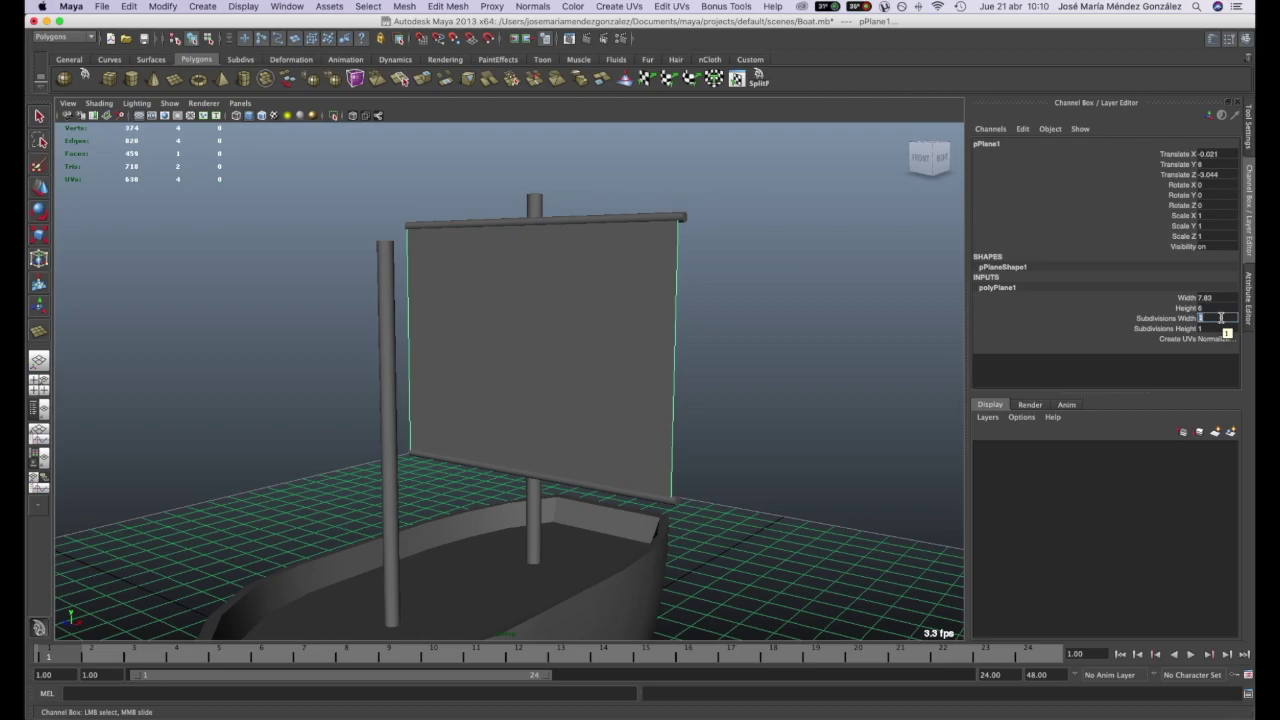
key("Return")
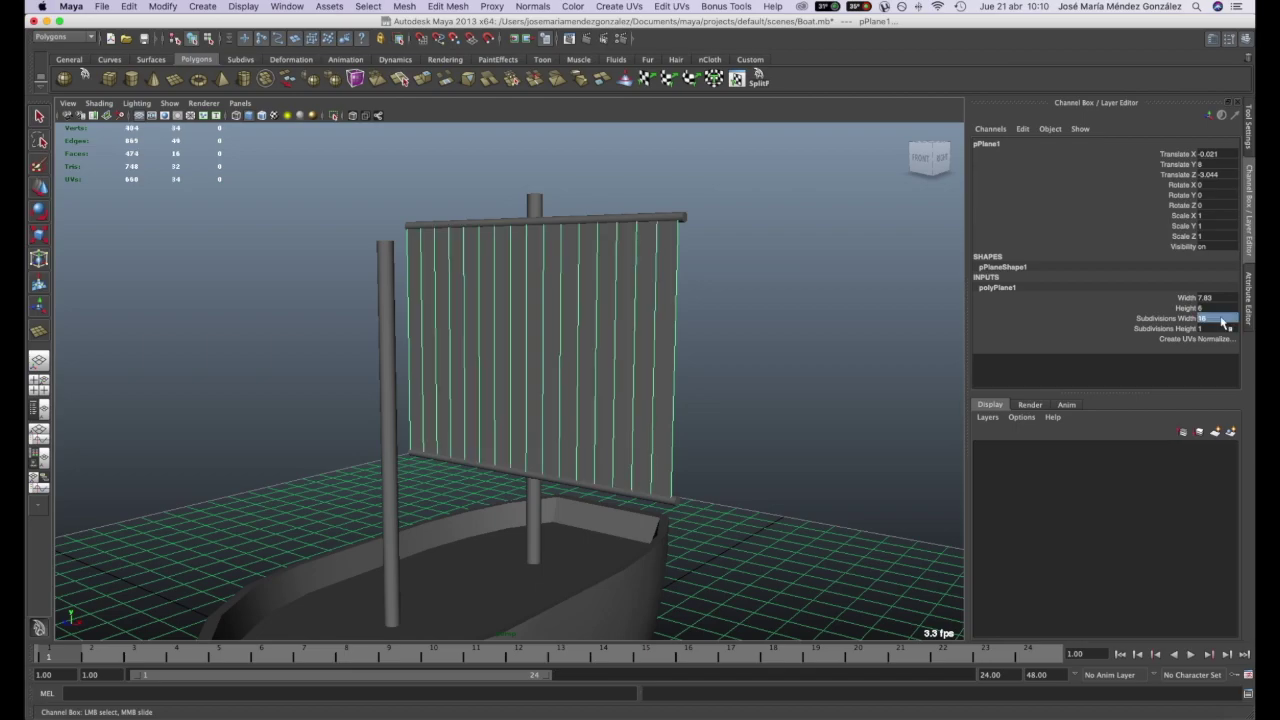
left_click(1218, 328)
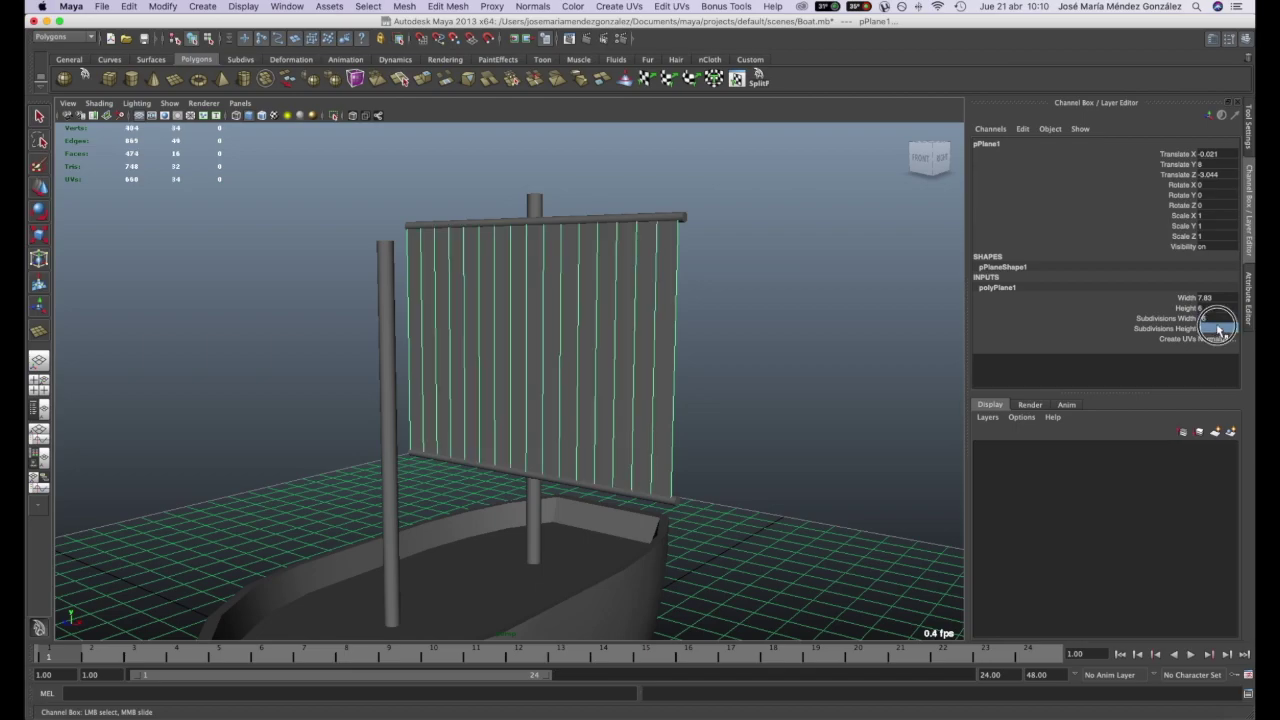
type("16")
key("Return")
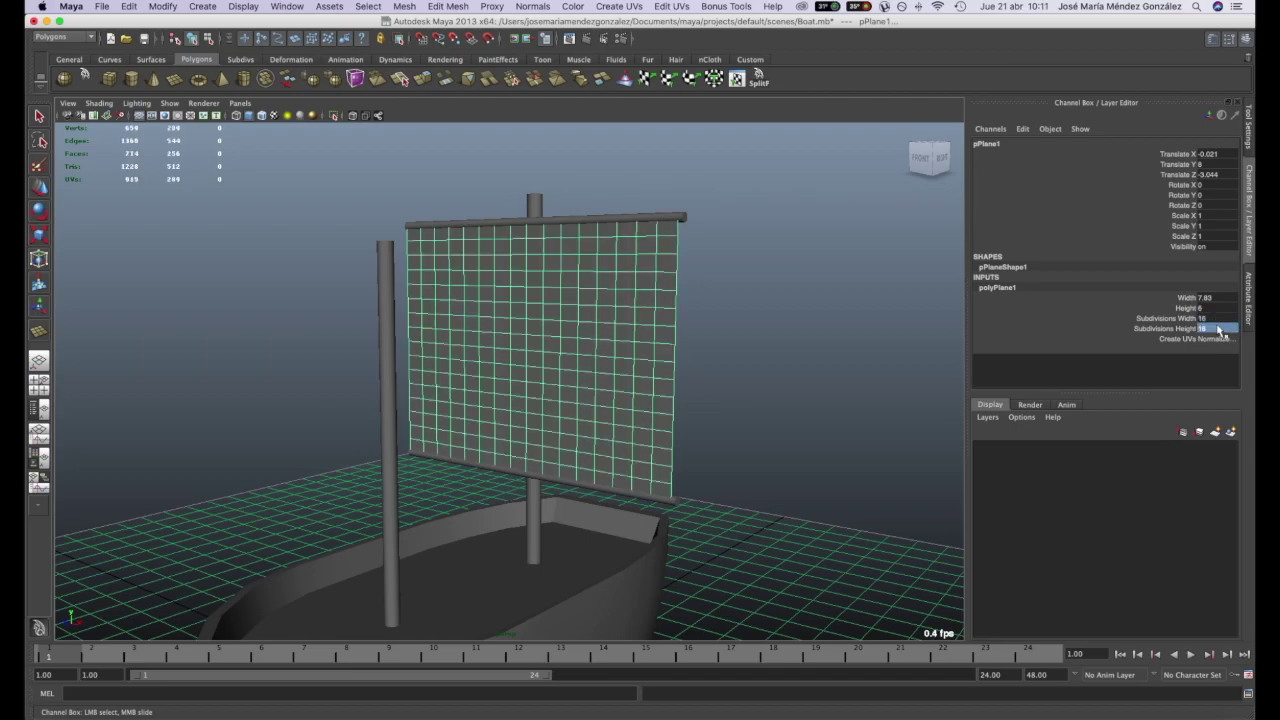
Step: Set the sail plane's width and height subdivisions to 24 each
left_click_drag(886, 280, 791, 300, "alt")
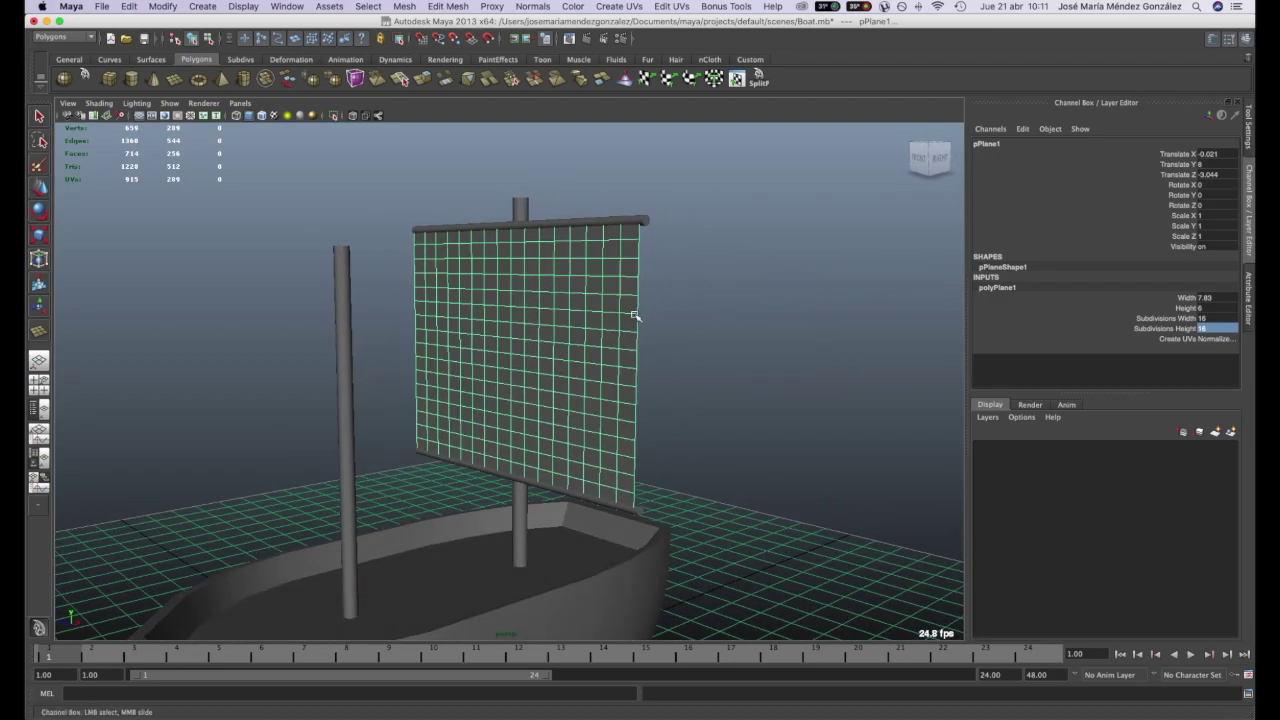
double_click(1212, 318)
type("24")
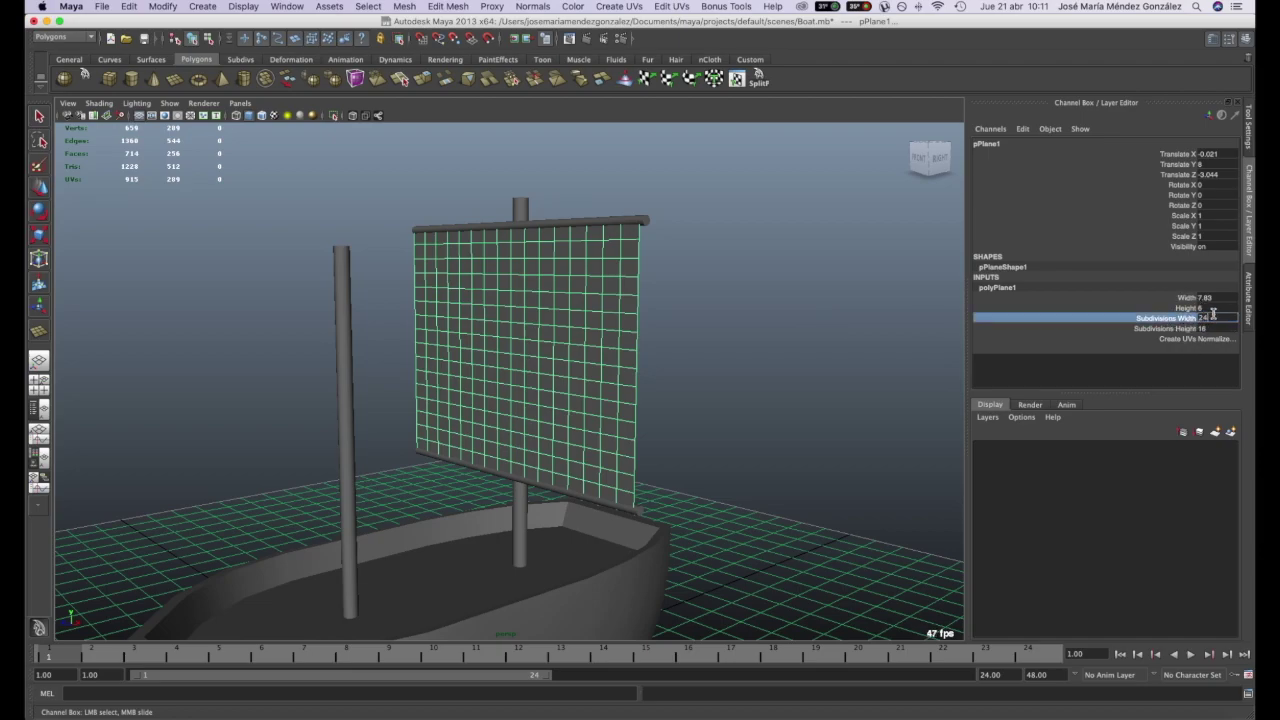
key("Return")
double_click(1215, 327)
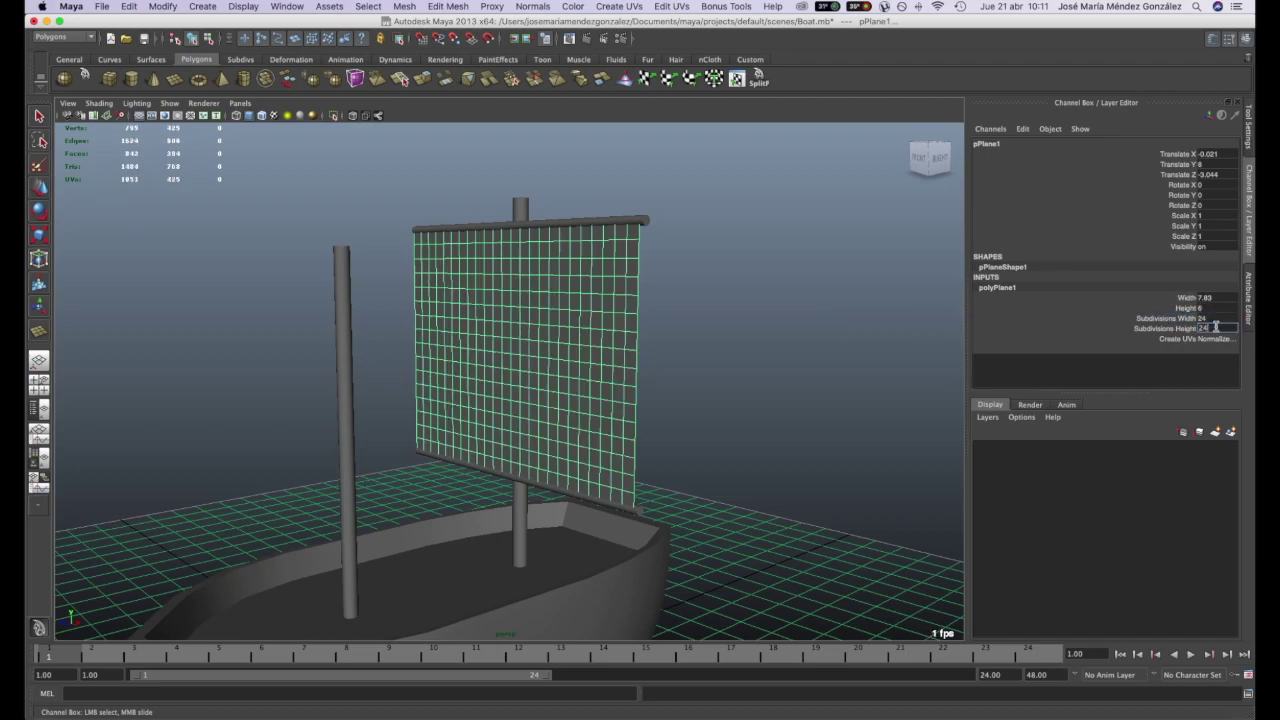
type("24")
key("Return")
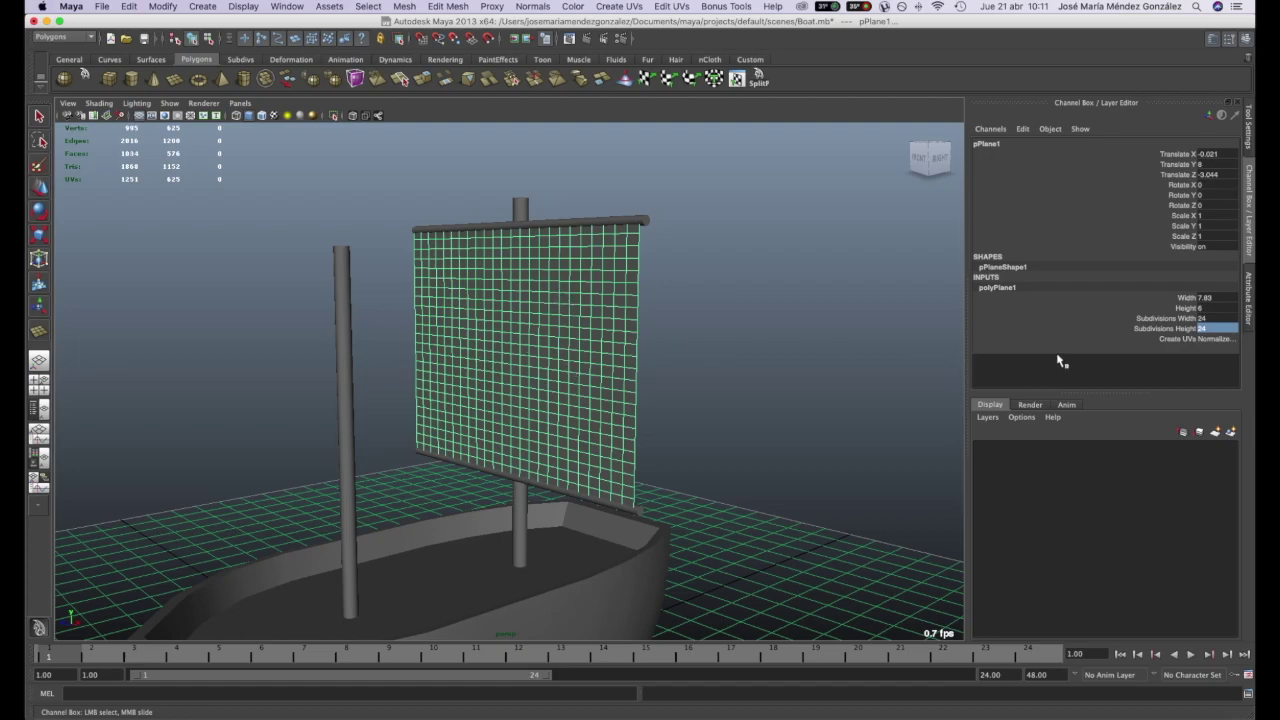
Step: Scale the sail plane down uniformly to about 0.549 on all three axes
left_click_drag(604, 314, 660, 354, "alt")
key("t")
left_click(657, 356)
left_click(582, 337)
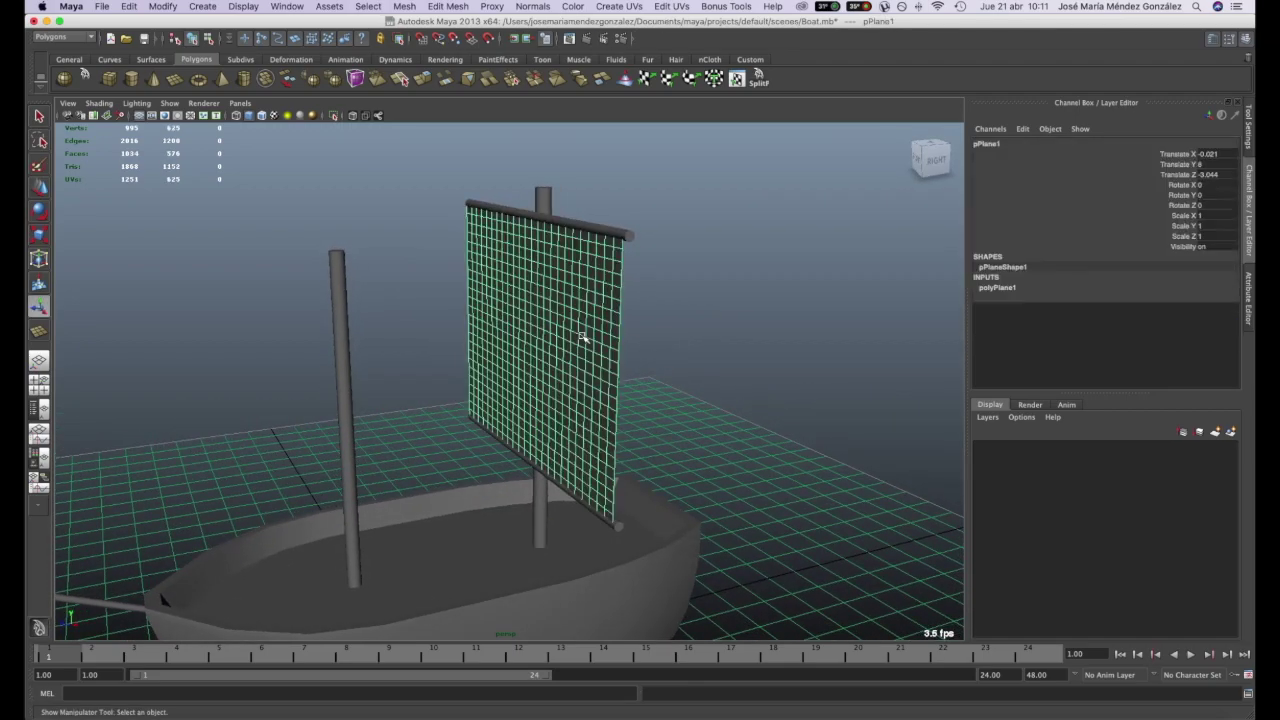
left_click_drag(582, 337, 571, 366, "alt")
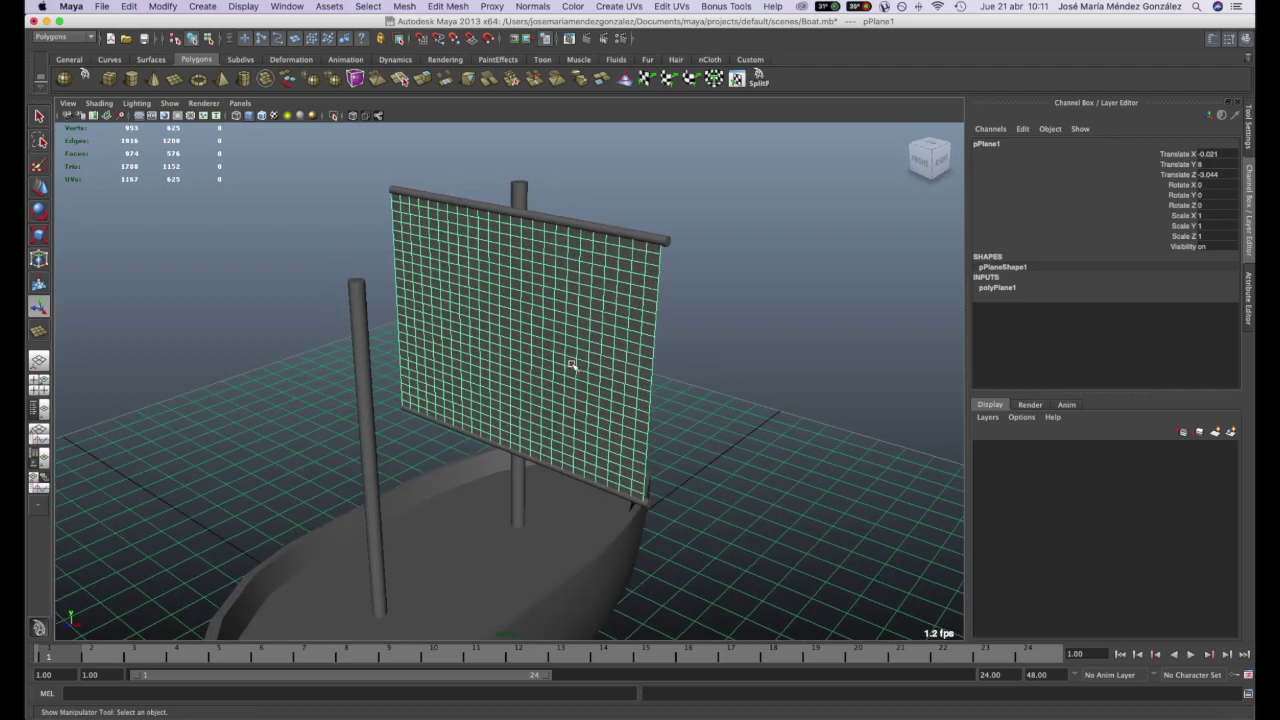
left_click(39, 235)
left_click_drag(509, 339, 400, 362)
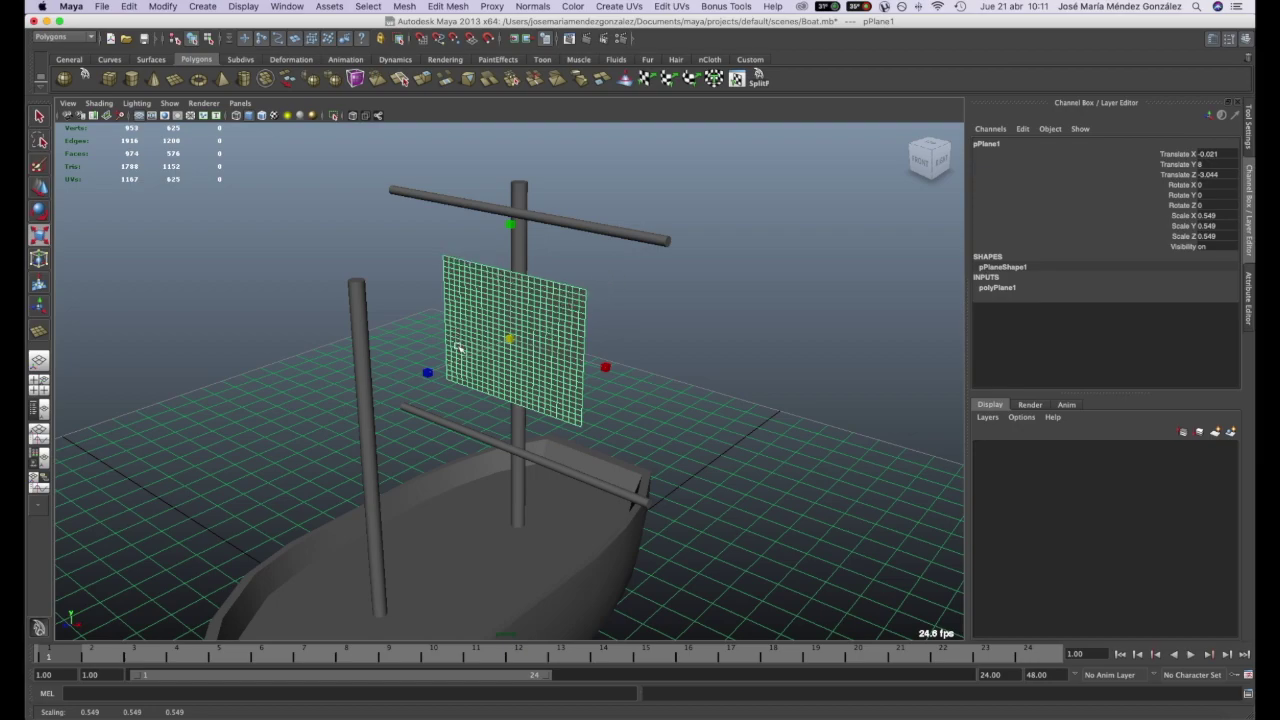
Step: Freeze only the scale transformation of the sail plane, with translate and rotate excluded
left_click(1222, 215)
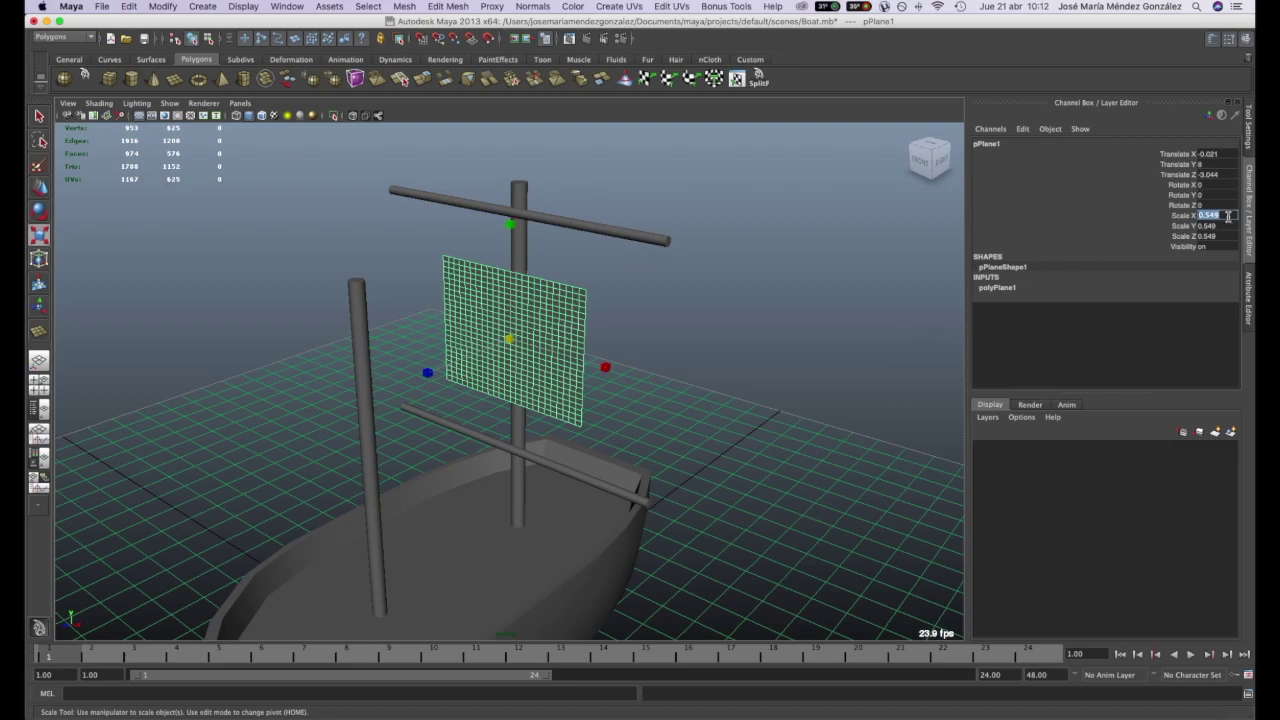
left_click(205, 7)
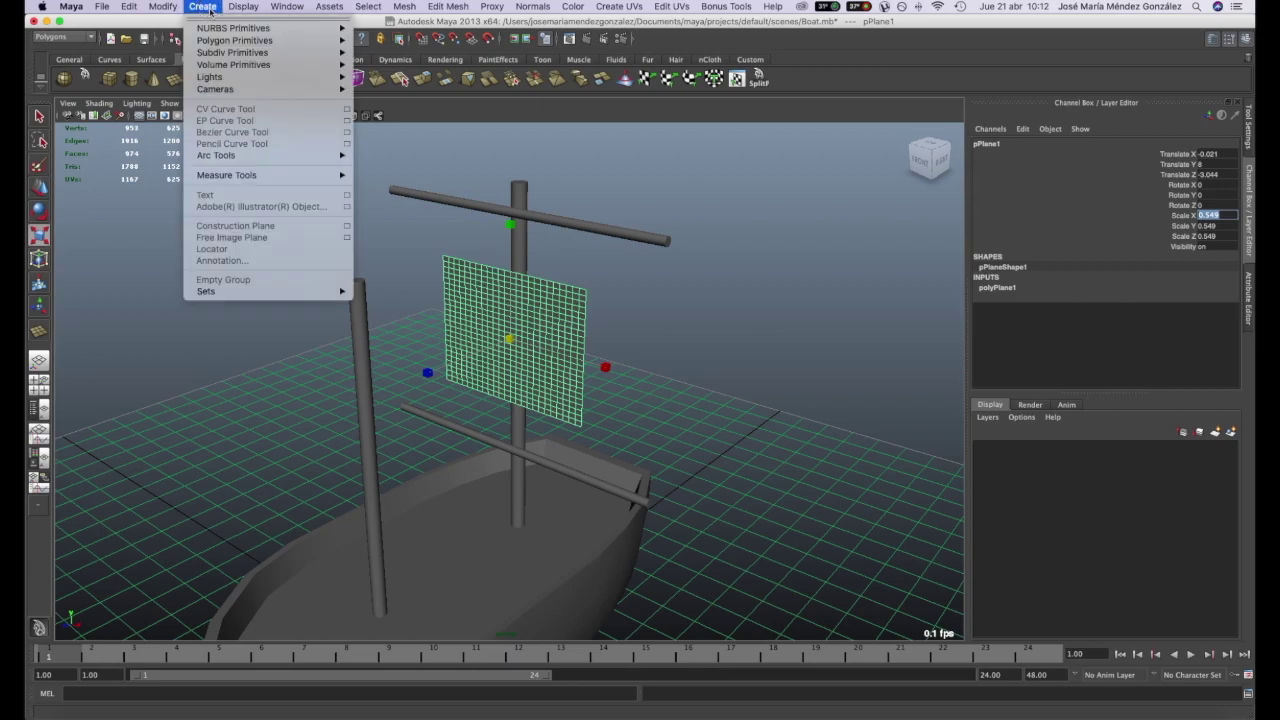
mouse_move(150, 8)
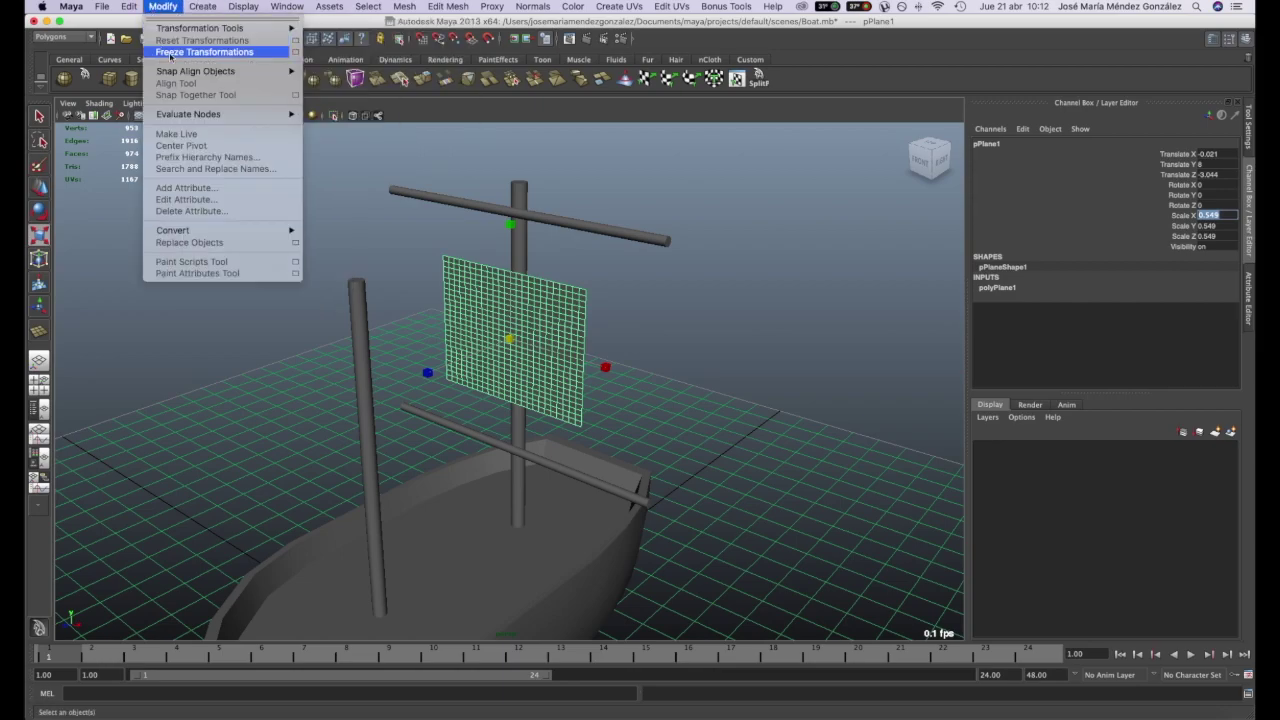
left_click(296, 54)
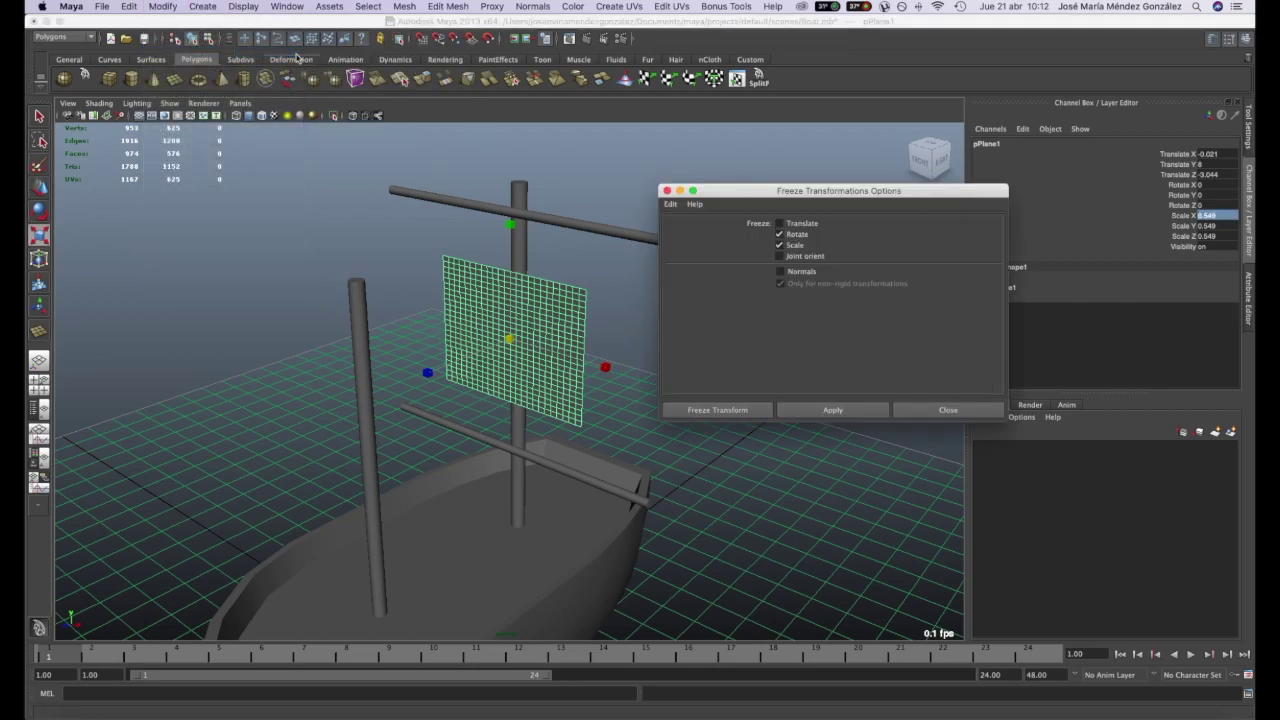
left_click(780, 224)
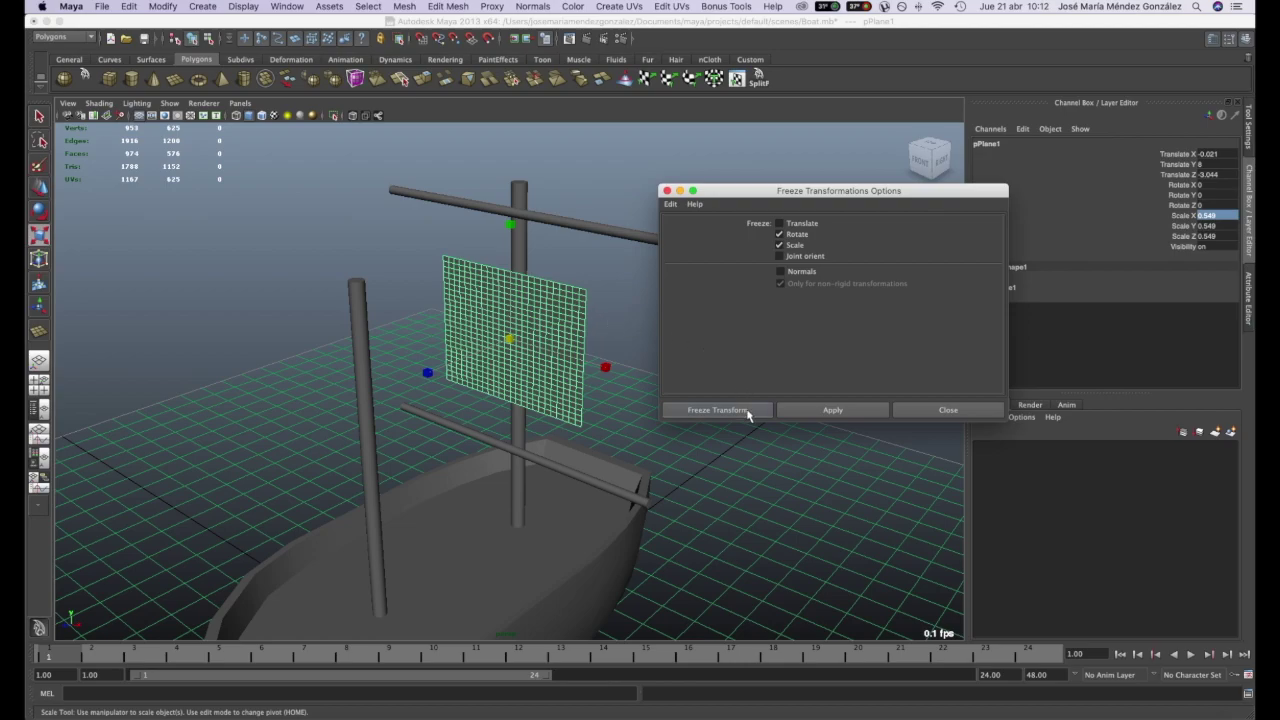
left_click(779, 235)
left_click(757, 415)
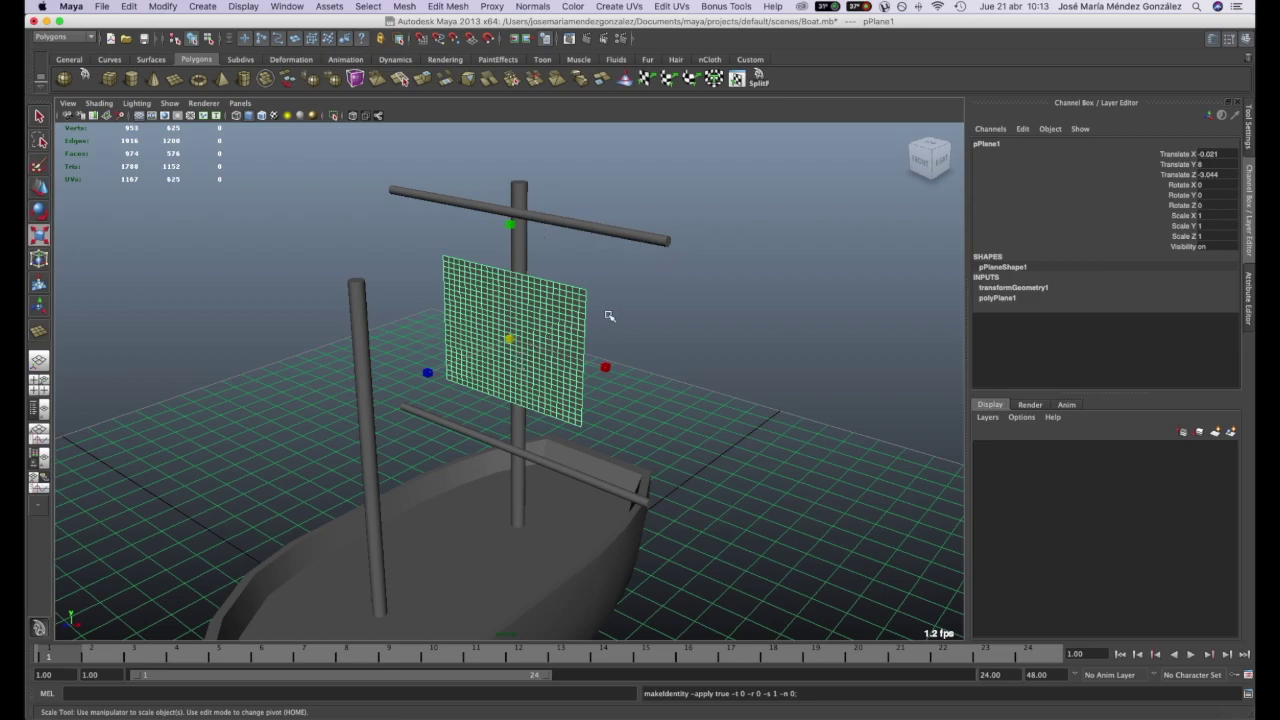
Step: Undo the freeze and the uniform scaling of the sail plane
key("z")
key("z")
left_click_drag(711, 311, 710, 297, "alt")
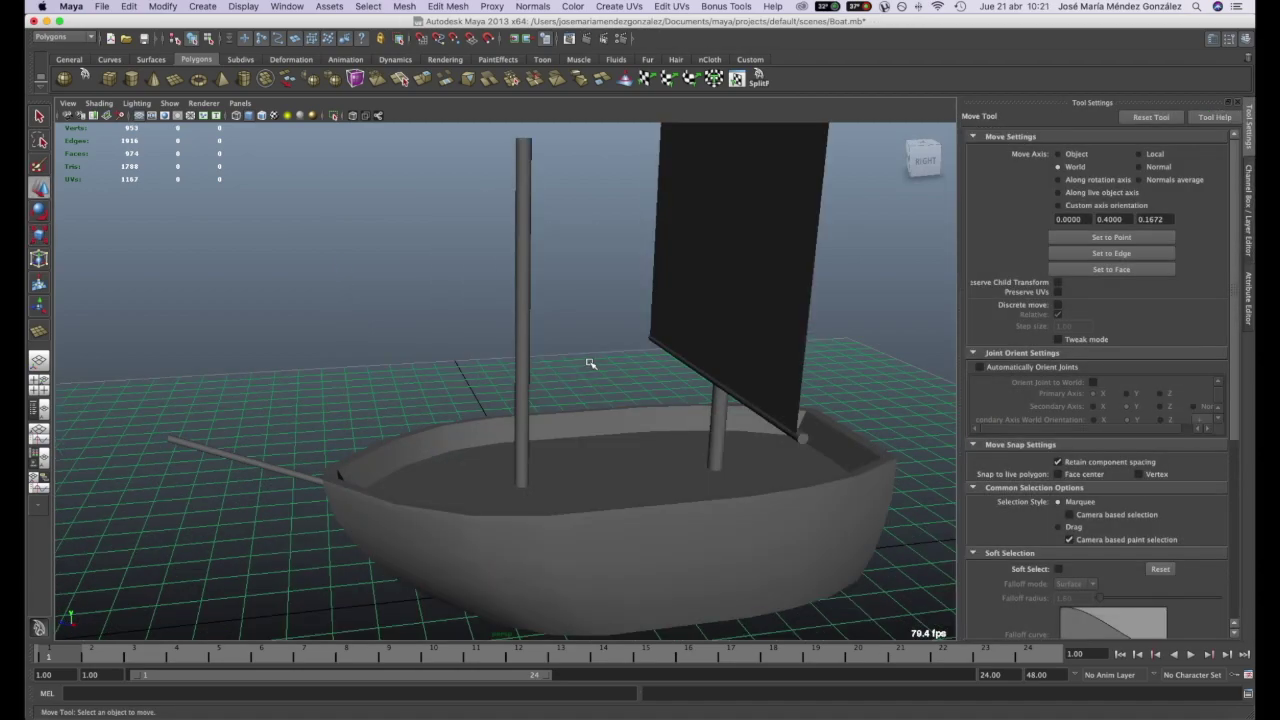
Step: Draw a polygon plane in the side view, spanning from the bowsprit tip to the top of the front mast
left_click(39, 385)
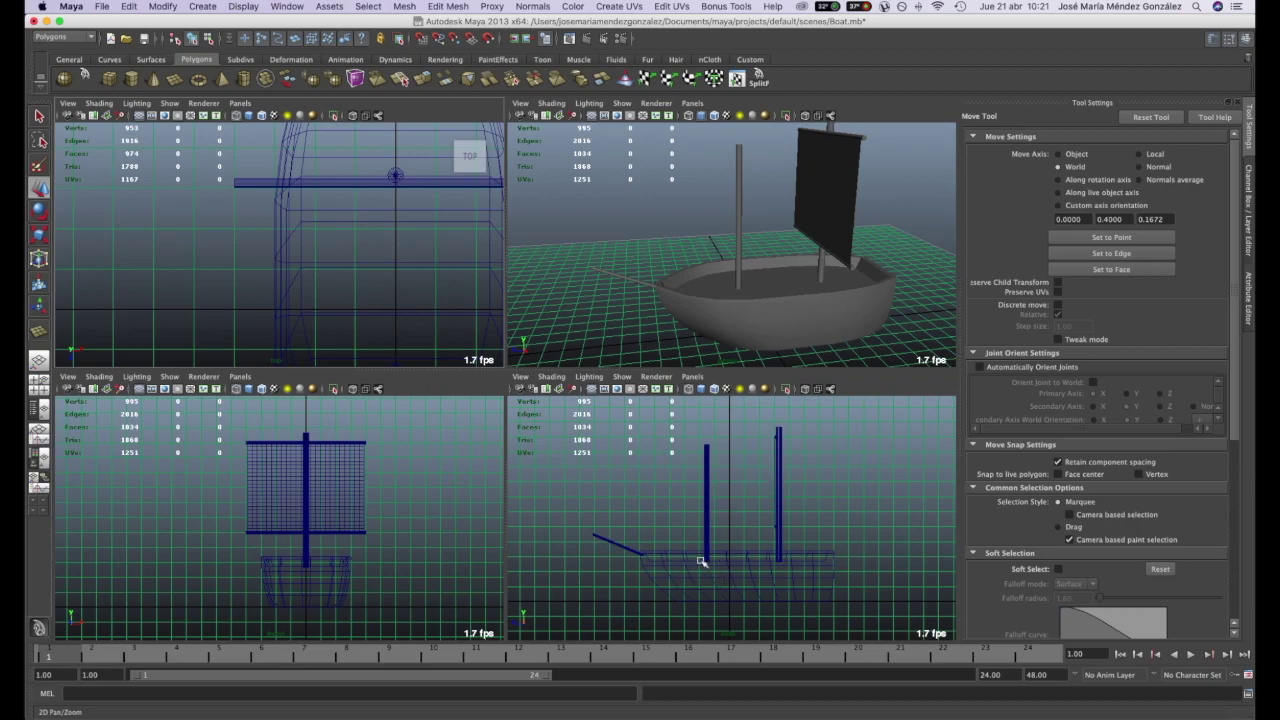
left_click(170, 84)
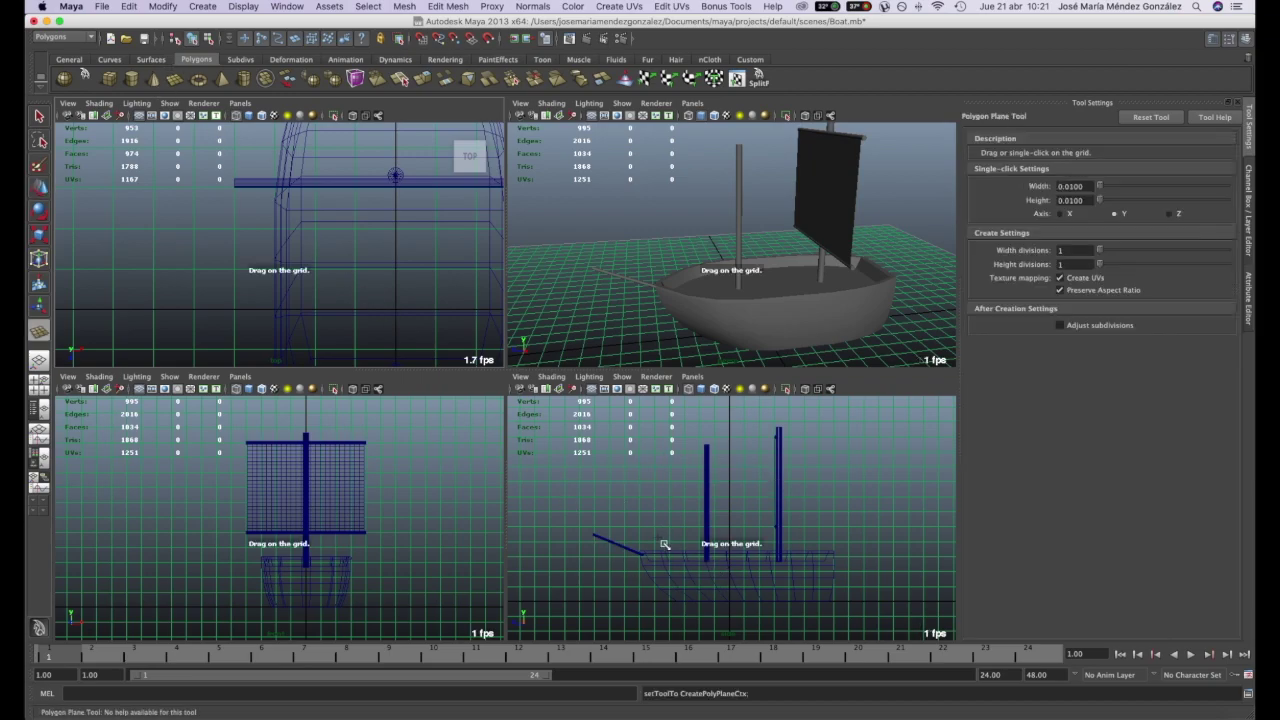
left_click(600, 449)
left_click_drag(600, 449, 706, 536)
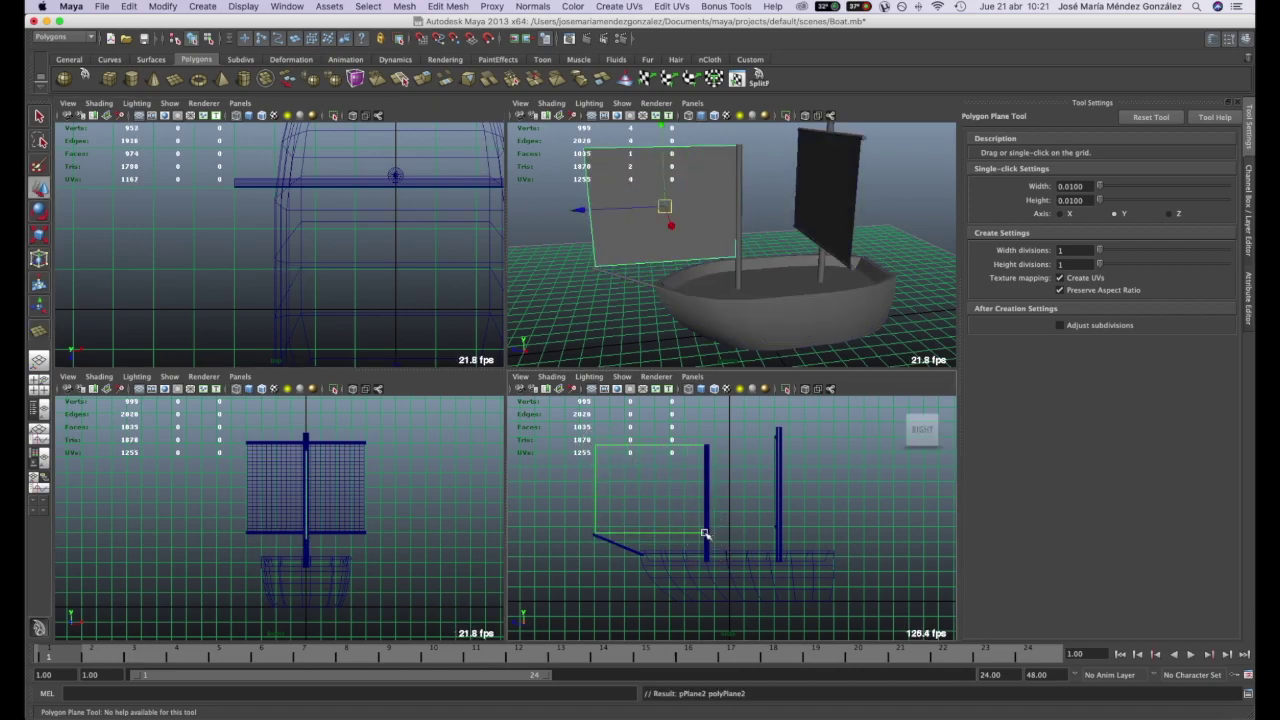
Step: Move the new plane's upper front vertex onto the diagonal between its neighbours and raise the lower vertex at the mast slightly
left_click(205, 38)
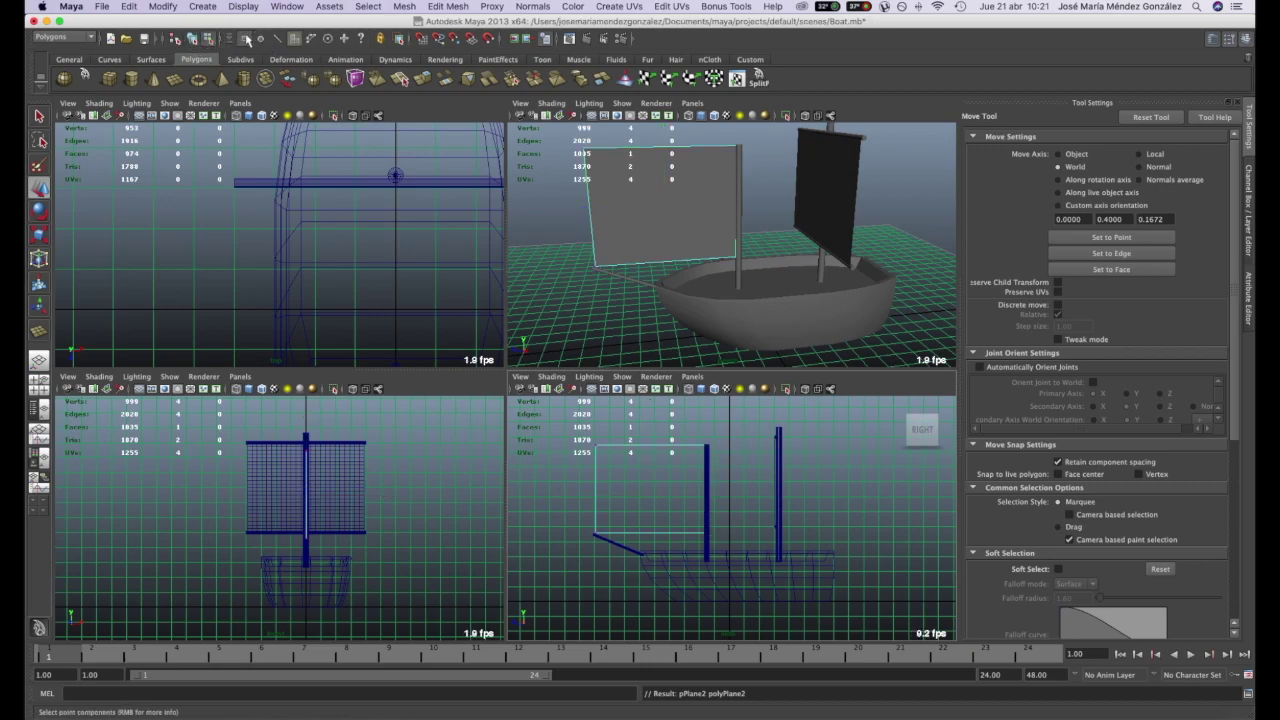
left_click_drag(585, 431, 652, 487)
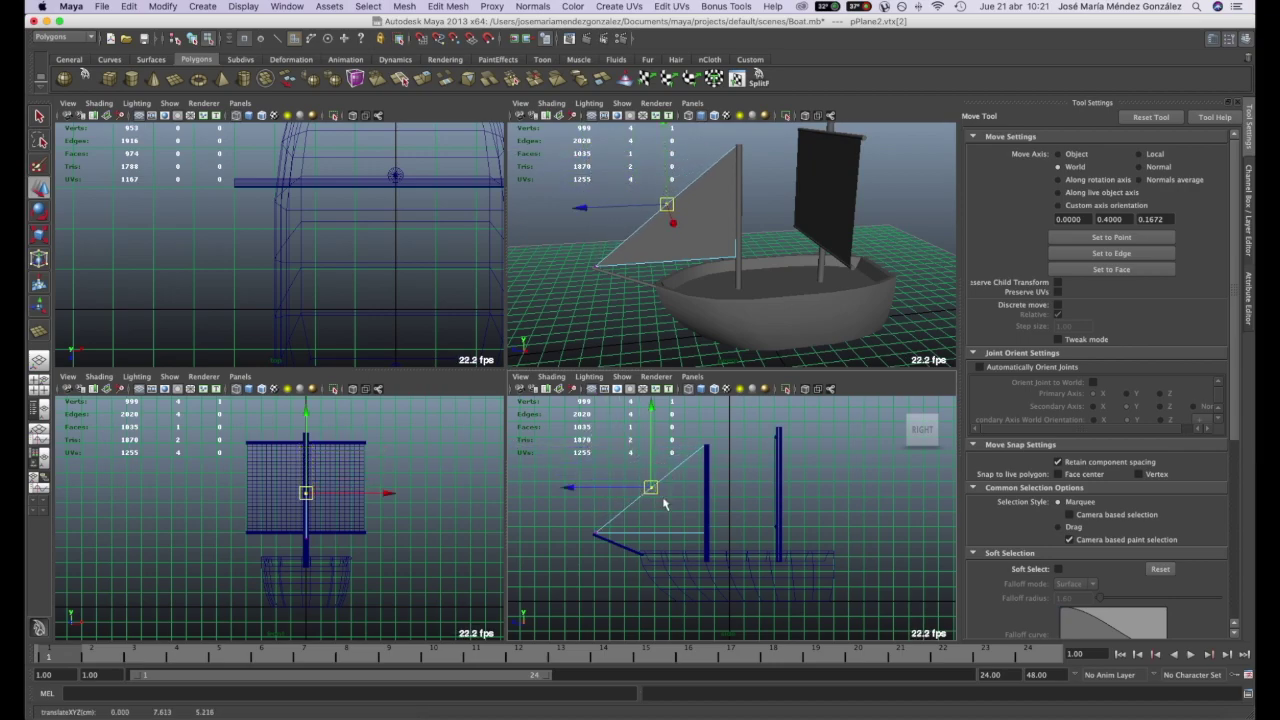
left_click(706, 533)
left_click_drag(706, 491, 706, 474)
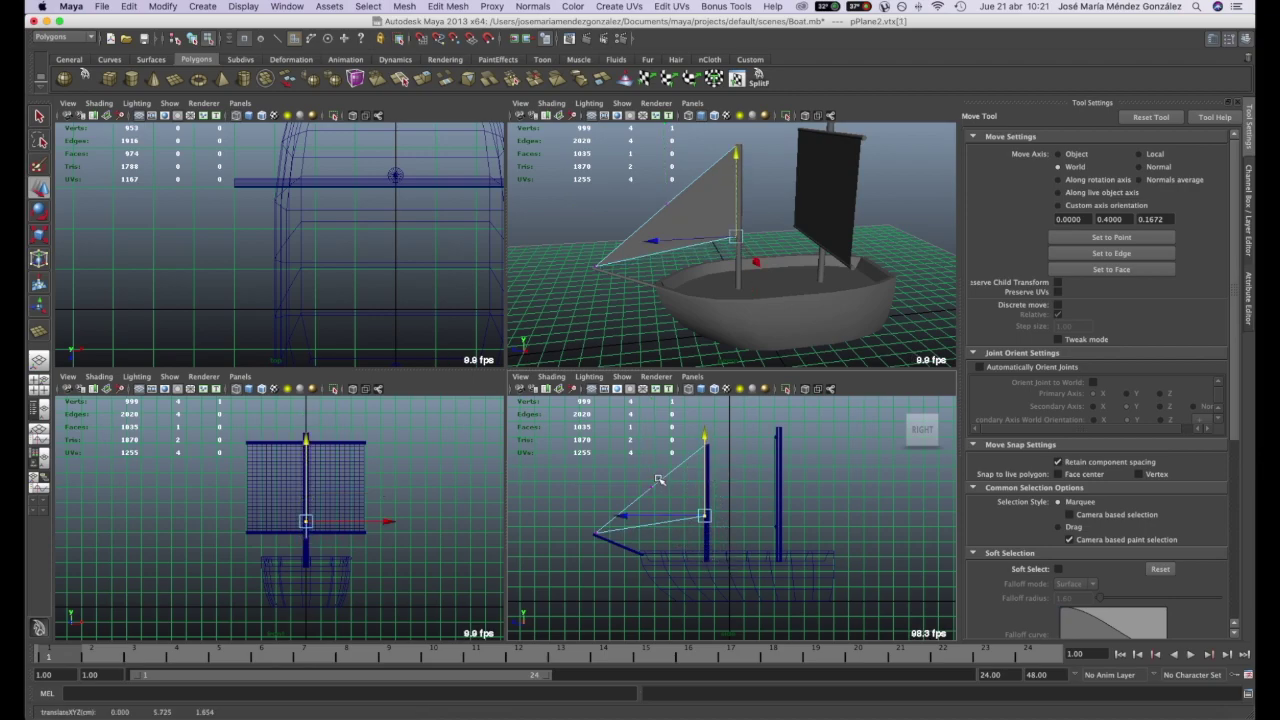
Step: Delete the vertex in the middle of the diagonal edge and move the triangle's front vertex onto the bowsprit tip
left_click_drag(624, 454, 666, 514)
key("Delete")
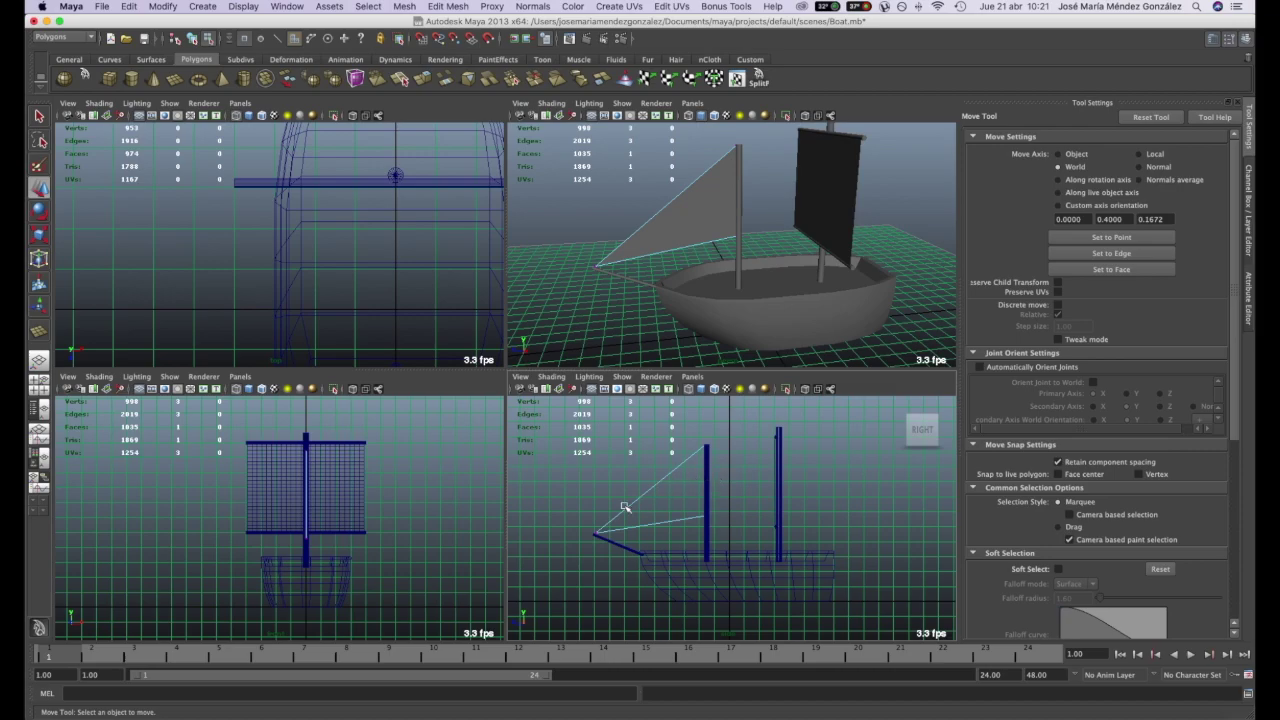
left_click(584, 514)
scroll(660, 463, "up", 3)
middle_click_drag(635, 488, 654, 498, "alt")
left_click_drag(600, 500, 598, 503)
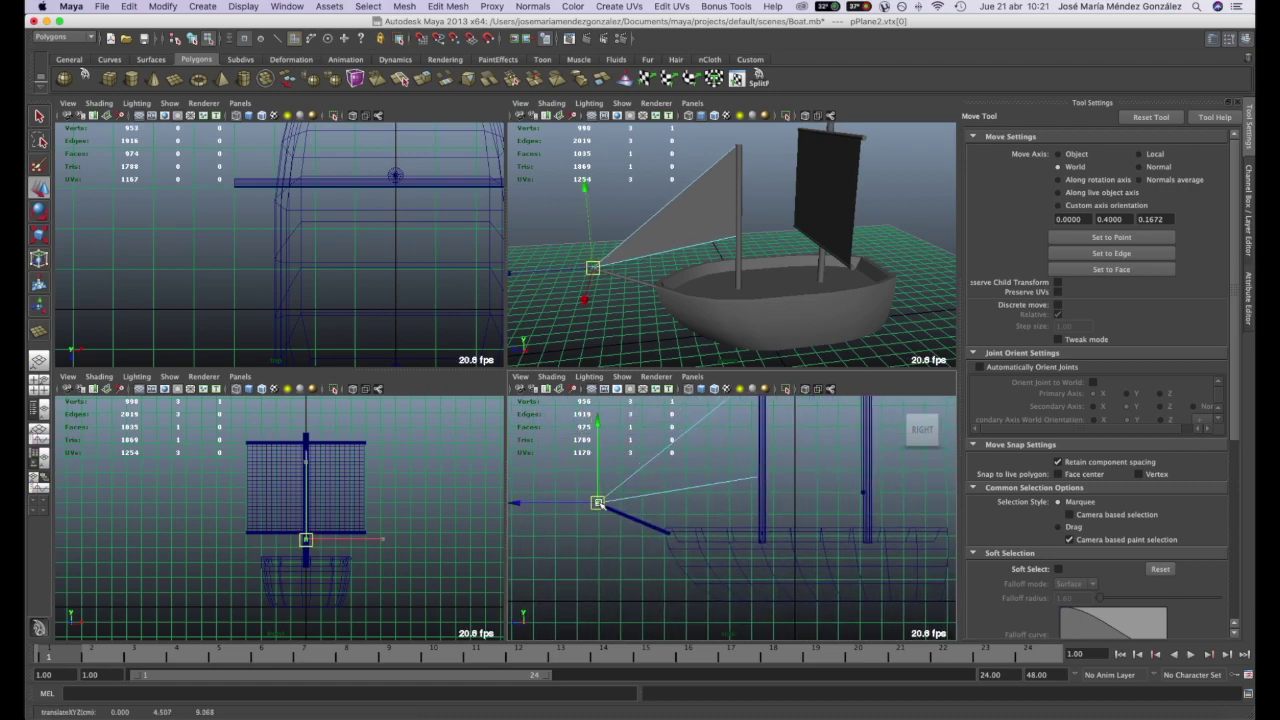
middle_click_drag(784, 472, 747, 514, "alt")
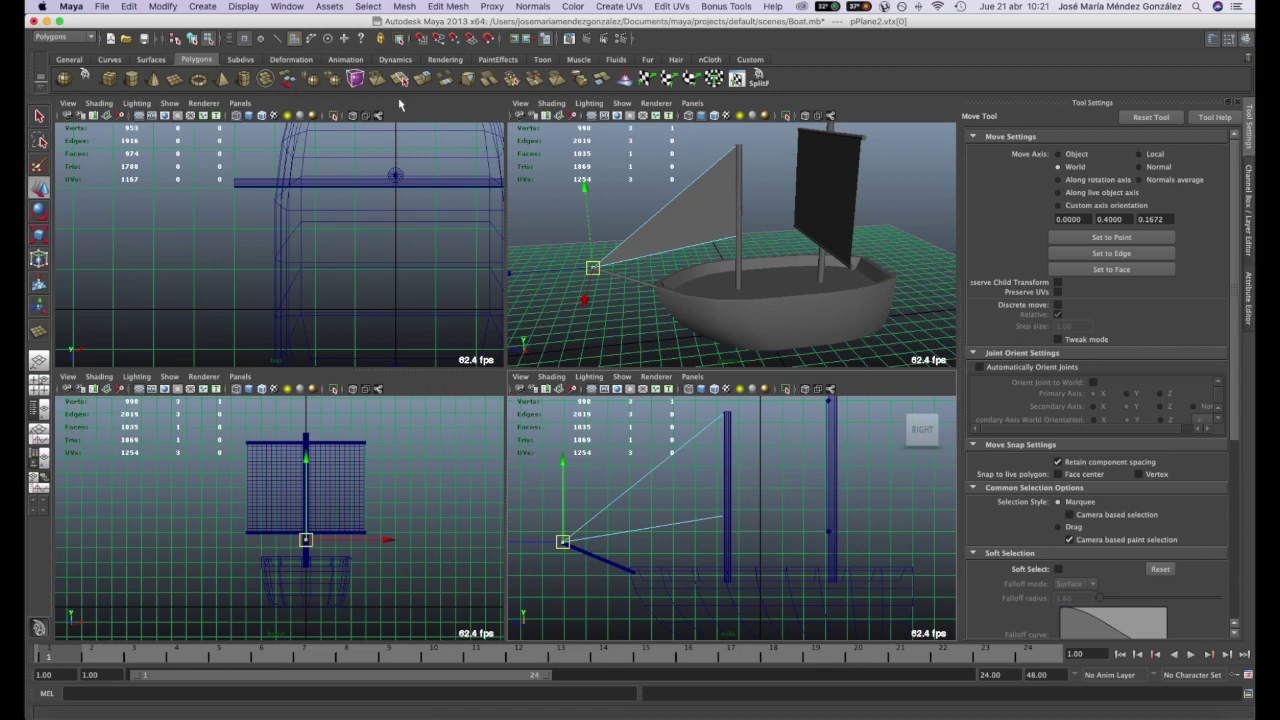
Step: Smooth the triangular sail repeatedly until it has 192 faces, and enlarge the perspective view of the boat
left_click(191, 38)
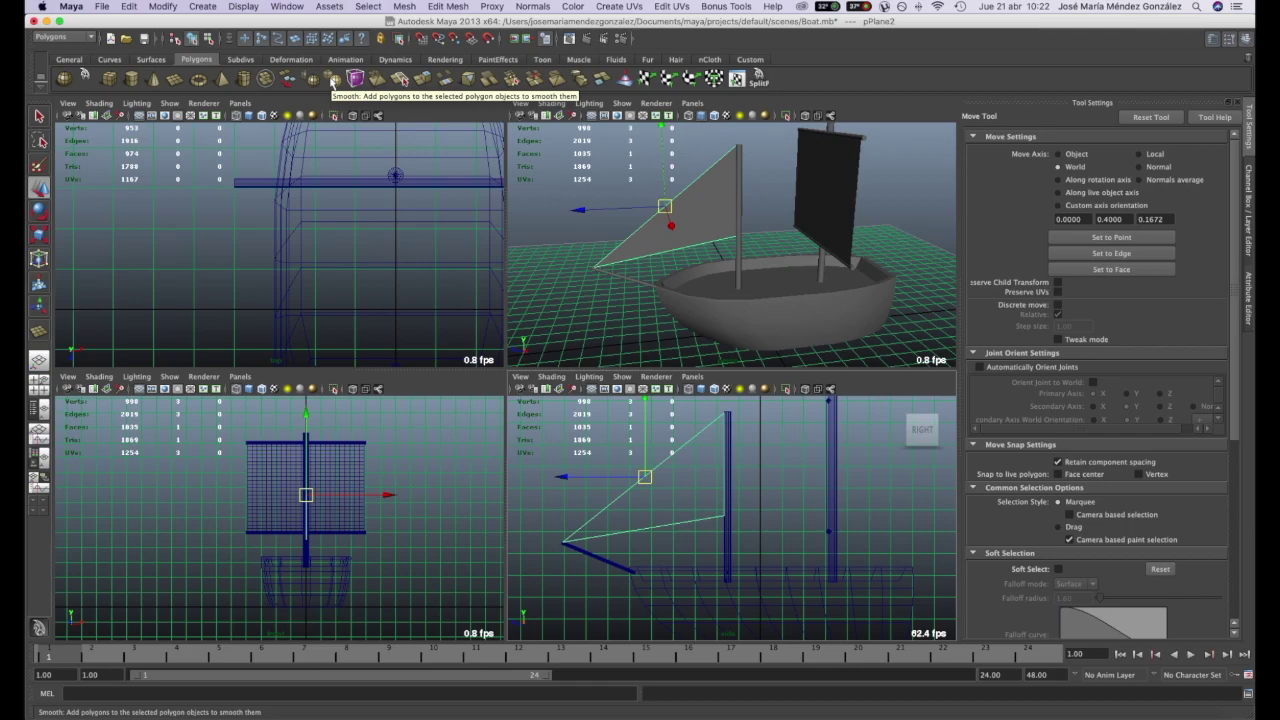
left_click(334, 82)
left_click(334, 82)
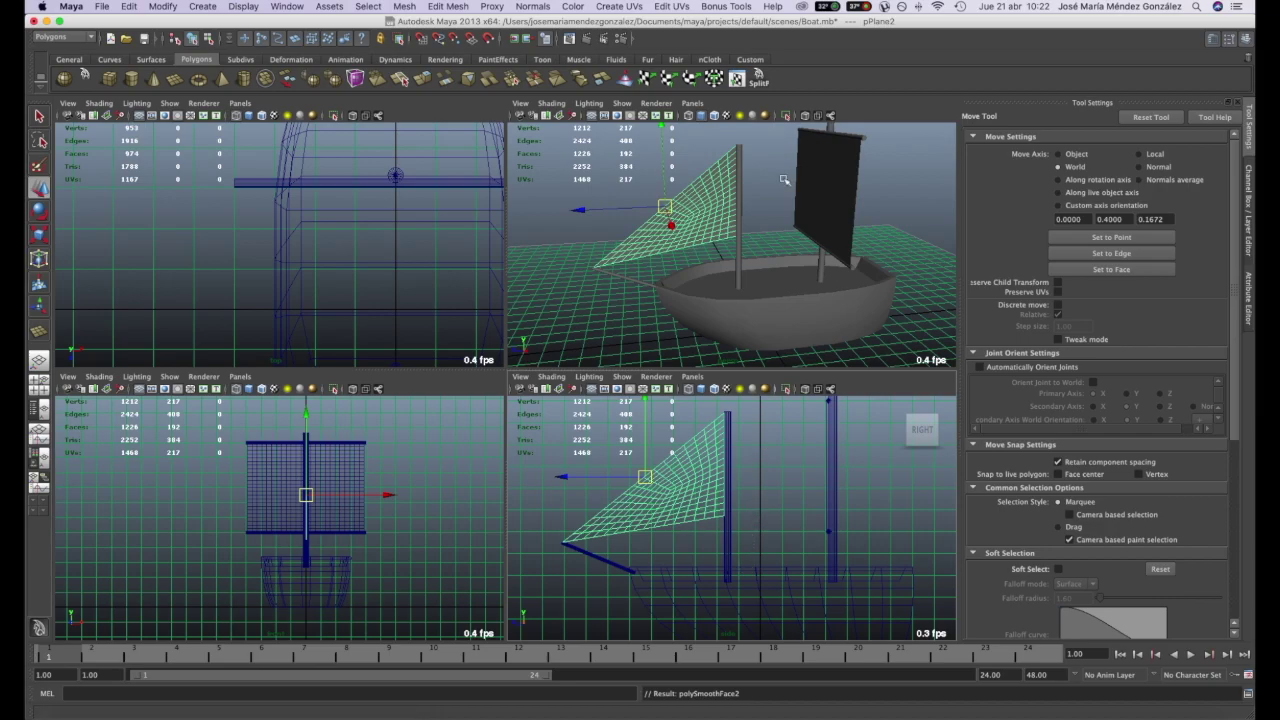
left_click(755, 222)
left_click_drag(755, 222, 742, 249, "alt")
key("space")
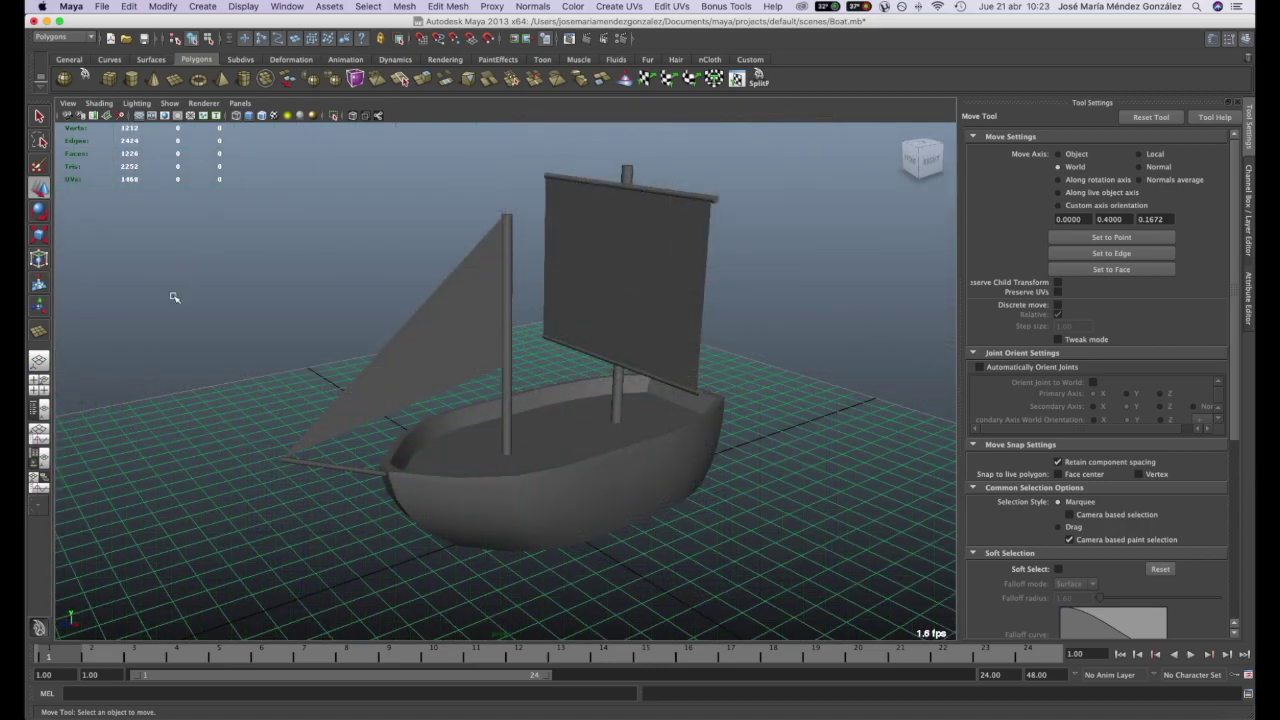
Step: Show the Outliner beside the perspective view and rename the boat body pCube1 as Hull
left_click(40, 412)
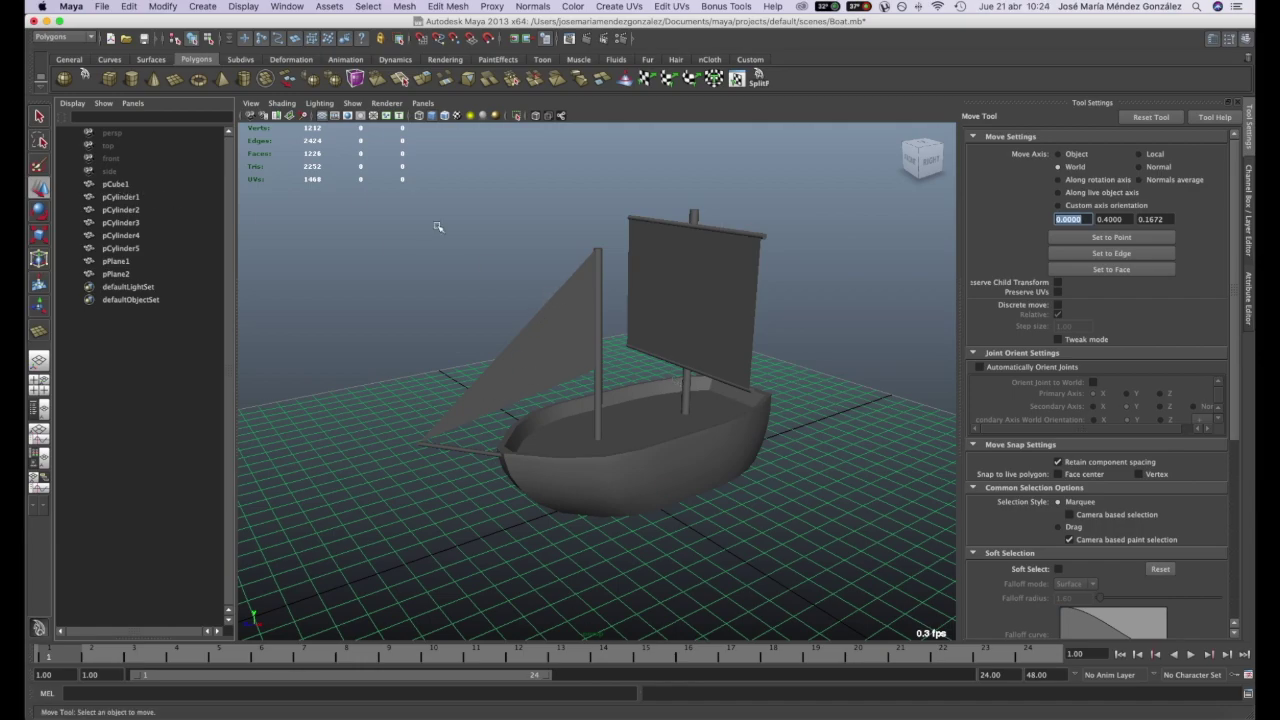
left_click(114, 188)
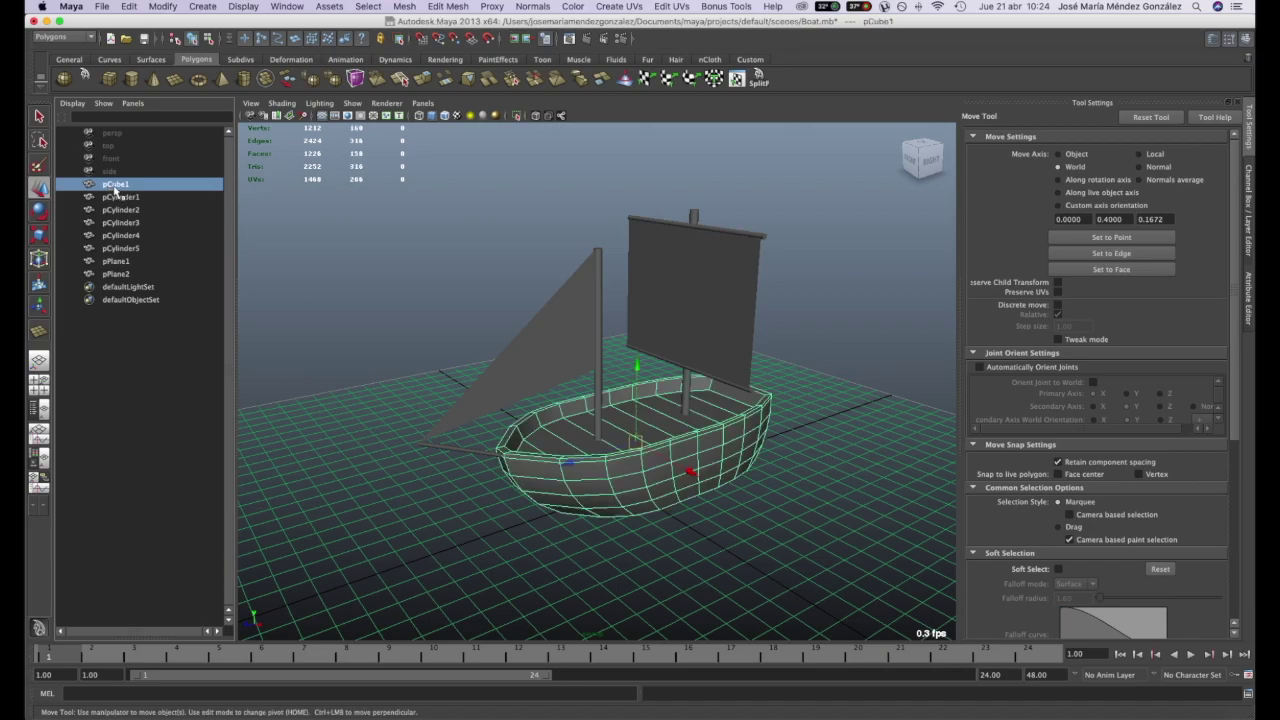
double_click(115, 188)
type("Hull")
key("Return")
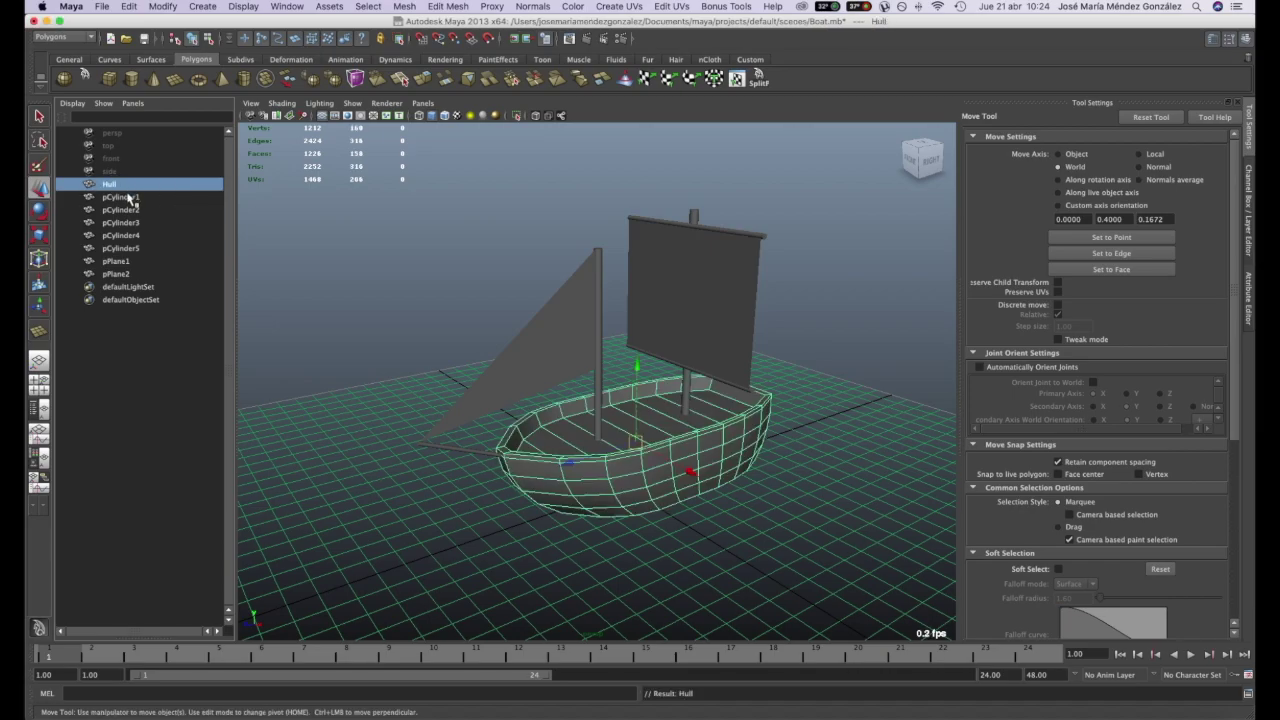
Step: Rename the rear vertical mast pCylinder1 as MainMast
left_click(120, 197)
double_click(125, 196)
type("Mai")
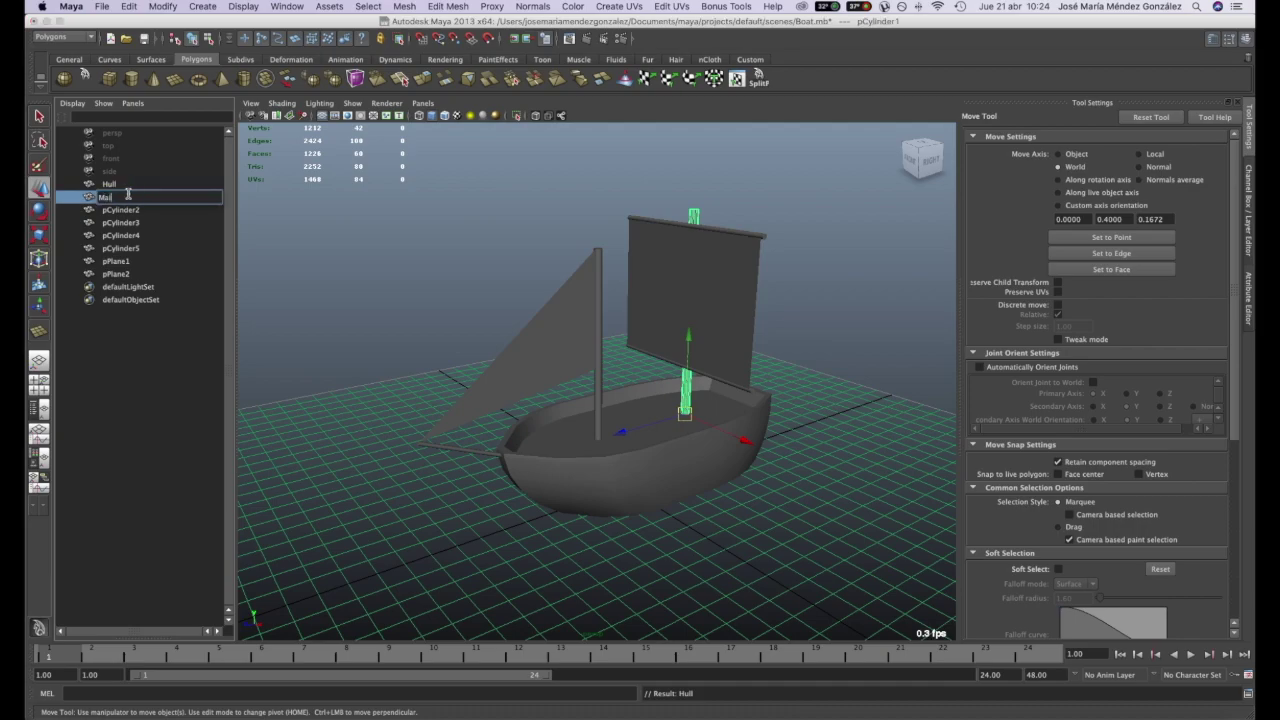
type("nMast")
key("Return")
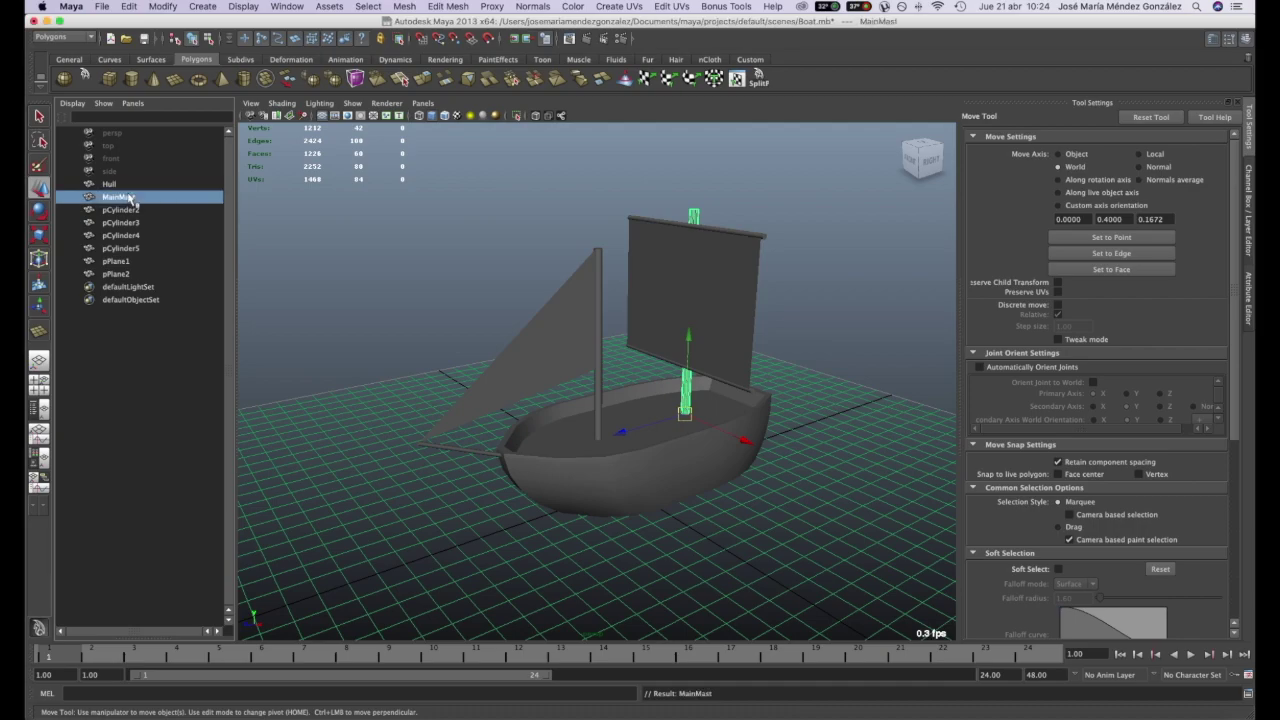
Step: Rename the main sail's upper yard pCylinder2 as TopMast and its lower yard pCylinder3 as BottomMast
left_click(138, 210)
double_click(142, 211)
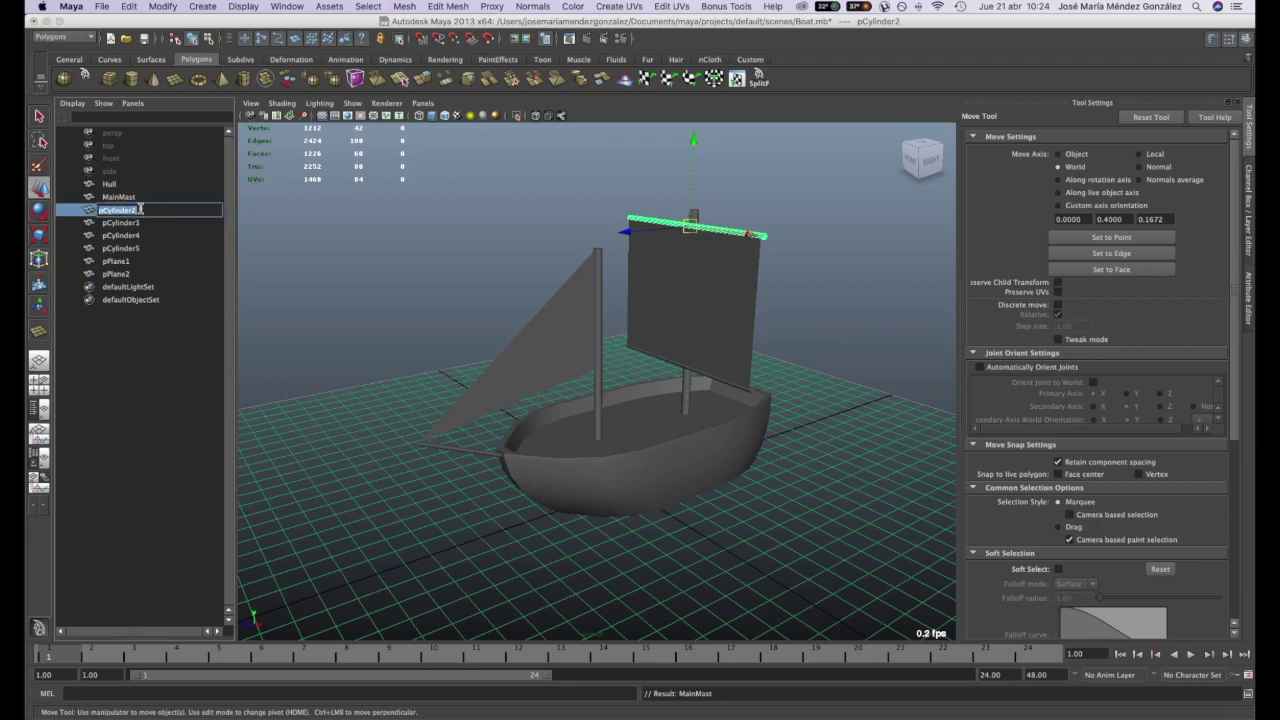
type("TopMast")
key("Return")
left_click(137, 222)
double_click(137, 222)
key("BackSpace")
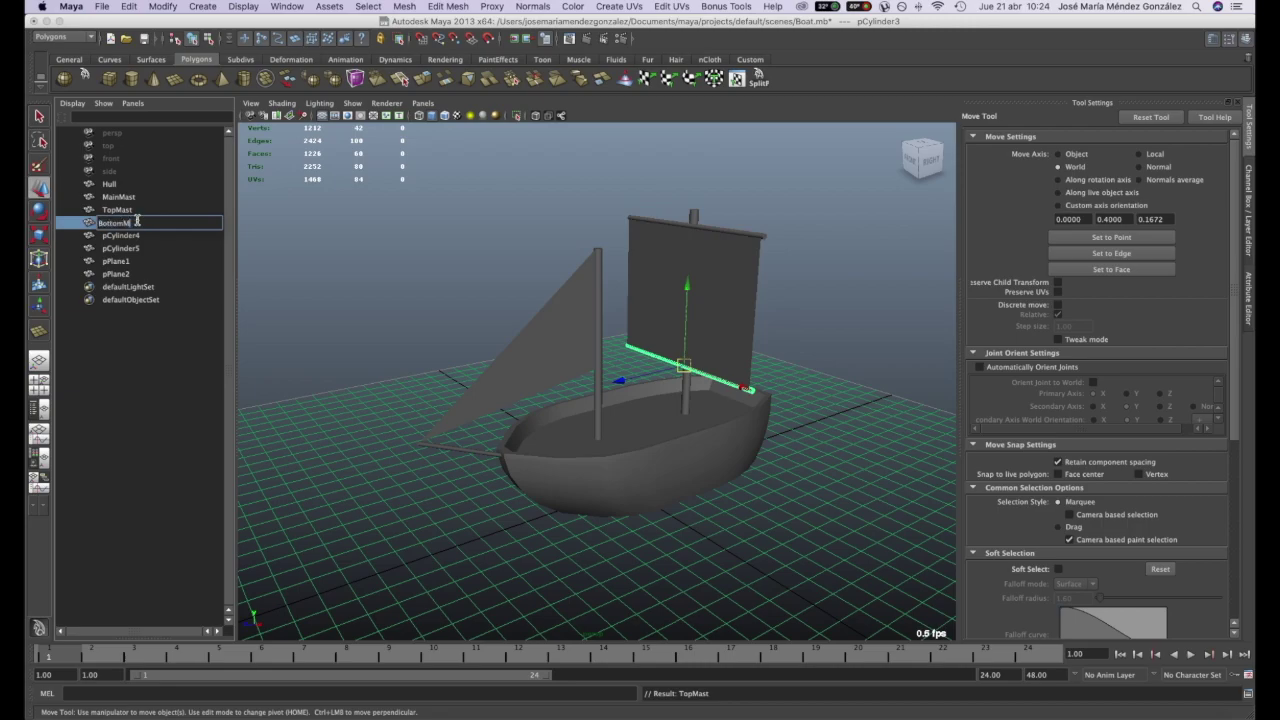
type("BottomMast")
key("Return")
Step: Rename the front vertical mast pCylinder4 as SecondaryMast and the bowsprit pCylinder5 as FrontMast
left_click(142, 235)
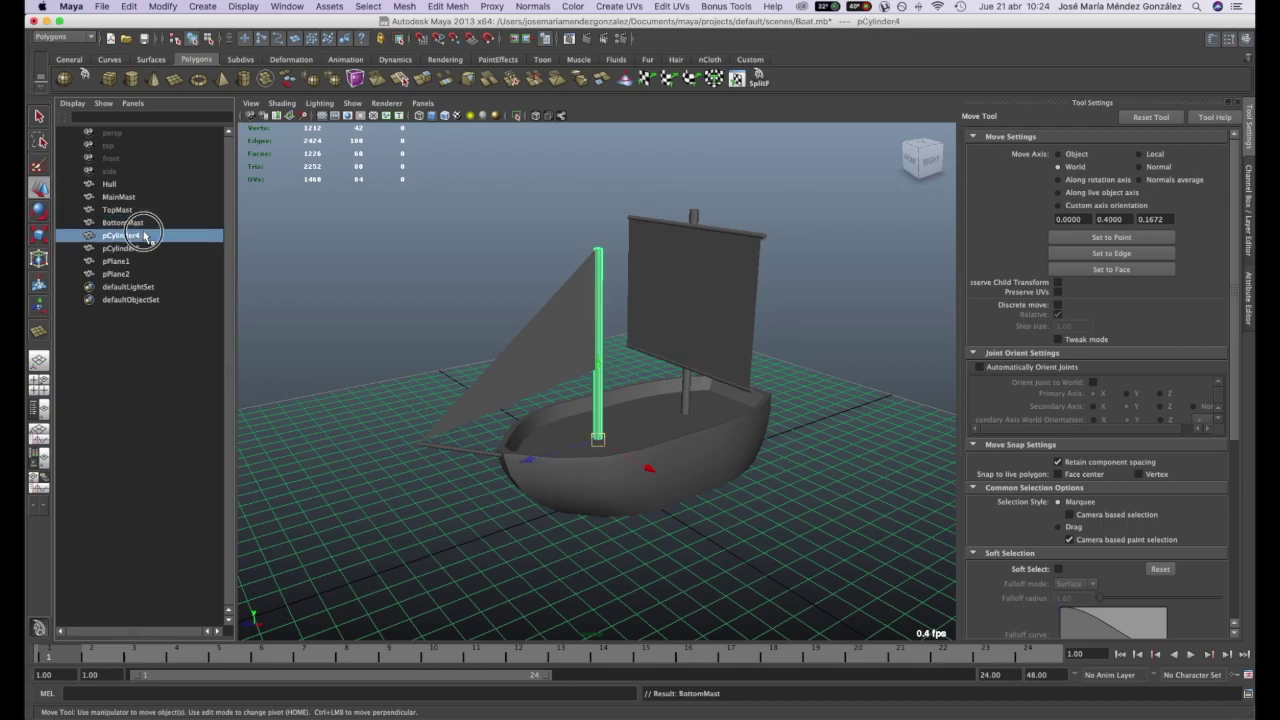
double_click(142, 235)
key("BackSpace")
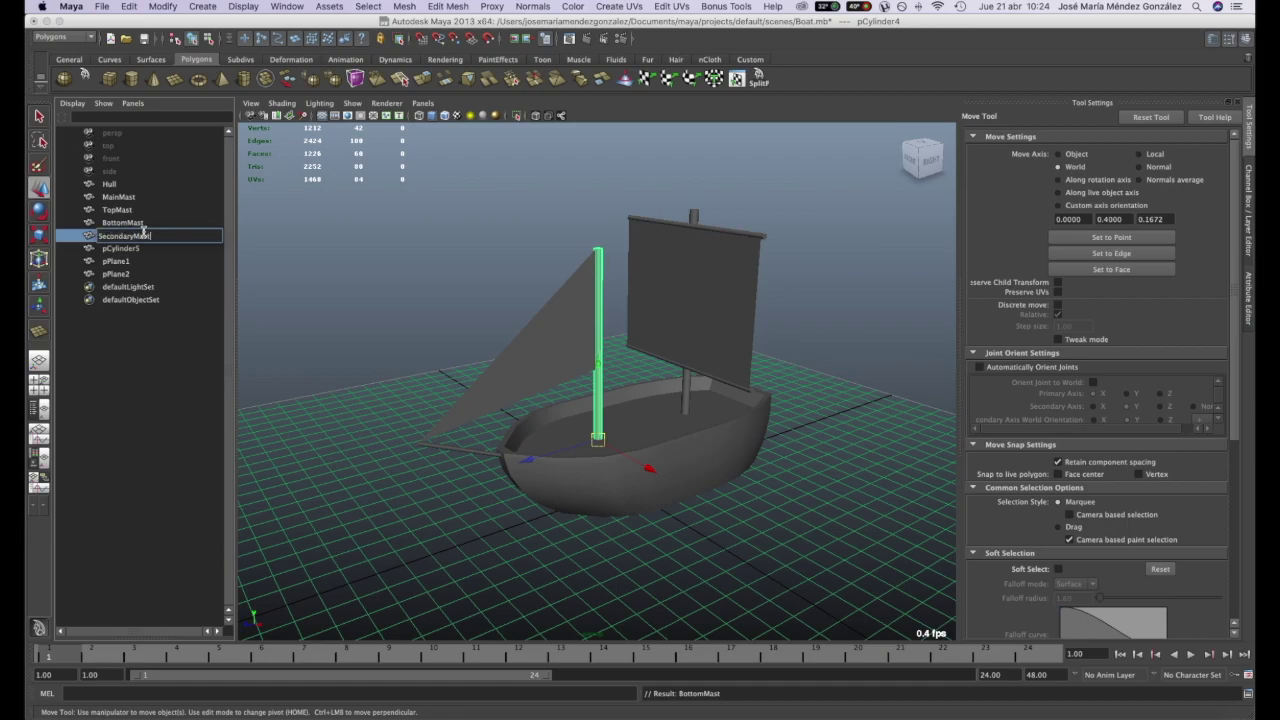
type("SecondaryMast")
key("Return")
double_click(150, 248)
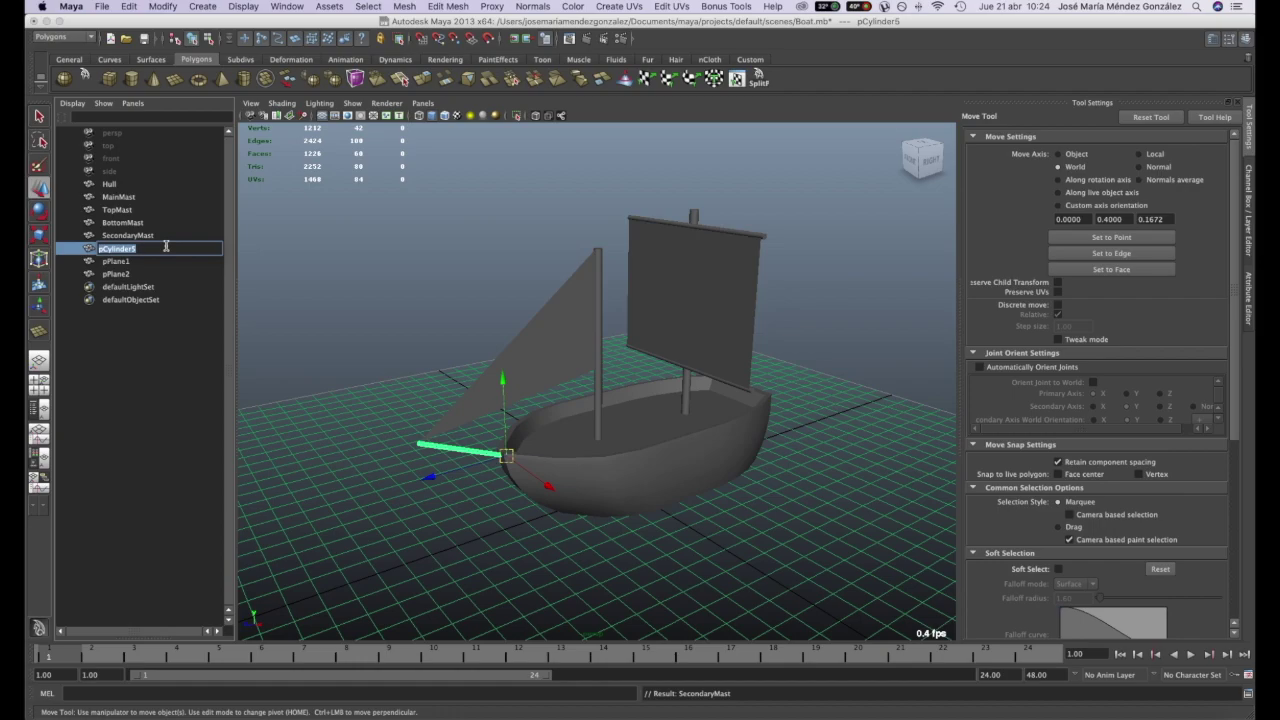
type("FrontMast")
key("Return")
Step: Rename the square sail pPlane1 as MainSail and the triangular sail pPlane2 as FrontSail
left_click(120, 262)
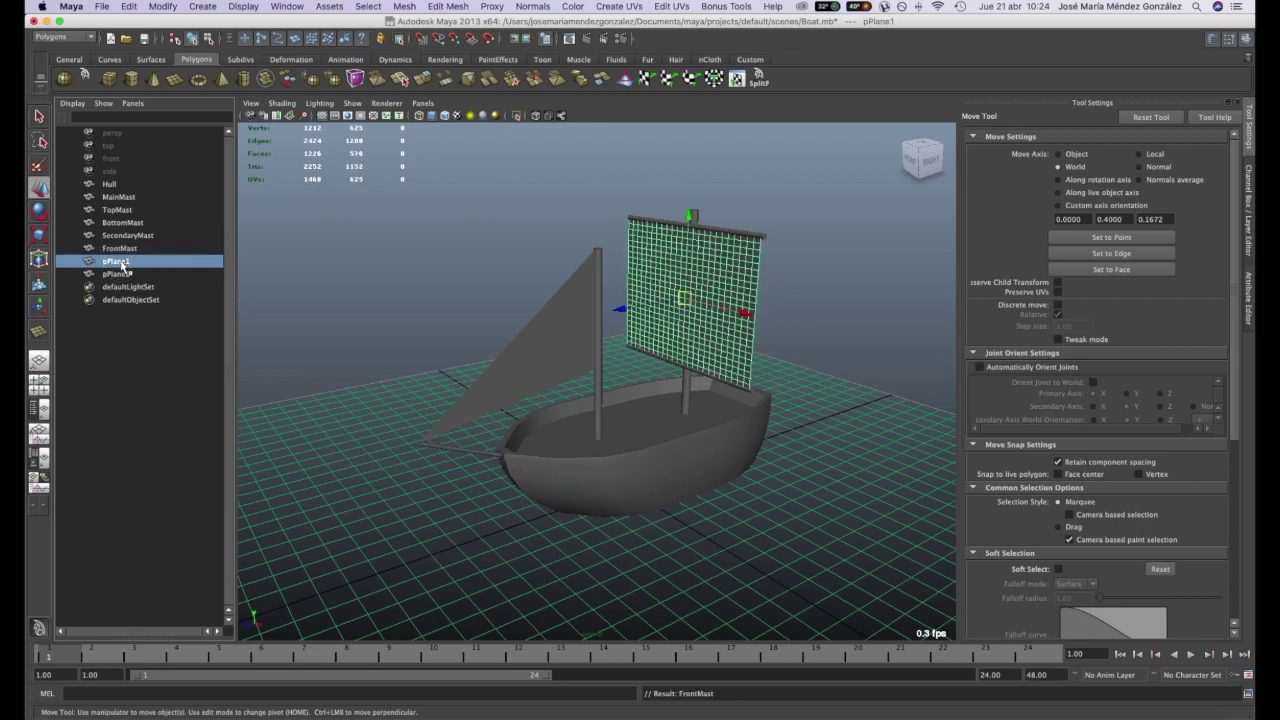
double_click(126, 262)
type("Mai")
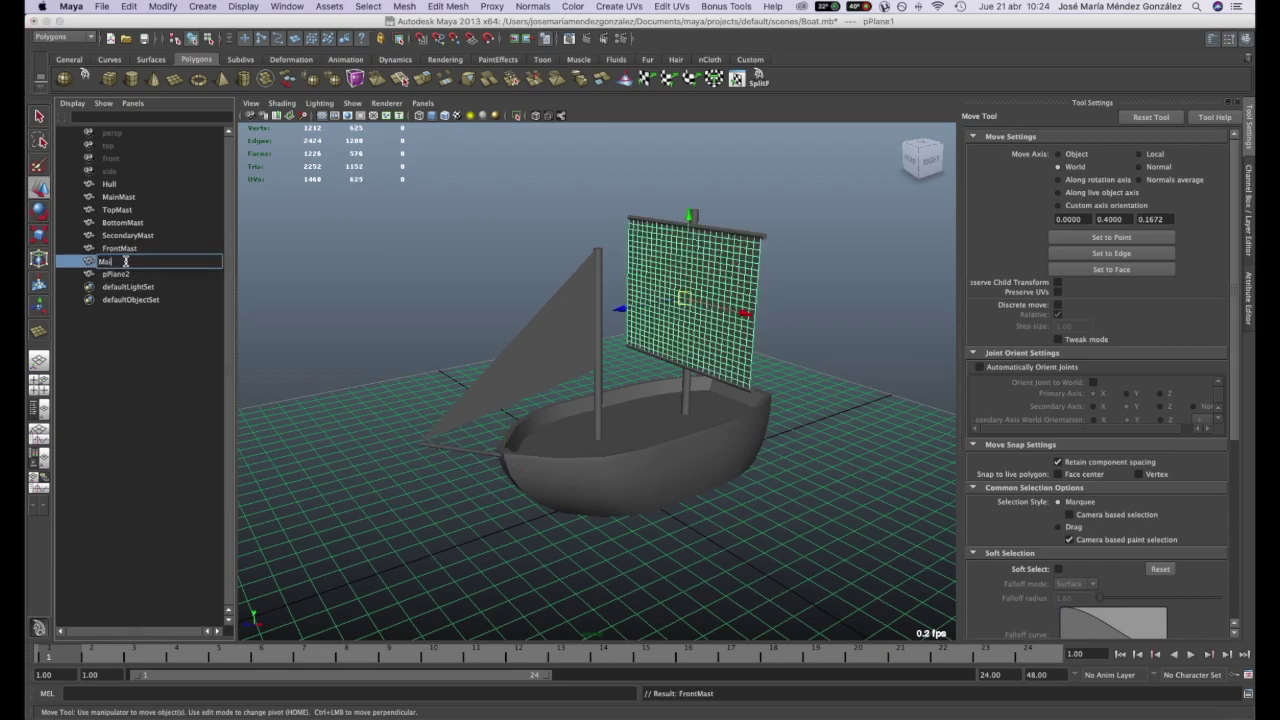
type("nSail")
key("Return")
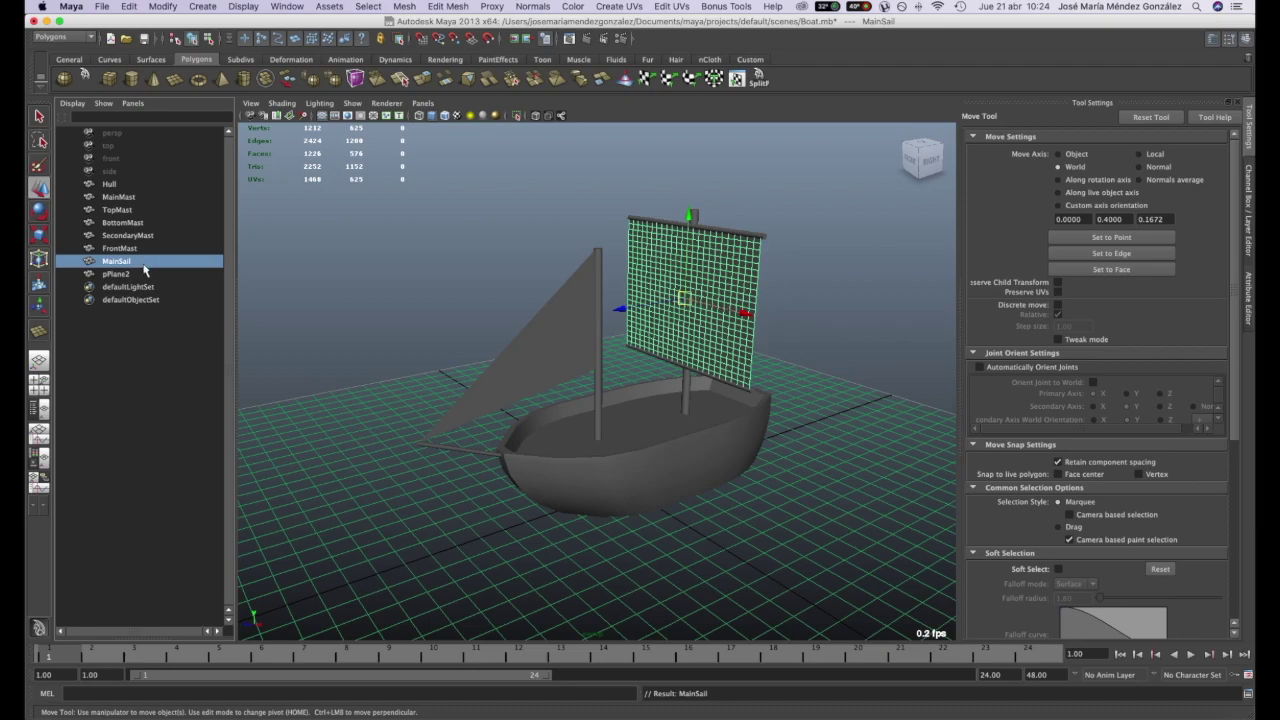
double_click(142, 273)
type("FrontSail")
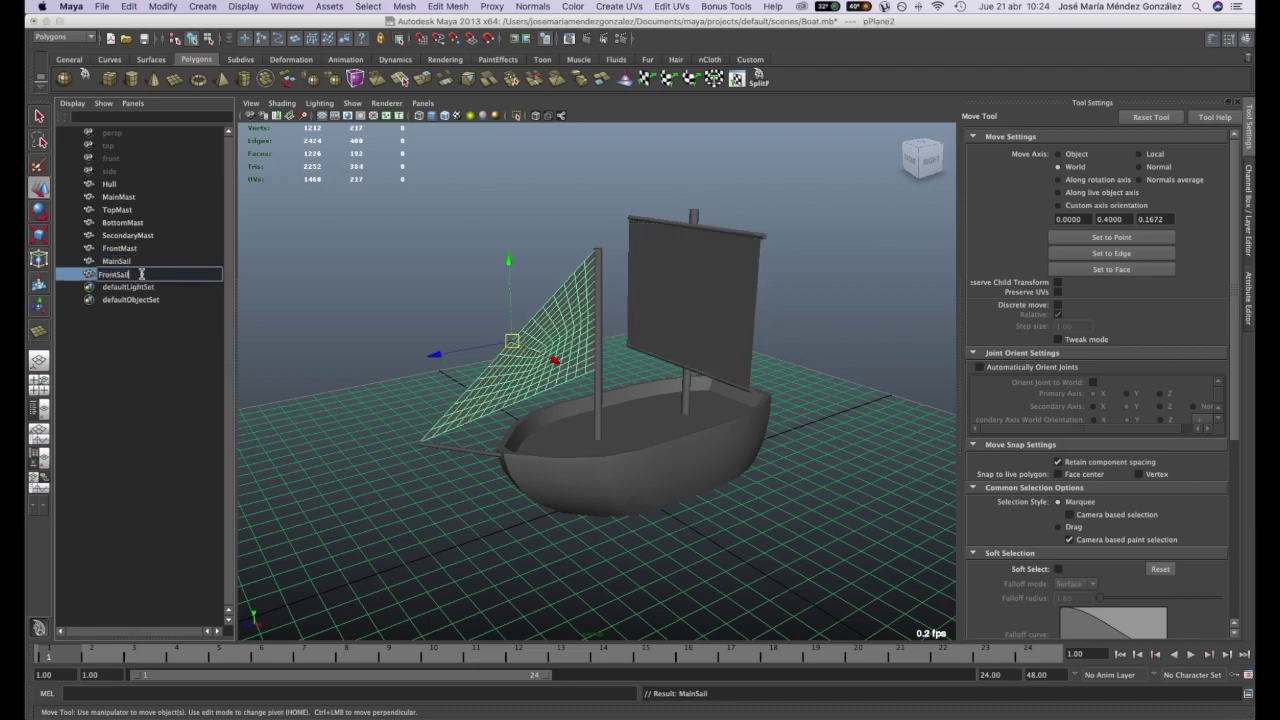
key("Return")
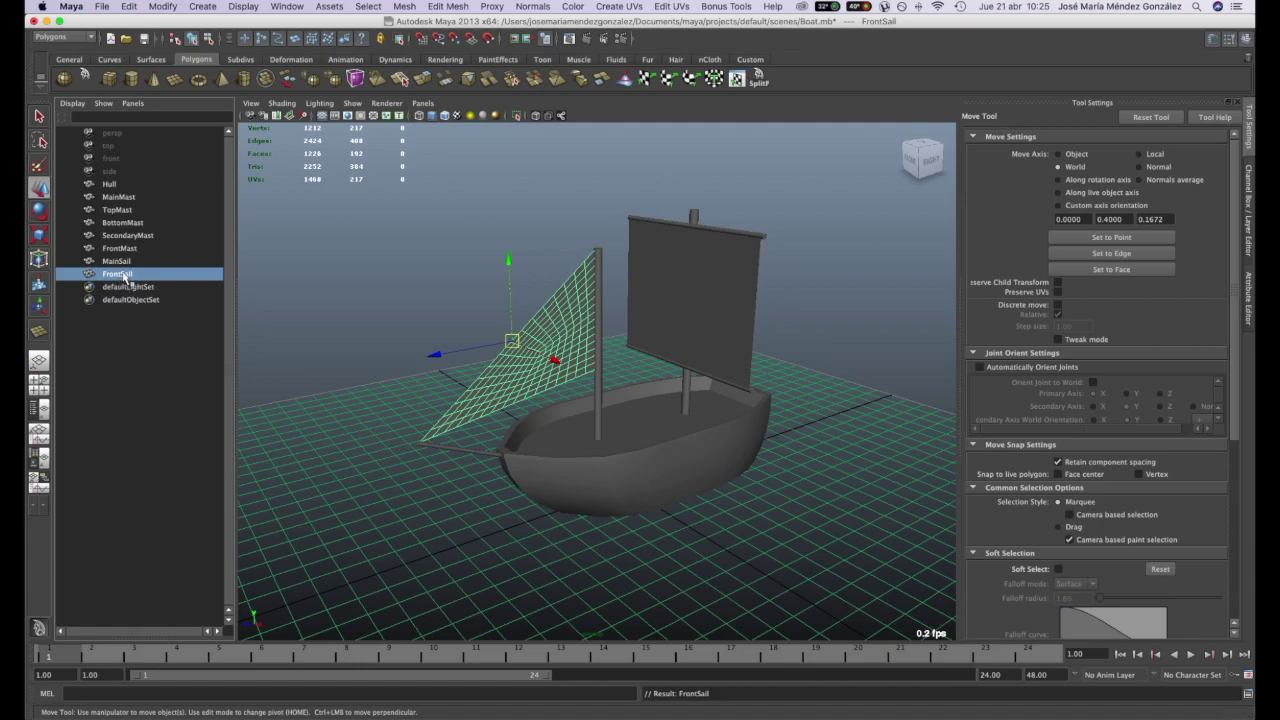
Step: Parent TopMast and BottomMast under MainMast
left_click(116, 211)
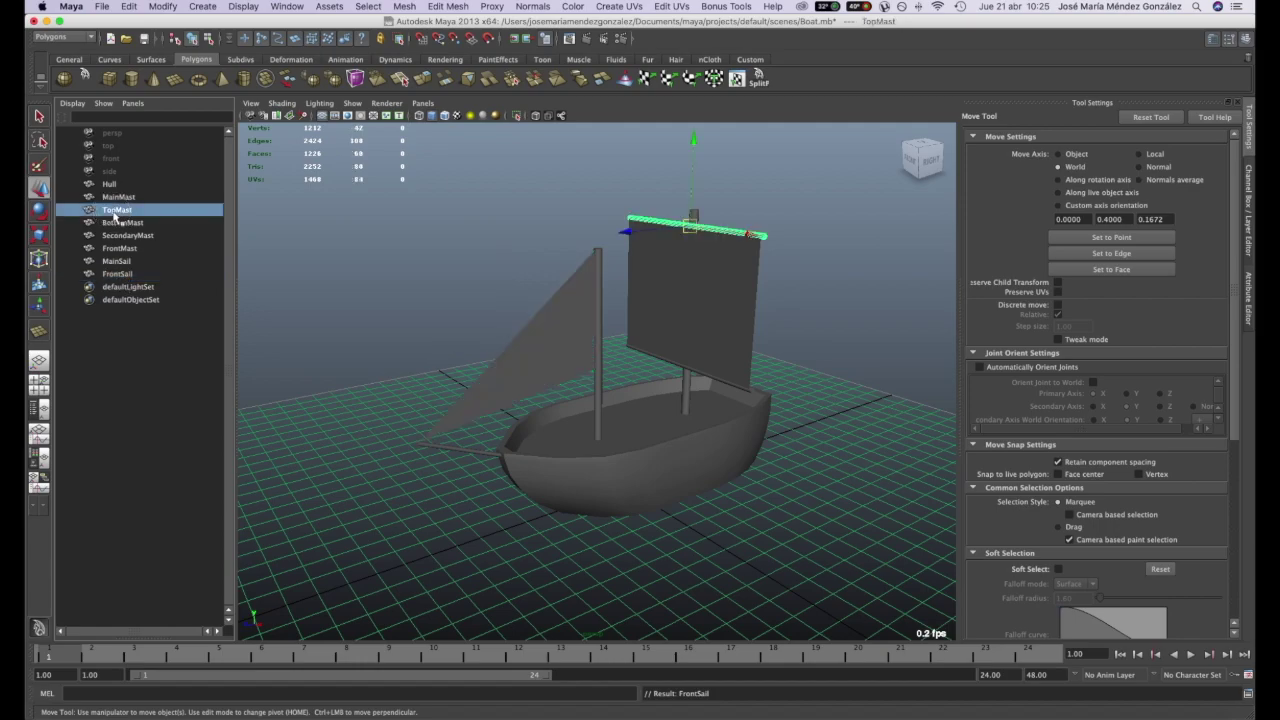
left_click(116, 222)
middle_click_drag(116, 222, 117, 201)
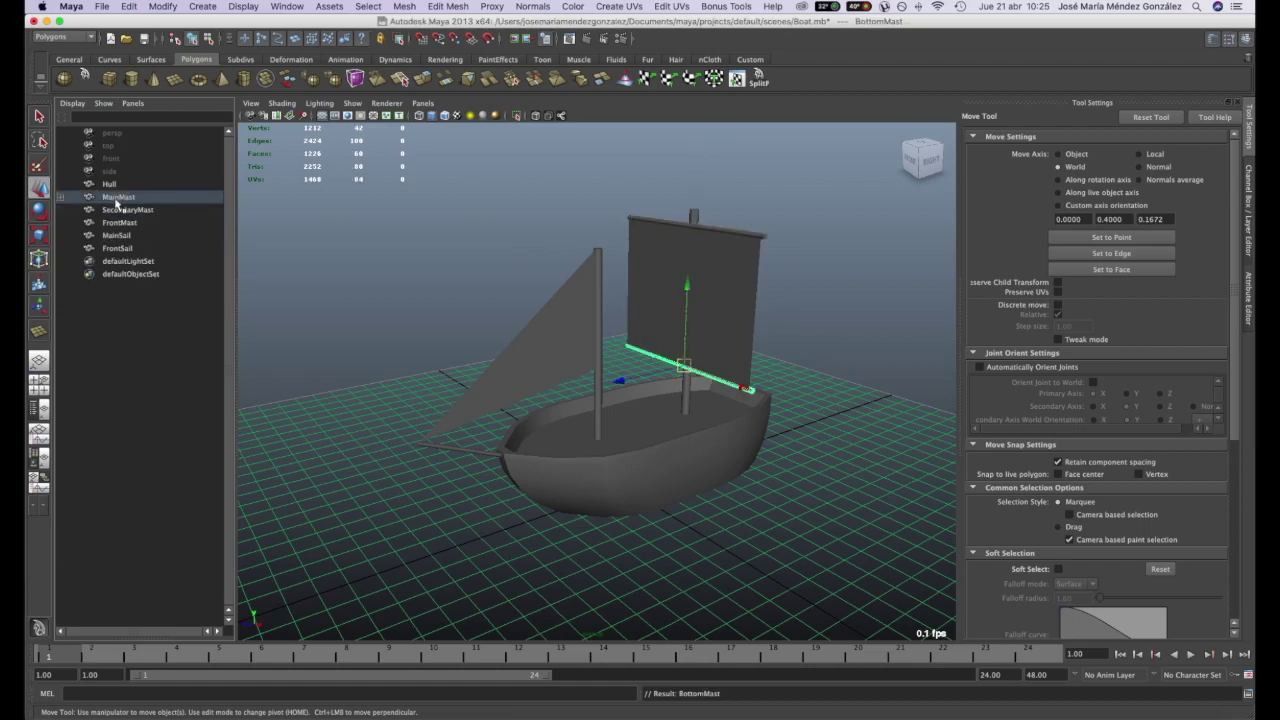
Step: Parent MainMast and SecondaryMast under Hull, expanding the hierarchy to show the nested parts
left_click(117, 199)
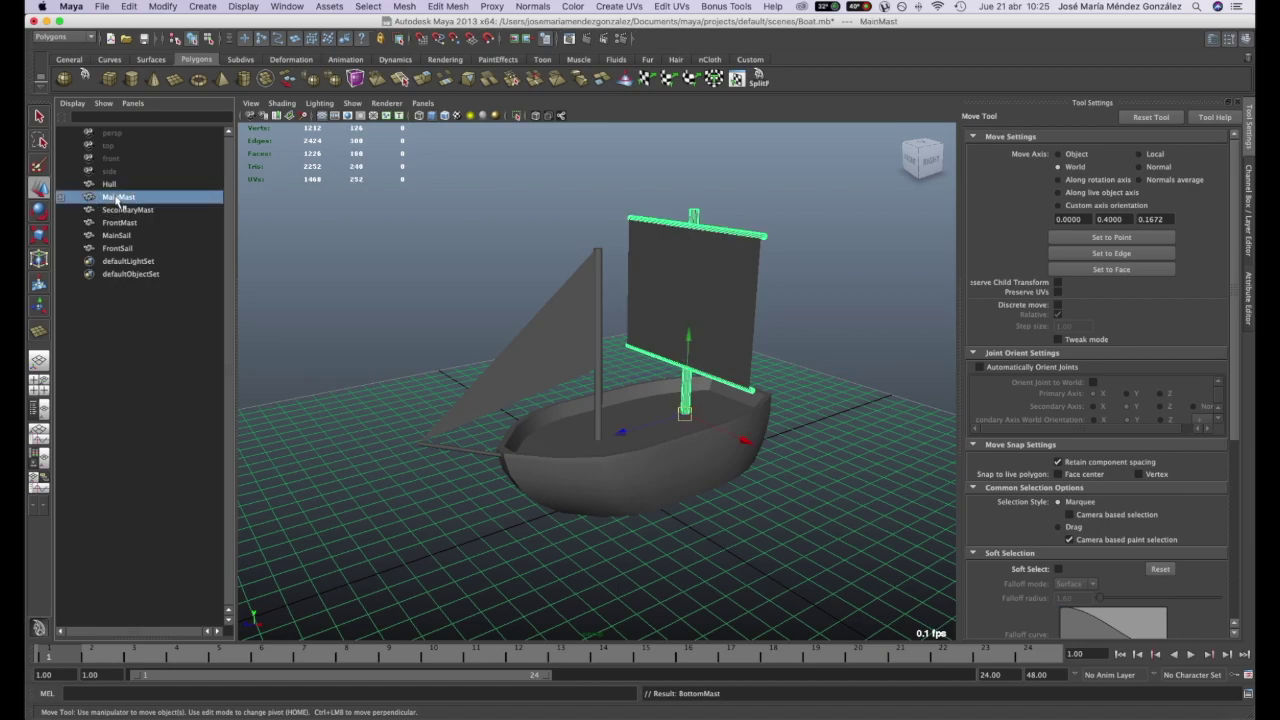
middle_click_drag(117, 200, 113, 188)
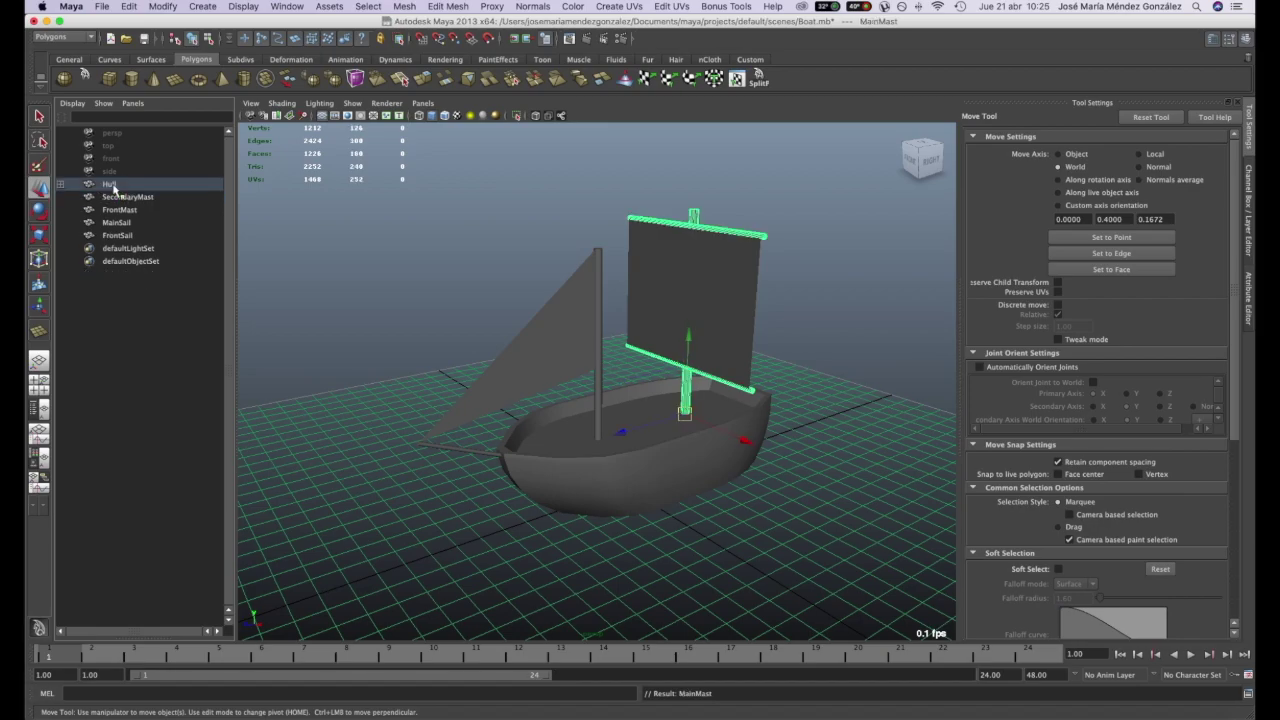
left_click(60, 184)
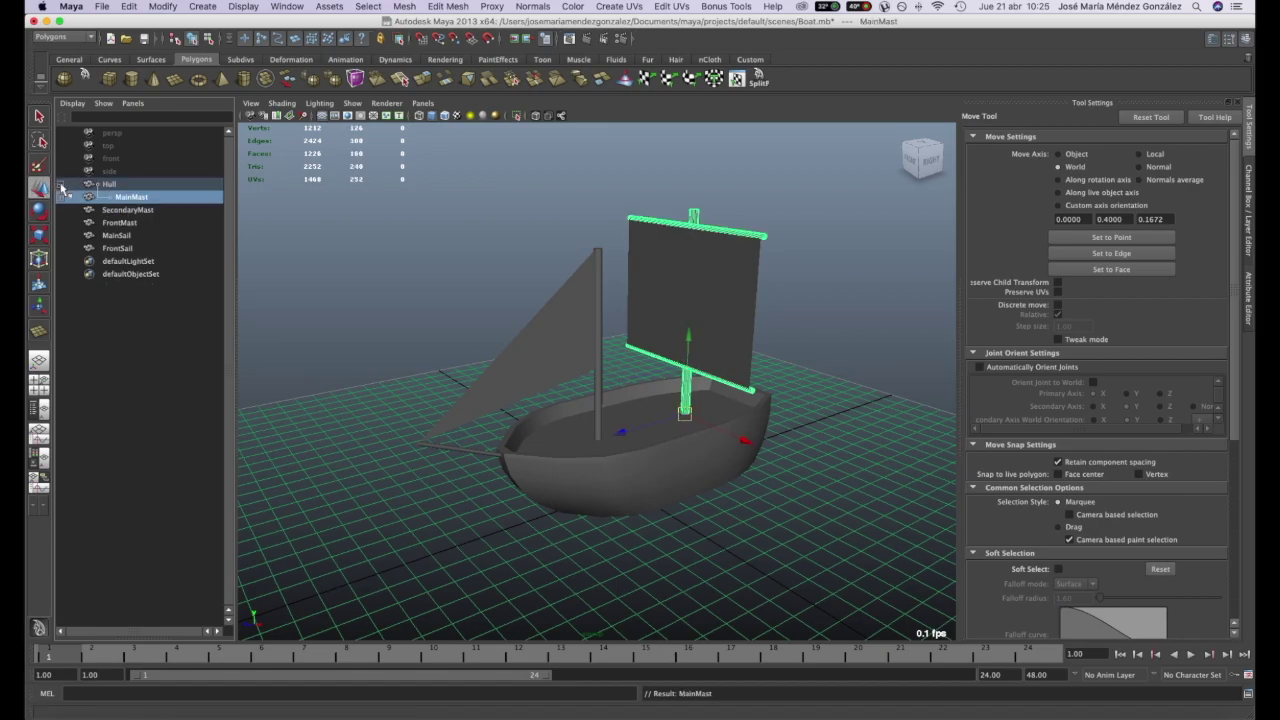
left_click(61, 197)
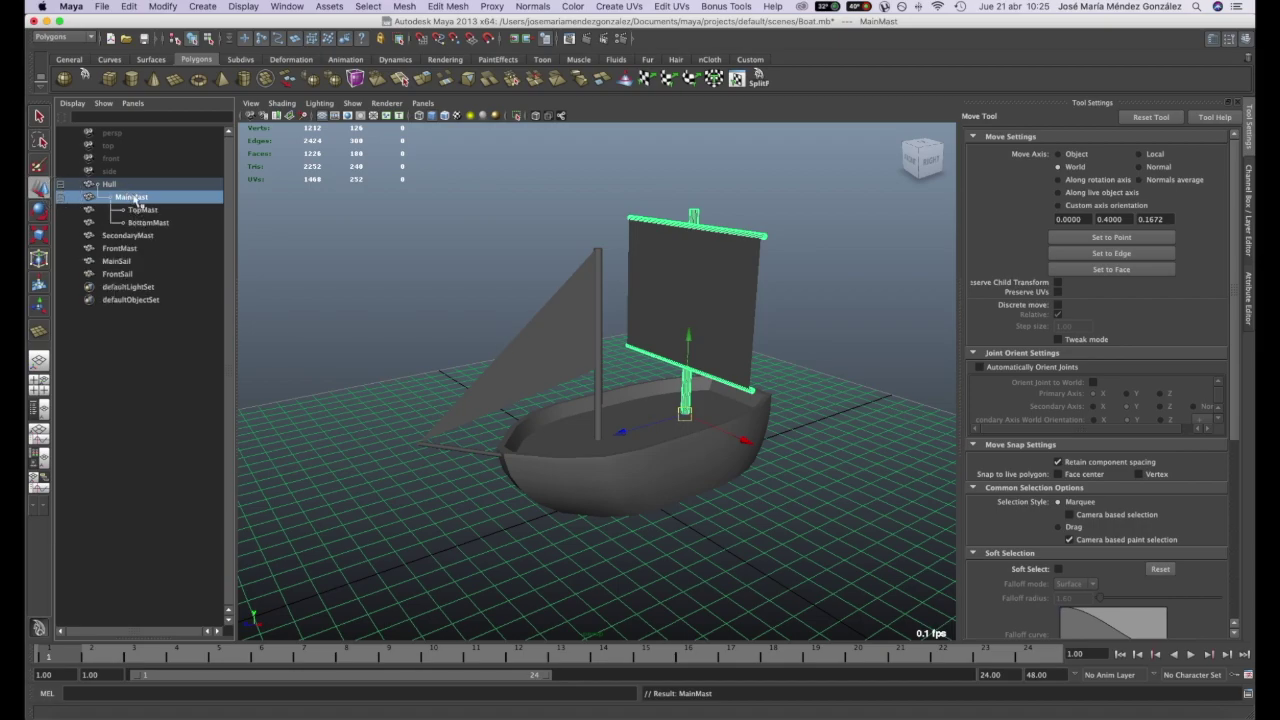
left_click(120, 237)
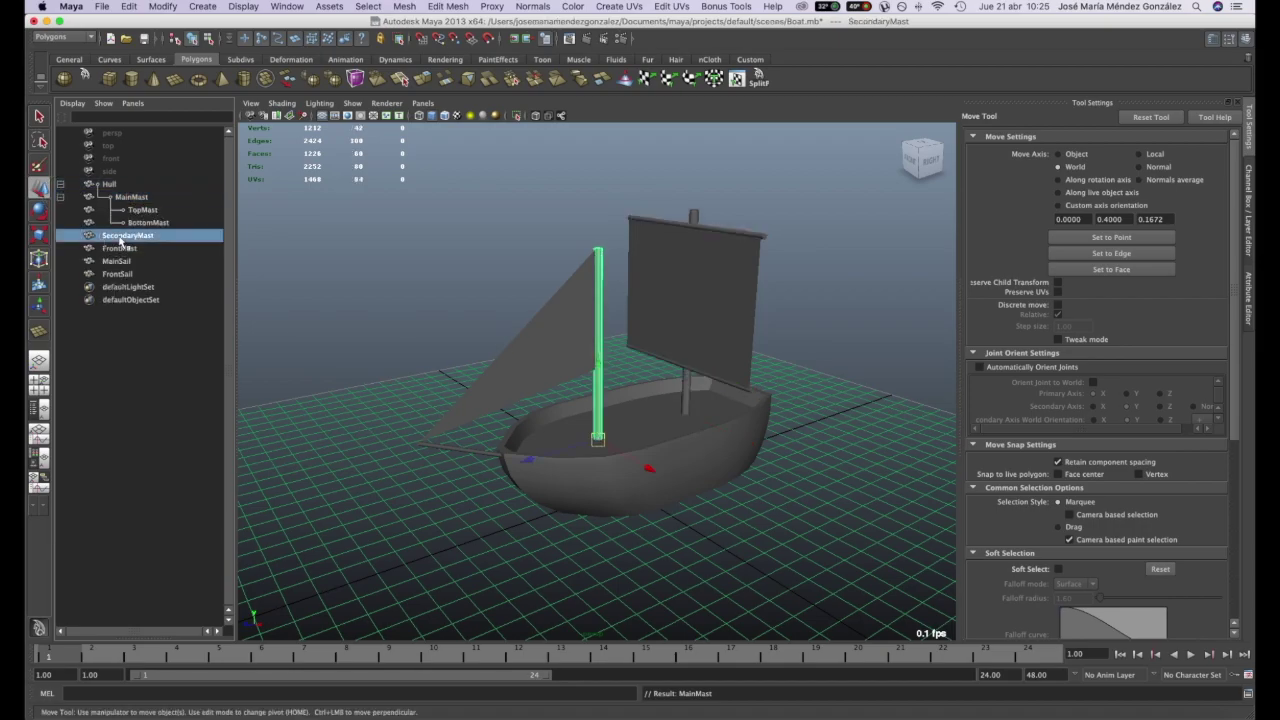
middle_click_drag(120, 241, 117, 189)
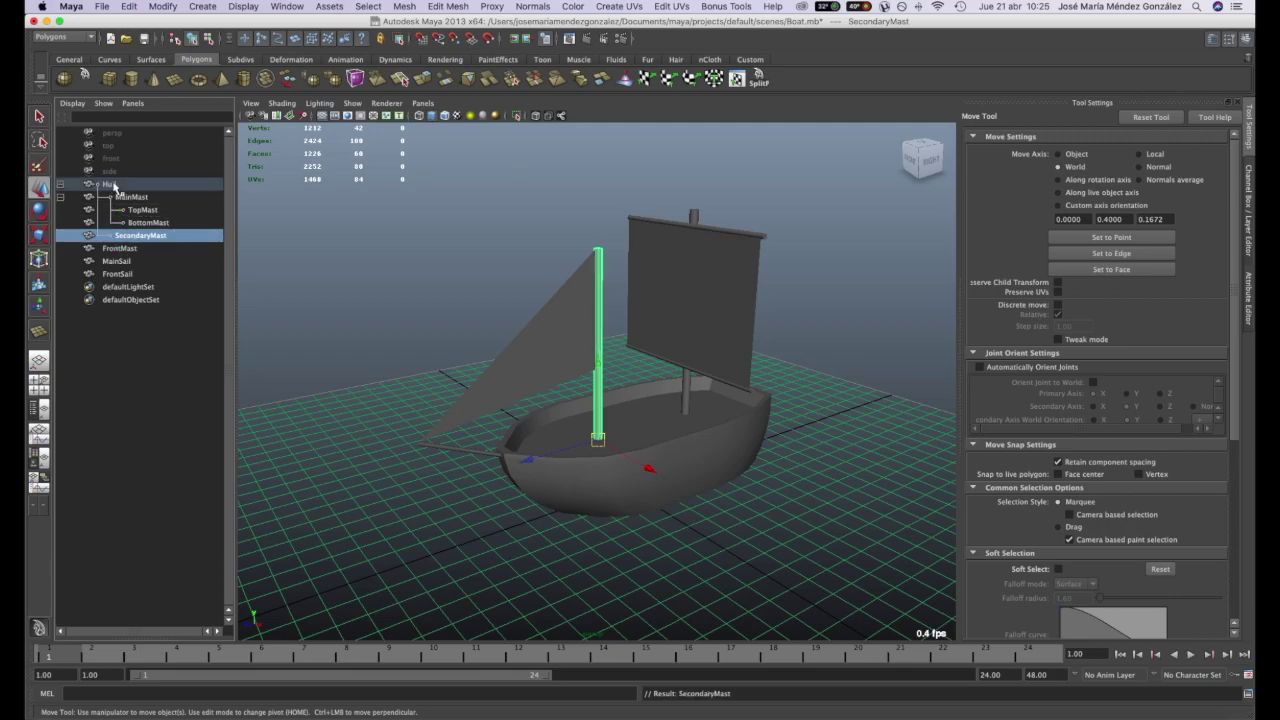
Step: Parent FrontMast, MainSail and FrontSail under Hull in the scene hierarchy
left_click(119, 249)
middle_click_drag(119, 249, 116, 190)
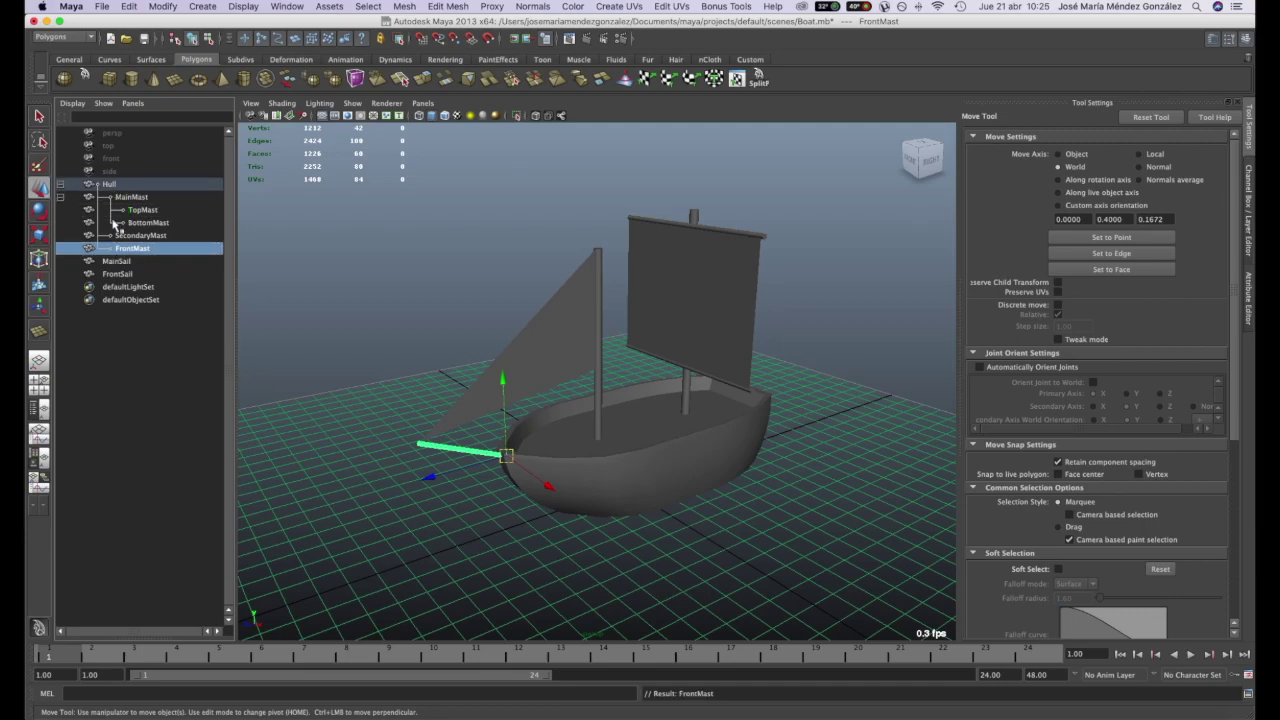
left_click(116, 261)
left_click(117, 274, "ctrl")
middle_click_drag(117, 274, 116, 188)
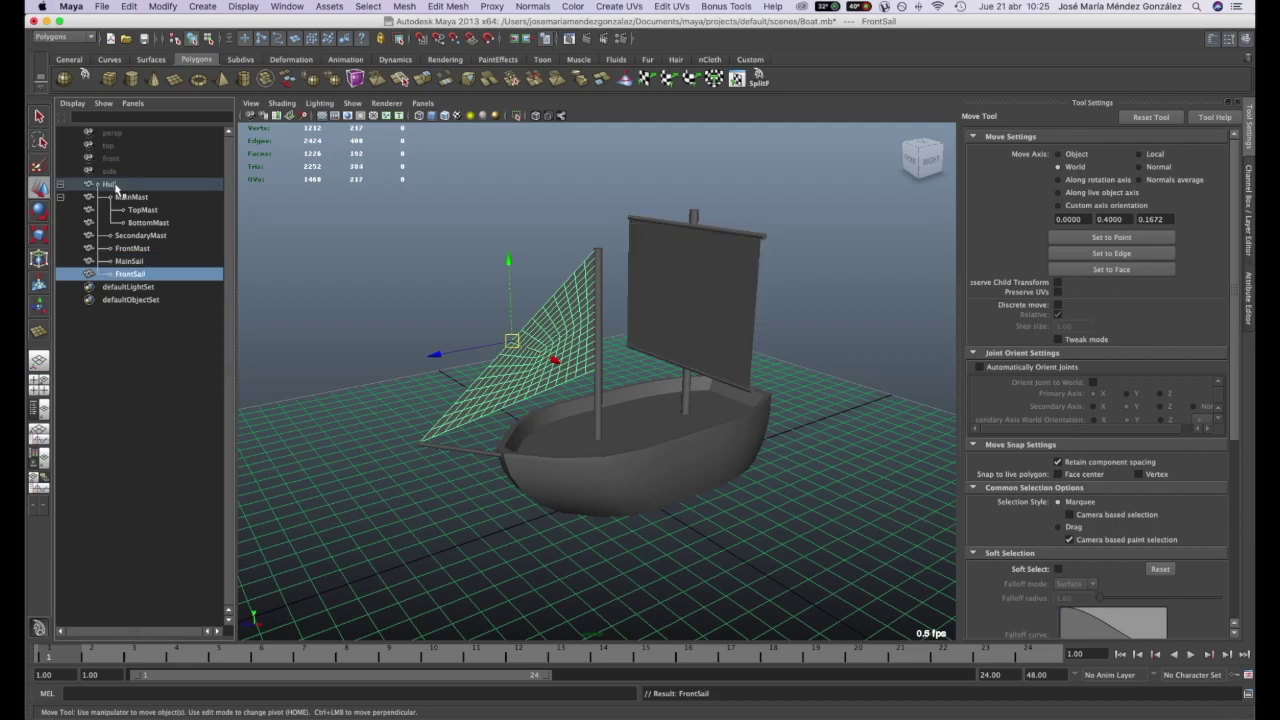
left_click(142, 388)
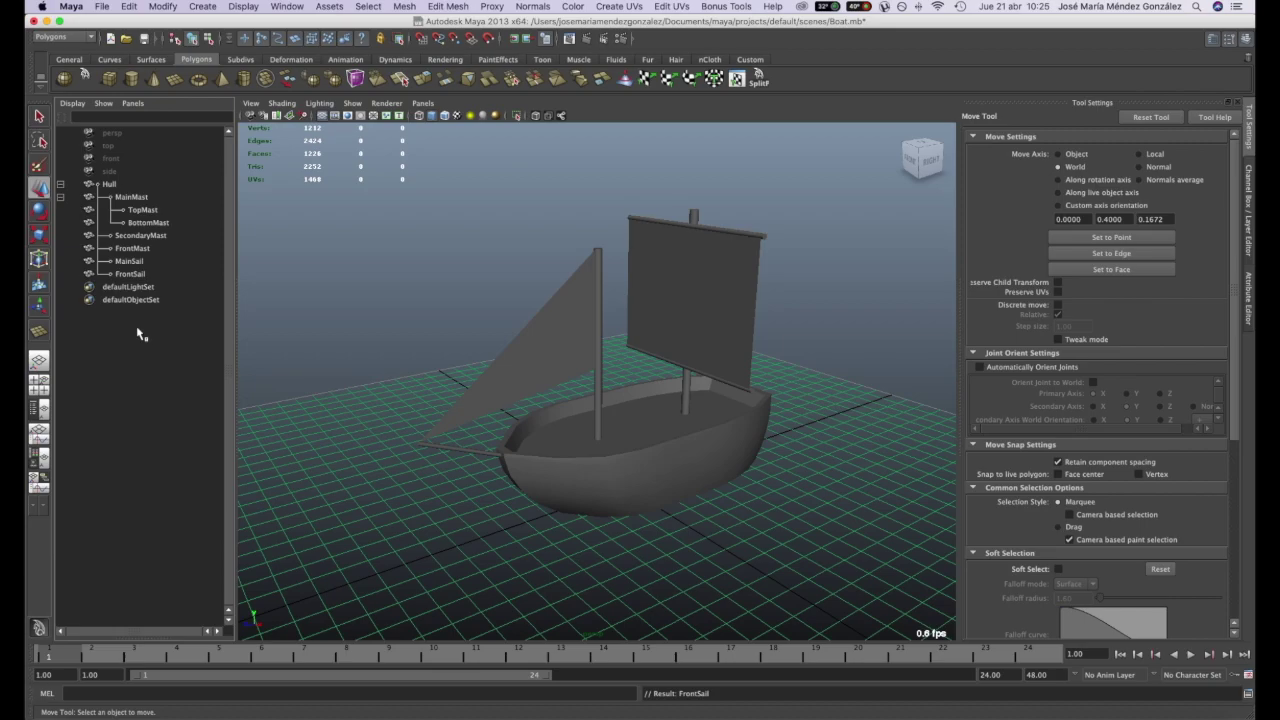
Step: Export the Hull hierarchy as an FBX file named Boat to the Desktop
left_click(131, 261)
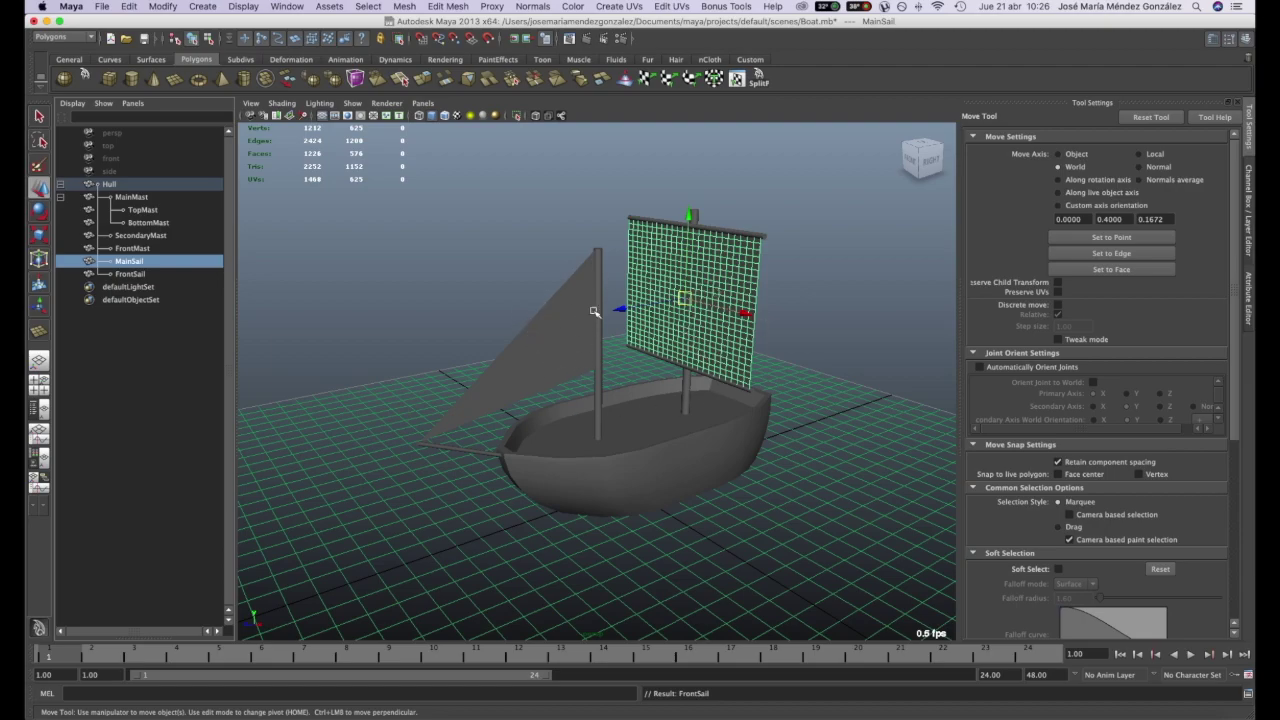
left_click(109, 184)
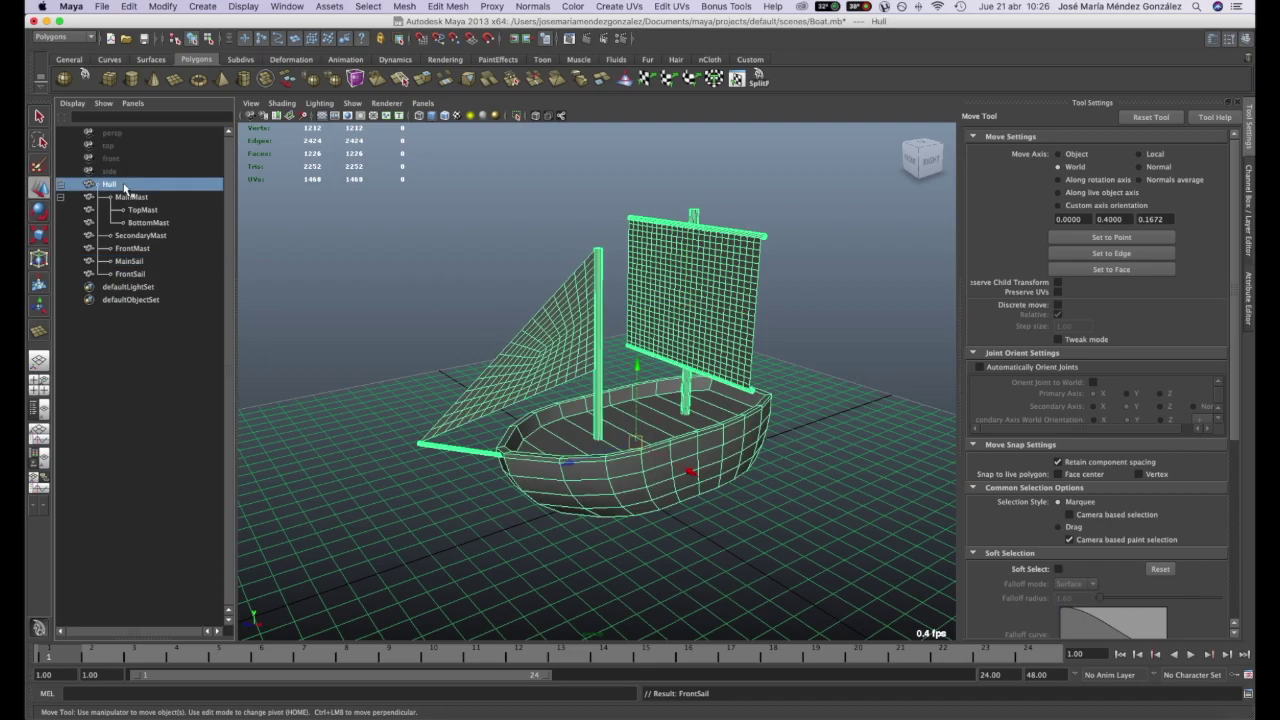
left_click(102, 7)
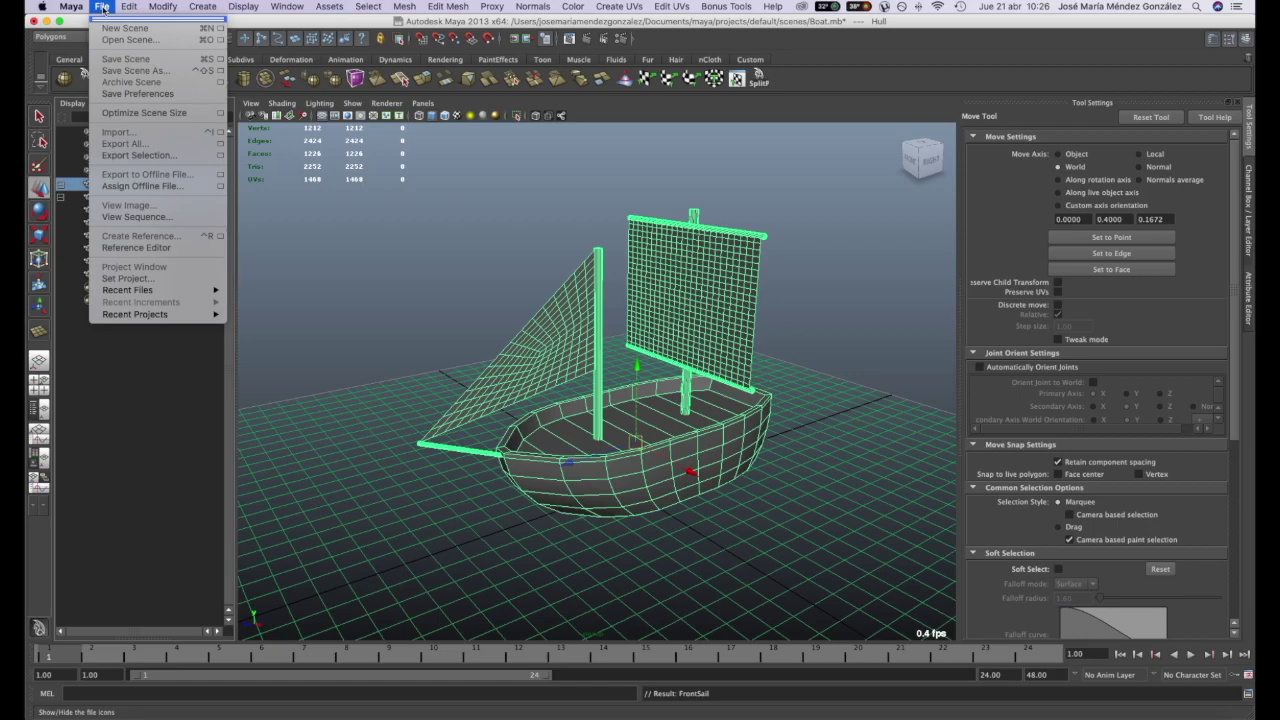
left_click(221, 156)
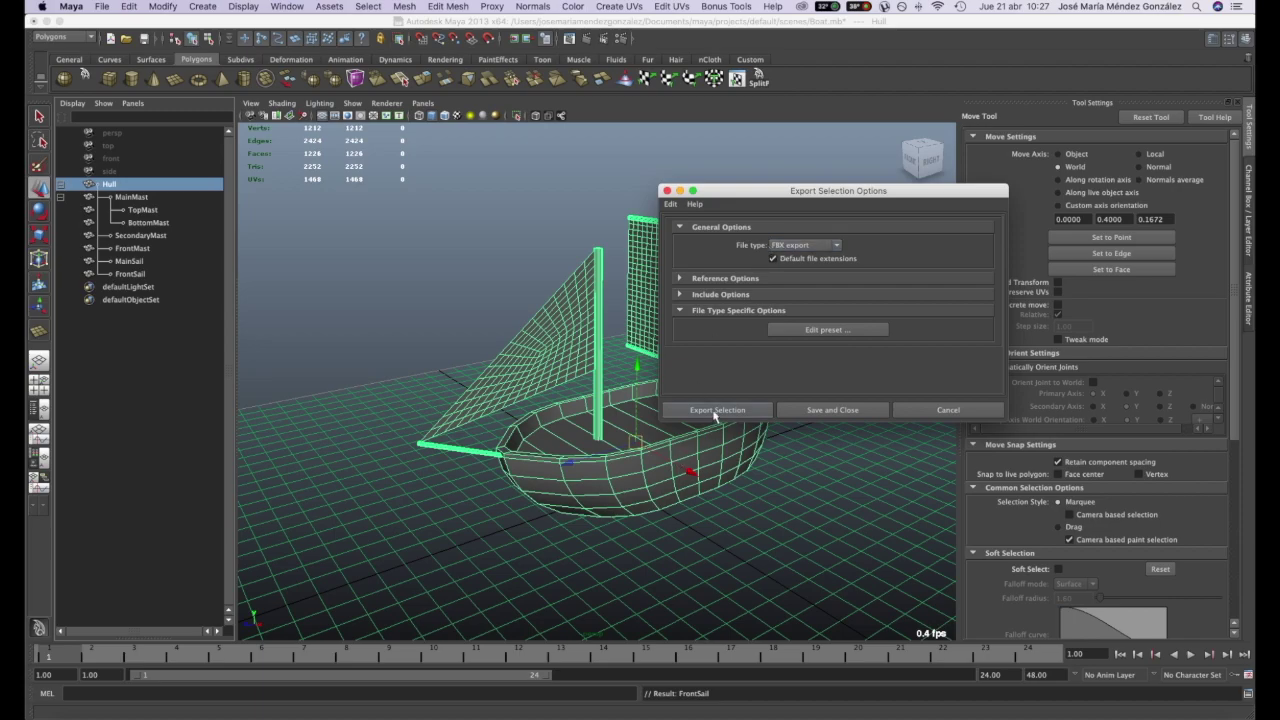
left_click(714, 411)
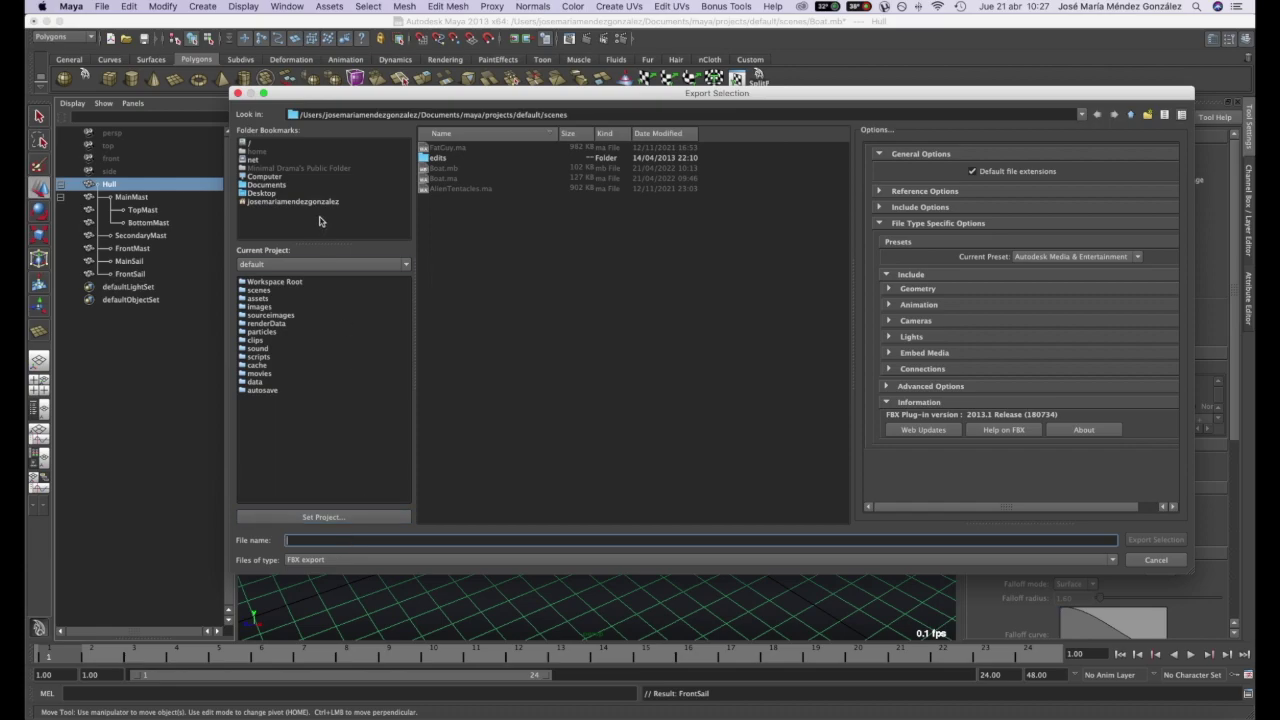
left_click(280, 193)
left_click(323, 540)
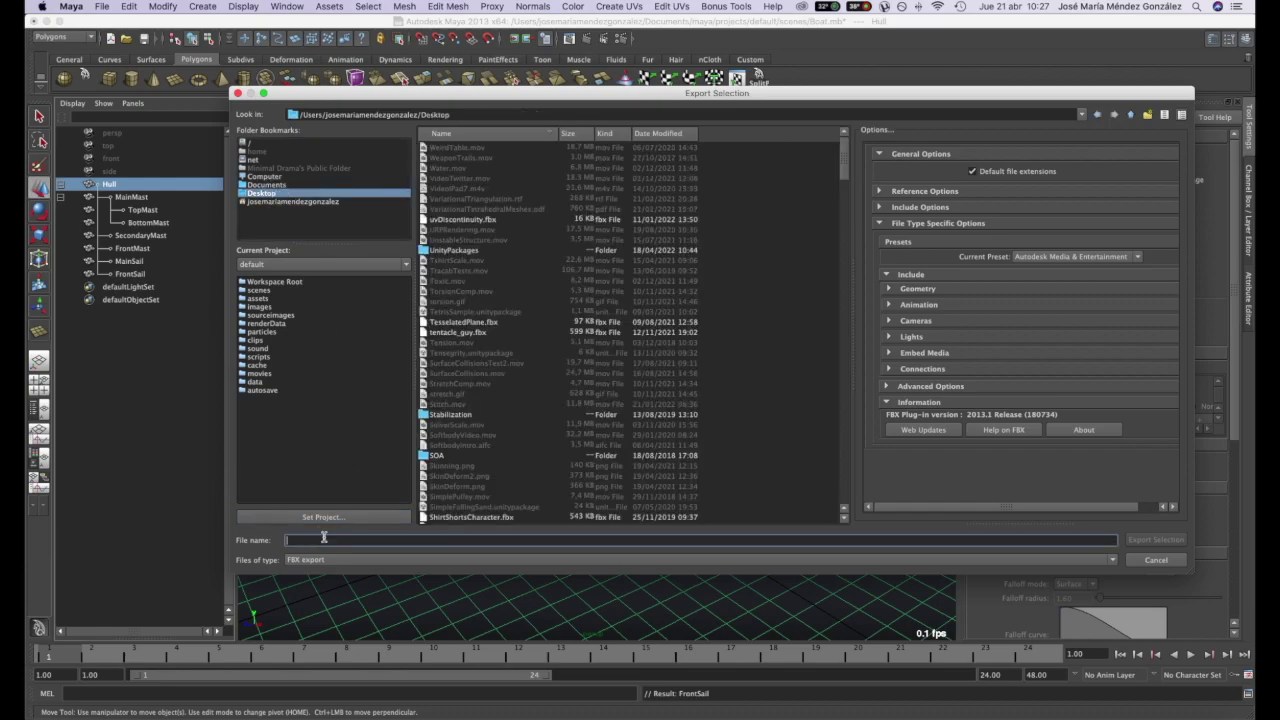
type("Boat")
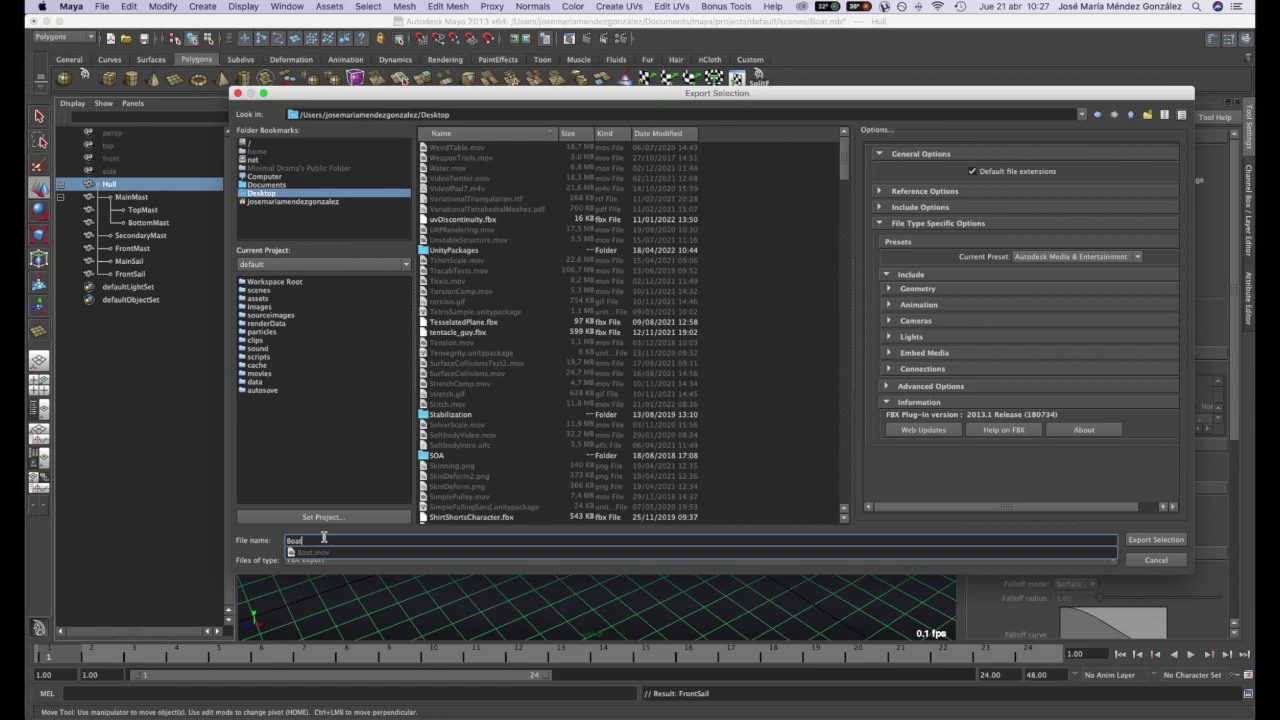
left_click(1144, 545)
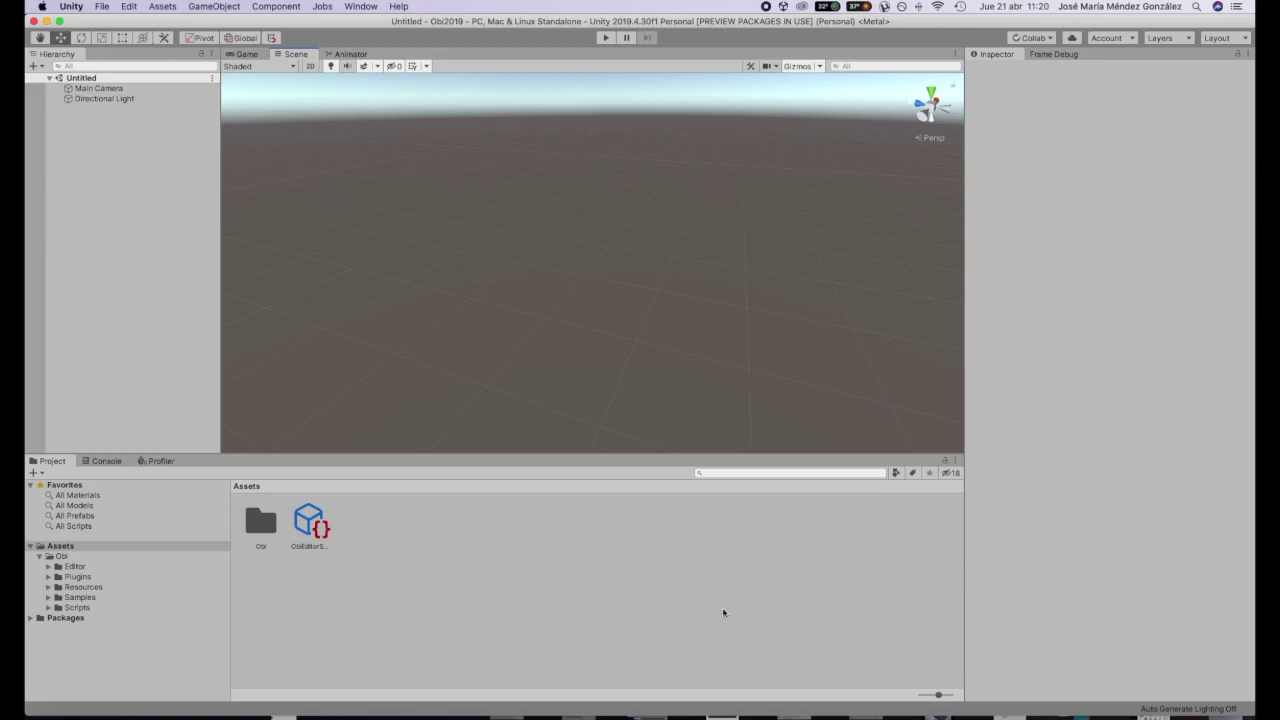
Step: In Unity, look through the Obi folder's contents and its CHANGELOG file
left_click(70, 556)
left_click(276, 539)
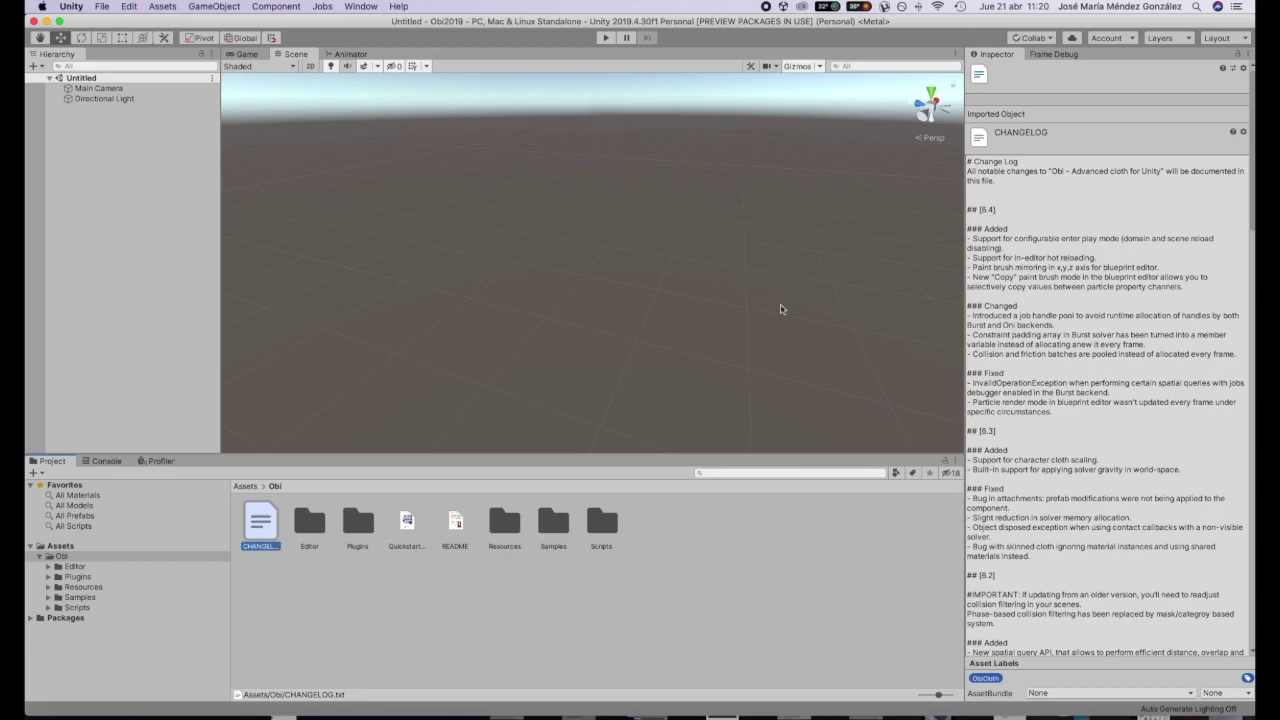
left_click(456, 594)
left_click(166, 556)
Step: Create a folder named Boat directly under Assets and open it
left_click(166, 546)
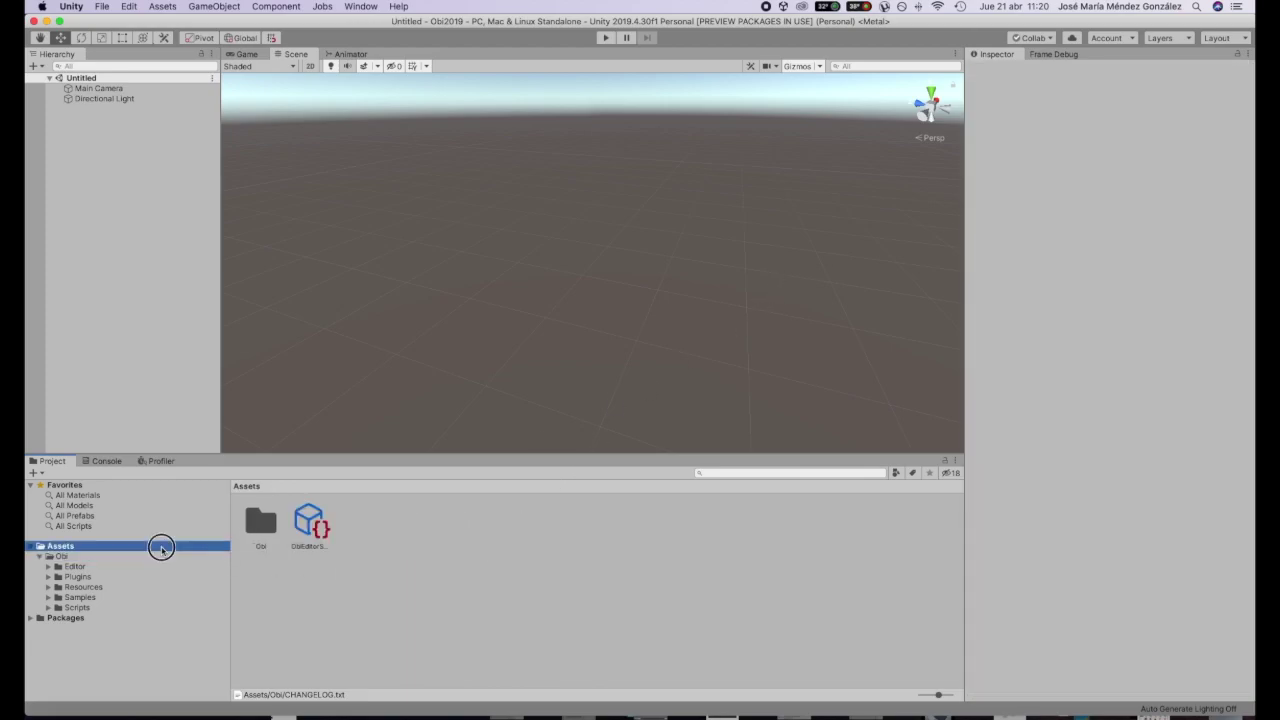
right_click(423, 587)
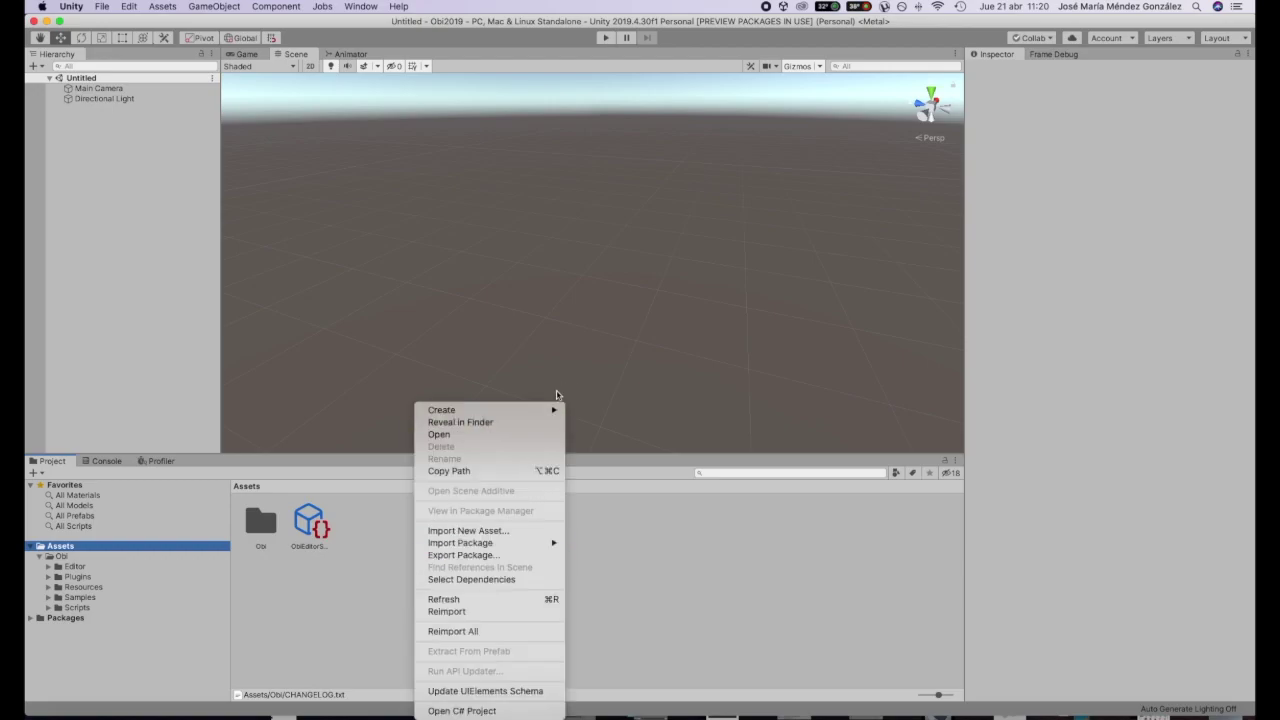
mouse_move(547, 411)
left_click(646, 166)
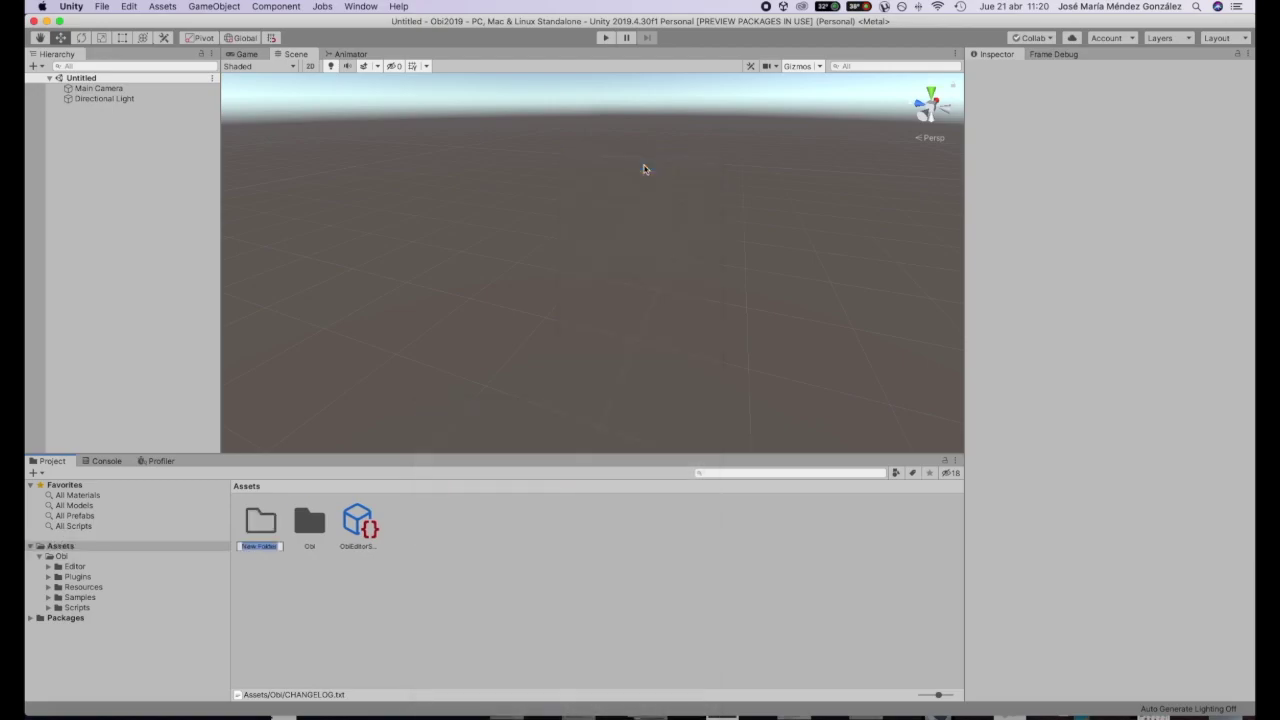
type("Boat")
key("Return")
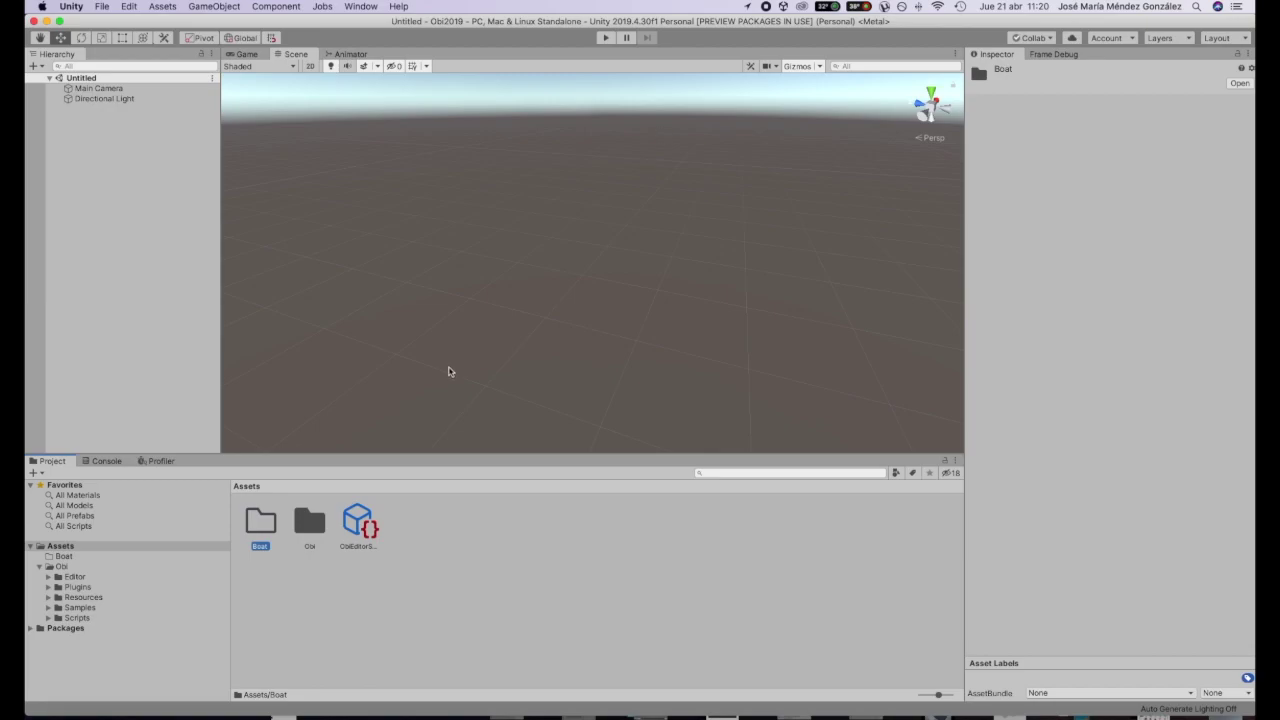
double_click(256, 527)
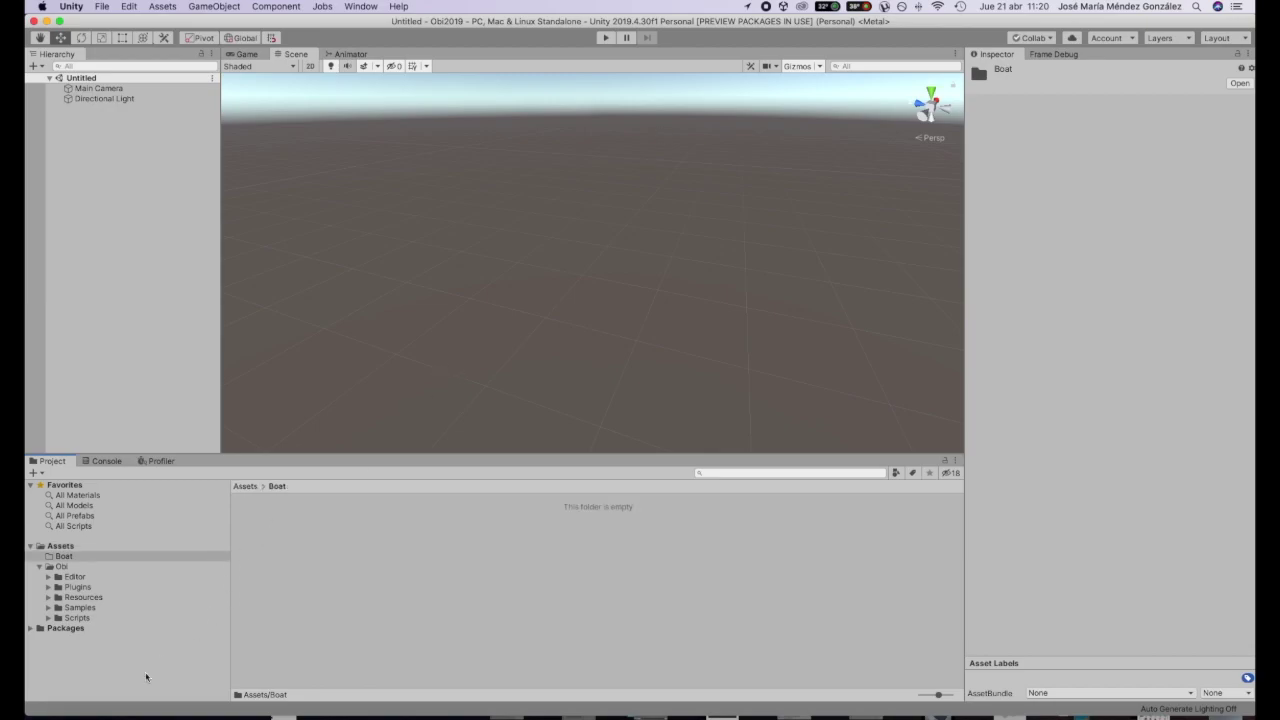
Step: Import Boat.fbx from the desktop into the Boat folder and preview the model from another angle
left_click(77, 714)
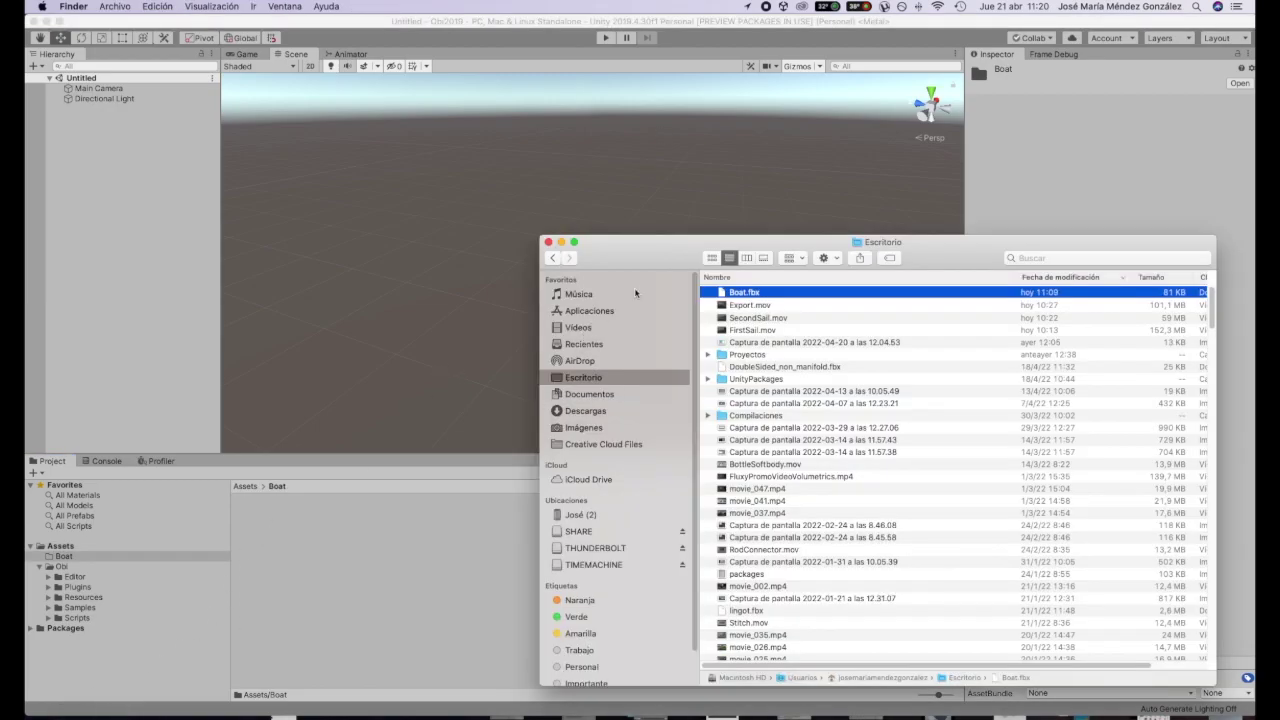
left_click_drag(739, 298, 347, 587)
left_click(347, 587)
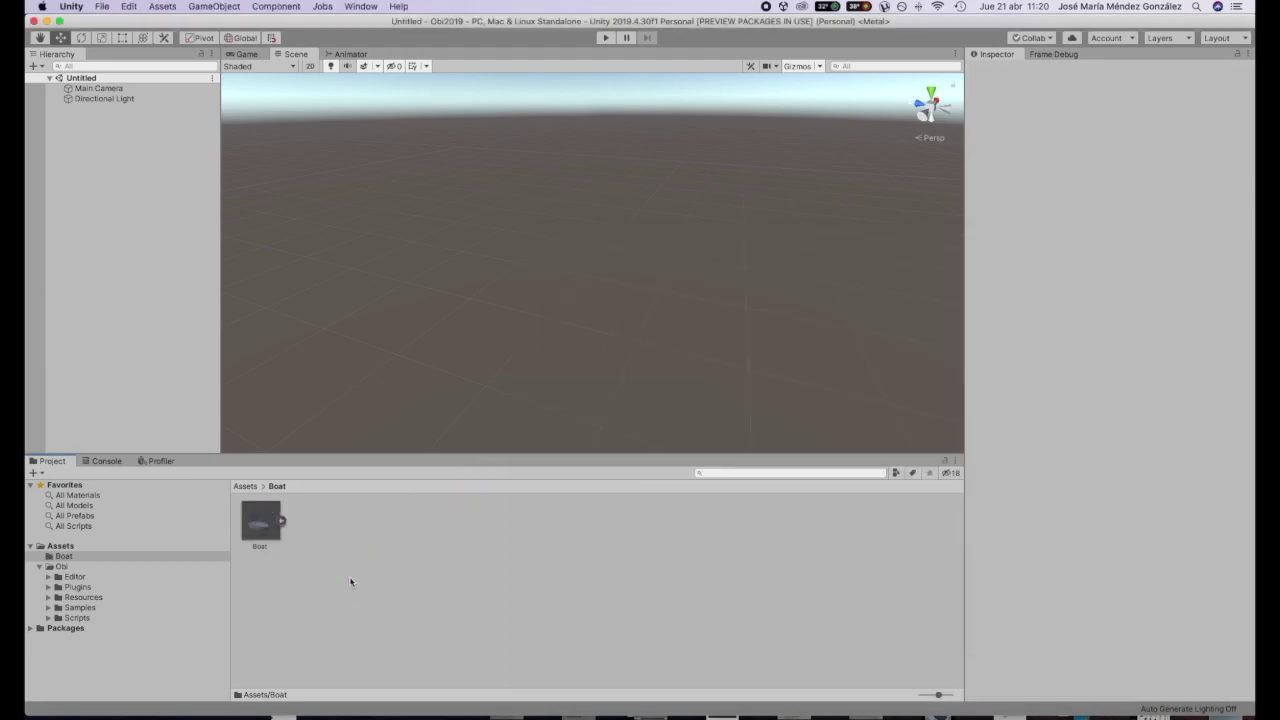
left_click(260, 520)
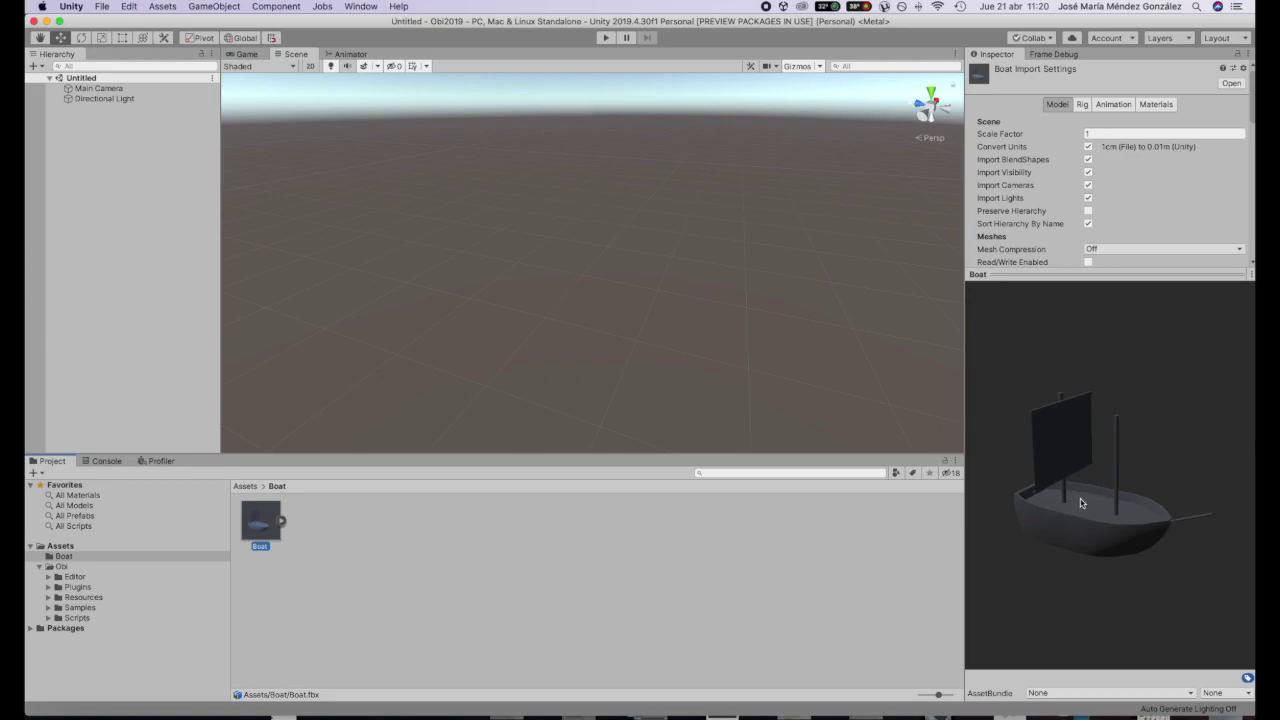
left_click_drag(1108, 500, 950, 490)
Step: Place the Boat model in the scene and set its position to 0, 0, 0
key("q")
key("w")
left_click_drag(260, 520, 560, 322)
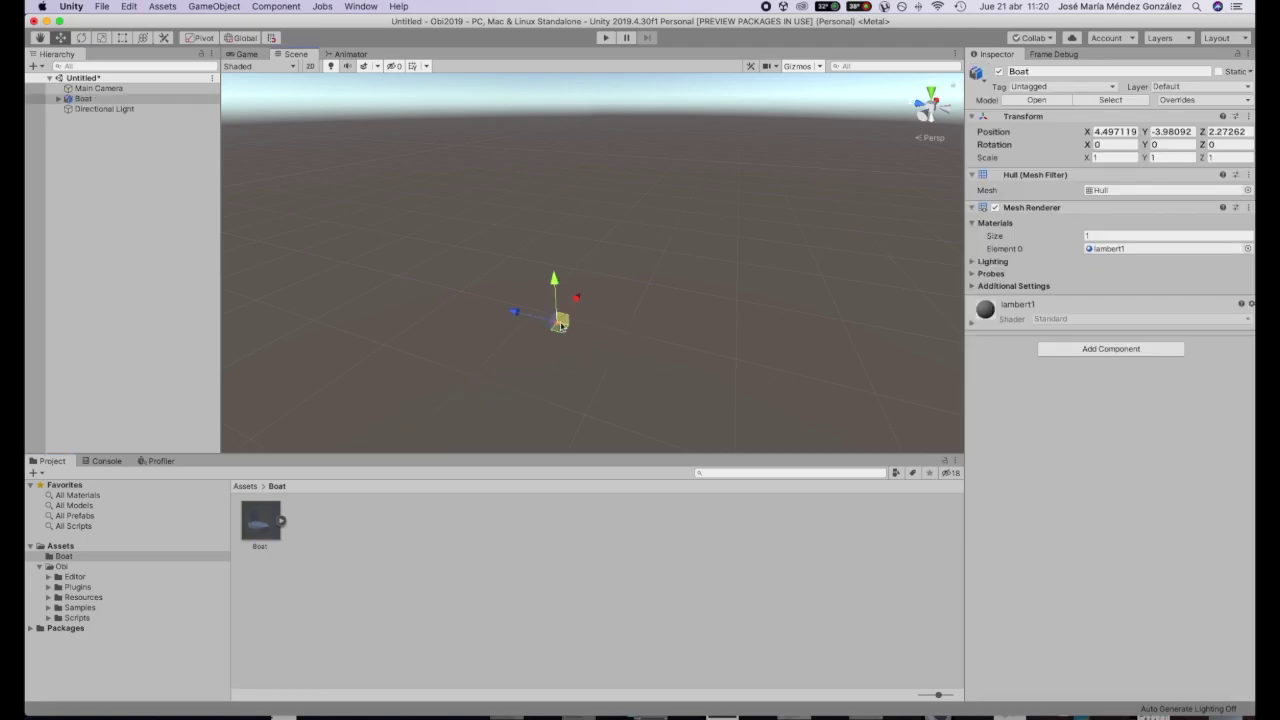
left_click(1112, 131)
type("0")
key("Tab")
type("0")
key("Tab")
type("0")
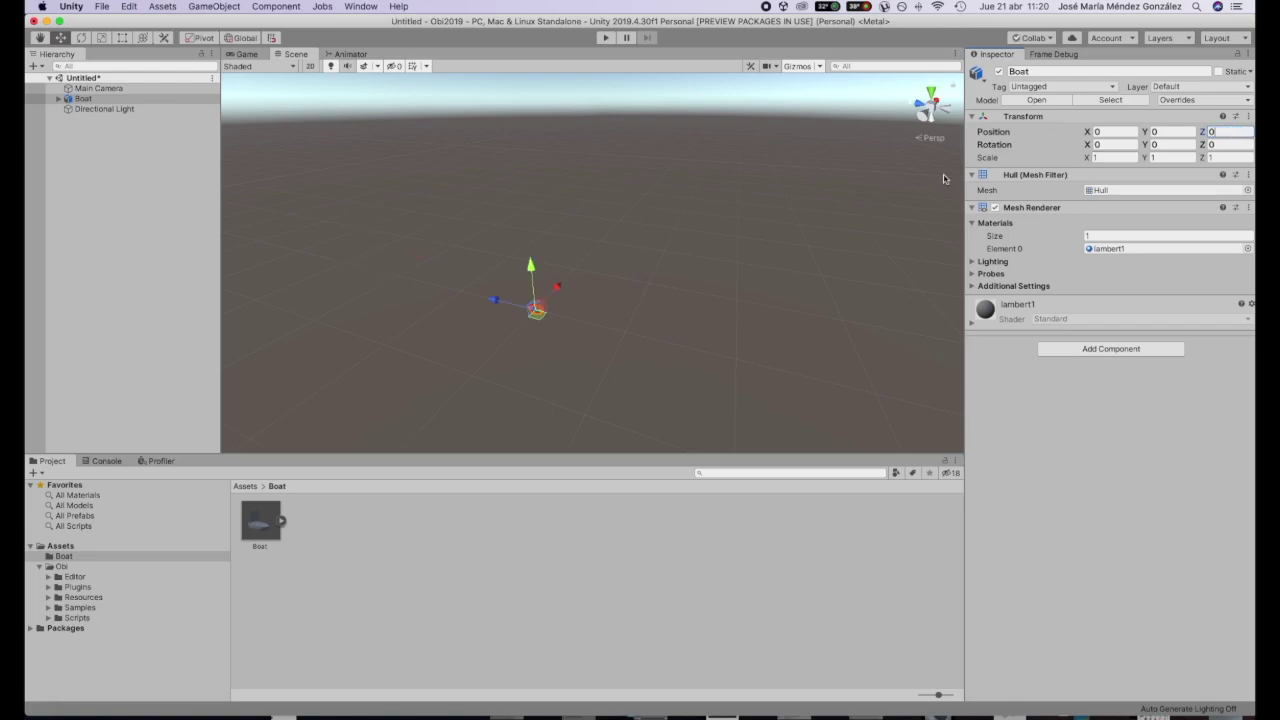
middle_click_drag(672, 318, 689, 270)
left_click(689, 267)
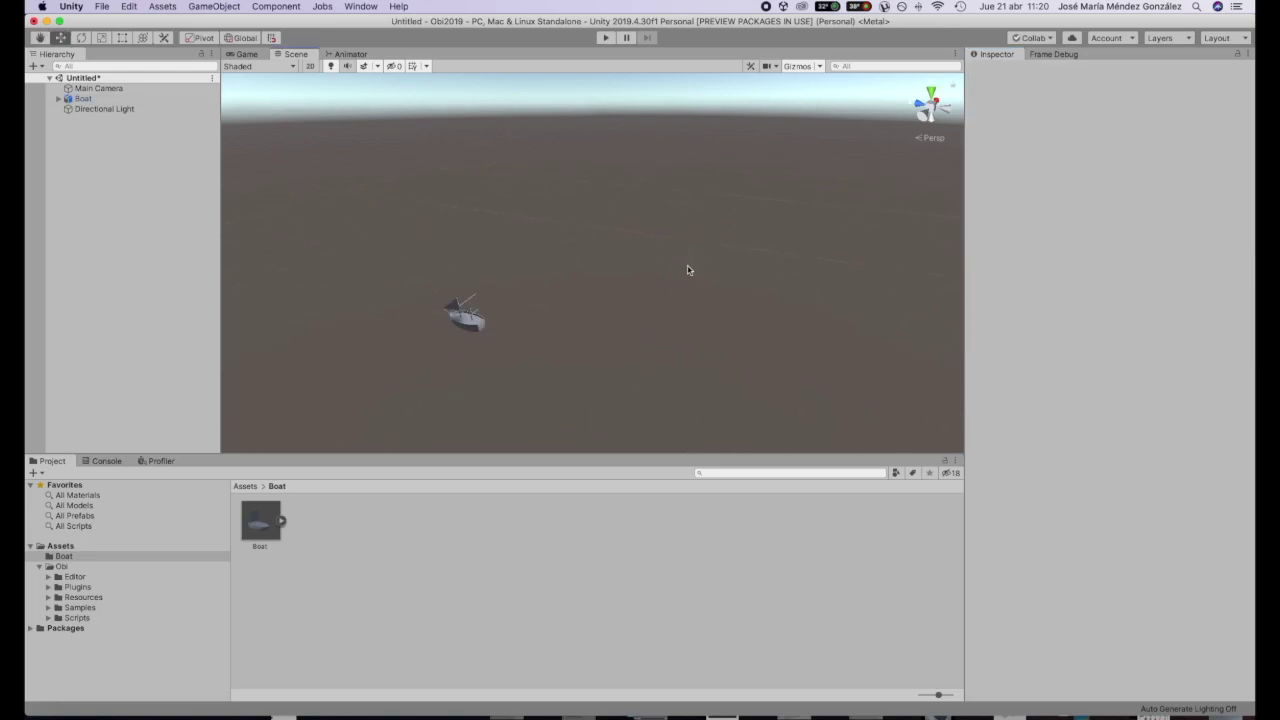
Step: Add a cube to the scene and move it beside the boat to about Z 1.127 for size comparison
left_click_drag(543, 283, 689, 280, "alt")
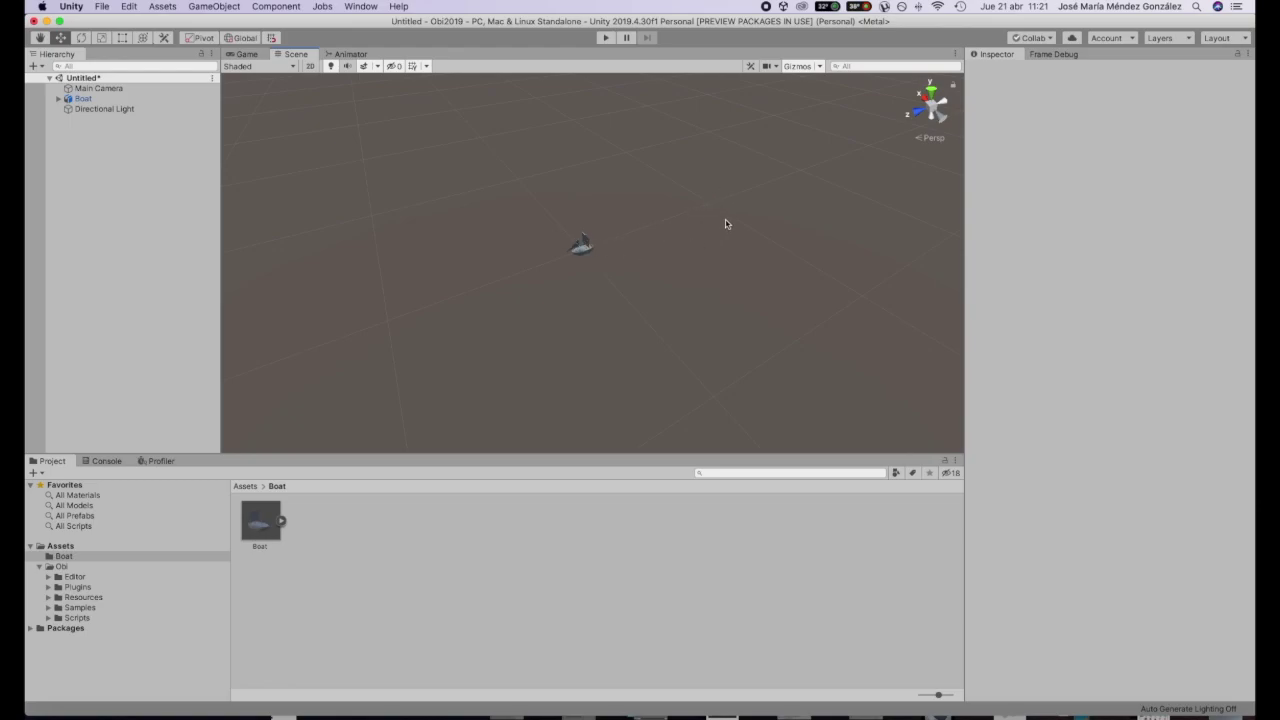
left_click(173, 6)
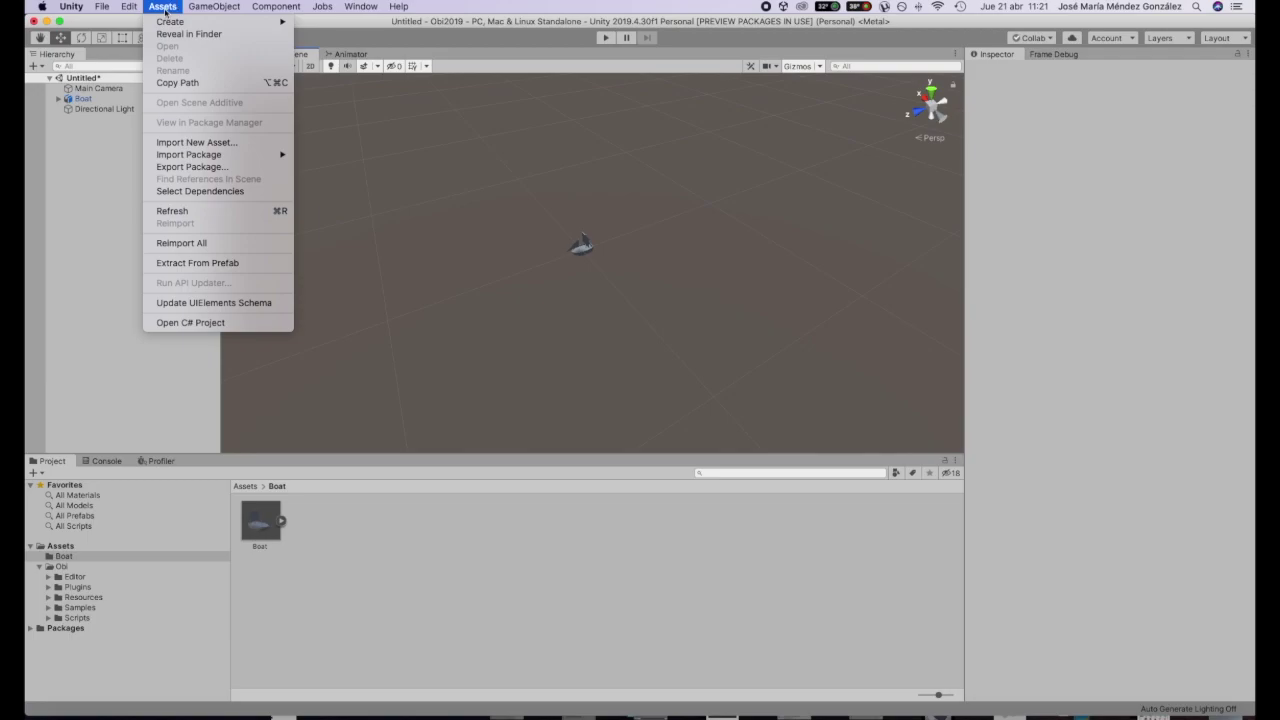
mouse_move(171, 22)
mouse_move(216, 6)
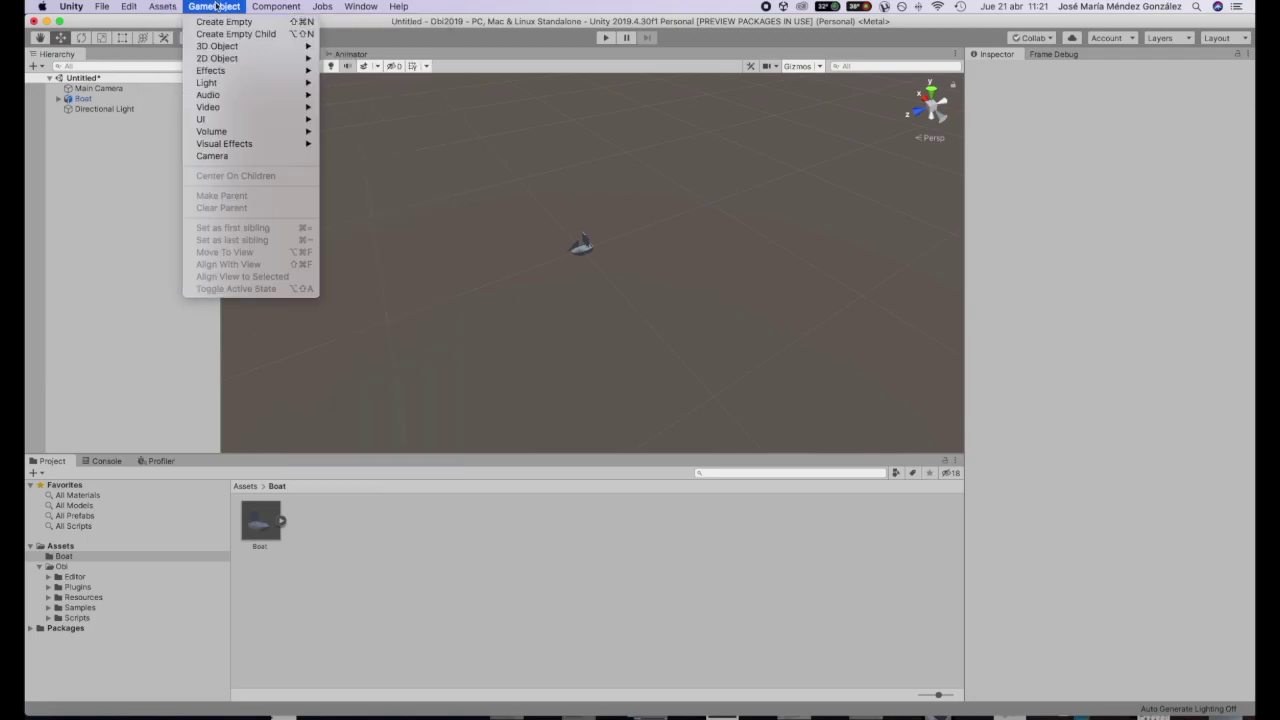
mouse_move(234, 47)
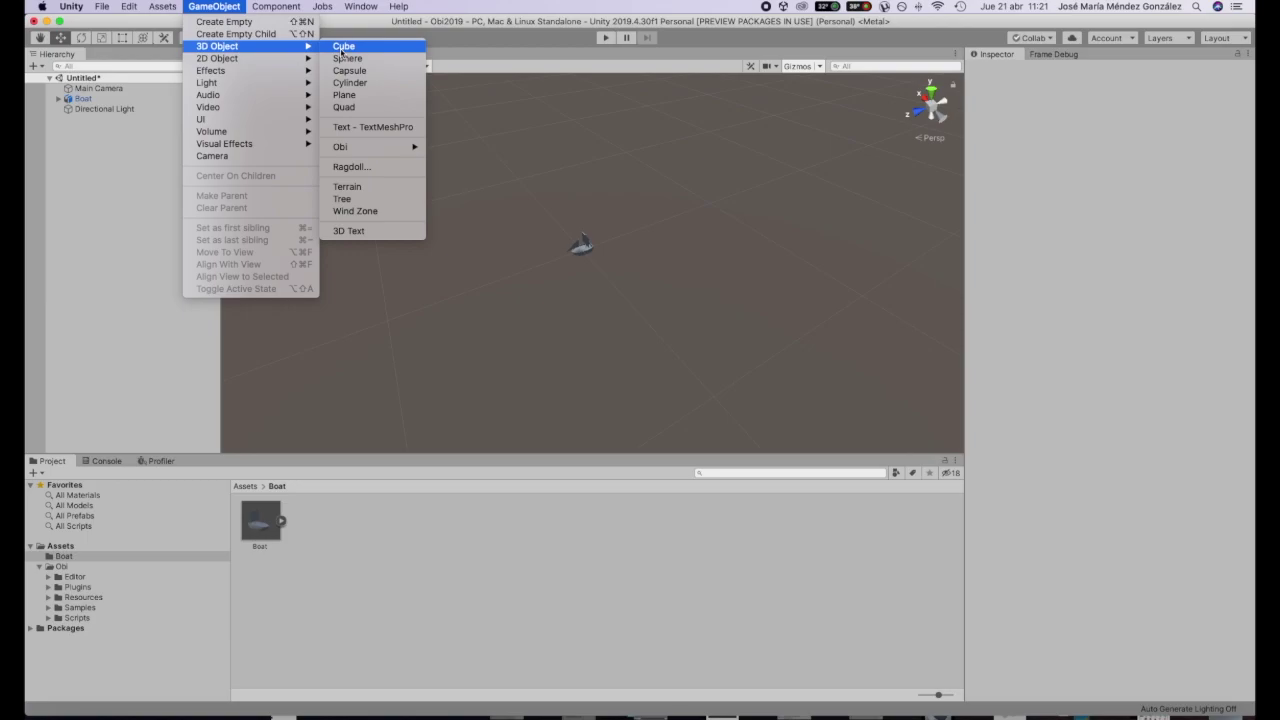
left_click(342, 50)
left_click_drag(551, 277, 526, 299)
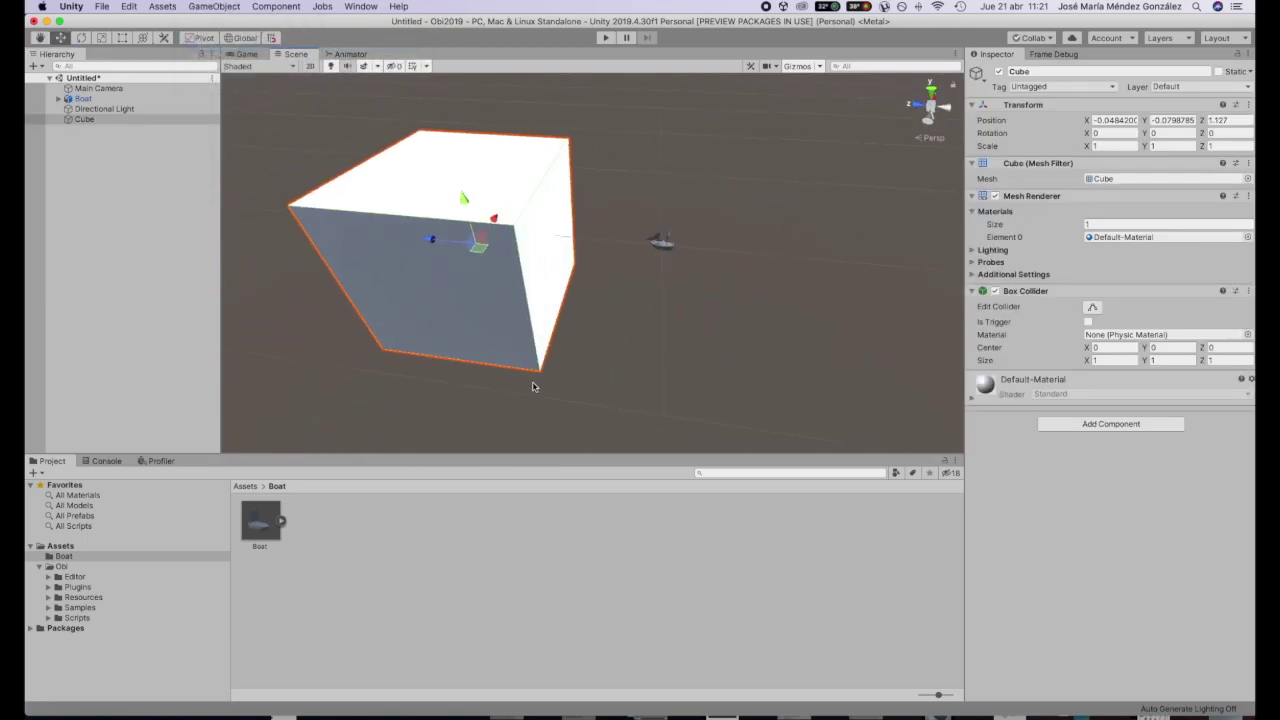
left_click_drag(620, 287, 586, 258, "alt")
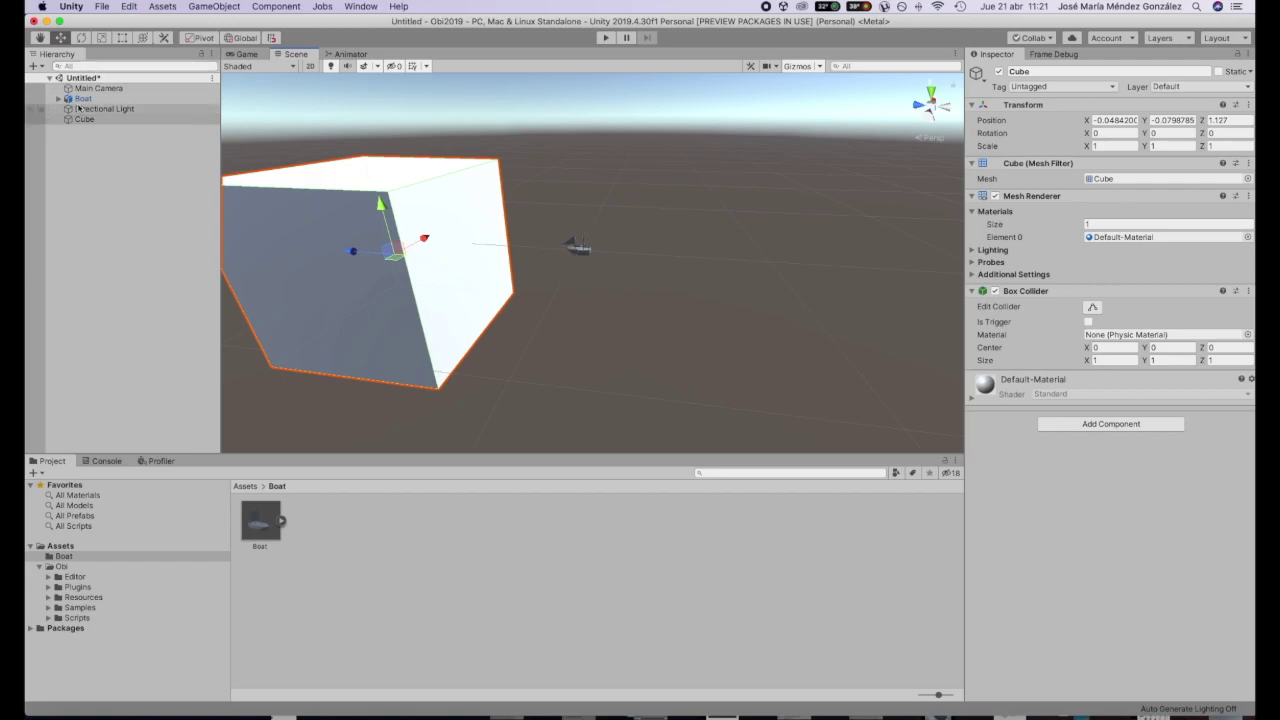
Step: Scale the boat up uniformly to about 15.519 with the Scale tool
left_click(578, 246)
left_click(101, 37)
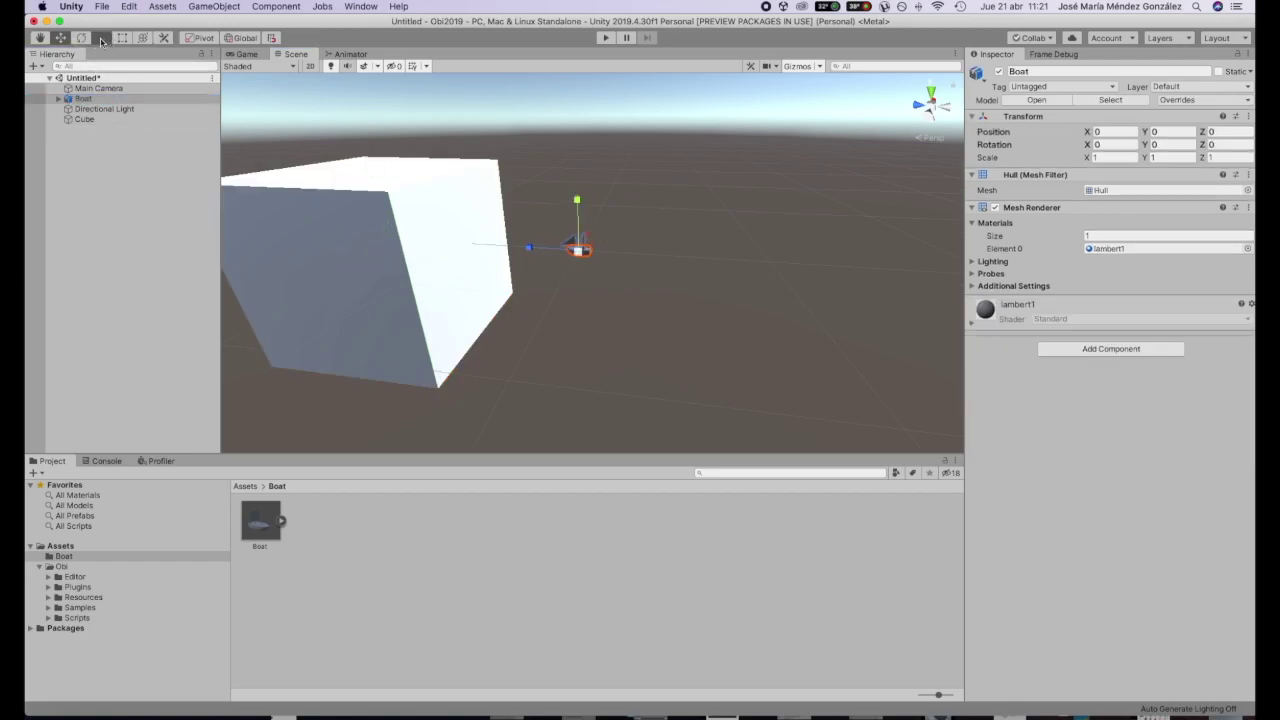
left_click_drag(581, 253, 591, 195)
Step: Move the cube away from the enlarged boat to about Z 2.346
left_click(364, 297)
left_click(61, 37)
left_click_drag(349, 251, 183, 243)
left_click_drag(473, 310, 627, 305, "alt")
scroll(580, 309, "down", 3)
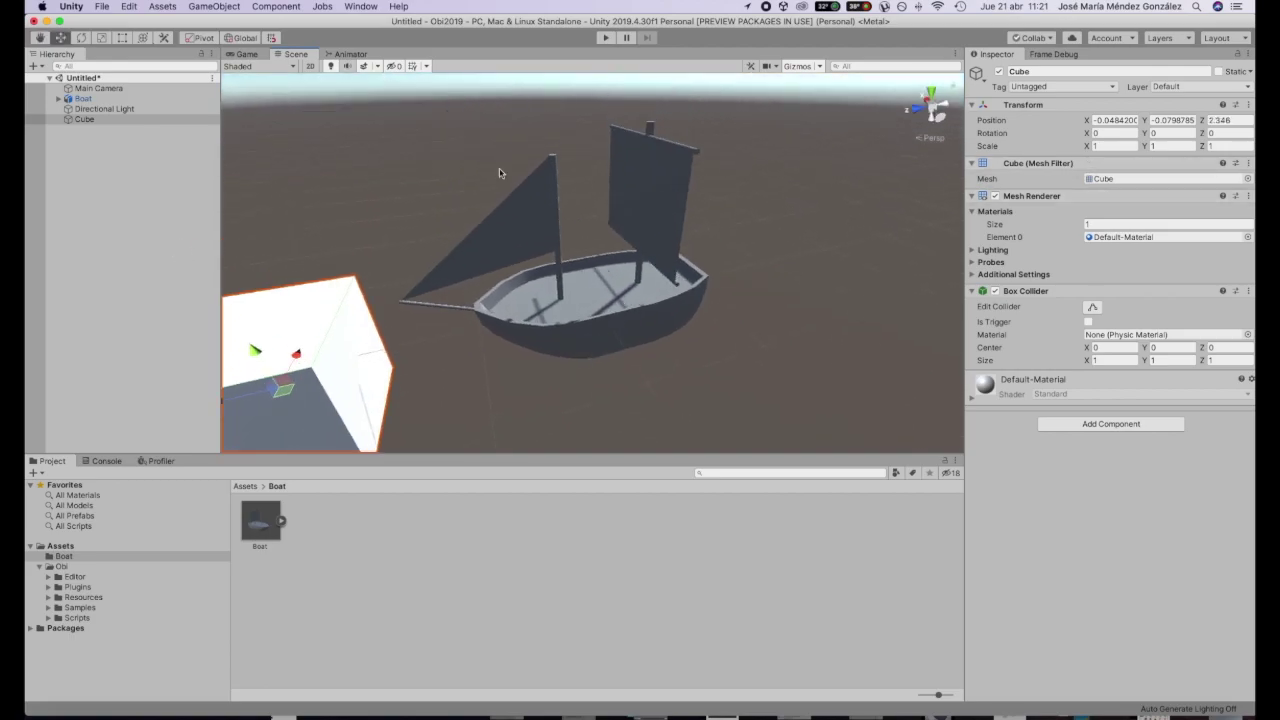
Step: Set the Boat object's scale to 1 on the X, Y and Z axes
left_click(160, 98)
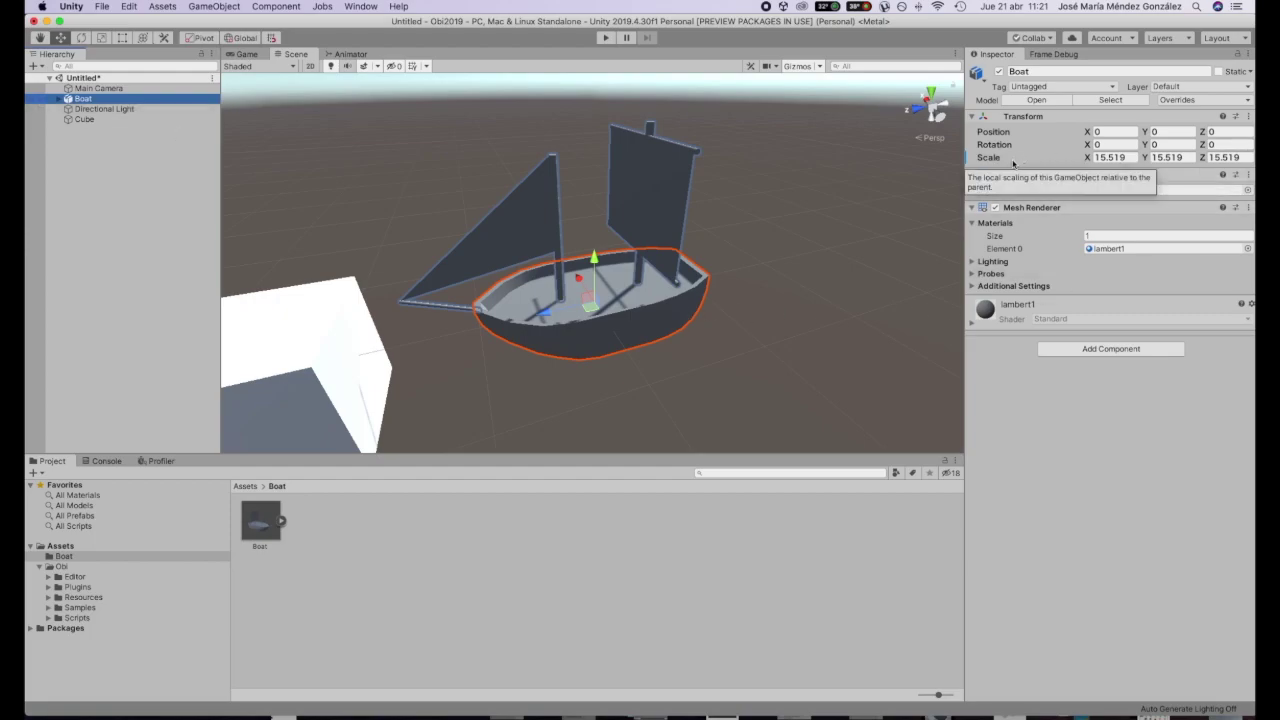
left_click(1131, 158)
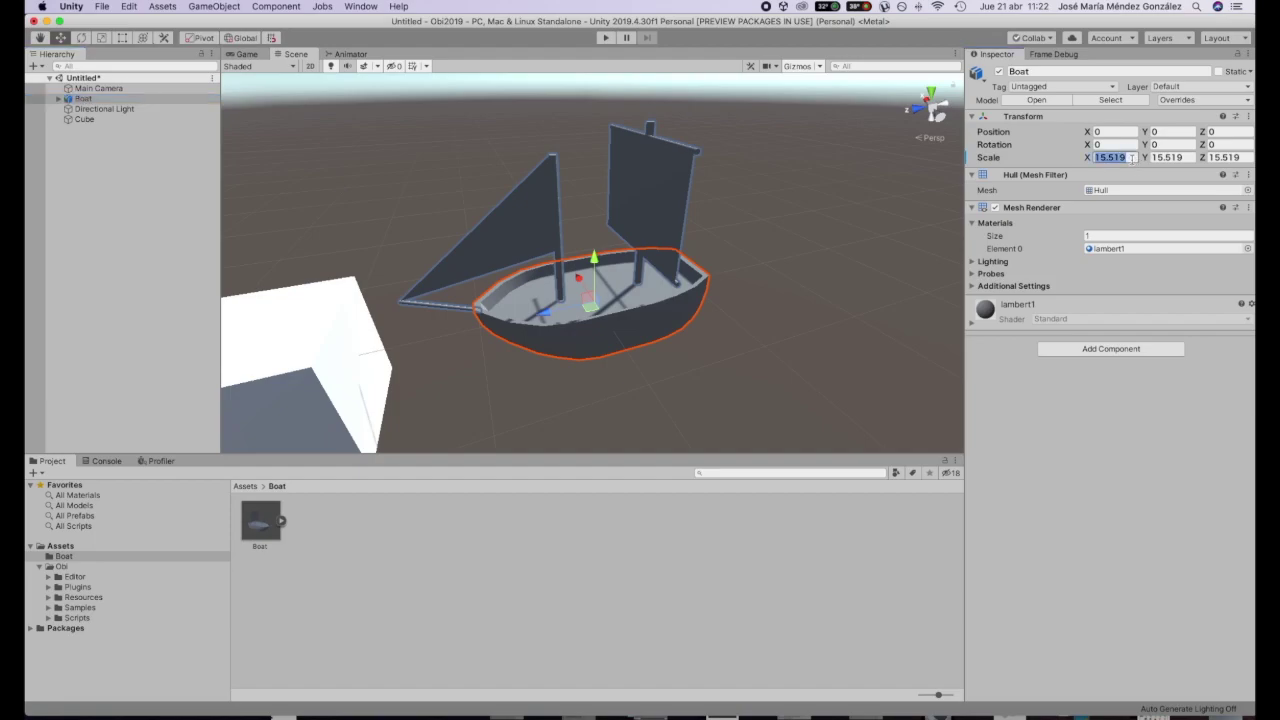
left_click_drag(1131, 158, 1095, 158)
mouse_move(814, 214)
left_mouse_down("alt")
mouse_move(794, 214)
mouse_move(820, 209)
left_mouse_up("alt")
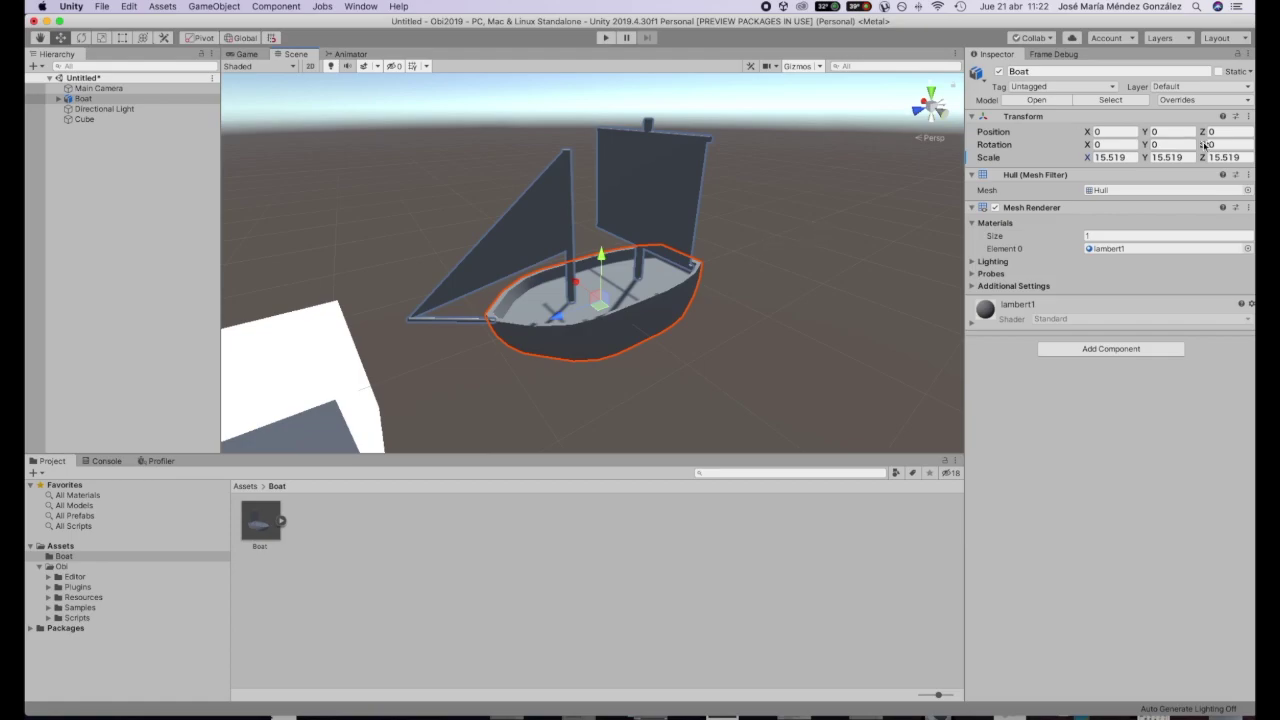
left_click(1112, 157)
type("1")
left_click(1185, 157)
type("1")
left_click(1247, 158)
type("1")
left_click(780, 371)
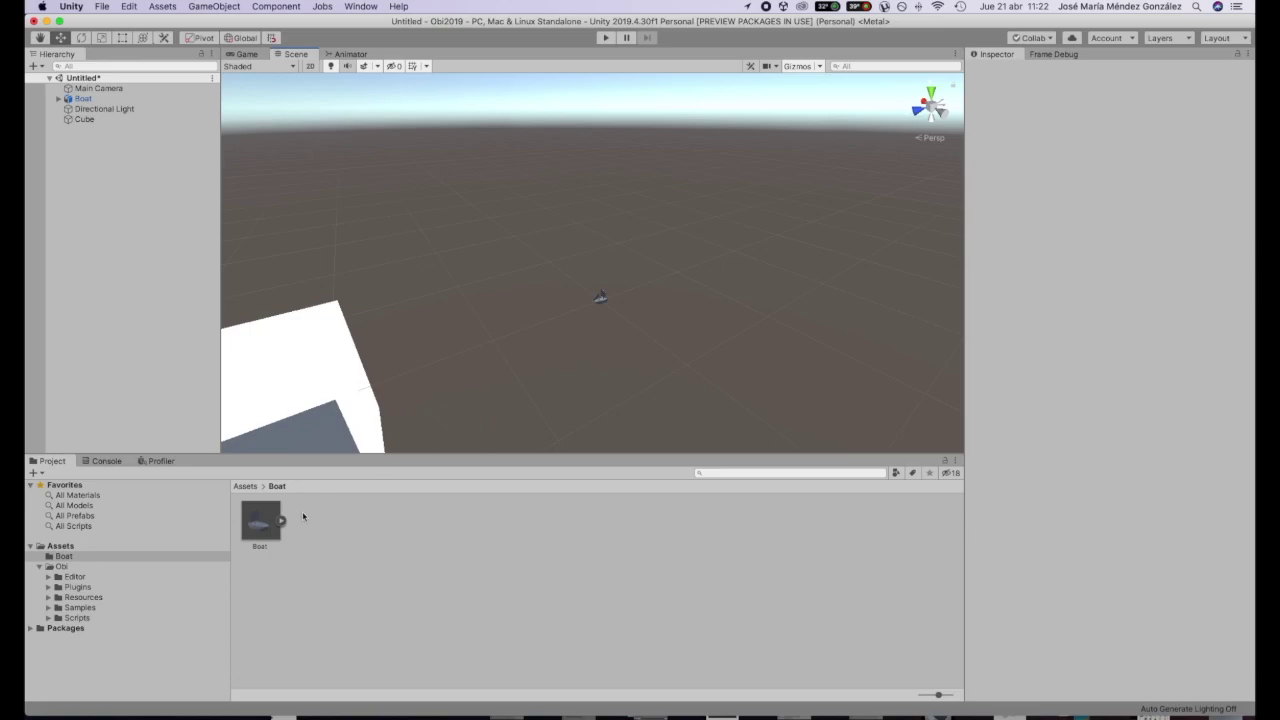
Step: Delete the Boat object from the scene and apply an import Scale Factor of 10 to the Boat model asset
right_click(84, 99)
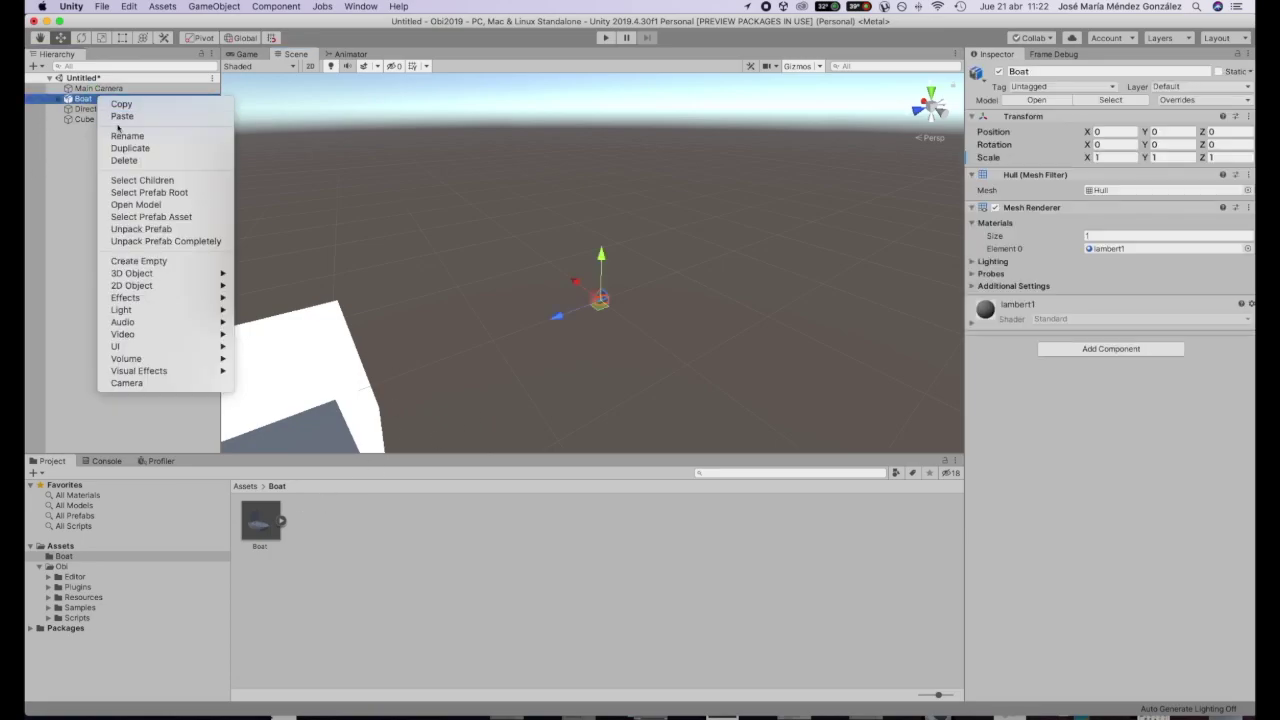
left_click(124, 160)
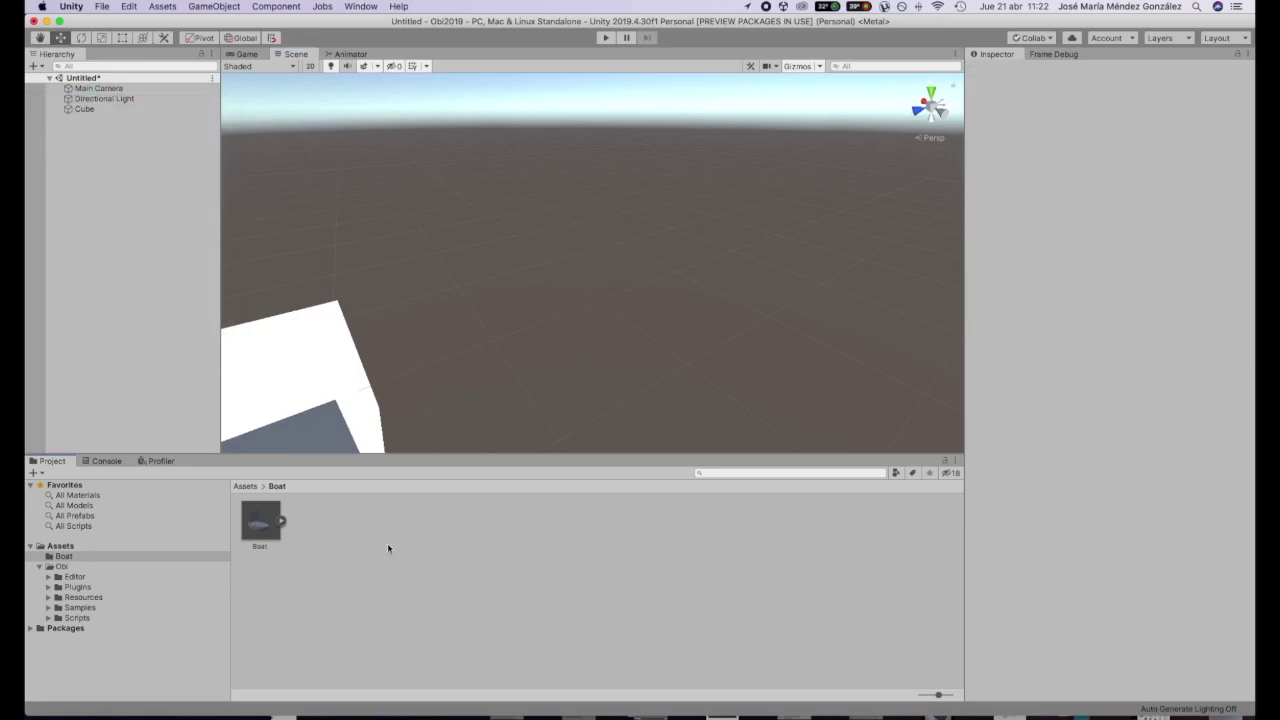
left_click(260, 520)
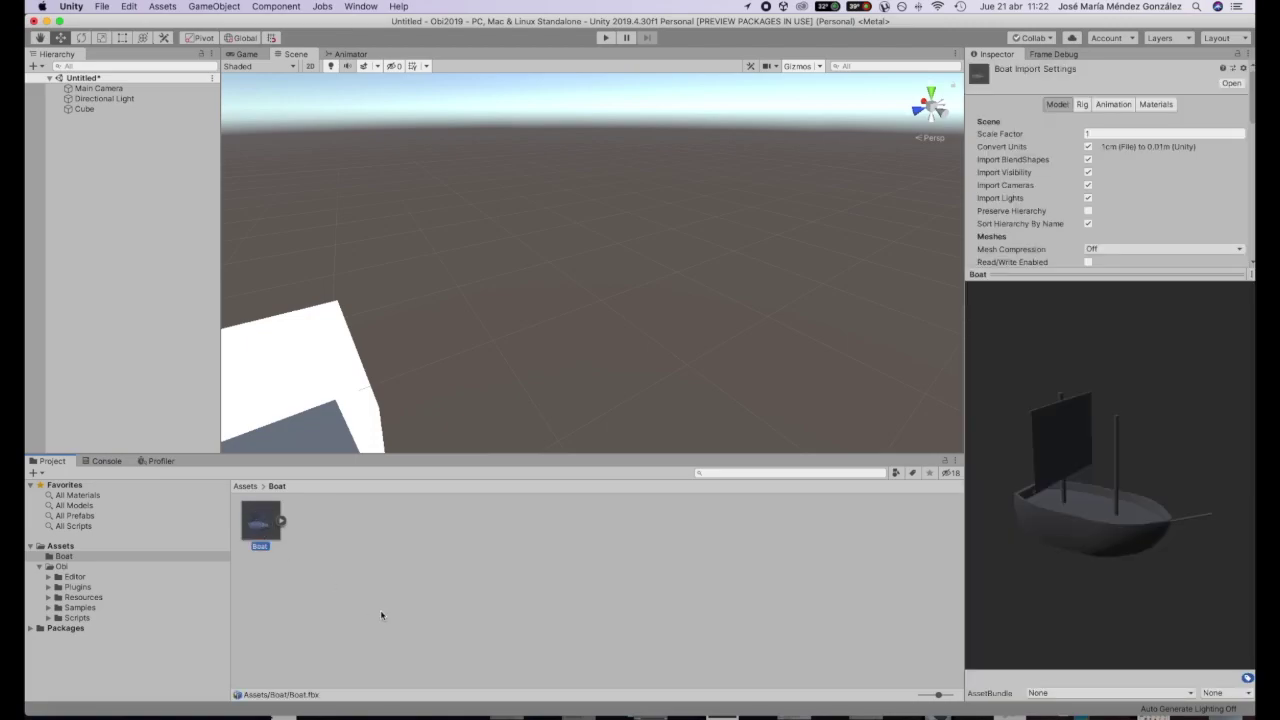
left_click(1093, 133)
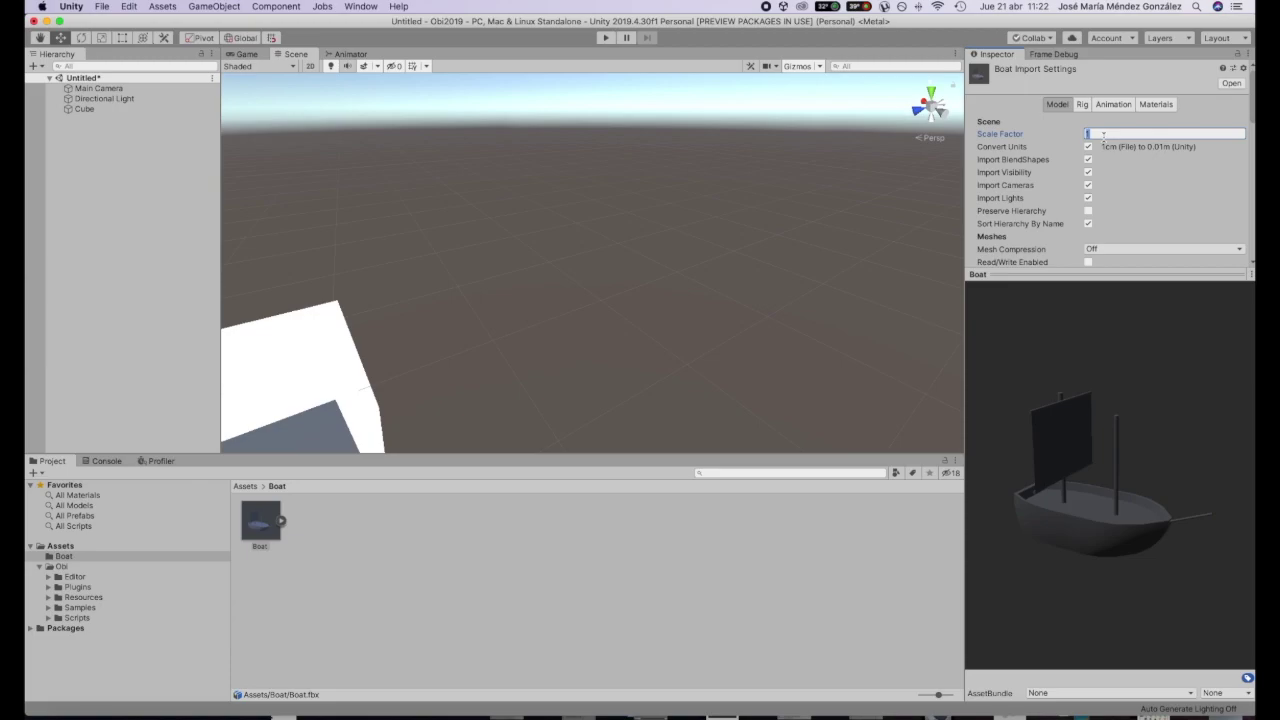
type("10")
scroll(1192, 193, "down", 10)
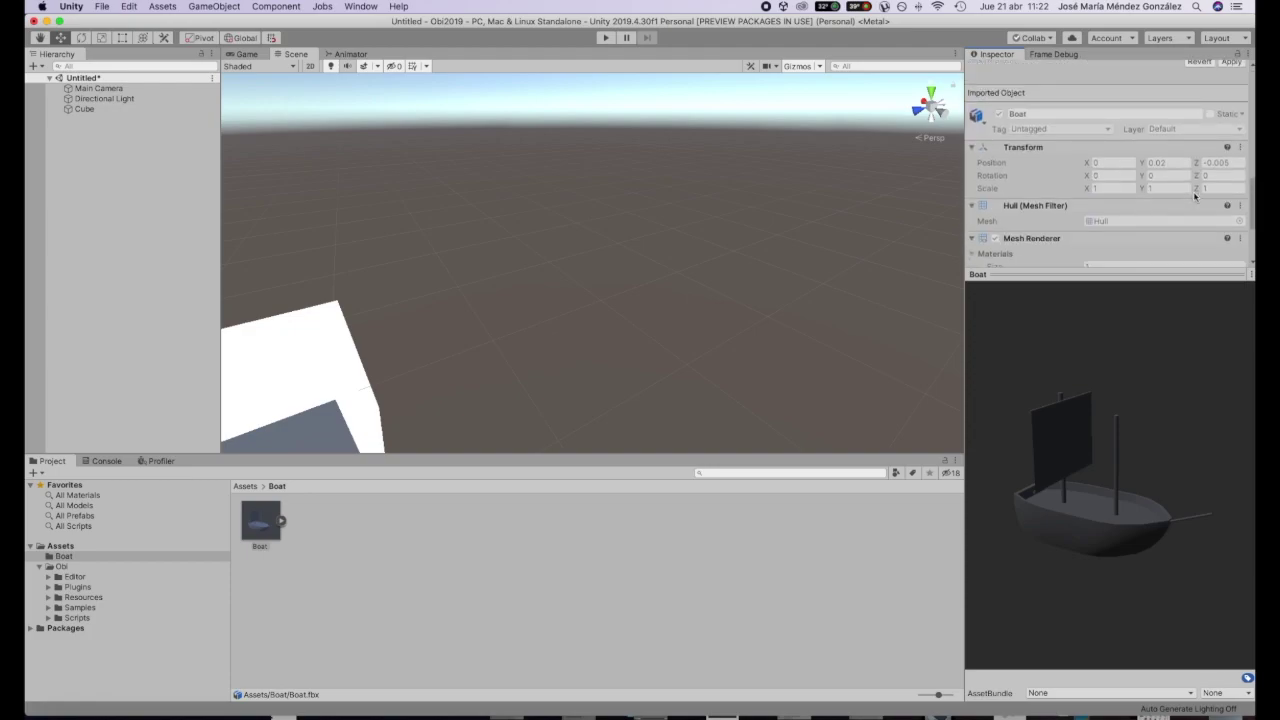
left_click(1231, 65)
Step: Place a fresh instance of the Boat model in the scene and set its position to 0, 0, 0
left_click_drag(261, 520, 530, 348)
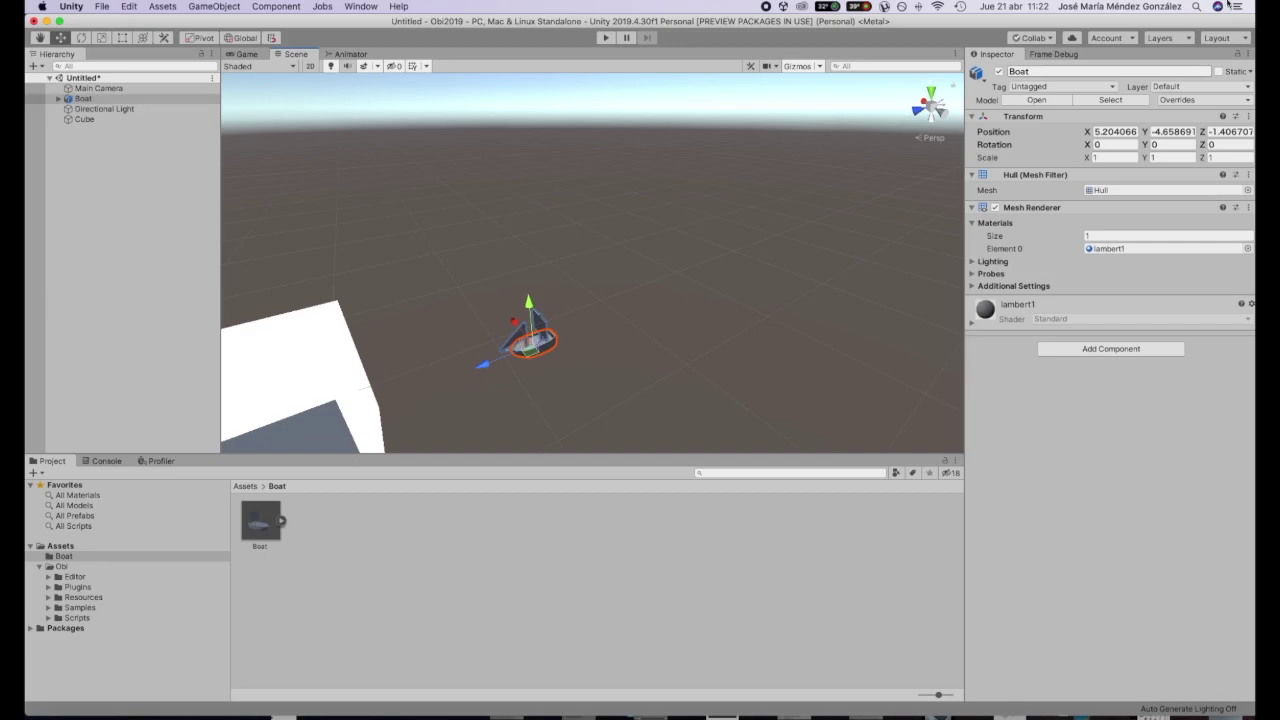
left_click(1128, 131)
type("0")
left_click(1172, 131)
type("0")
left_click(1233, 133)
type("0")
left_click_drag(763, 223, 600, 290, "alt")
Step: Delete the comparison cube from the scene and select the boat
left_click(116, 120)
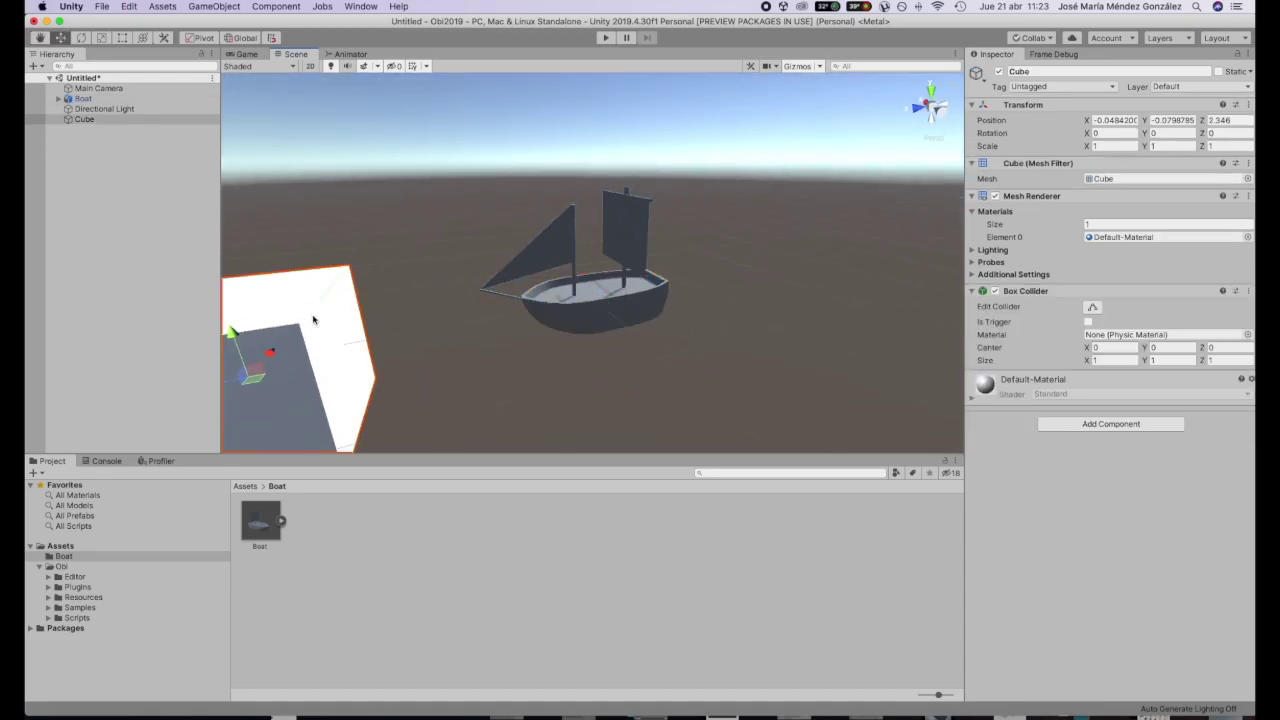
right_click(88, 120)
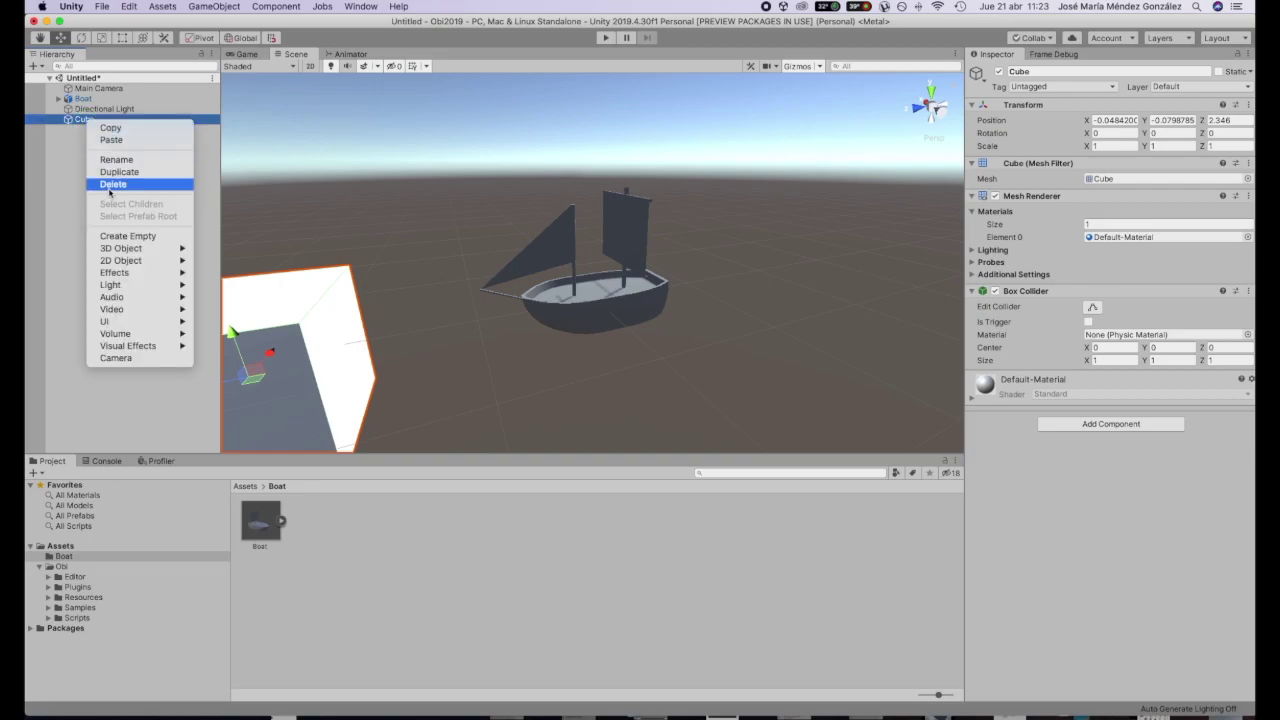
left_click(110, 189)
left_click(613, 308)
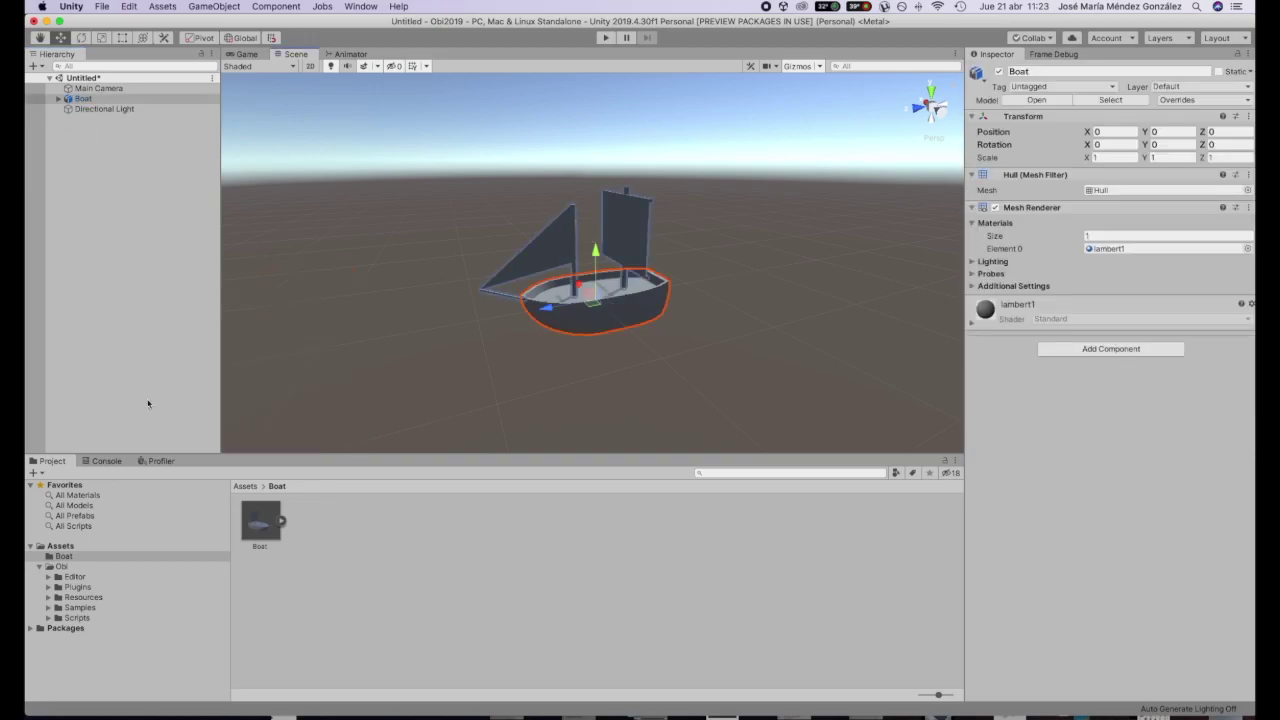
Step: Apply an import Scale Factor of 100 to the Boat model asset and enlarge the Scene view area
left_click(268, 520)
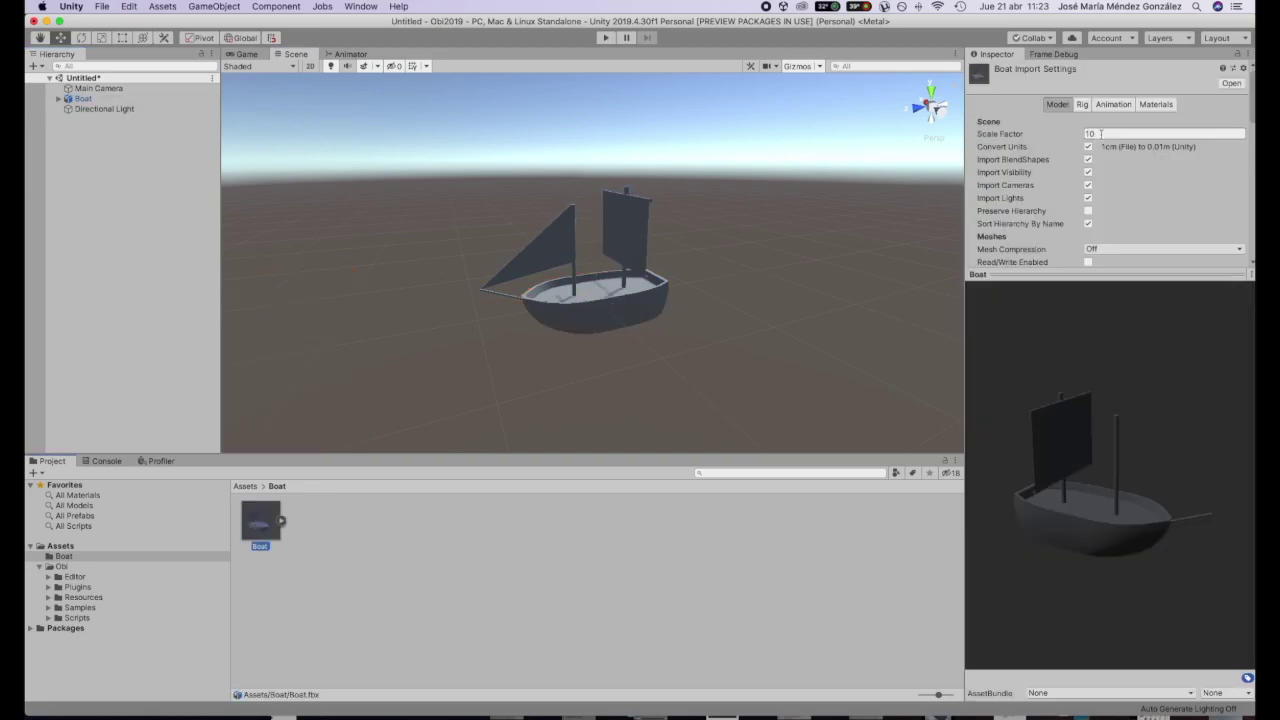
type("20")
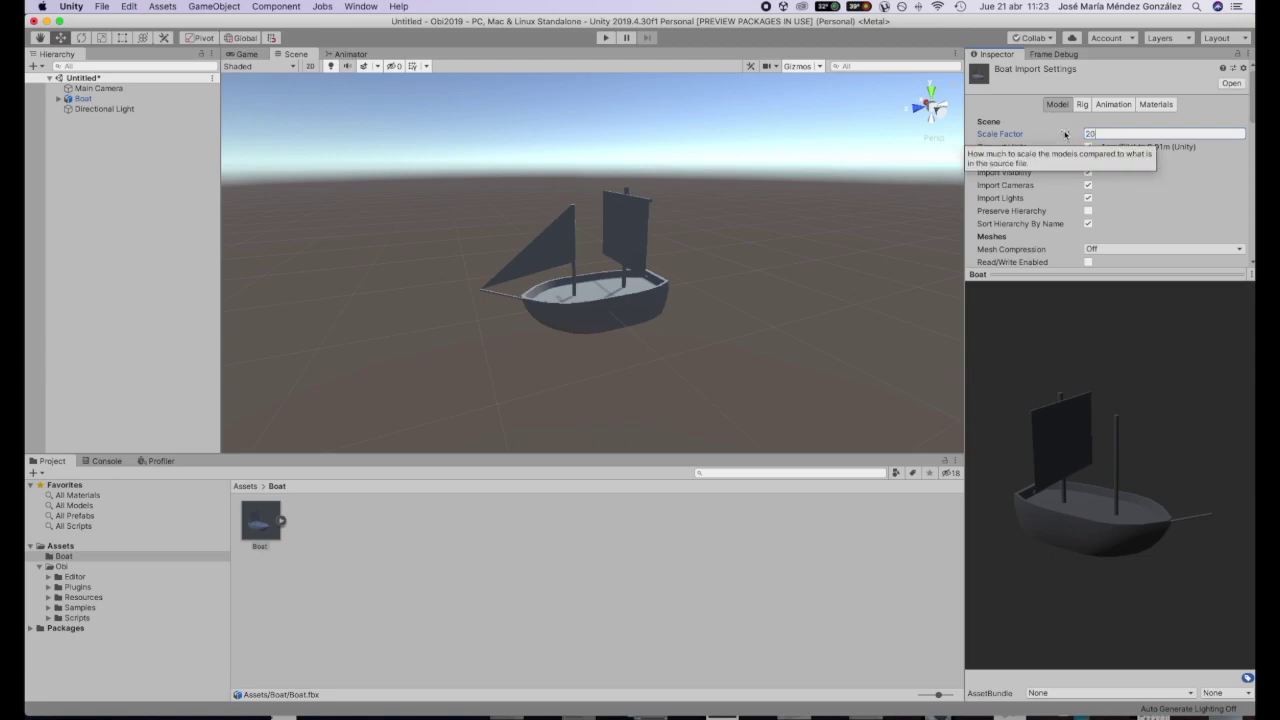
key("BackSpace")
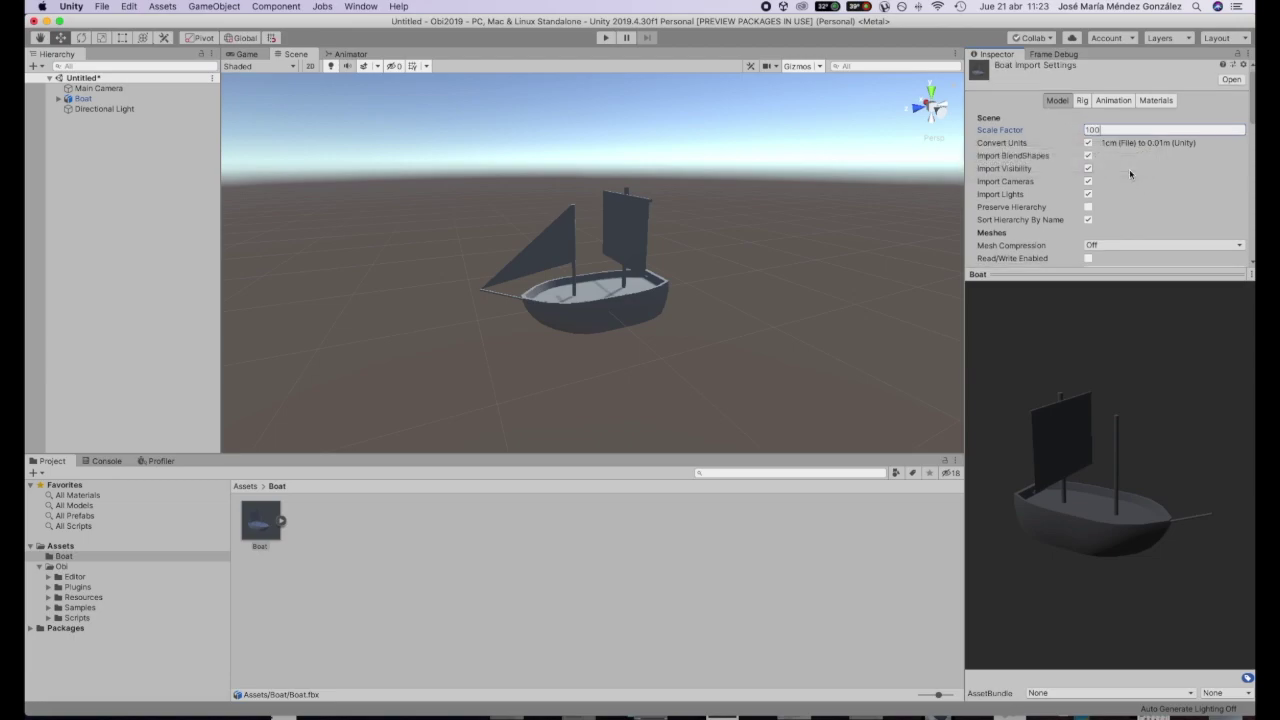
scroll(1150, 176, "down", 10)
scroll(1180, 176, "up", 5)
left_click(1229, 215)
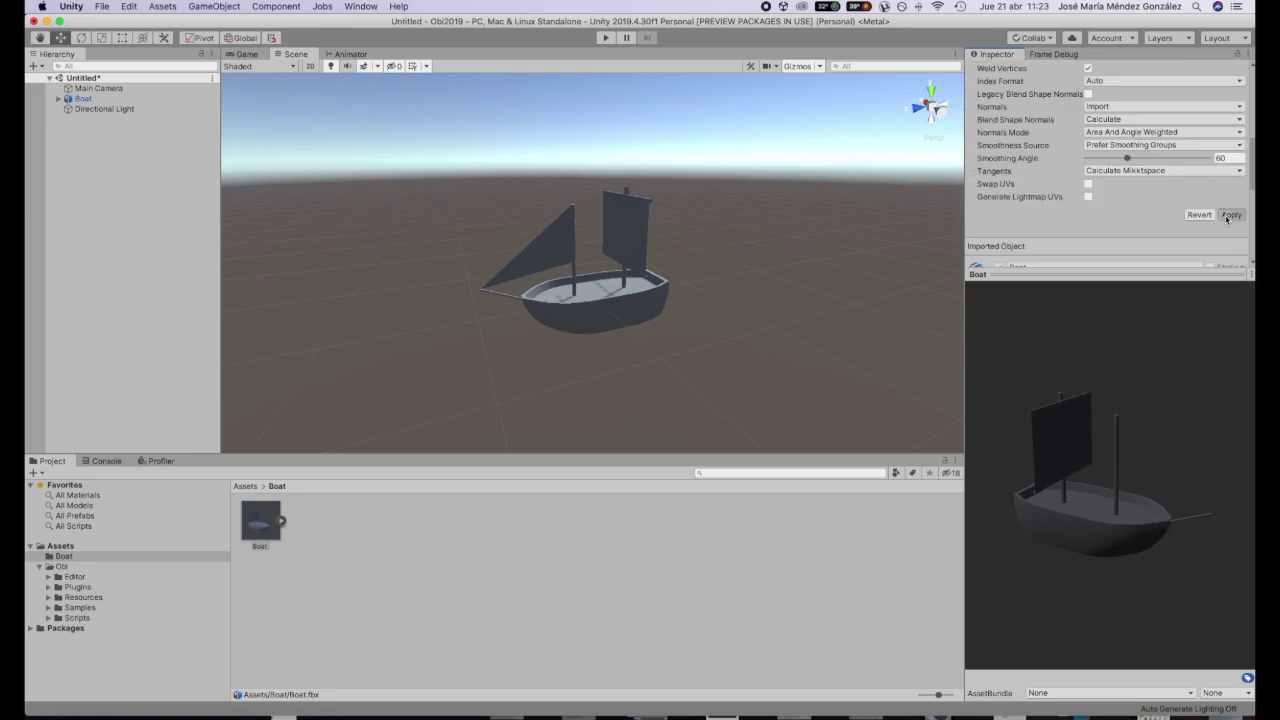
scroll(760, 205, "down", 5)
left_click_drag(618, 199, 461, 279, "alt")
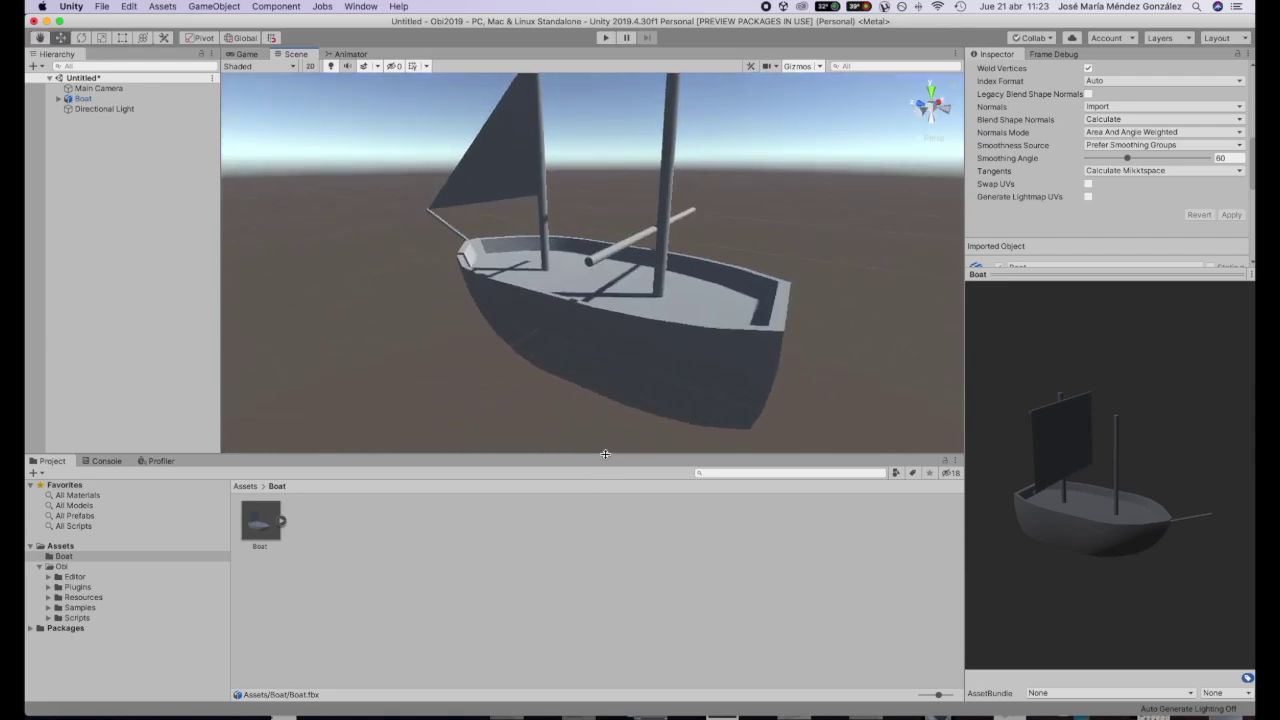
left_click_drag(605, 454, 608, 529)
left_click_drag(820, 460, 660, 365, "alt")
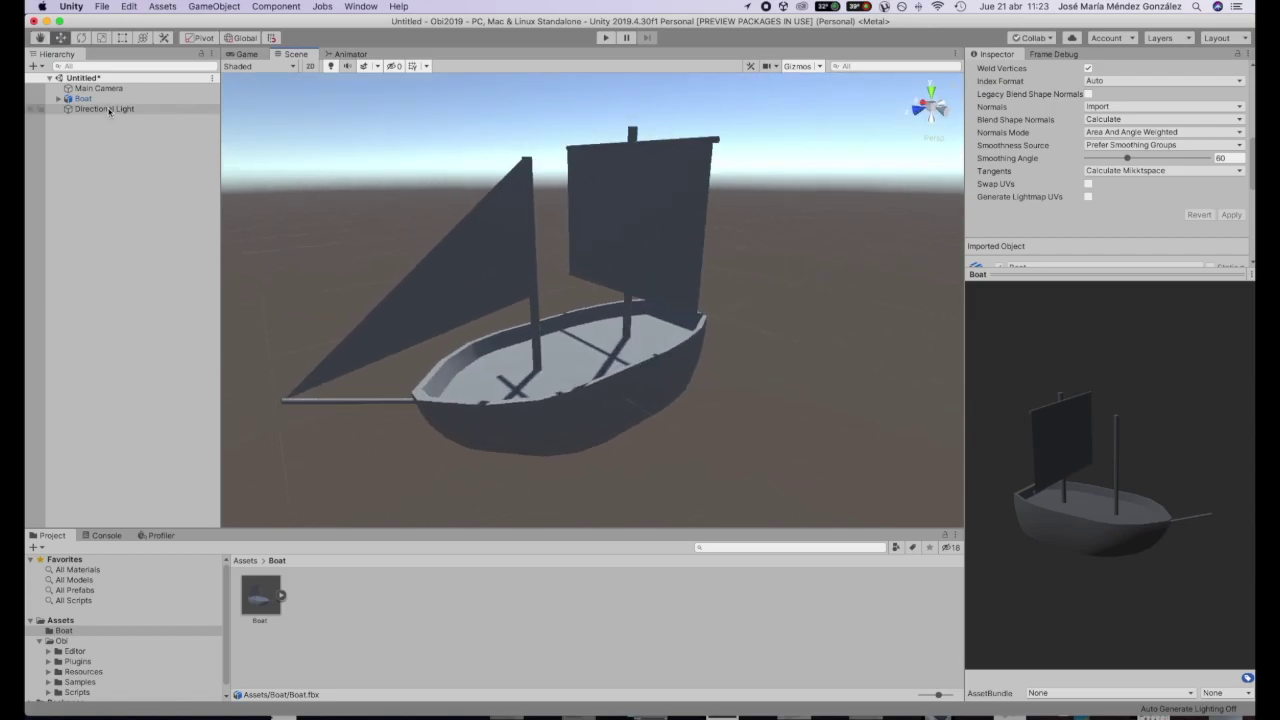
left_click_drag(595, 266, 631, 237, "alt")
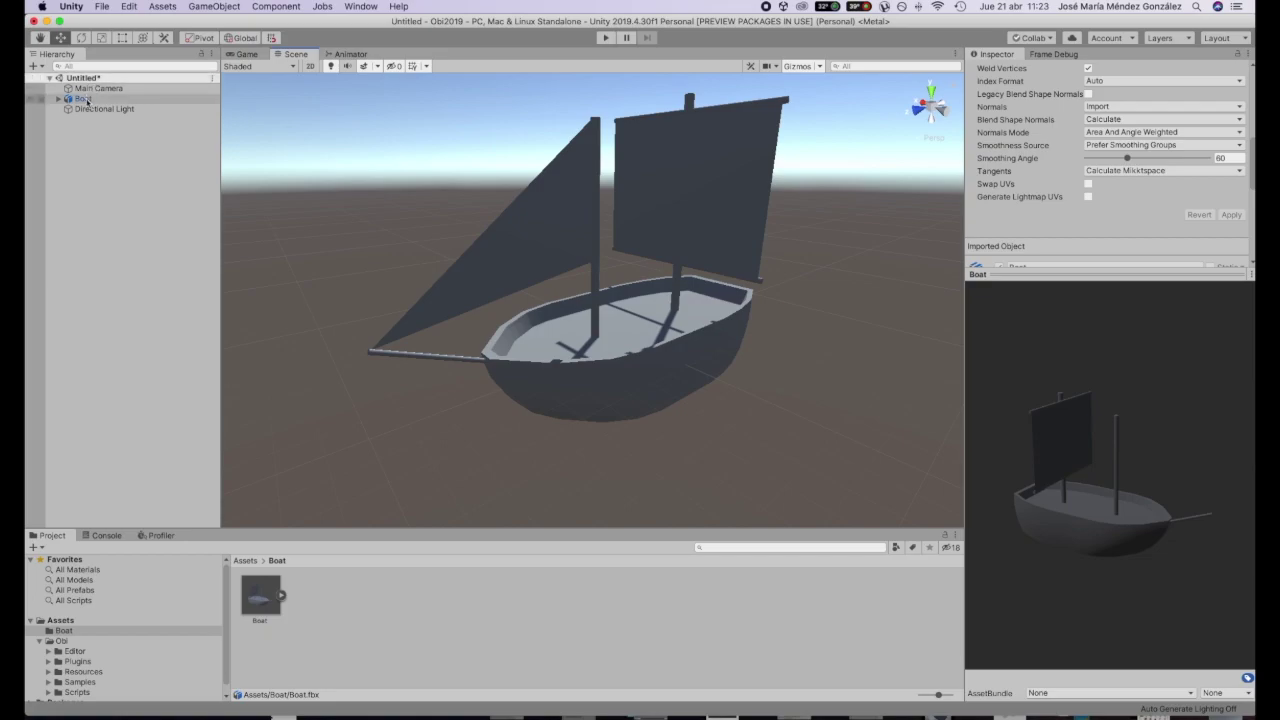
Step: Create an Obi Cloth object in the scene together with its parent solver
left_click(232, 8)
mouse_move(231, 48)
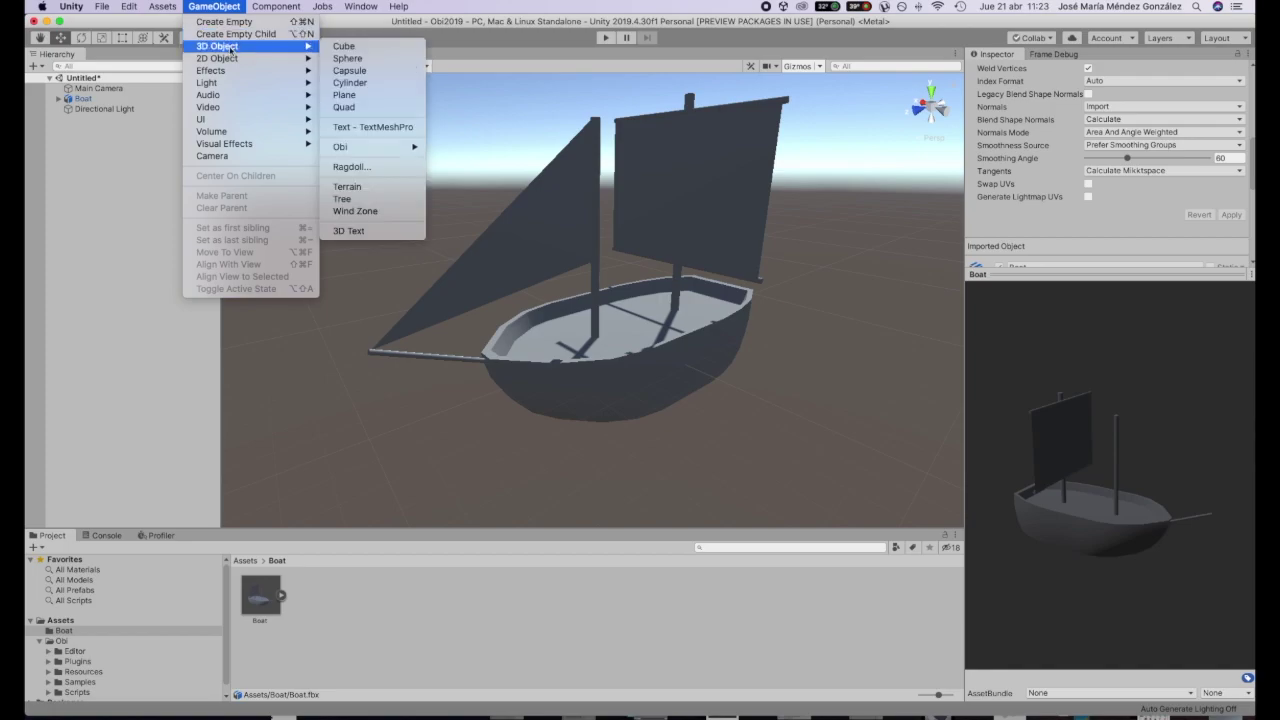
mouse_move(417, 150)
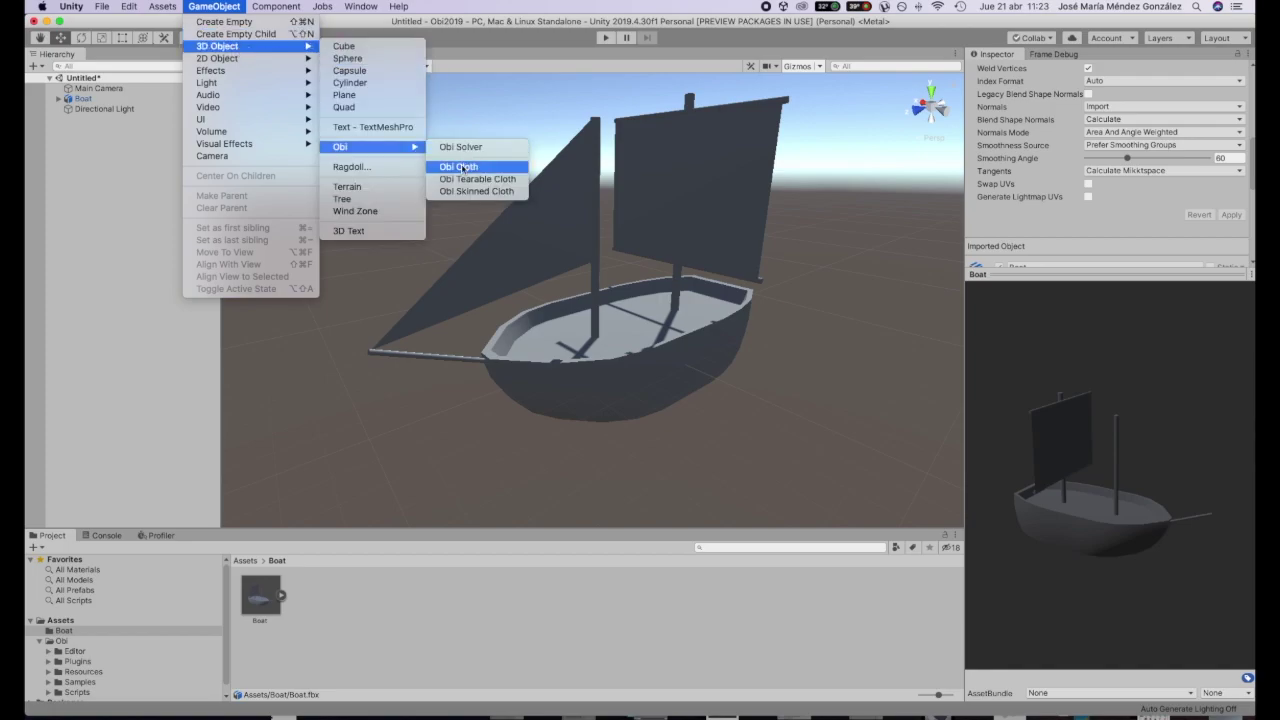
left_click(462, 167)
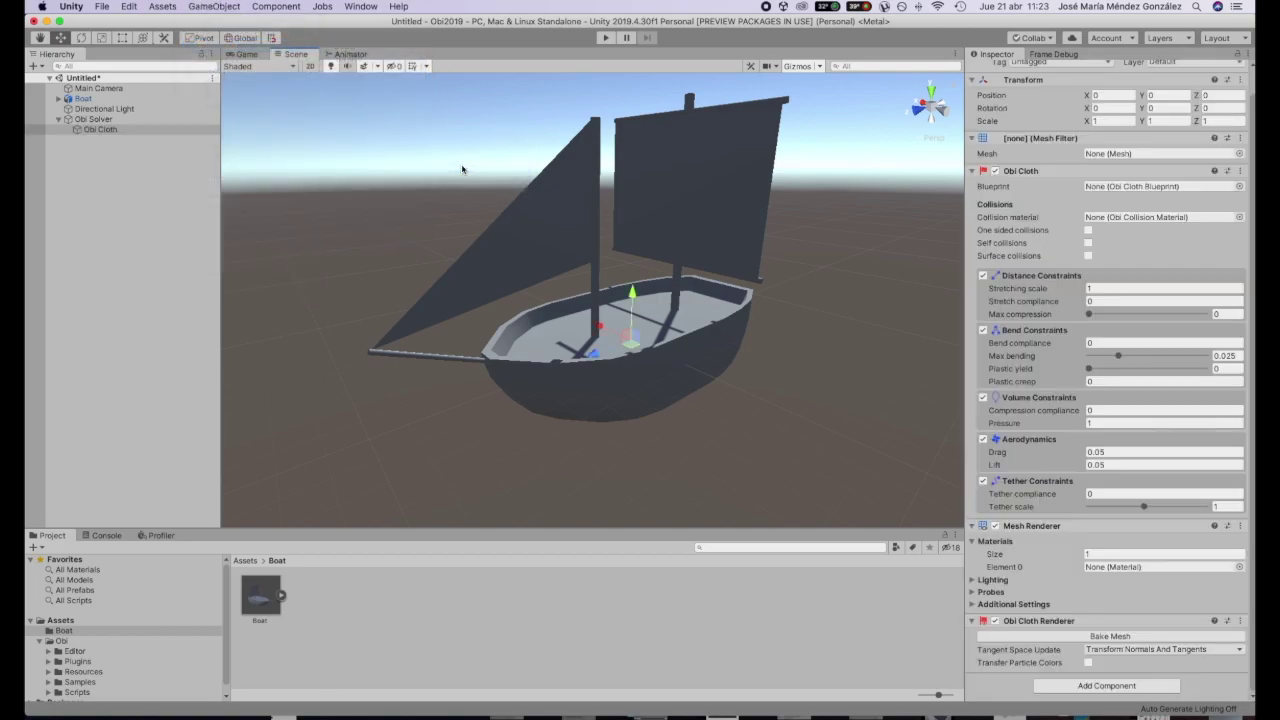
scroll(1020, 186, "up", 1)
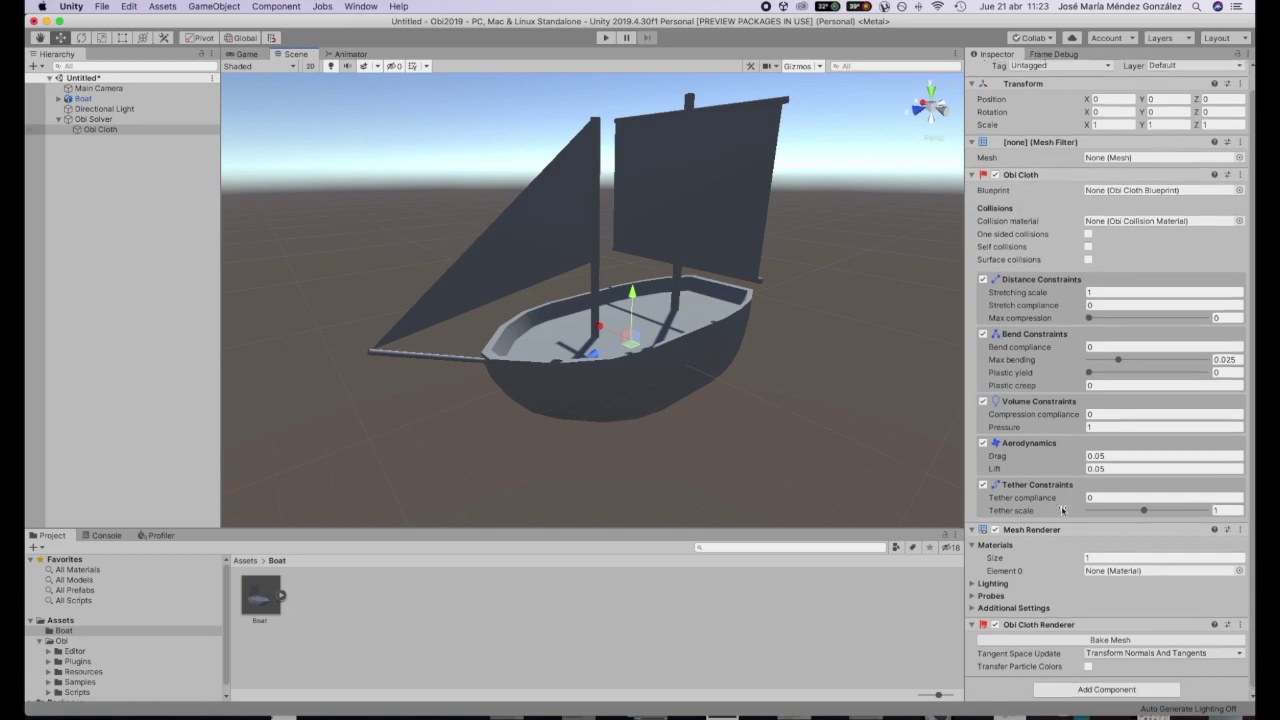
Step: Delete the Obi Solver object along with its Obi Cloth child
left_click(124, 120)
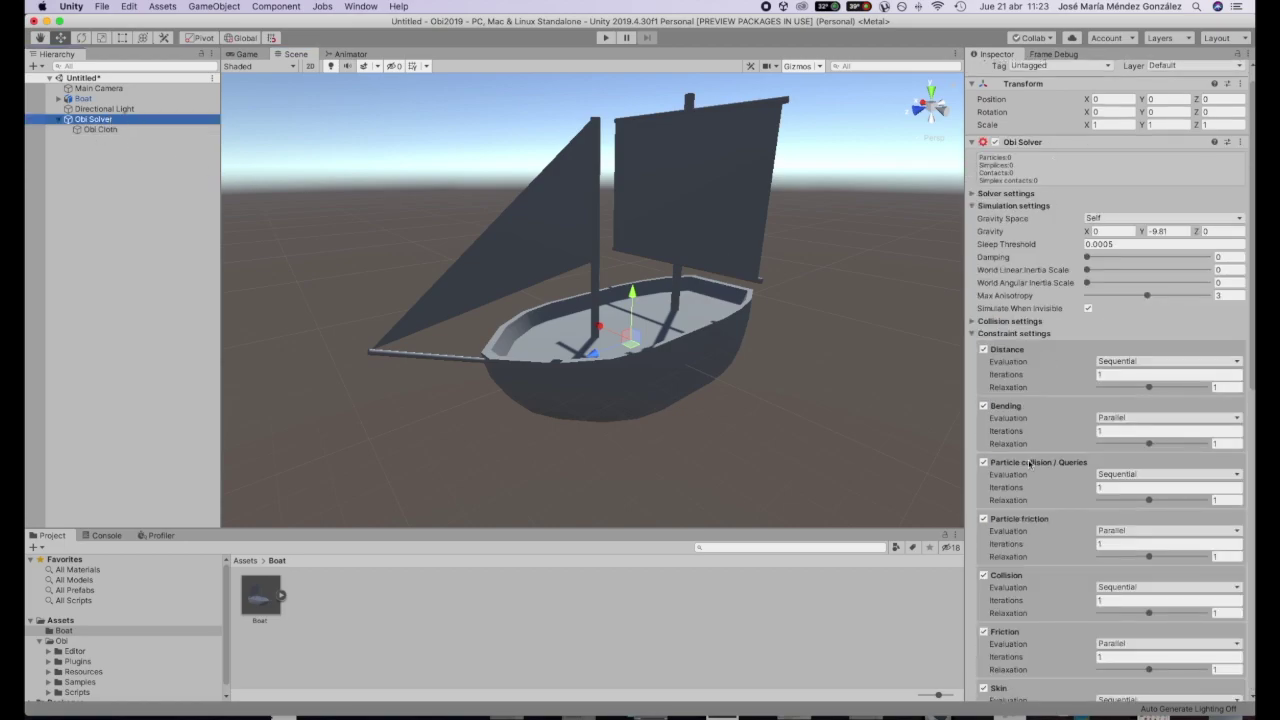
right_click(118, 120)
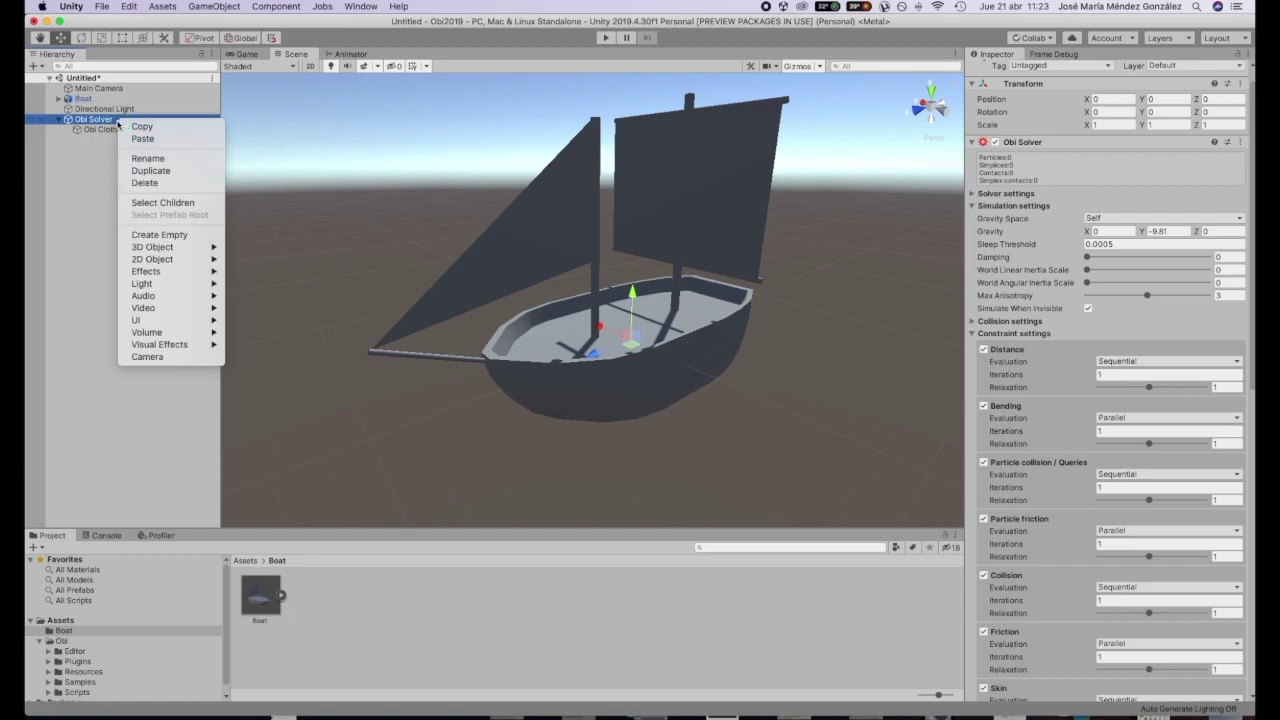
left_click(143, 183)
Step: Add an Obi Solver component to the root Boat object
left_click(90, 99)
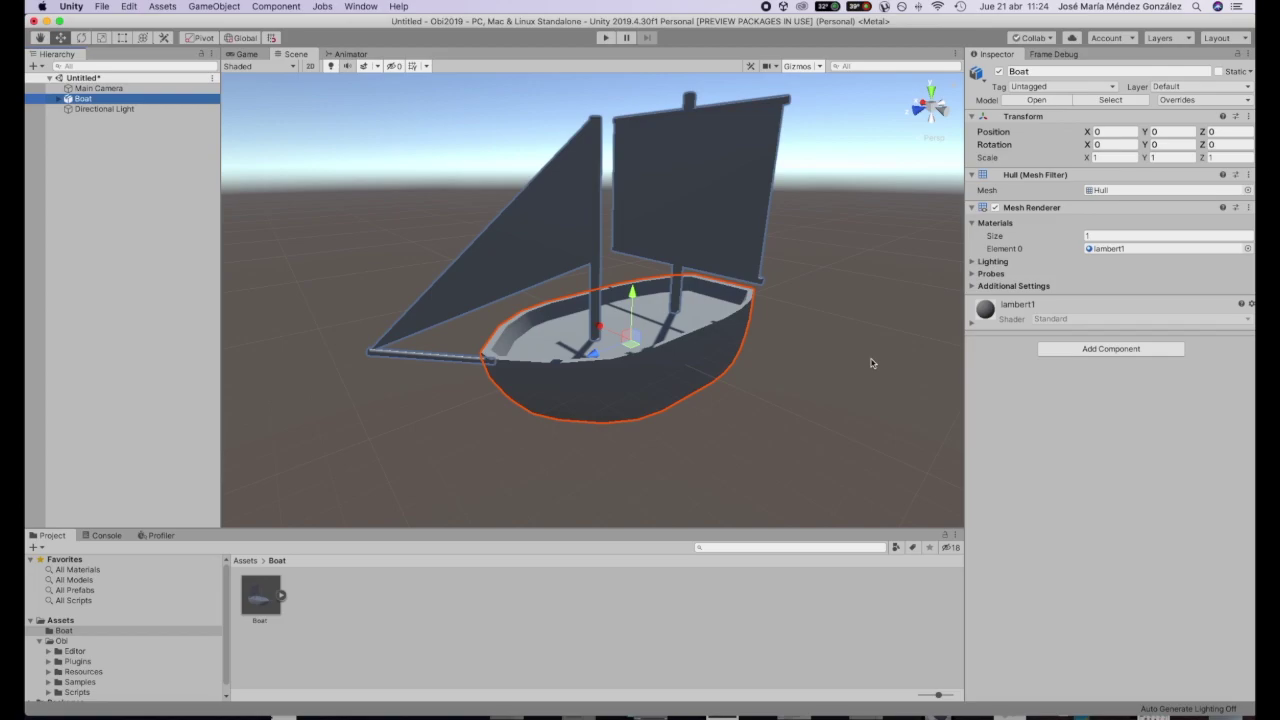
left_click(1106, 350)
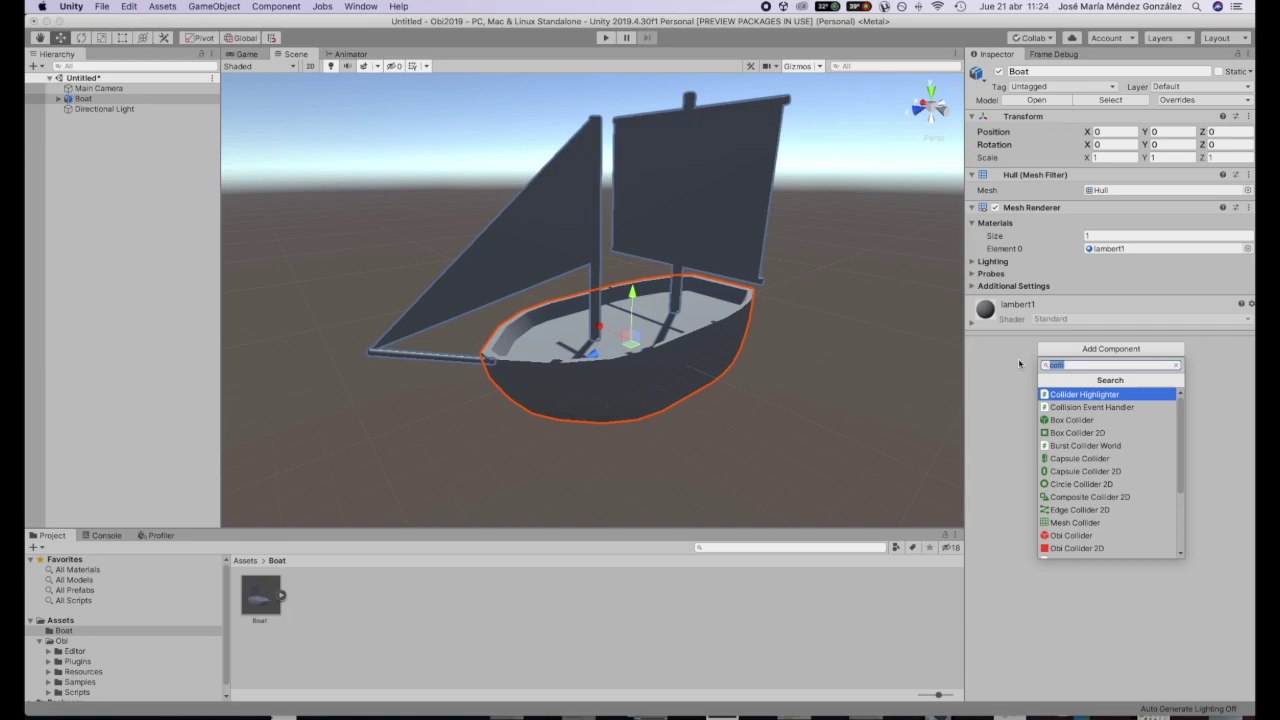
type("obisol")
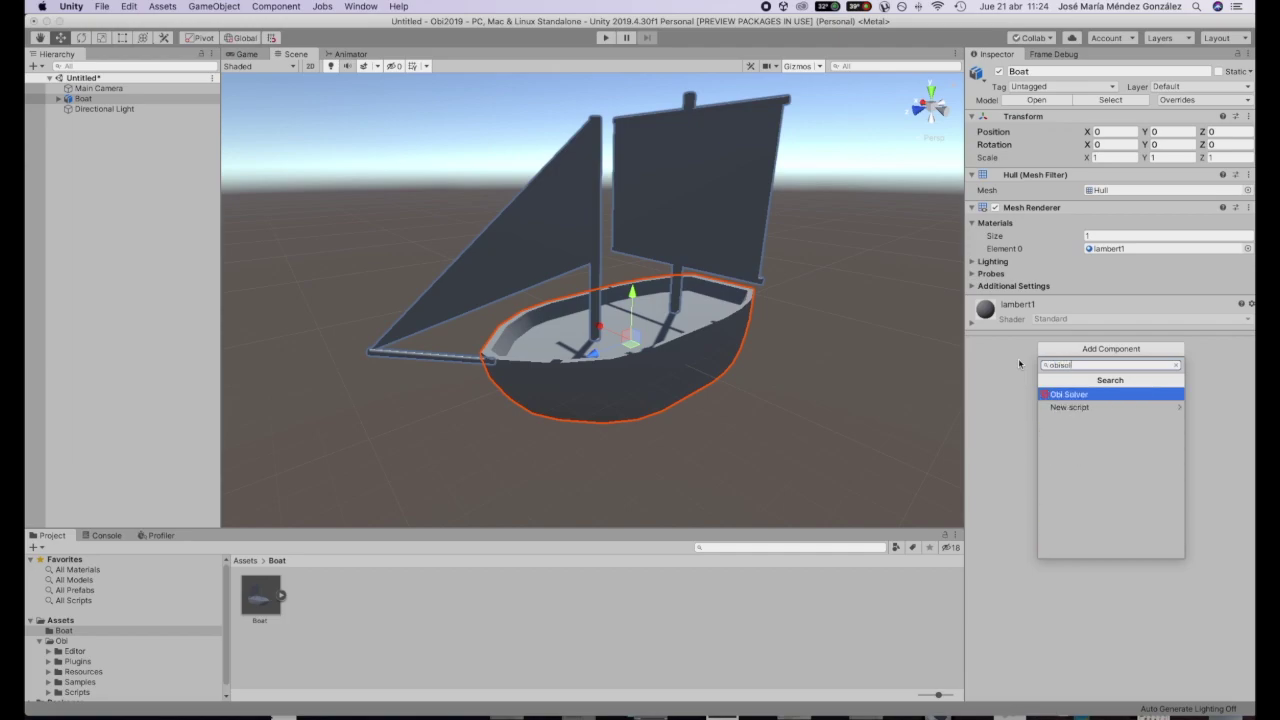
key("Return")
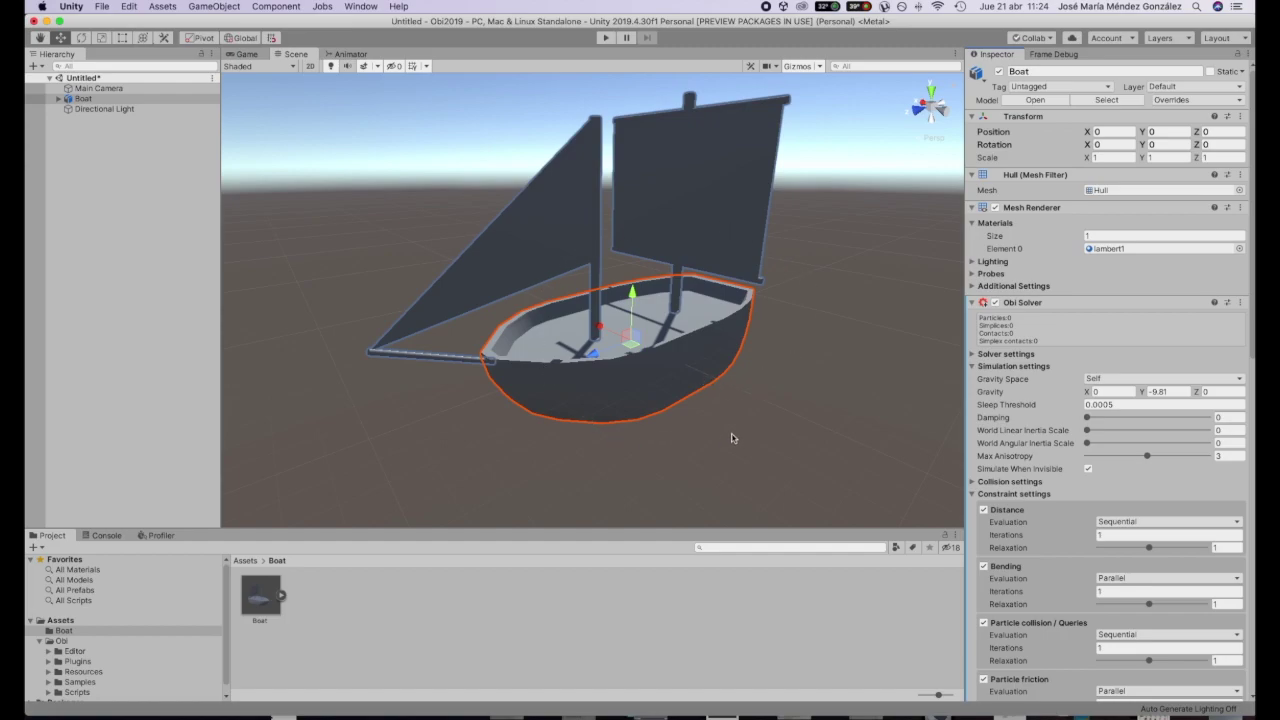
left_click_drag(760, 363, 703, 369, "alt")
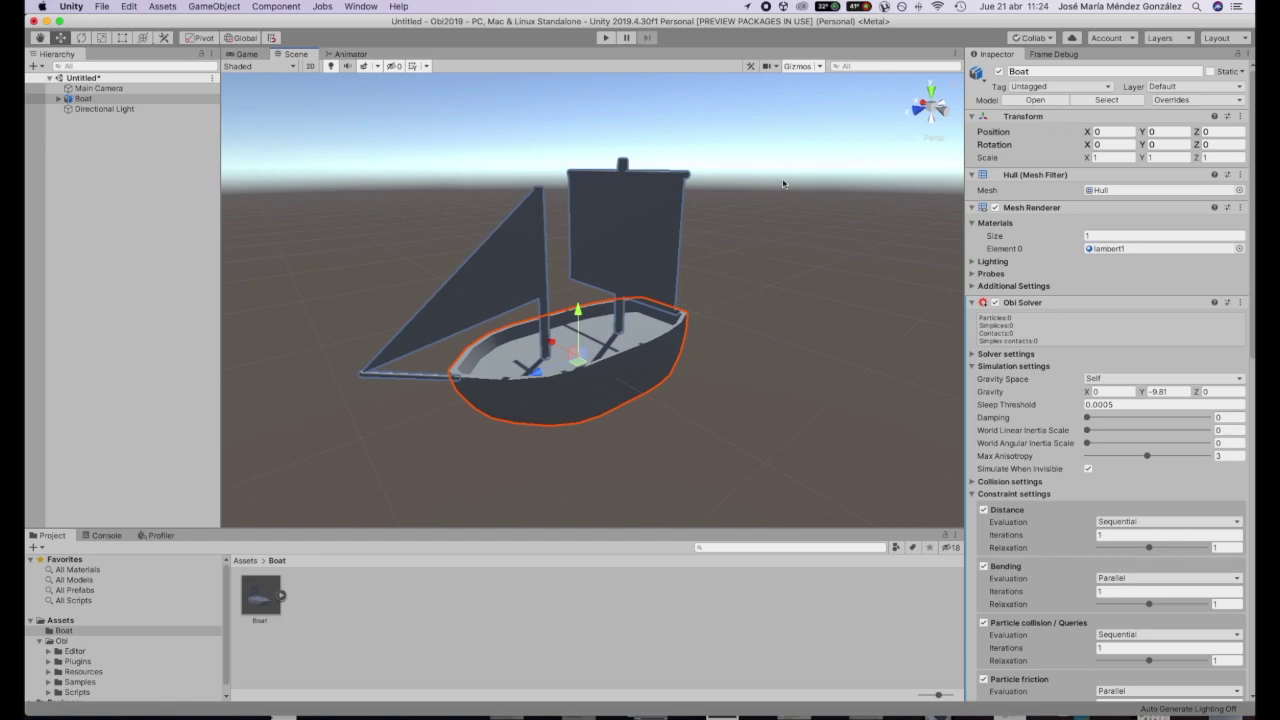
Step: Collapse the simulation and constraint settings of the Boat's Obi Solver and add an Obi Fixed Updater component to the Boat
left_click(640, 253)
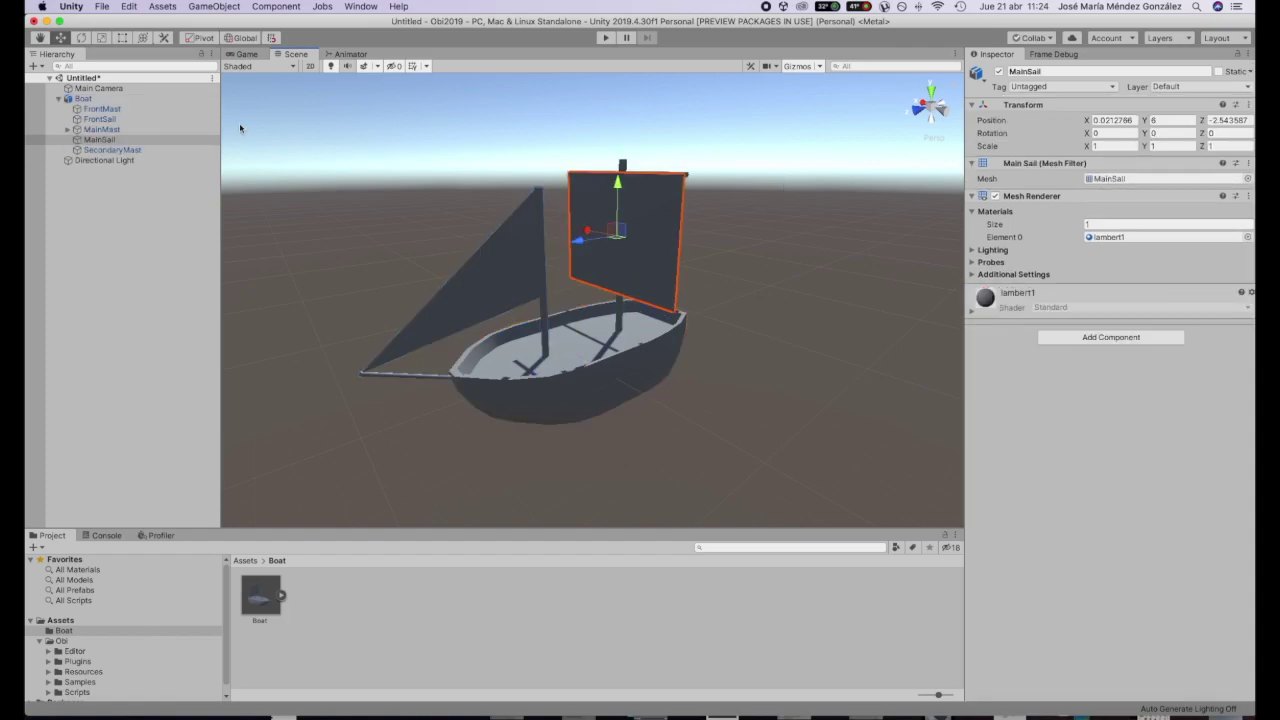
left_click(82, 98)
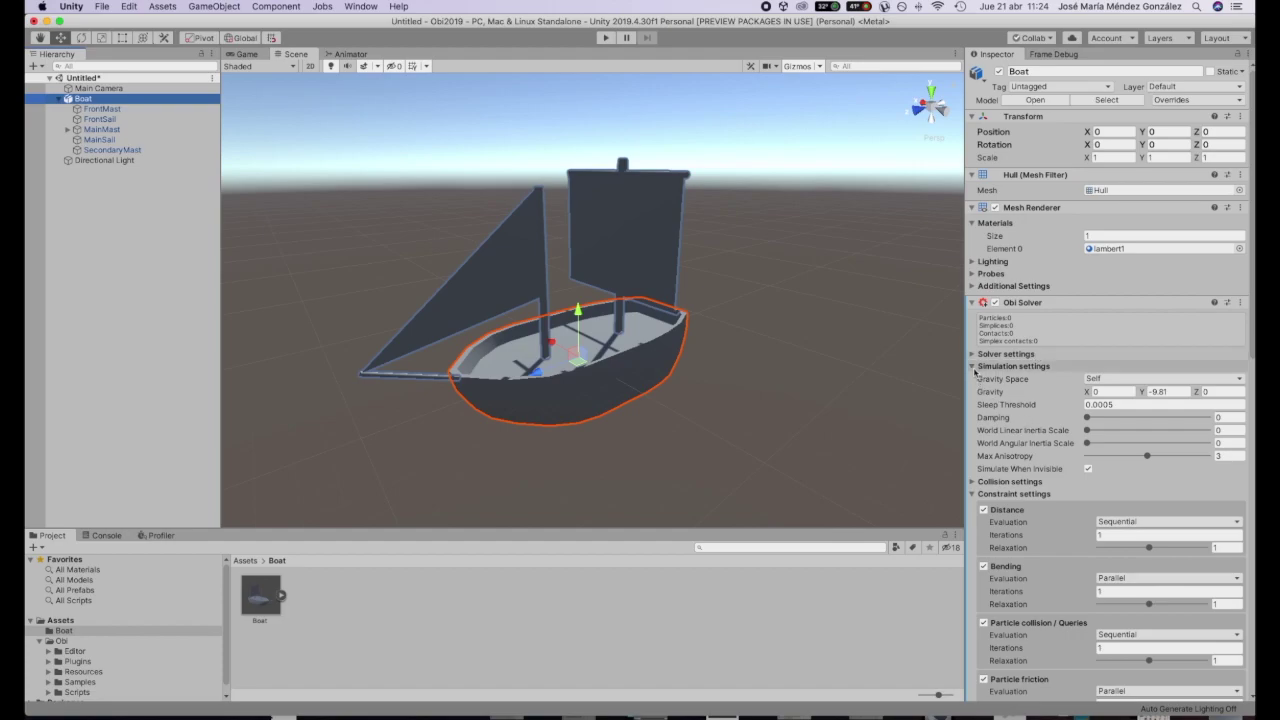
left_click(975, 368)
left_click(972, 390)
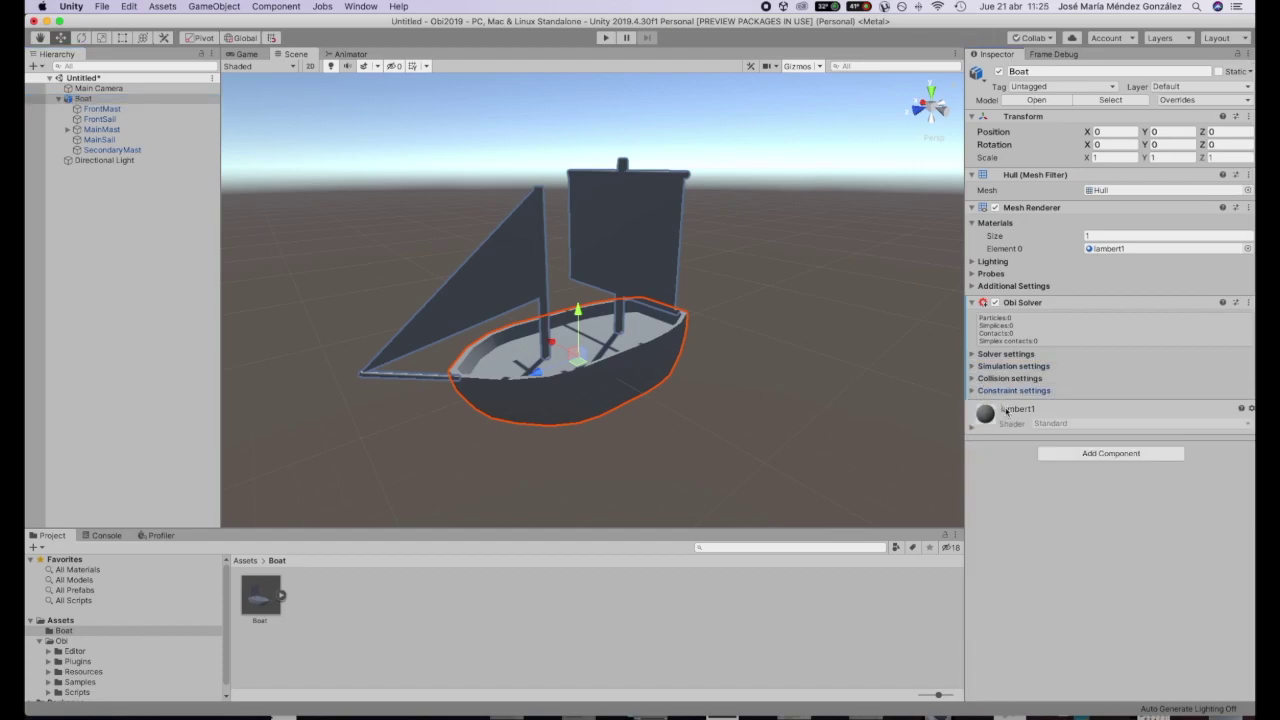
left_click(1085, 455)
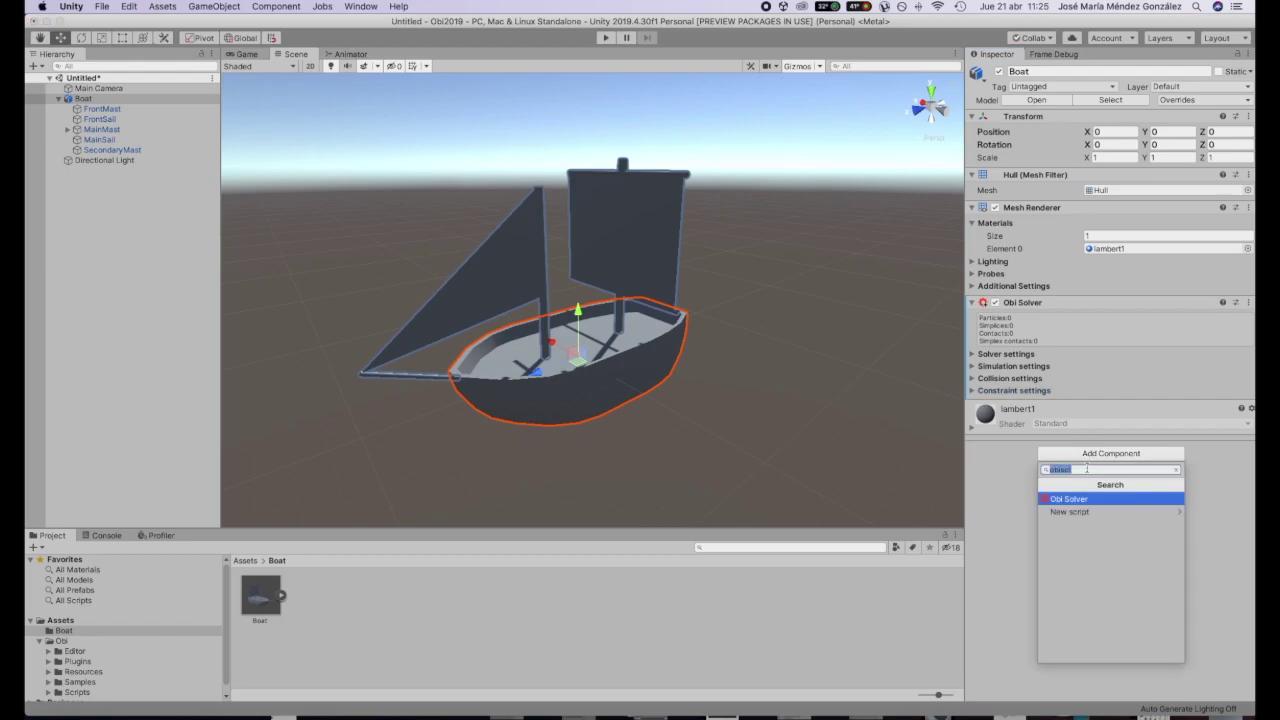
key("BackSpace")
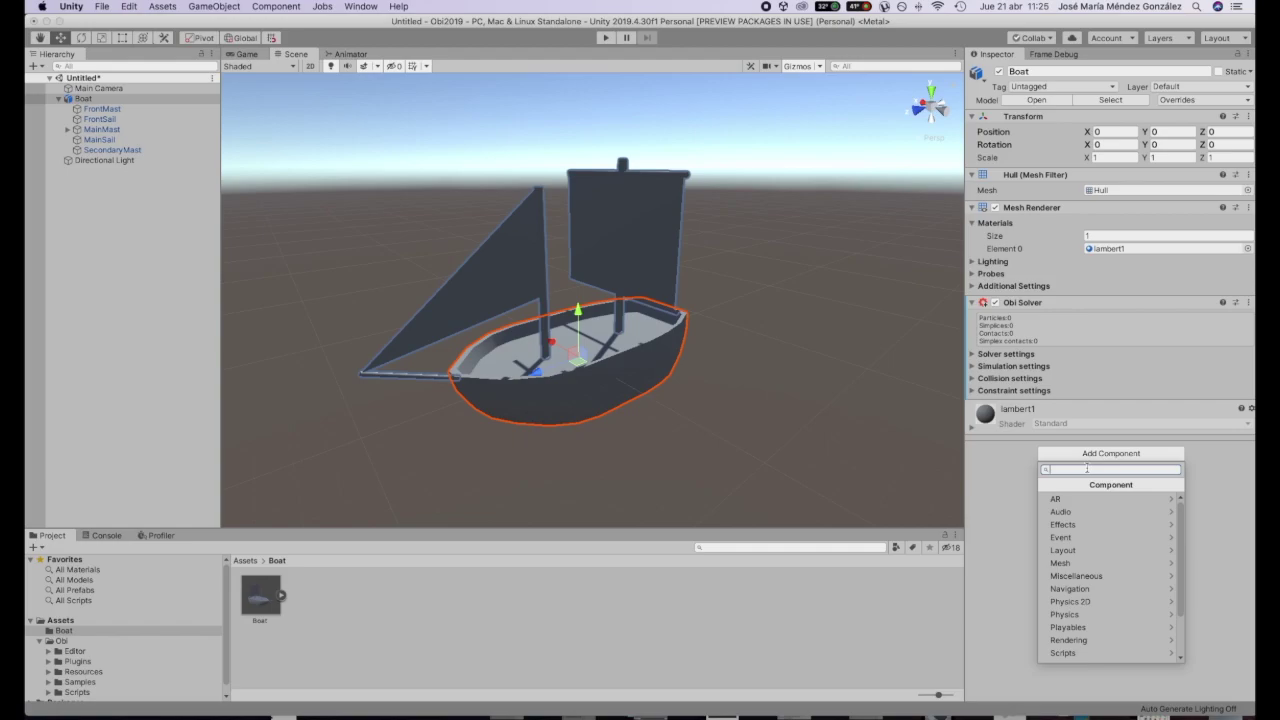
type("obi")
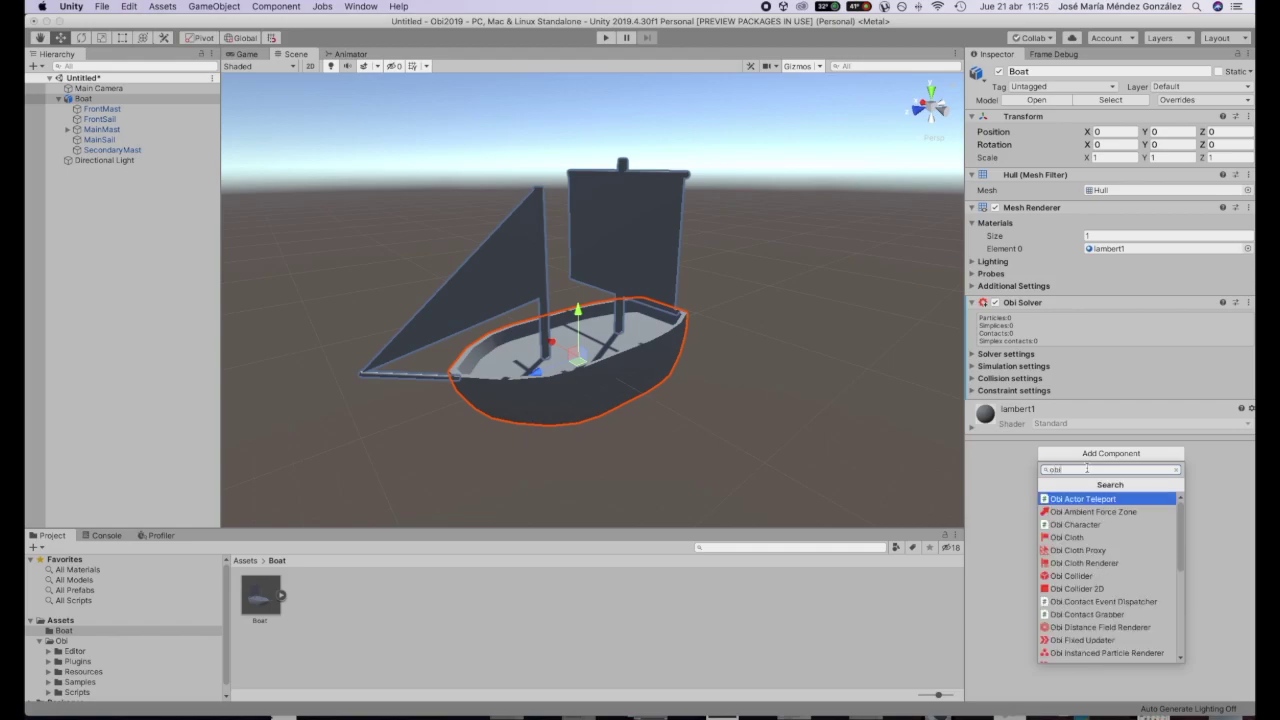
type("fixed")
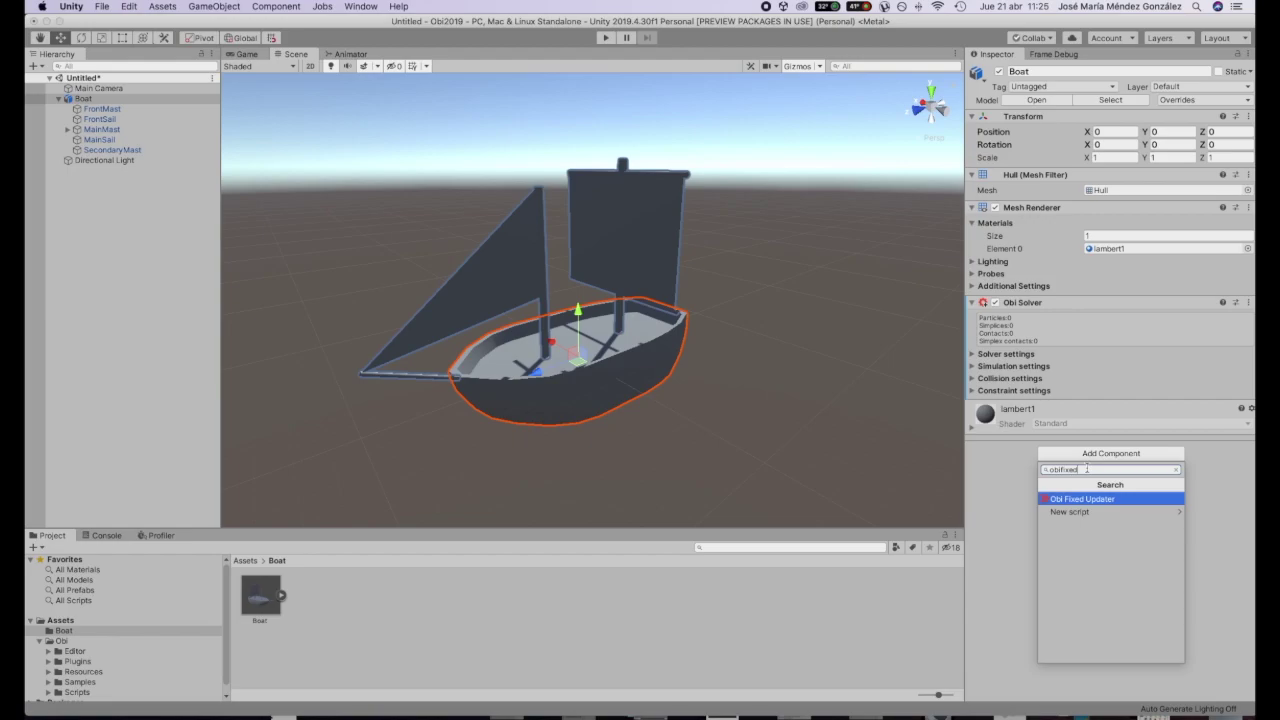
key("Return")
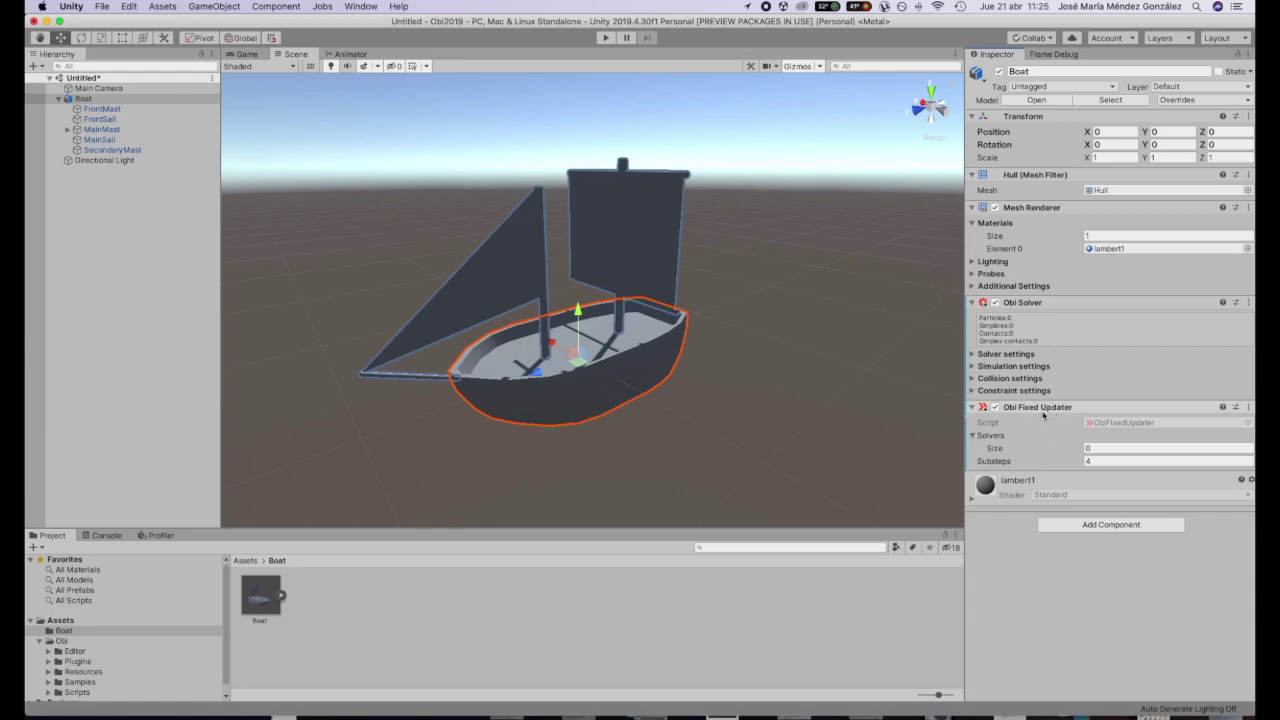
Step: Assign the Boat's Obi Solver to the Obi Fixed Updater's solvers list and set its substeps to 4
left_click_drag(1030, 303, 1099, 440)
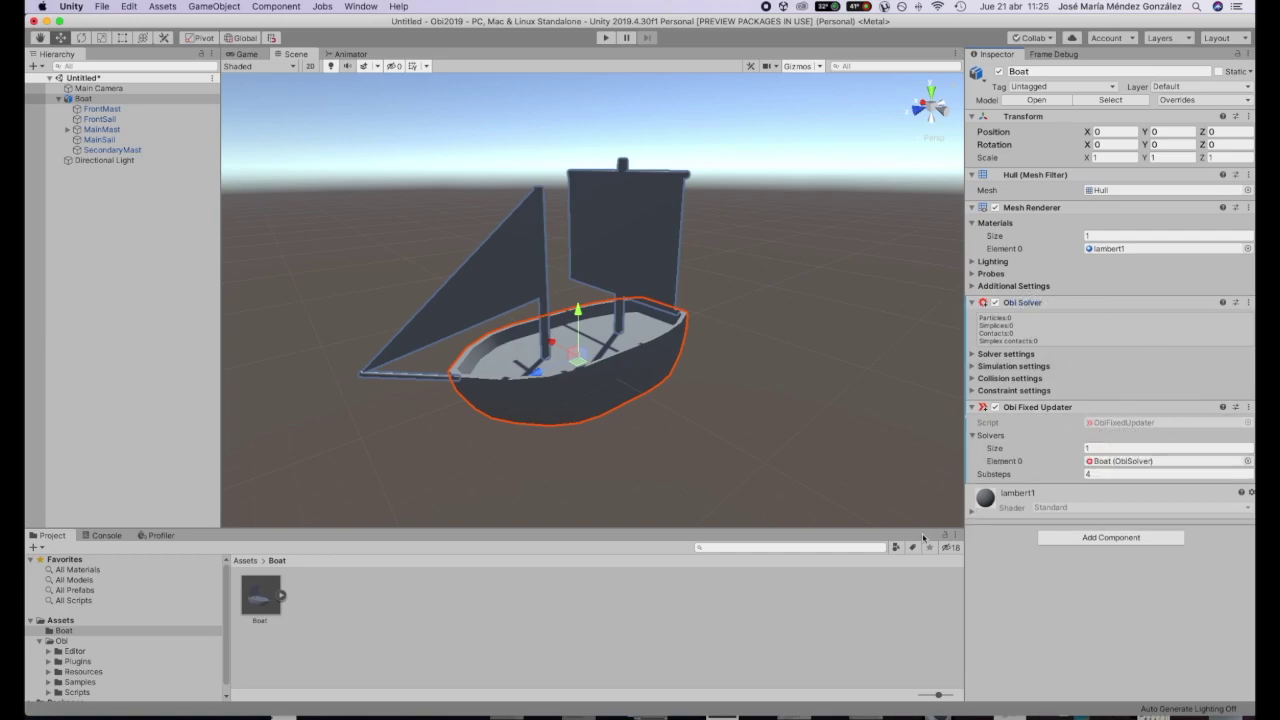
left_click(1131, 474)
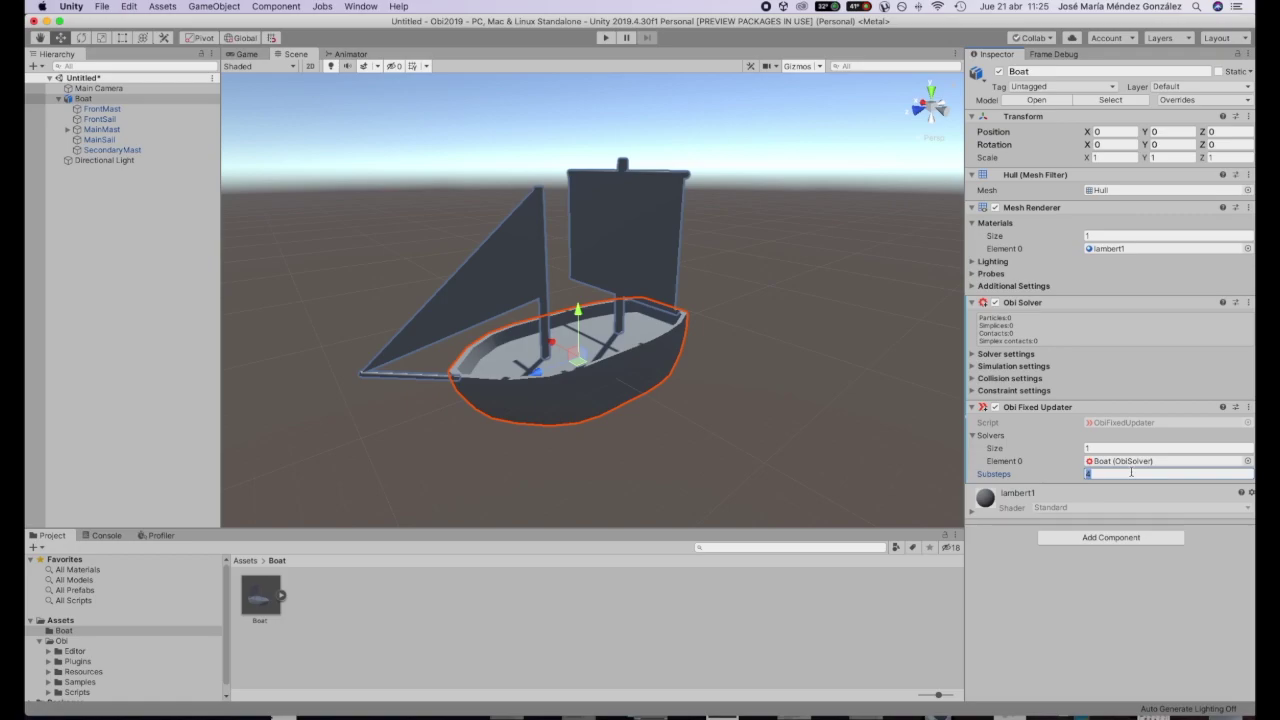
type("1")
key("BackSpace")
type("12")
key("BackSpace")
key("BackSpace")
type("4")
left_click(735, 411)
Step: Add an Obi Cloth Renderer component to the MainSail object
middle_click_drag(724, 309, 731, 354)
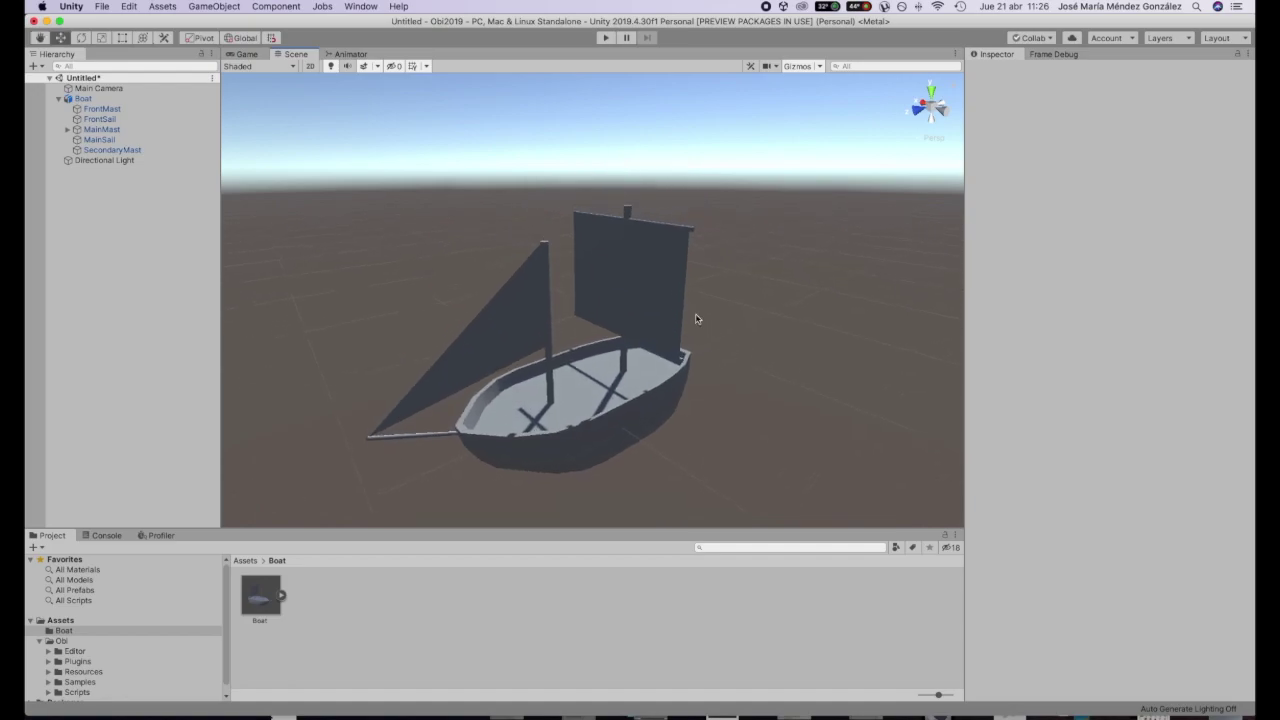
left_click(660, 287)
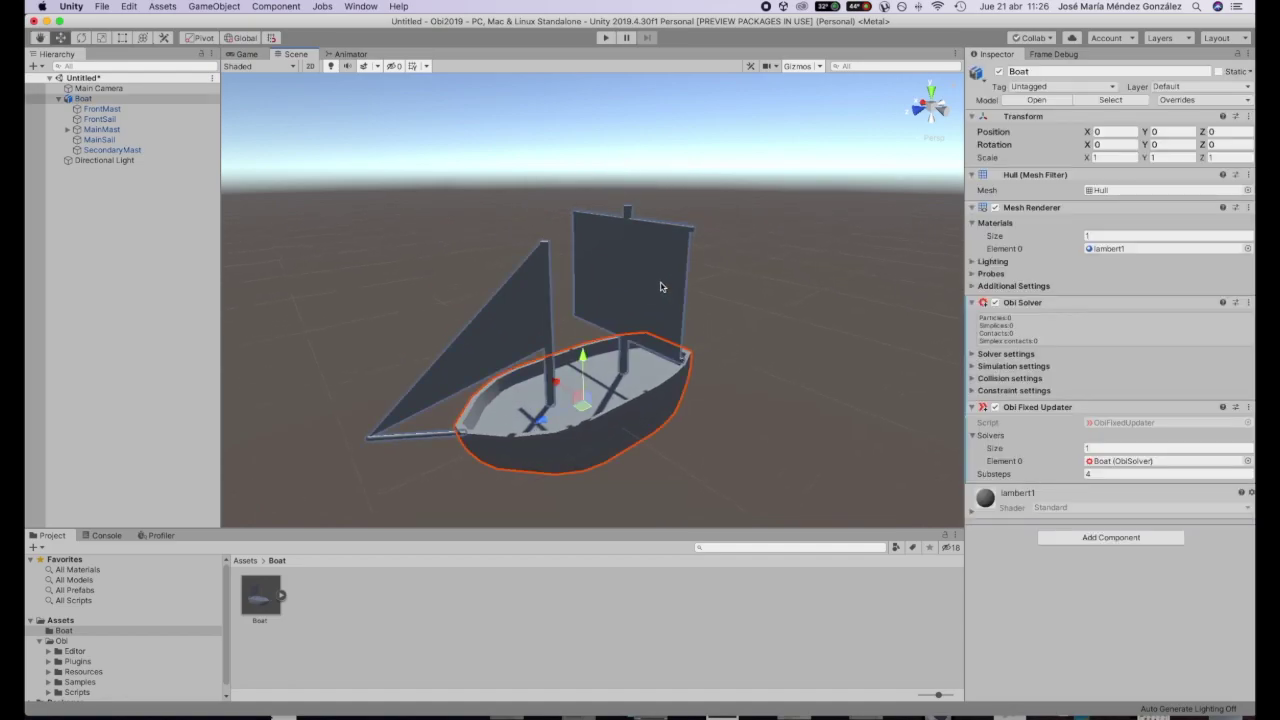
left_click(660, 287)
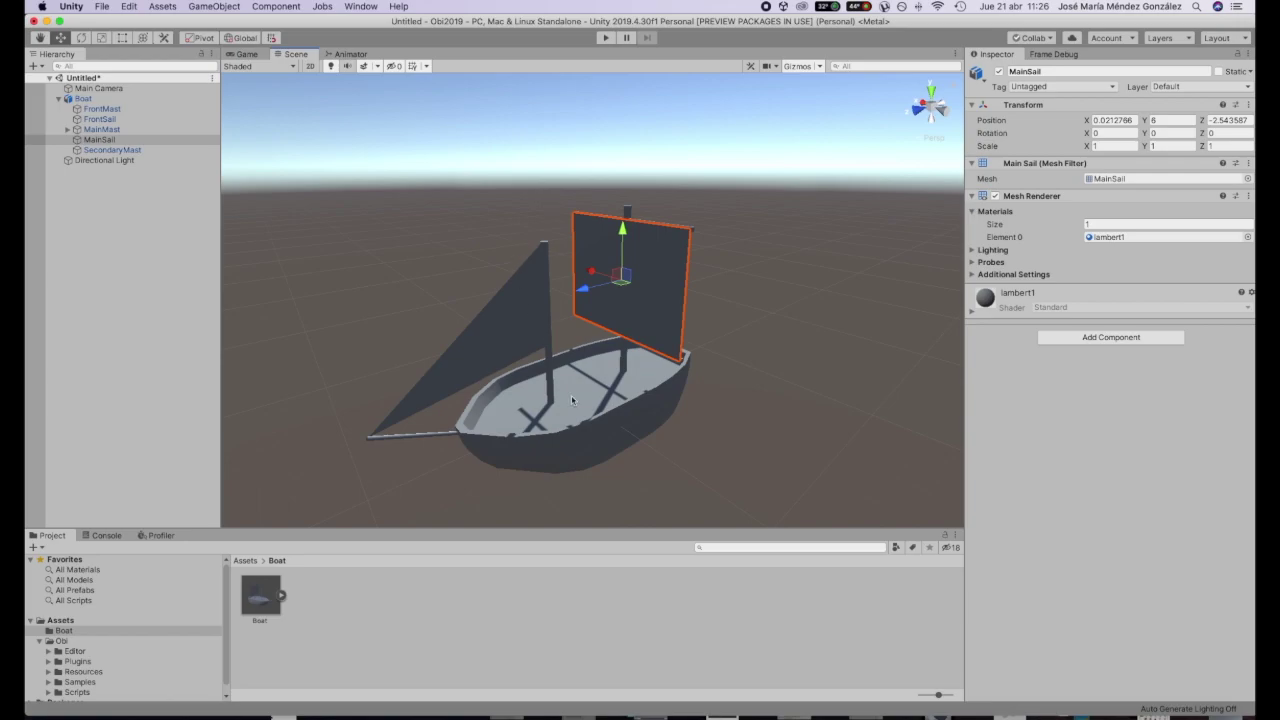
left_click(1106, 338)
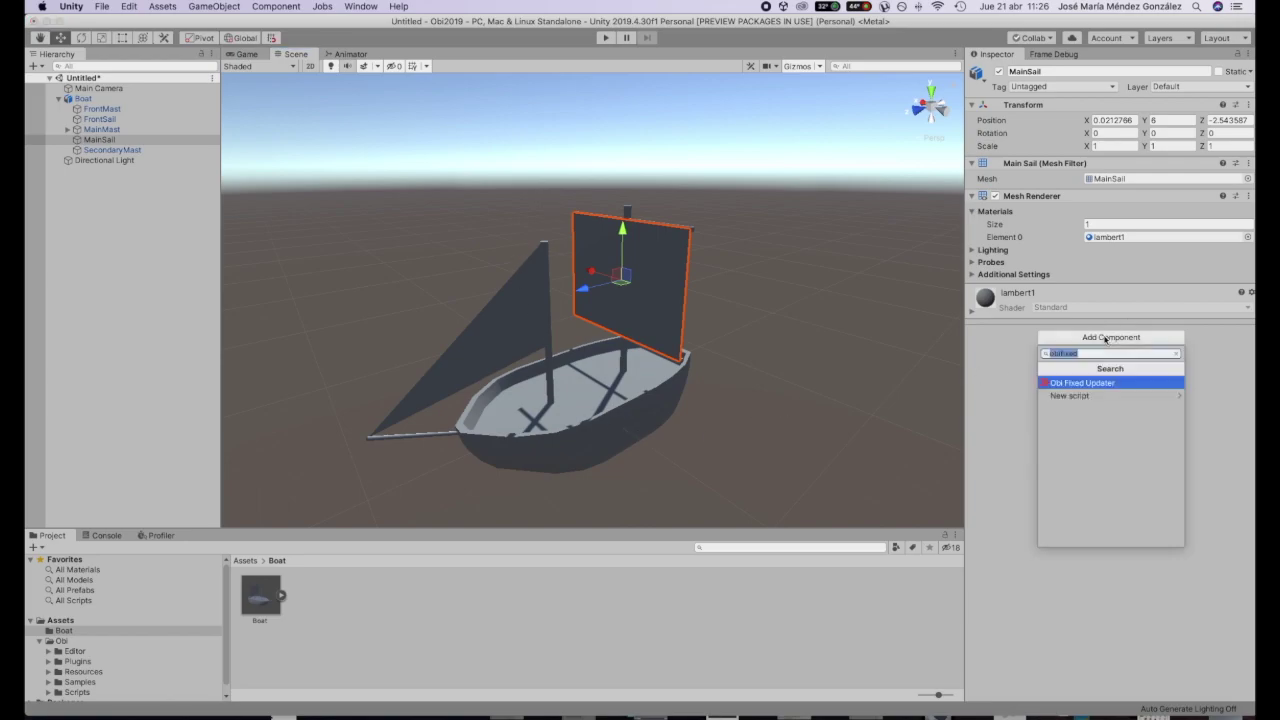
type("obic")
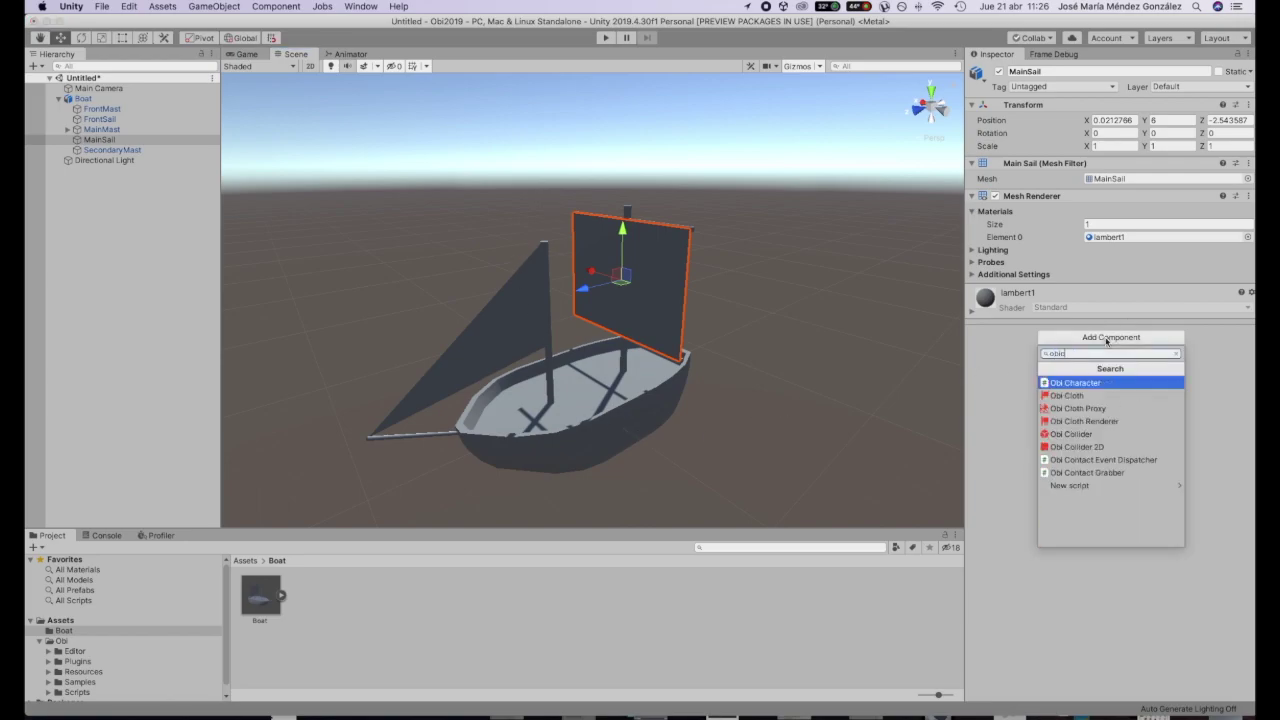
type("lothre")
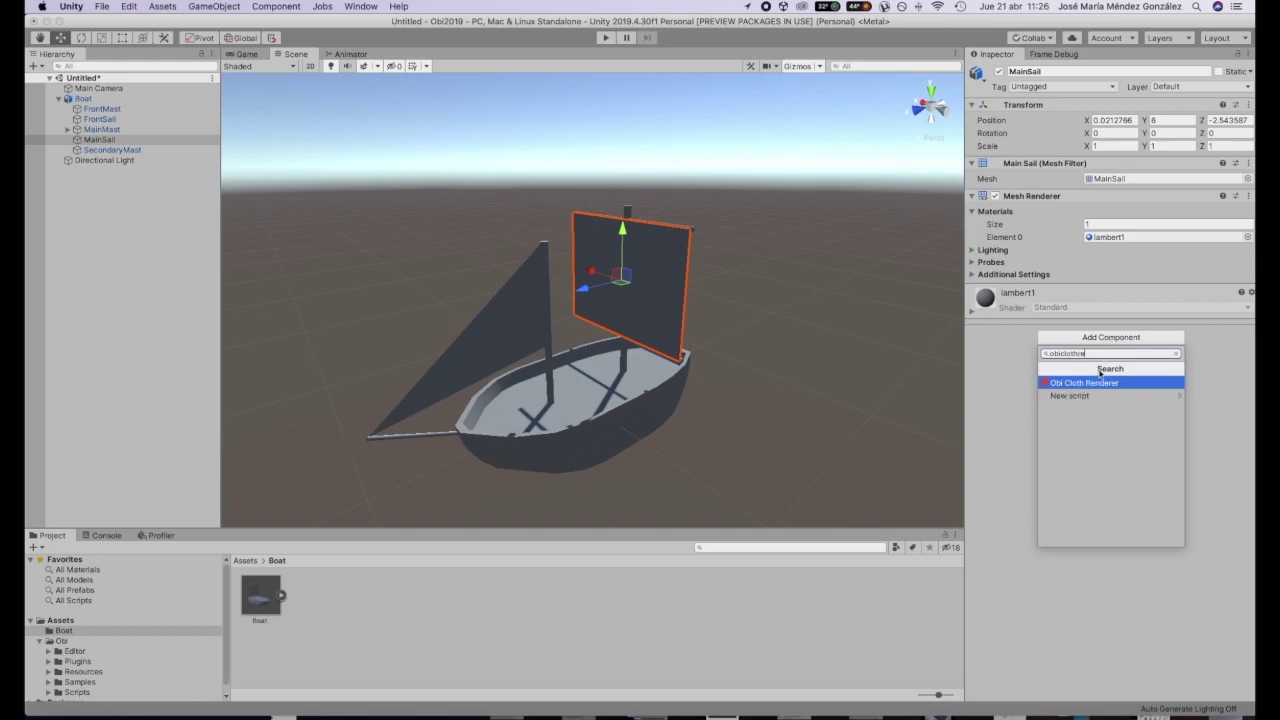
left_click(1089, 389)
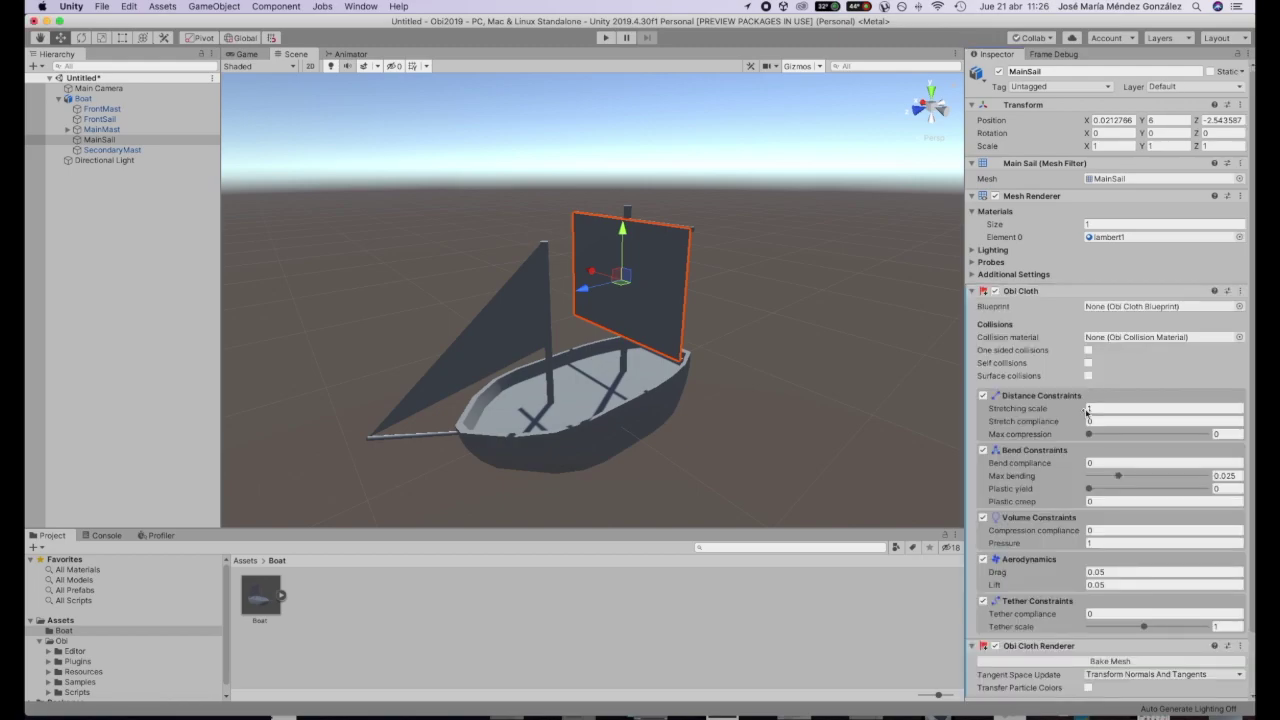
scroll(1085, 415, "down", 1)
left_click_drag(1027, 619, 1081, 610)
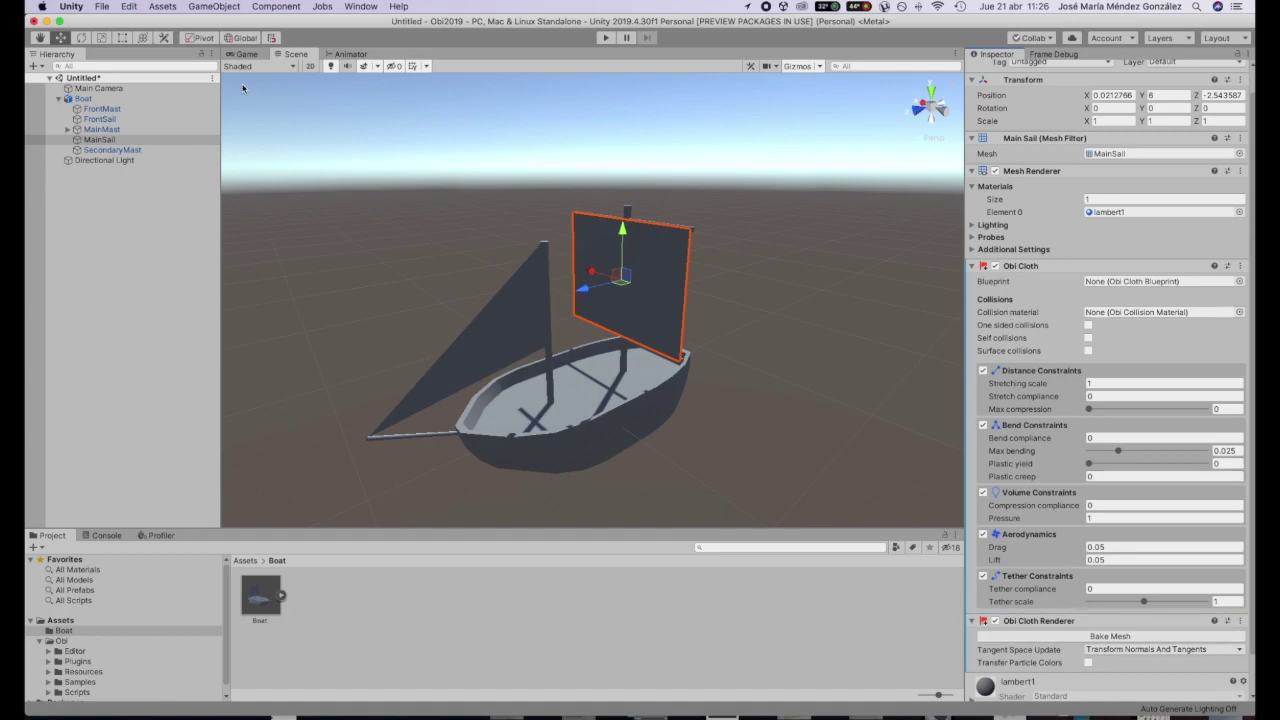
Step: Add an Obi Cloth Renderer component to the FrontSail object
left_click(100, 120)
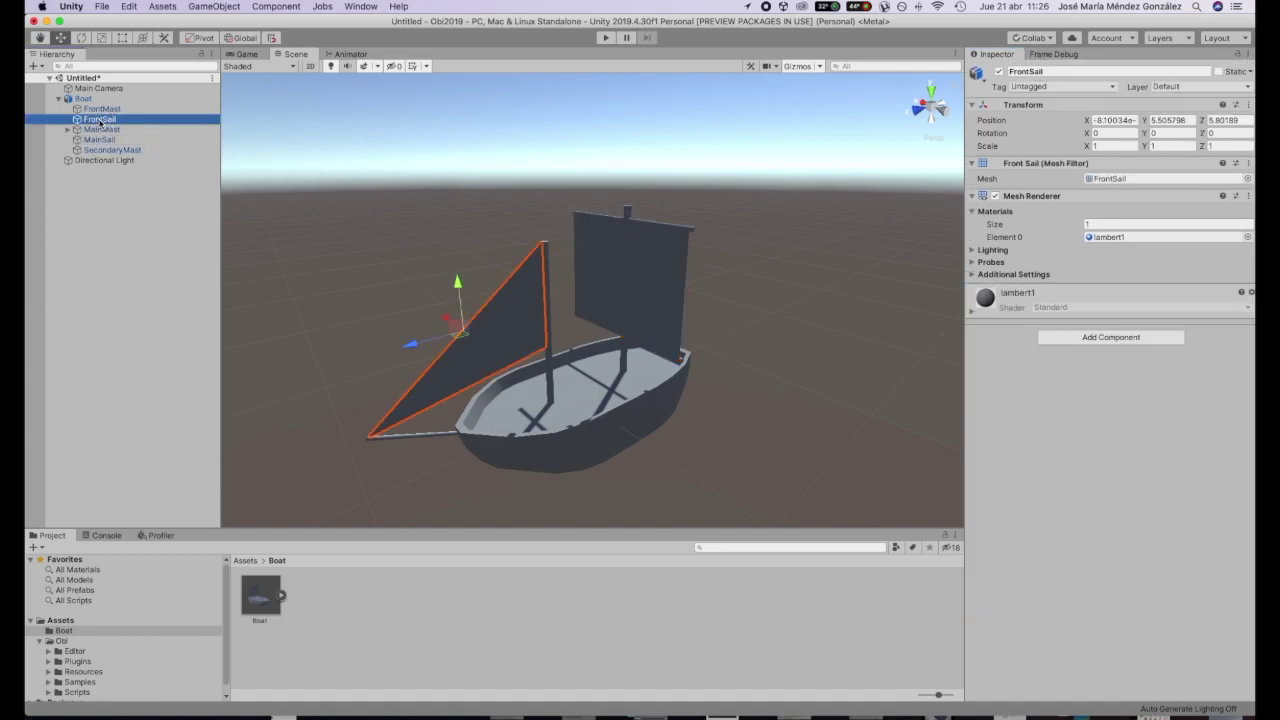
left_click(1100, 334)
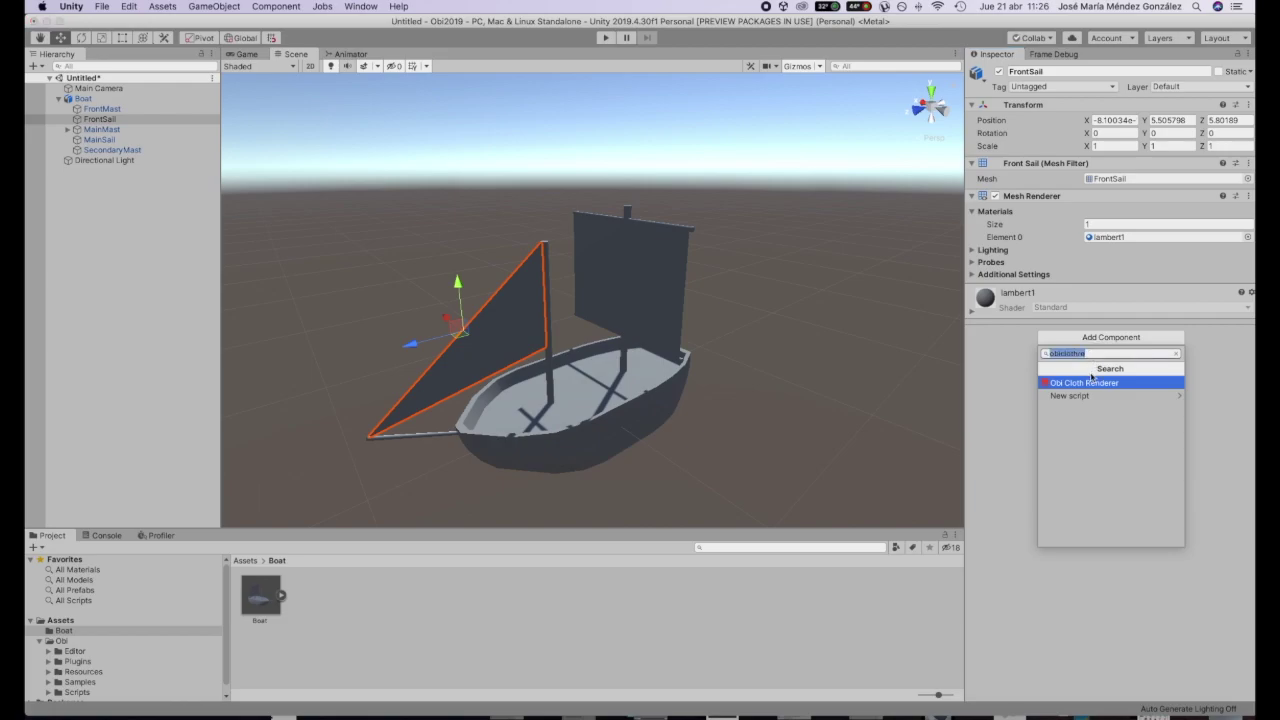
left_click(1088, 383)
scroll(1043, 376, "down", 2)
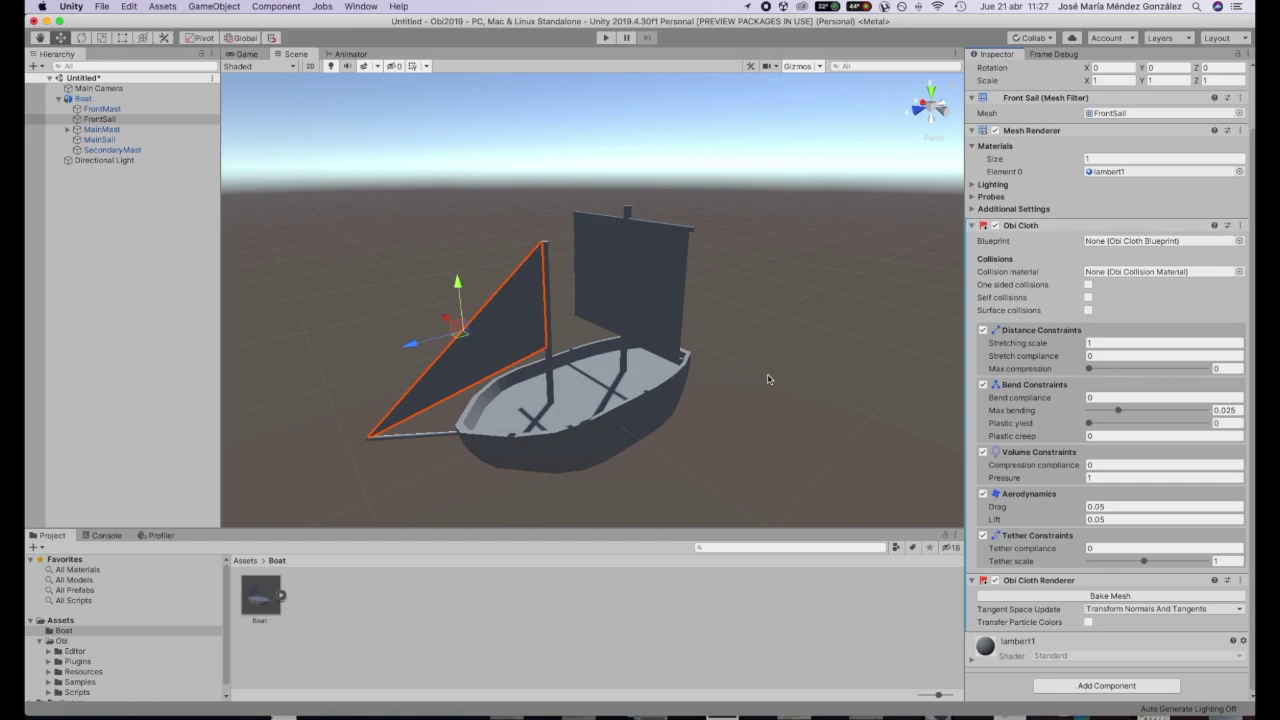
Step: Create an Obi cloth blueprint asset named MainSail in the Boat folder
left_click(352, 603)
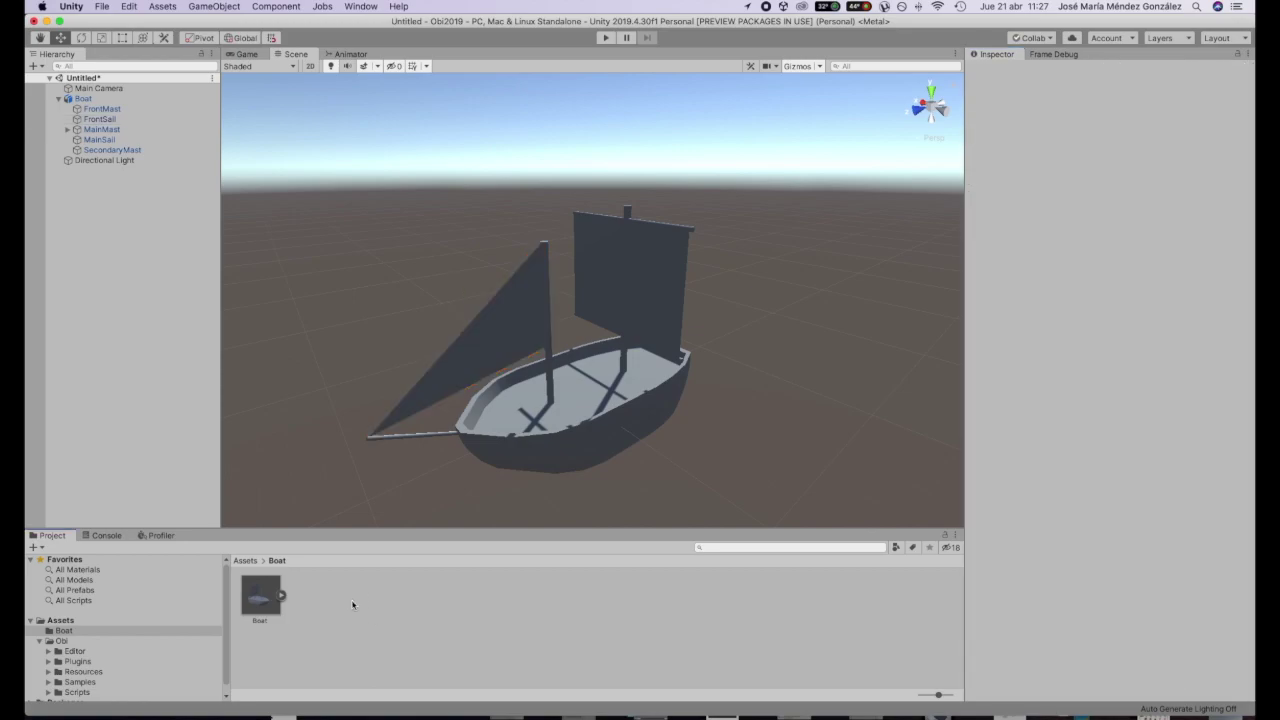
right_click(350, 603)
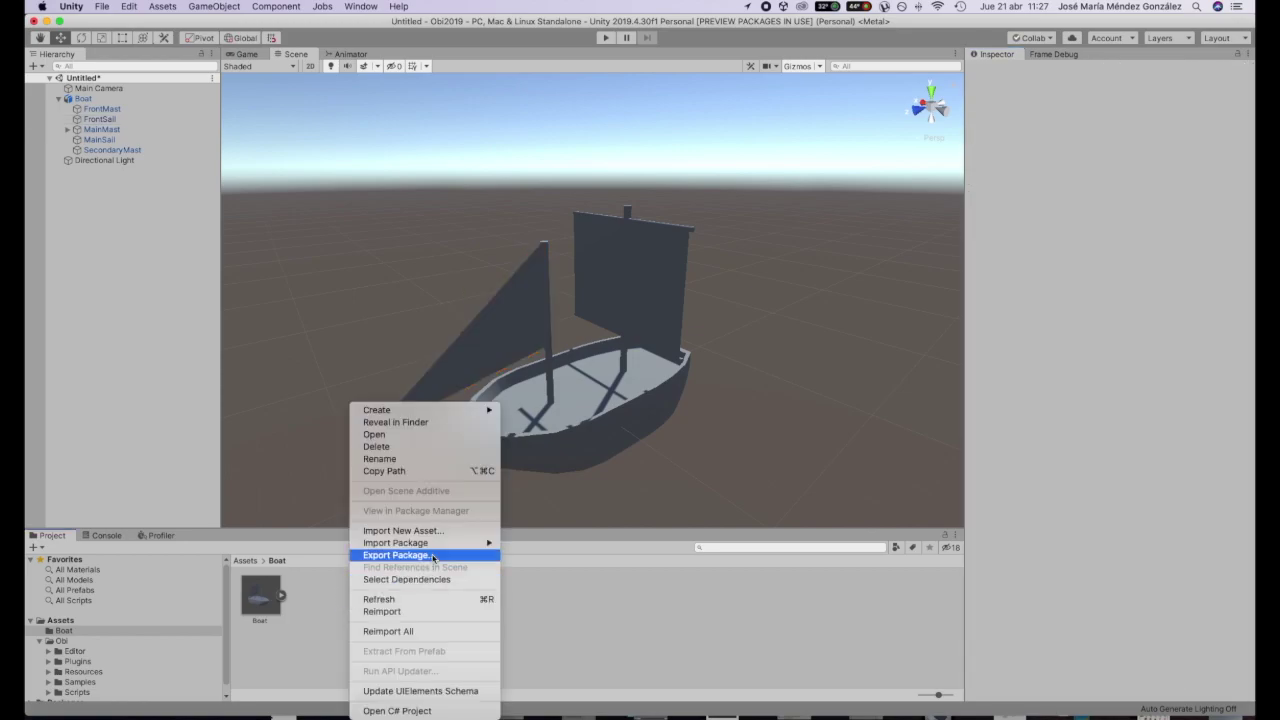
mouse_move(490, 415)
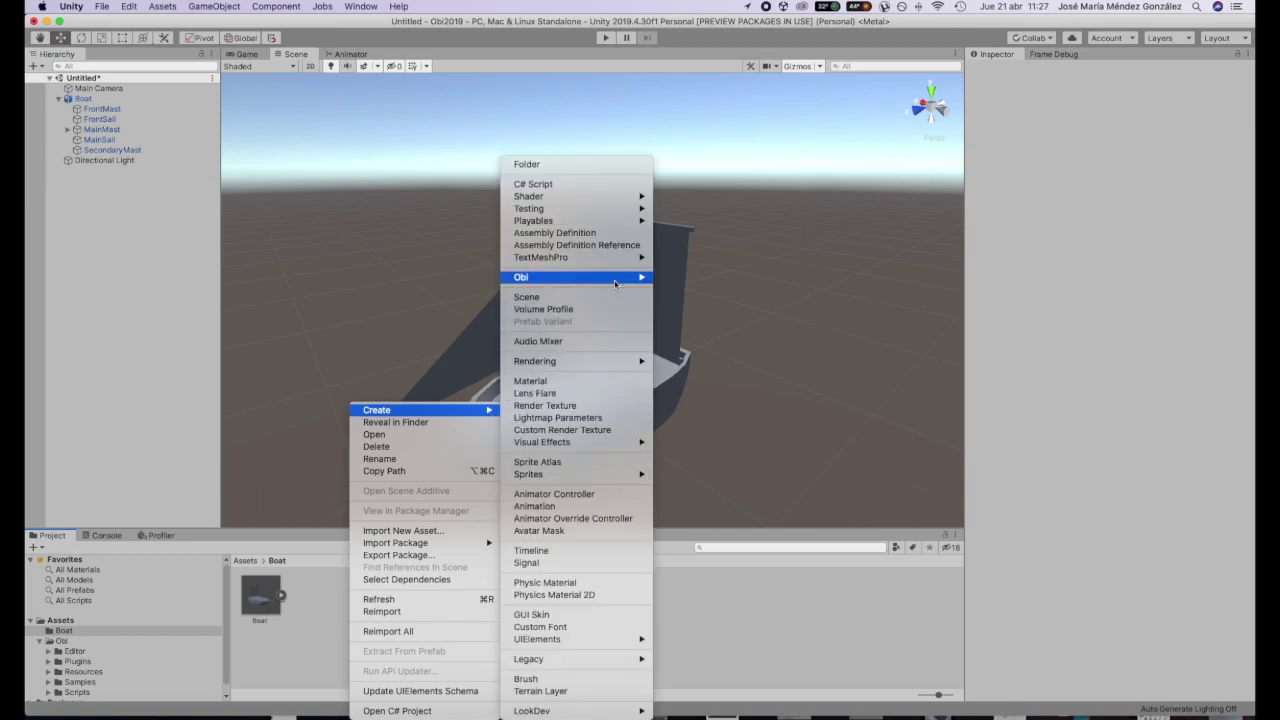
mouse_move(616, 280)
left_click(682, 278)
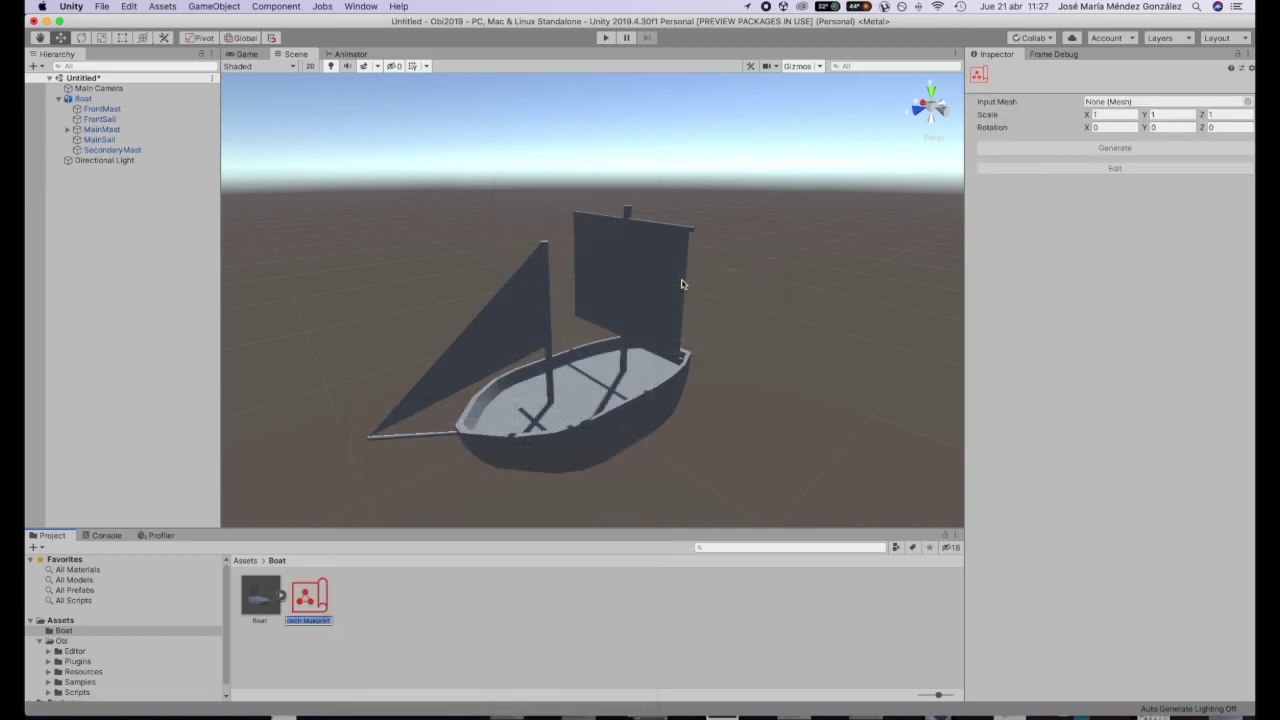
type("MainSail")
key("Return")
Step: Duplicate the MainSail blueprint and rename the copy FrontSail
key("super+d")
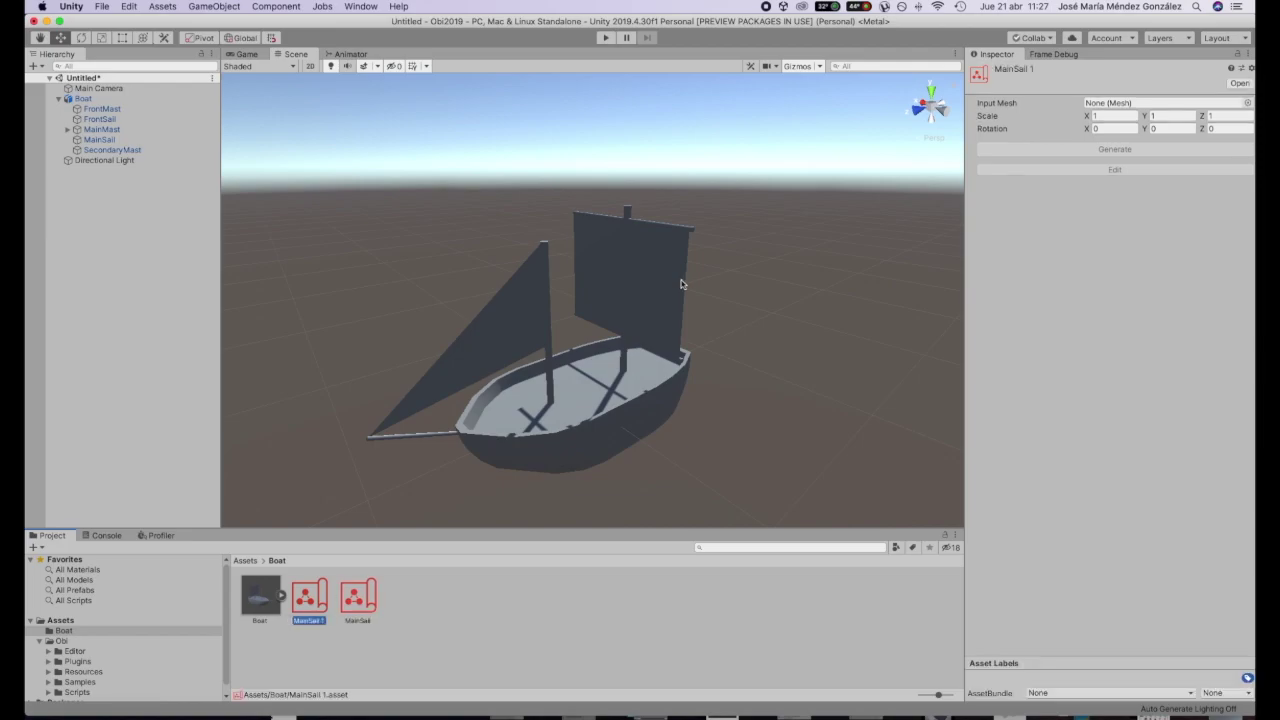
key("Return")
type("FrontSail")
key("Return")
Step: Assign the MainSail mesh as the input mesh of the MainSail blueprint
left_click(357, 601)
left_click(1247, 103)
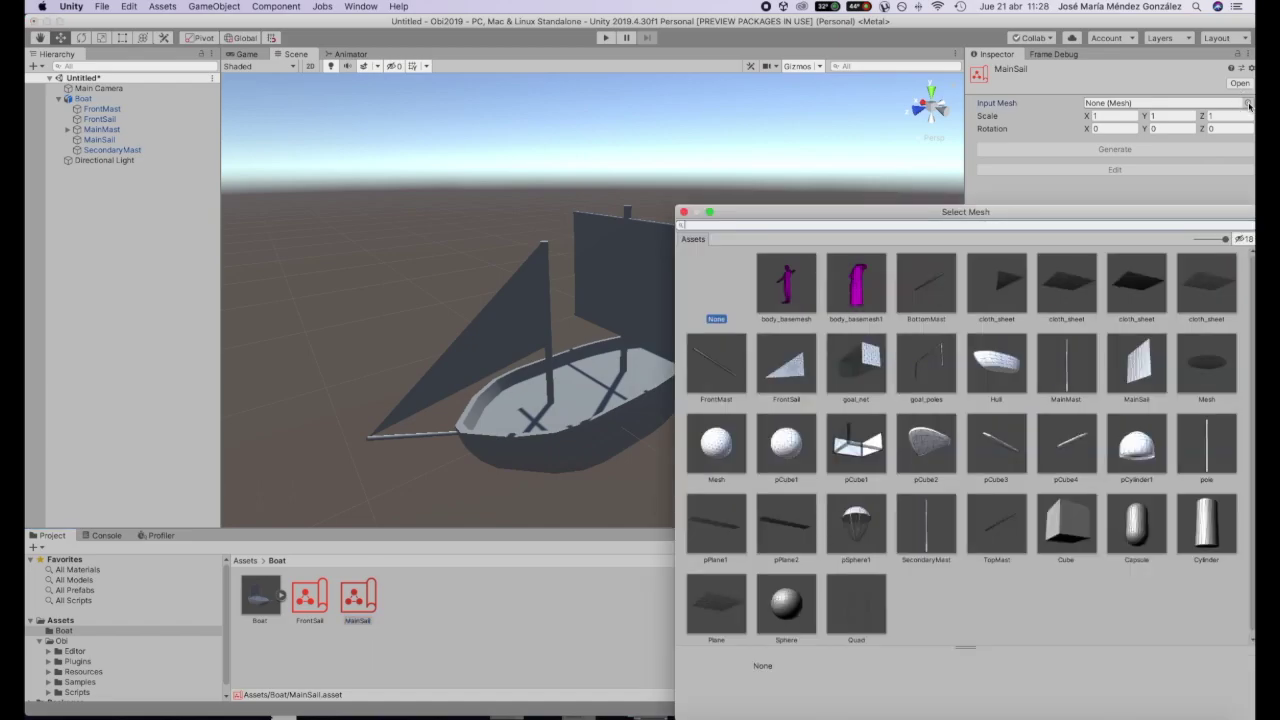
double_click(1142, 376)
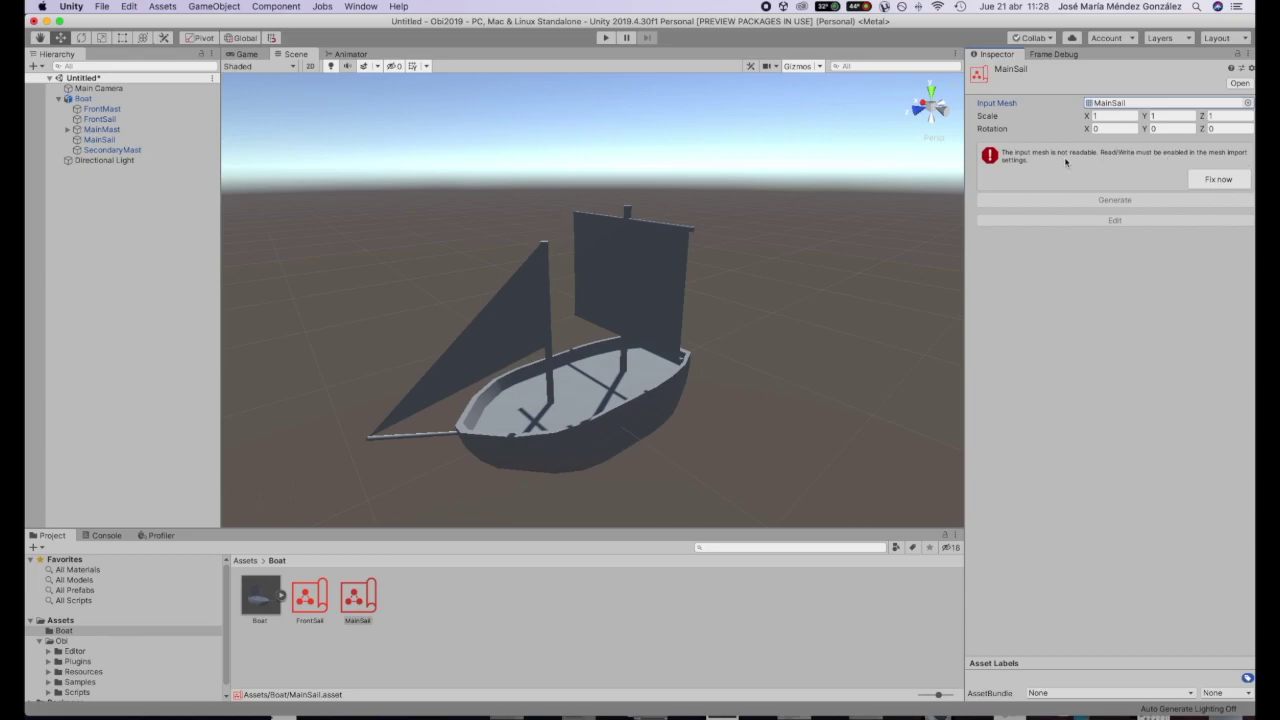
left_click(272, 607)
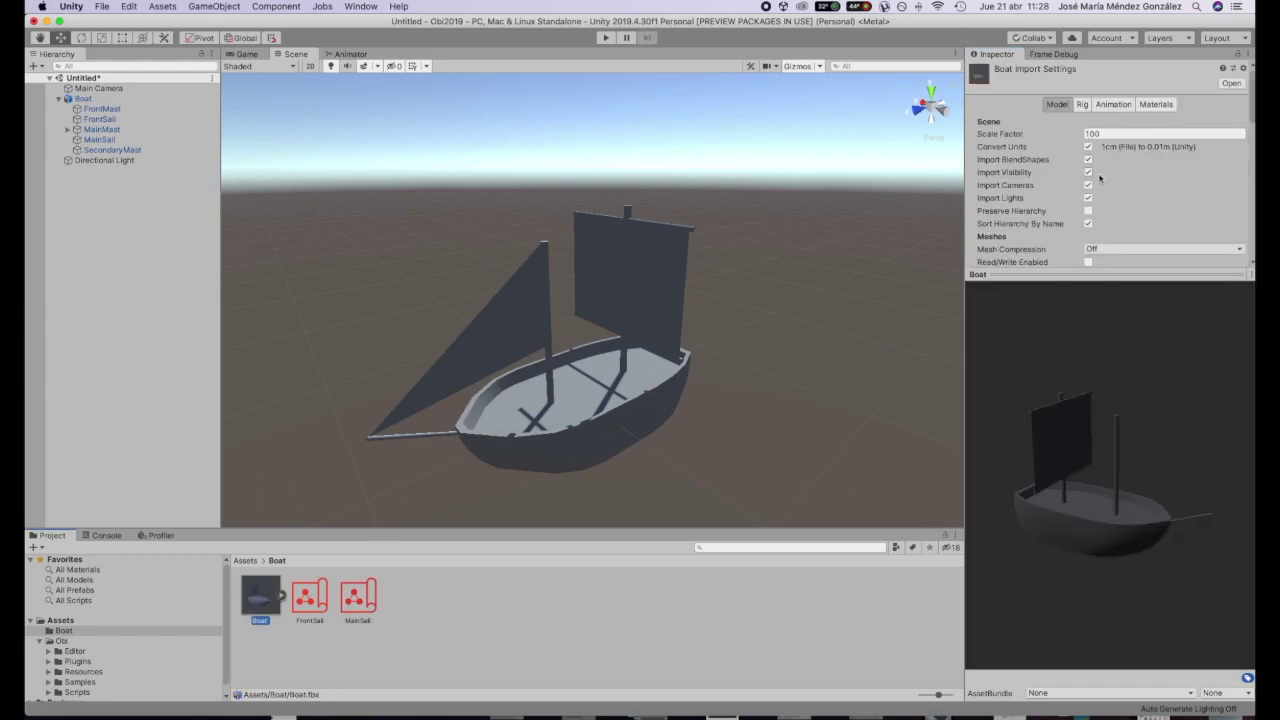
left_click_drag(1060, 275, 1076, 468)
left_click(1088, 262)
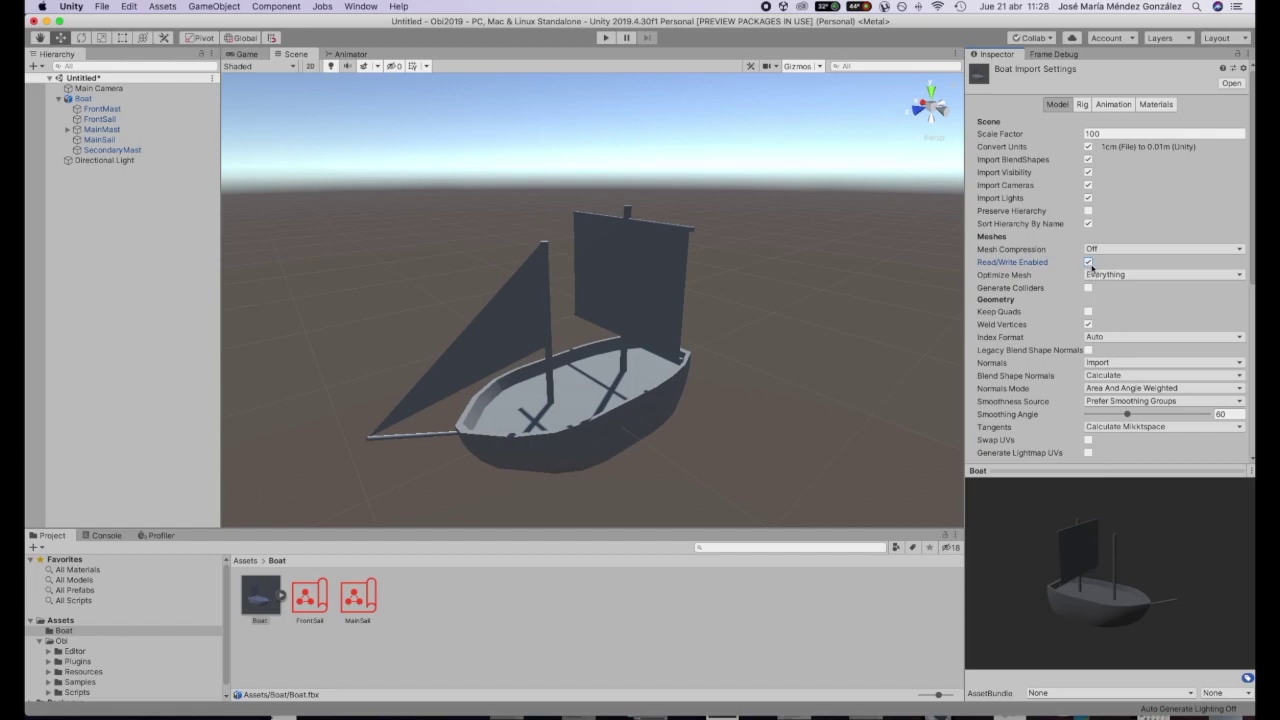
Step: Make the MainSail blueprint's input mesh readable with the offered fix and generate the blueprint
left_click(366, 596)
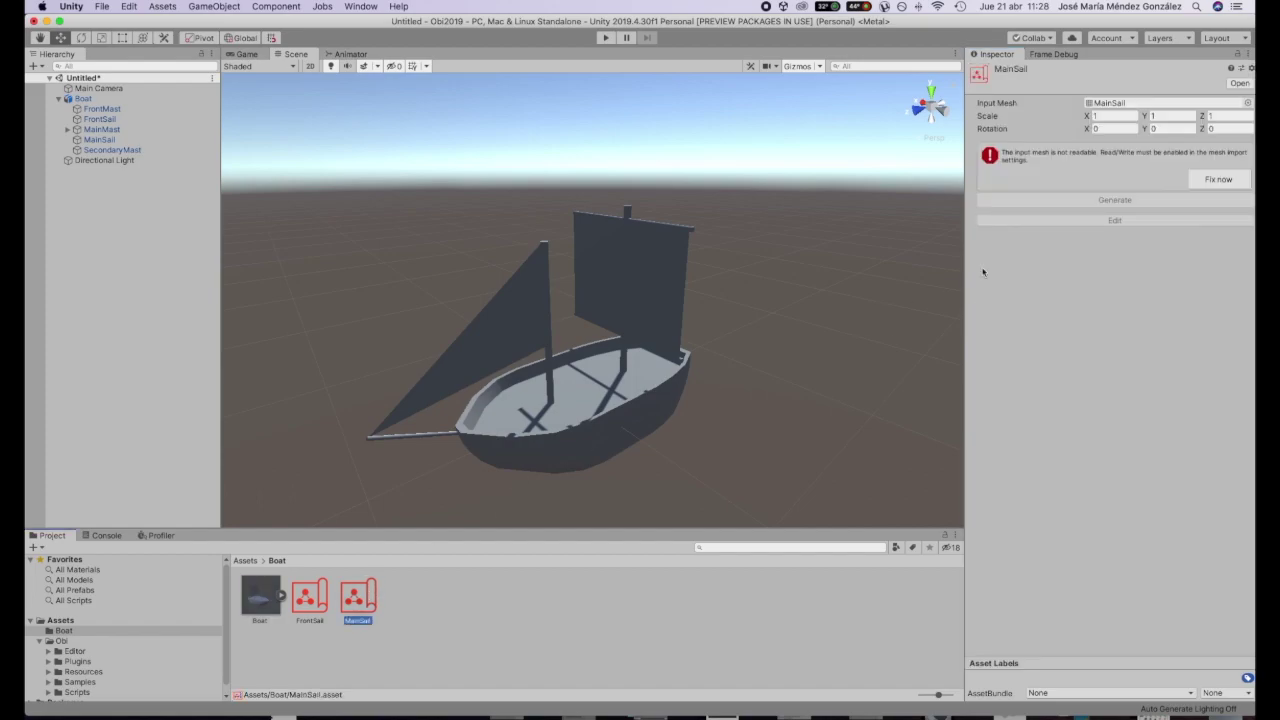
left_click(1237, 179)
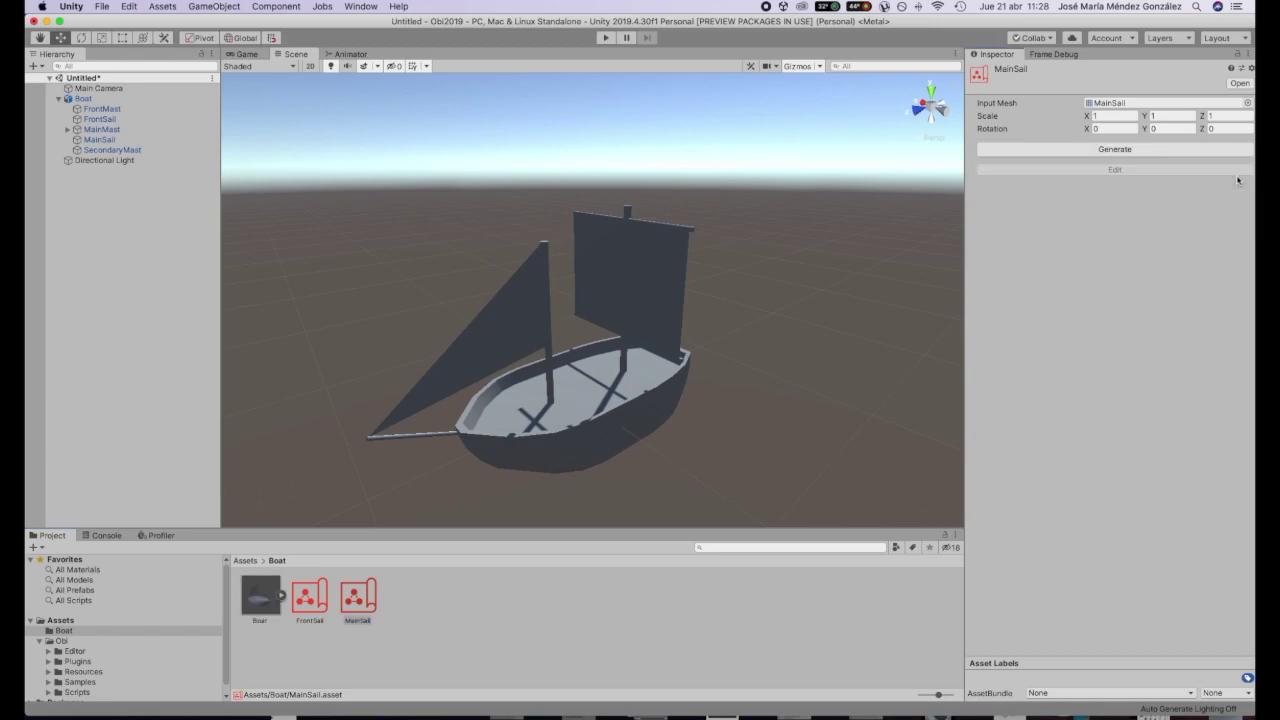
left_click(1120, 152)
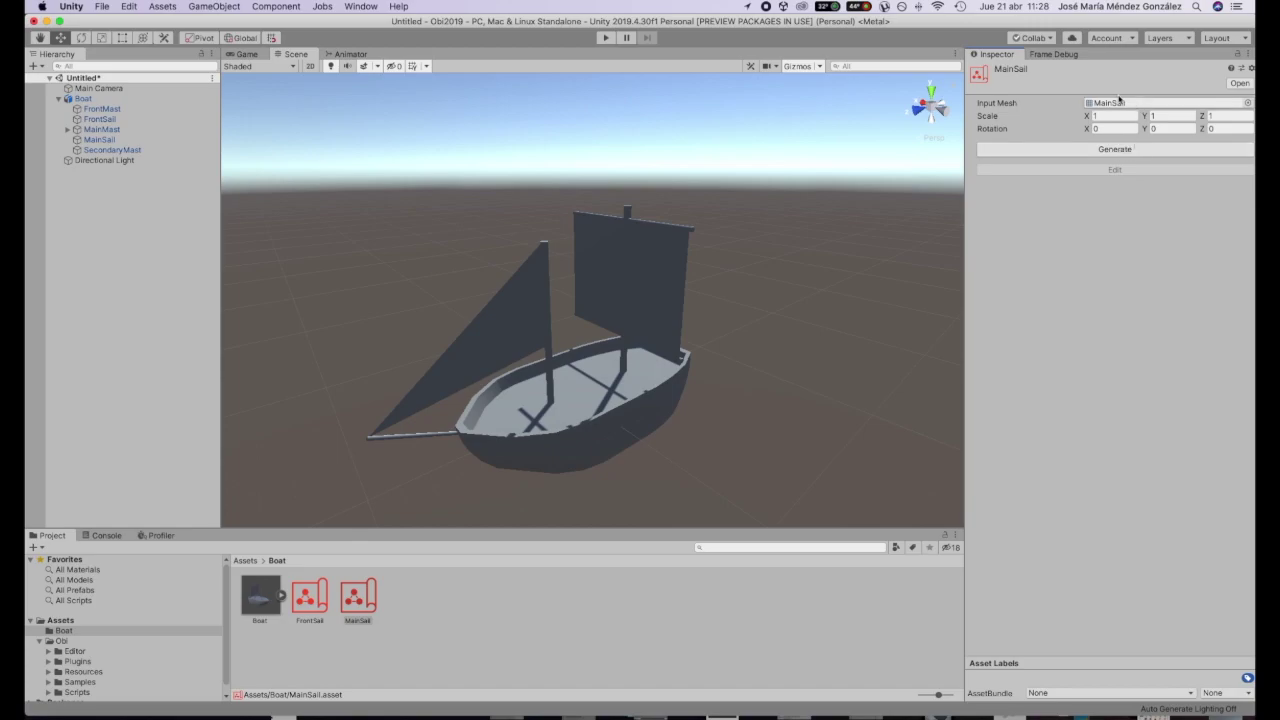
left_click(1129, 156)
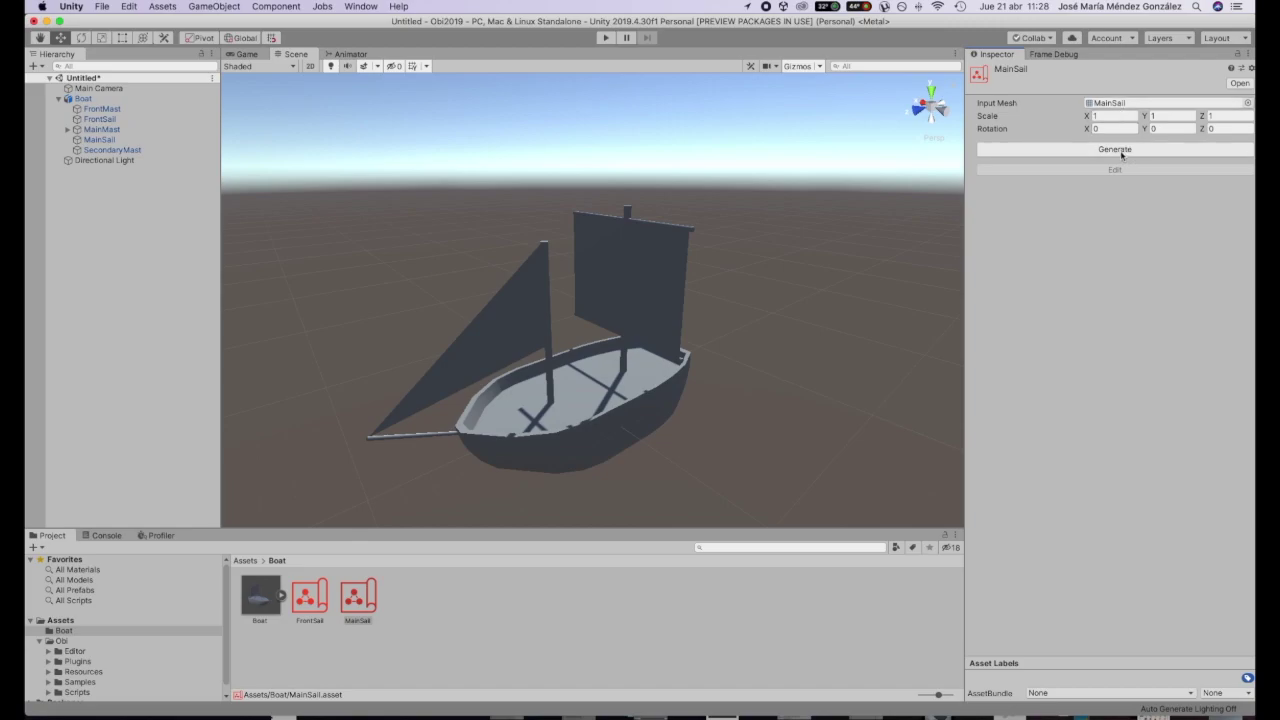
left_click(1122, 154)
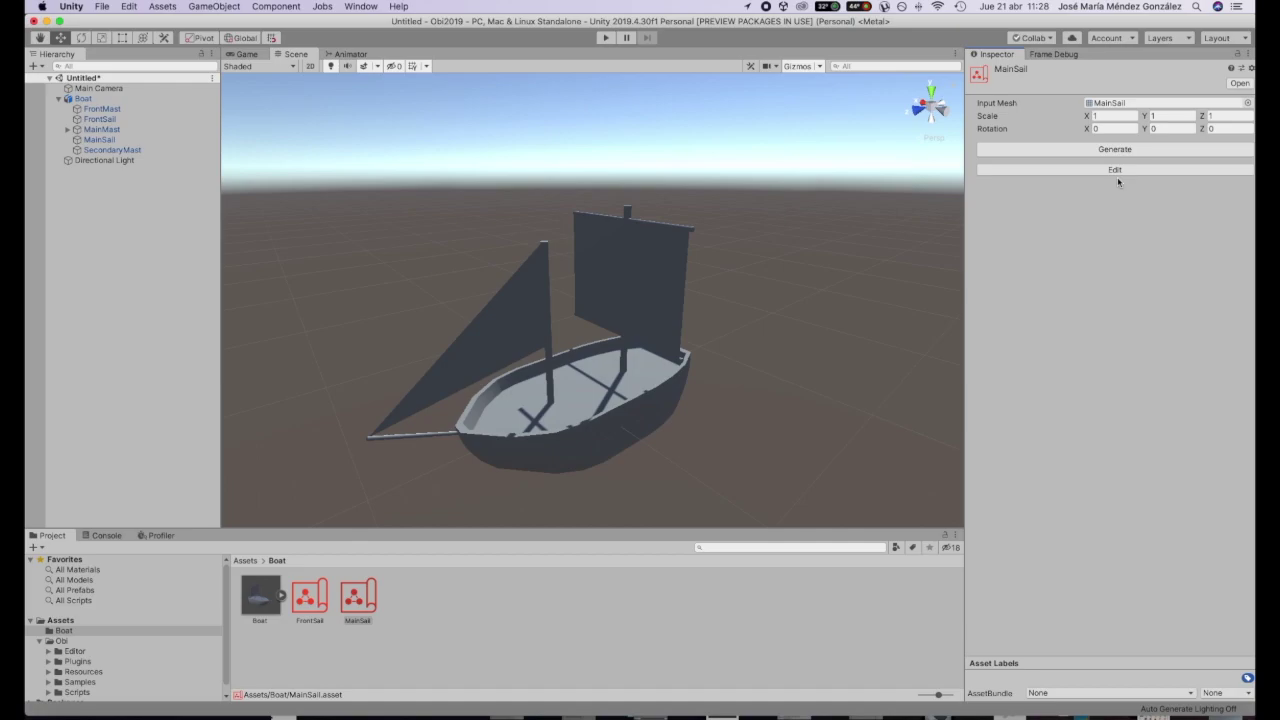
Step: Start editing the MainSail blueprint, saving the modified scene as Boat in the Boat folder
left_click(1125, 170)
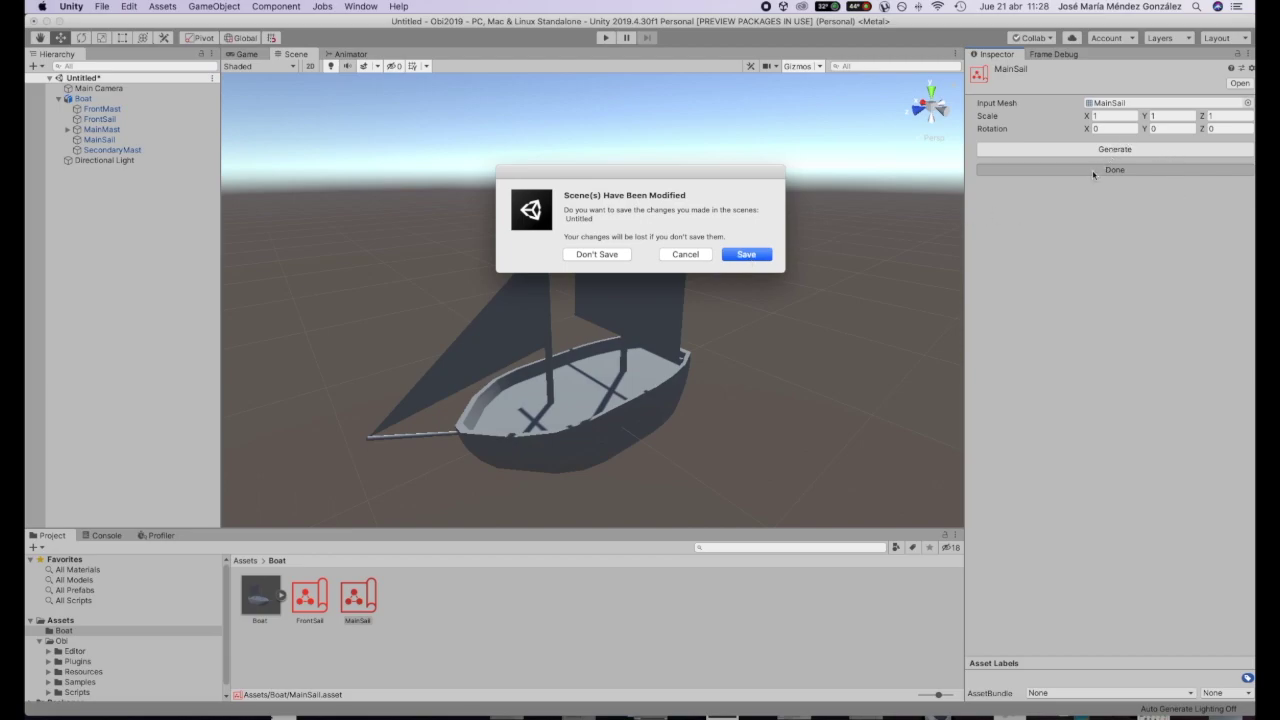
left_click(744, 254)
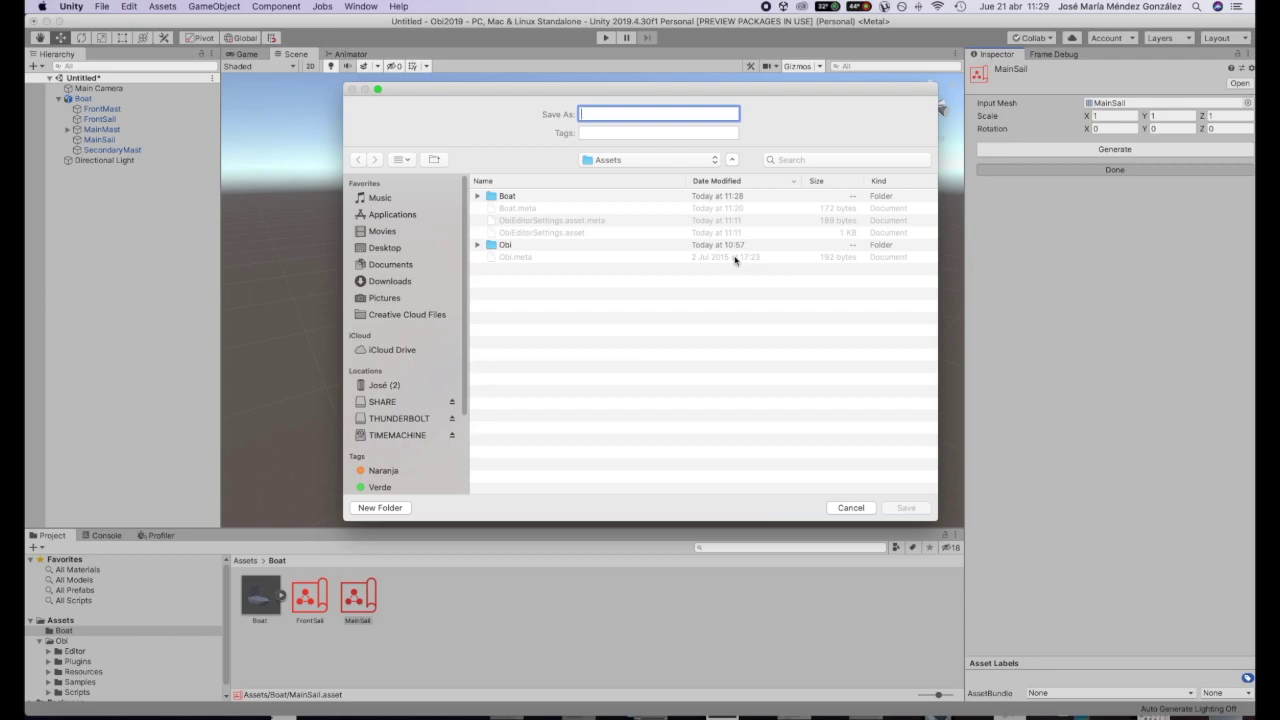
double_click(543, 200)
left_click(621, 115)
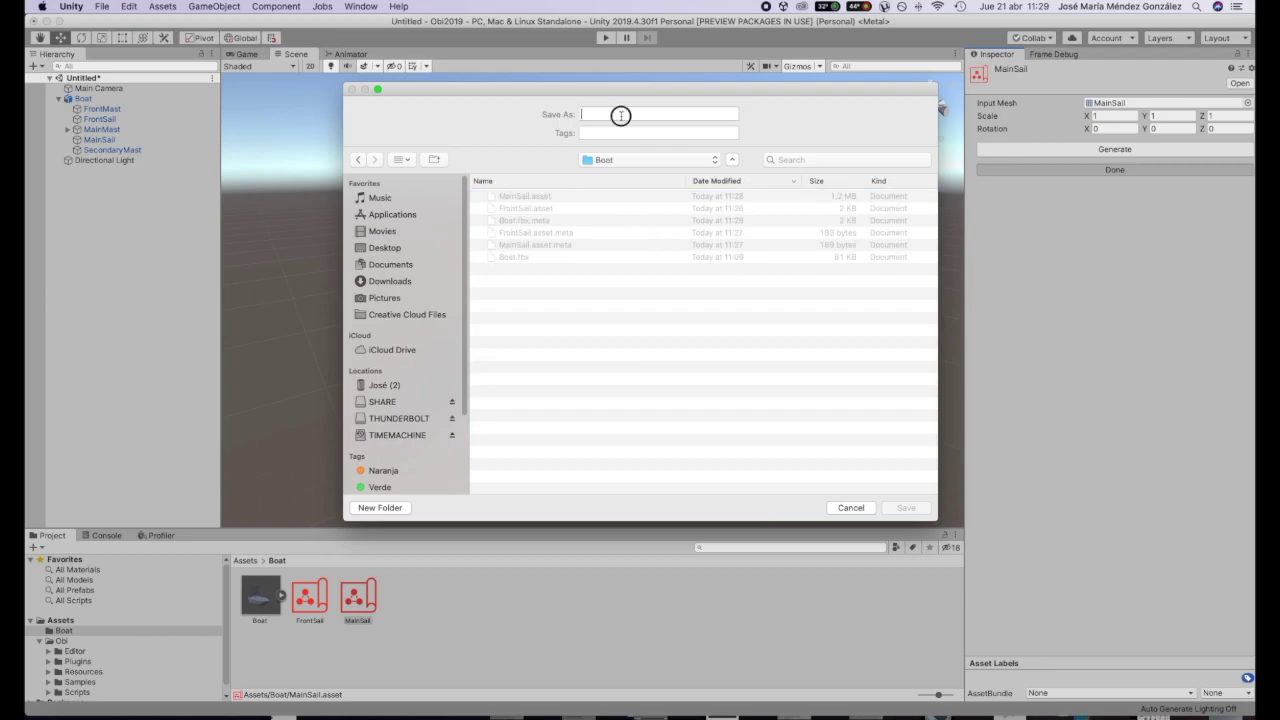
type("Boat")
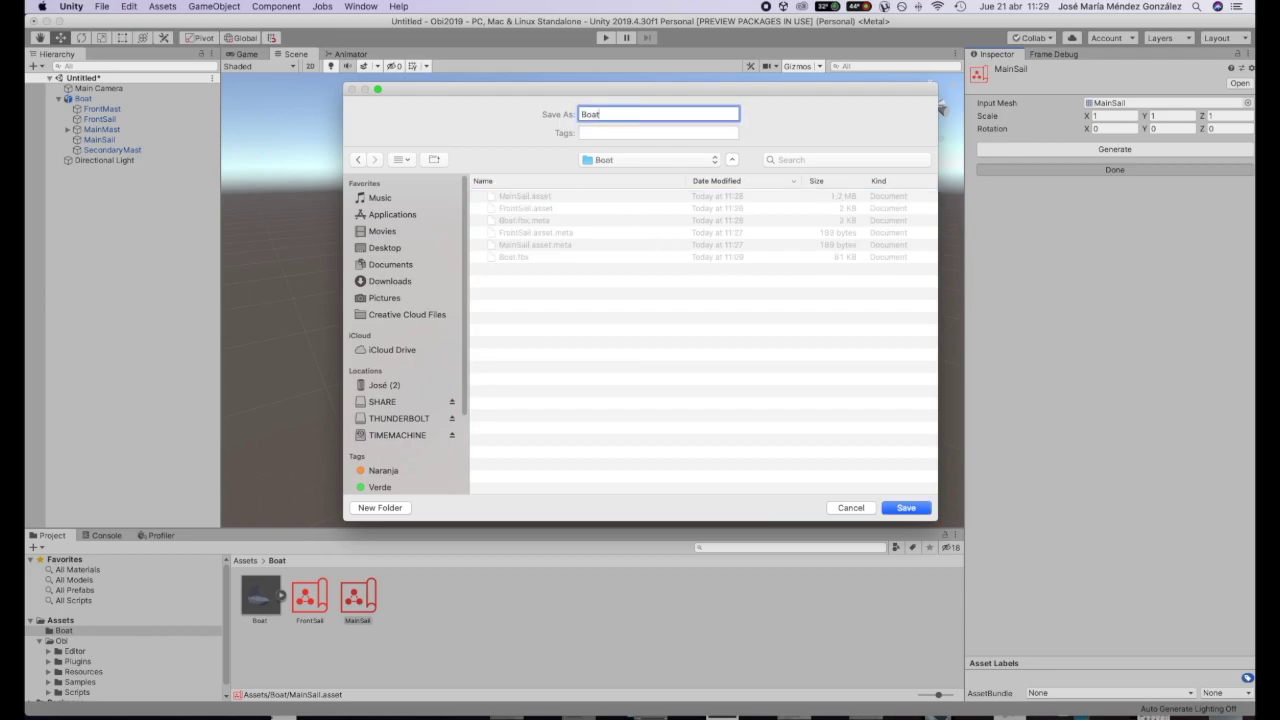
key("Return")
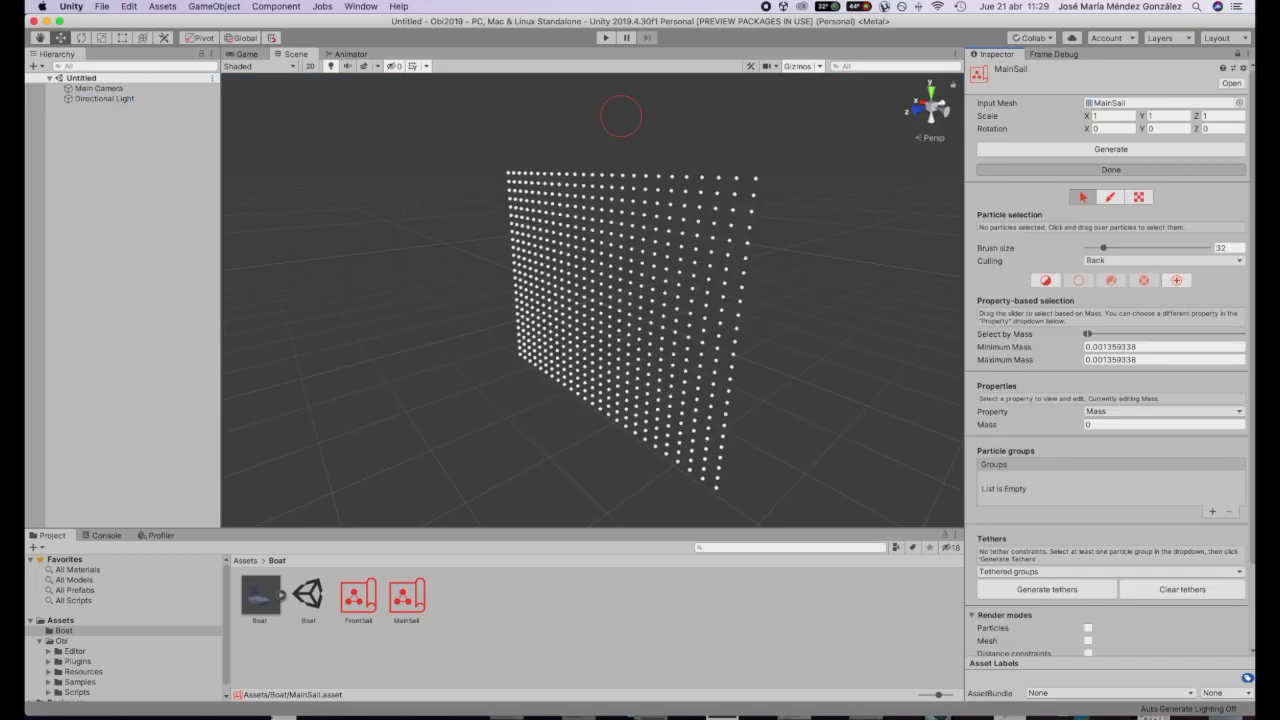
Step: Select the top row of MainSail particles and store it as a particle group named top
left_click_drag(771, 326, 879, 293, "alt")
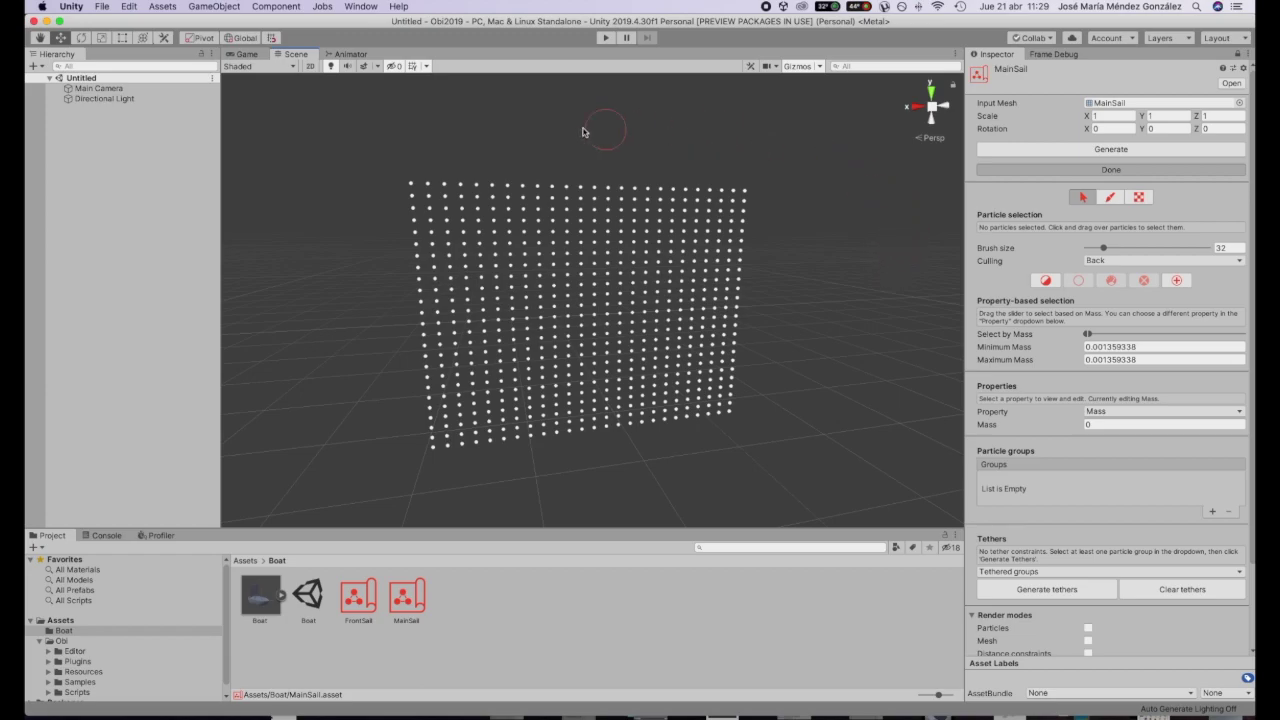
left_click_drag(403, 171, 760, 170)
left_click_drag(405, 173, 755, 172)
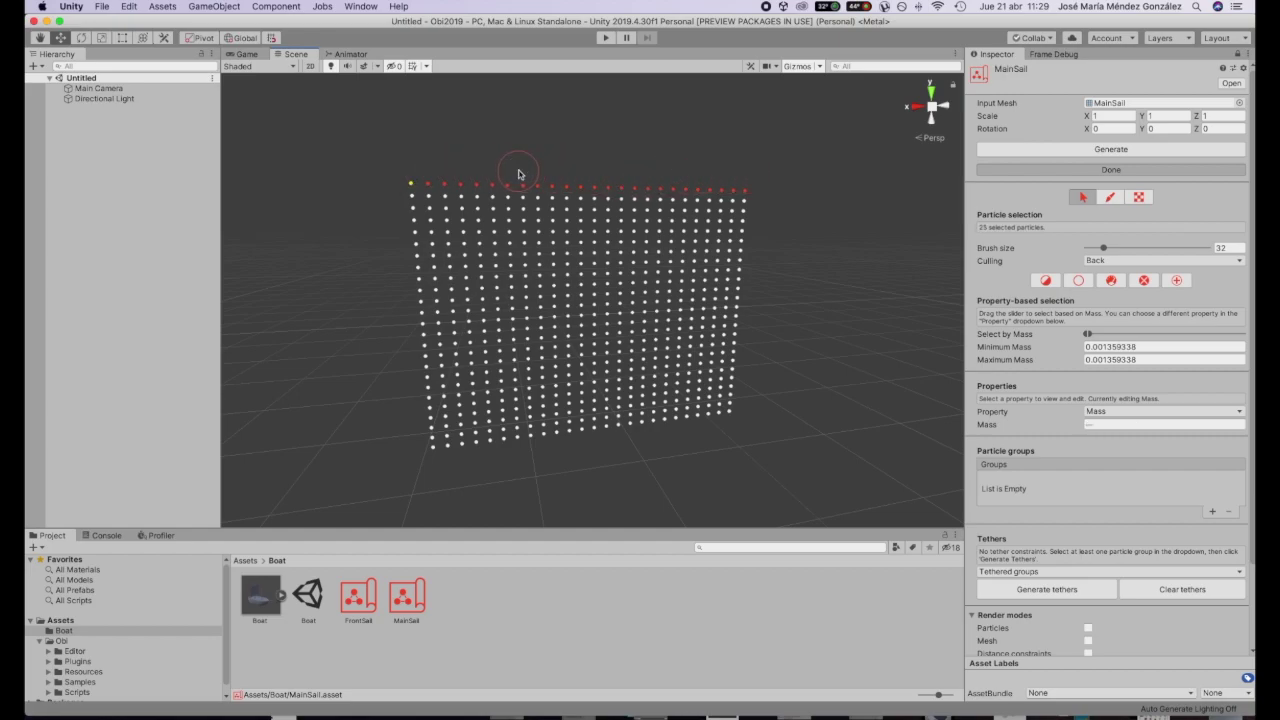
left_click(1212, 512)
left_click(1158, 484)
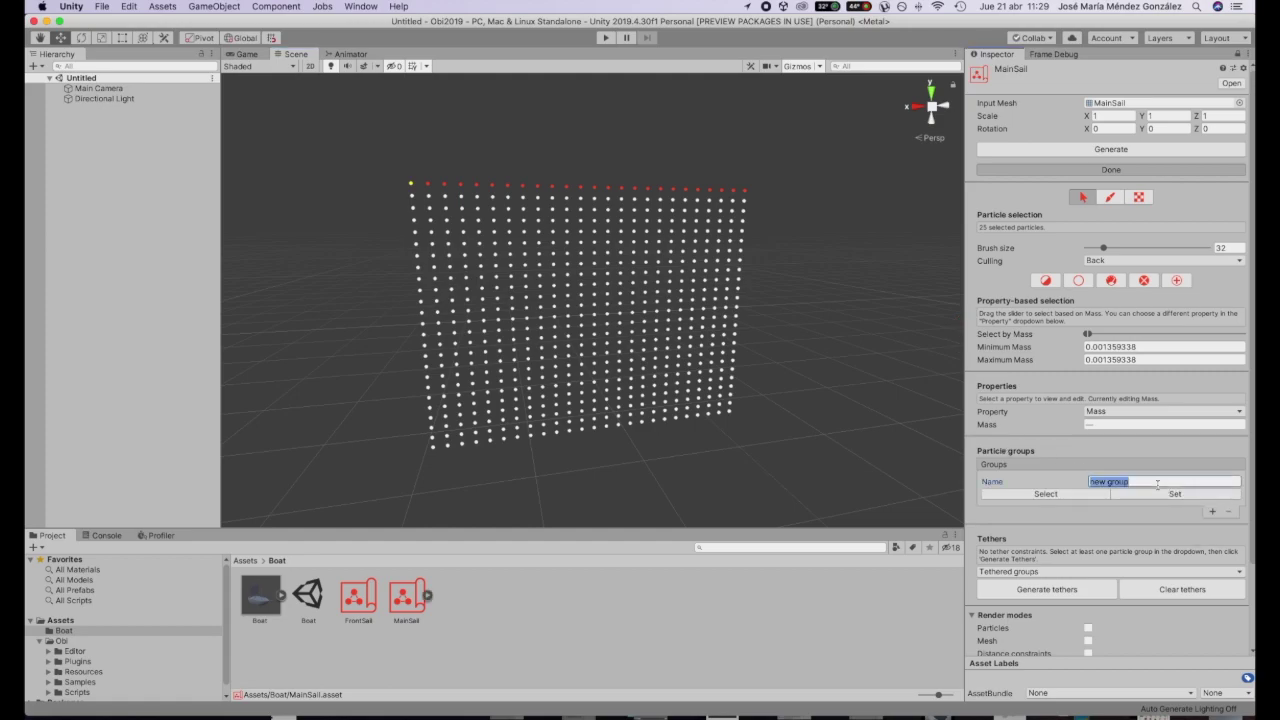
type("top")
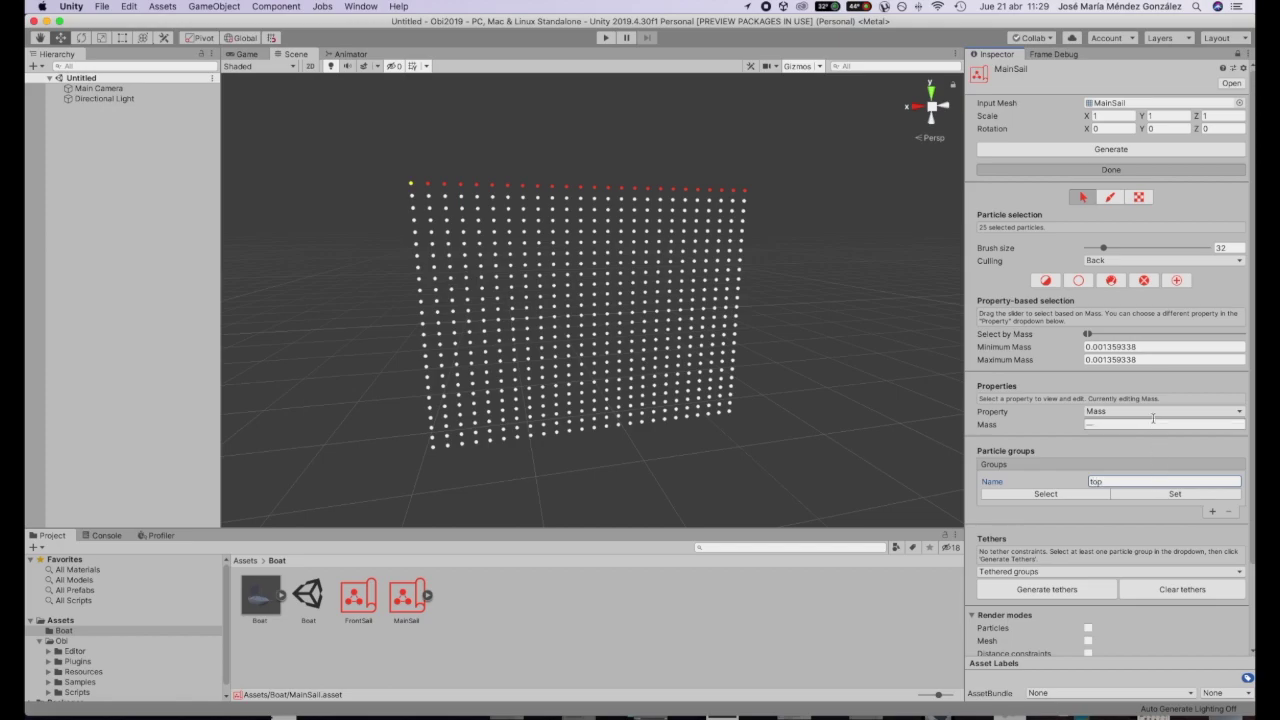
Step: Clear the particle selection and store the bottom row of MainSail particles as a particle group named bottom
left_click(1076, 281)
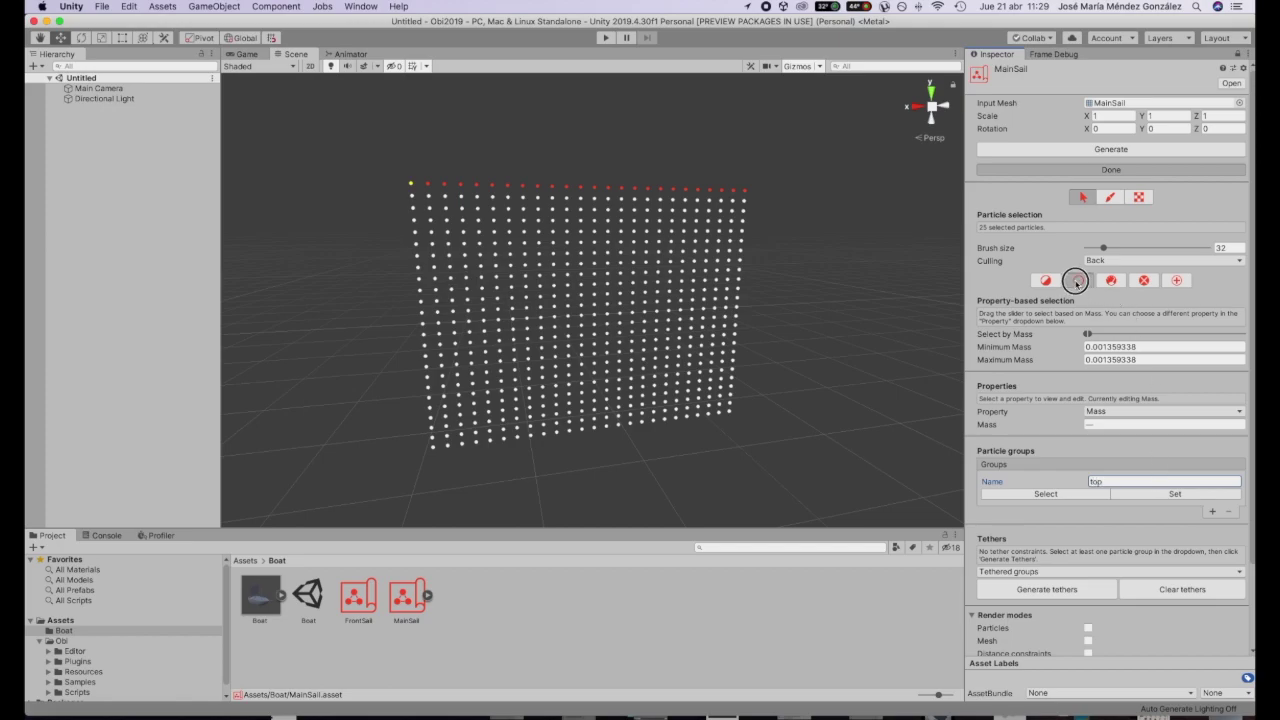
left_click(350, 194)
left_click(882, 390)
mouse_move(734, 429)
left_mouse_down()
mouse_move(440, 464)
mouse_move(481, 450)
left_mouse_up()
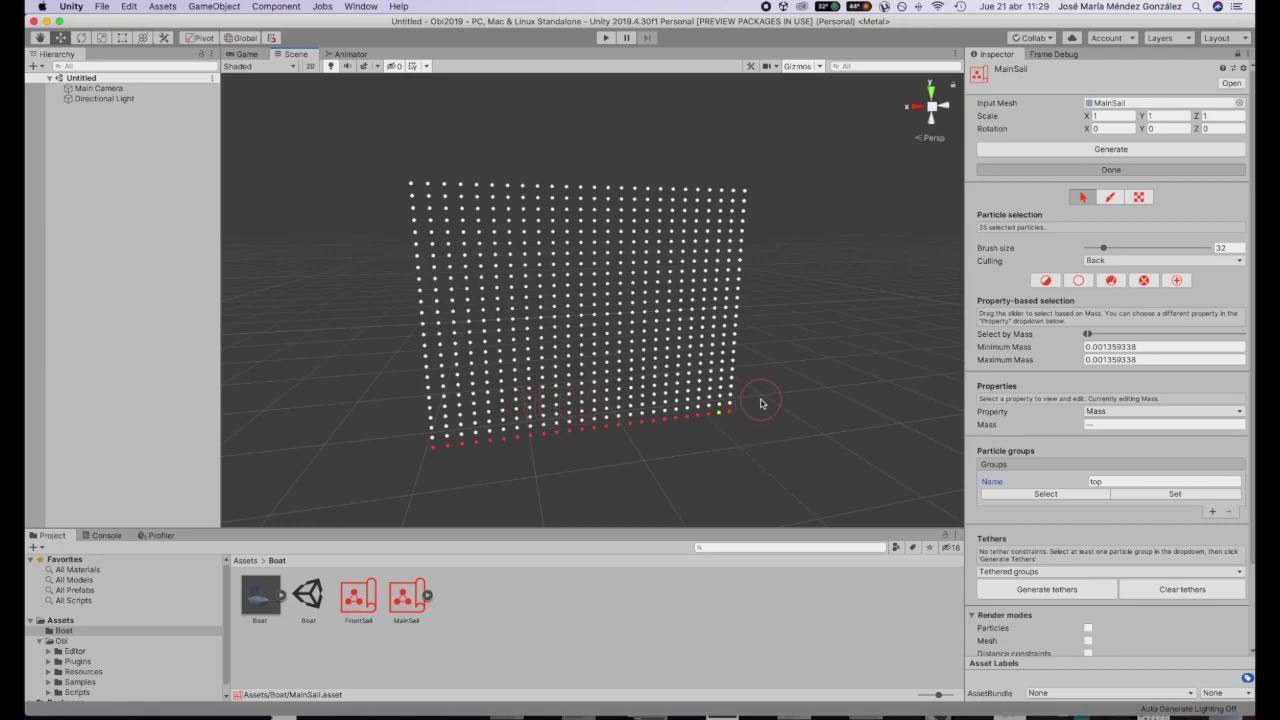
left_click(1212, 511)
left_click(1176, 513)
type("bottom")
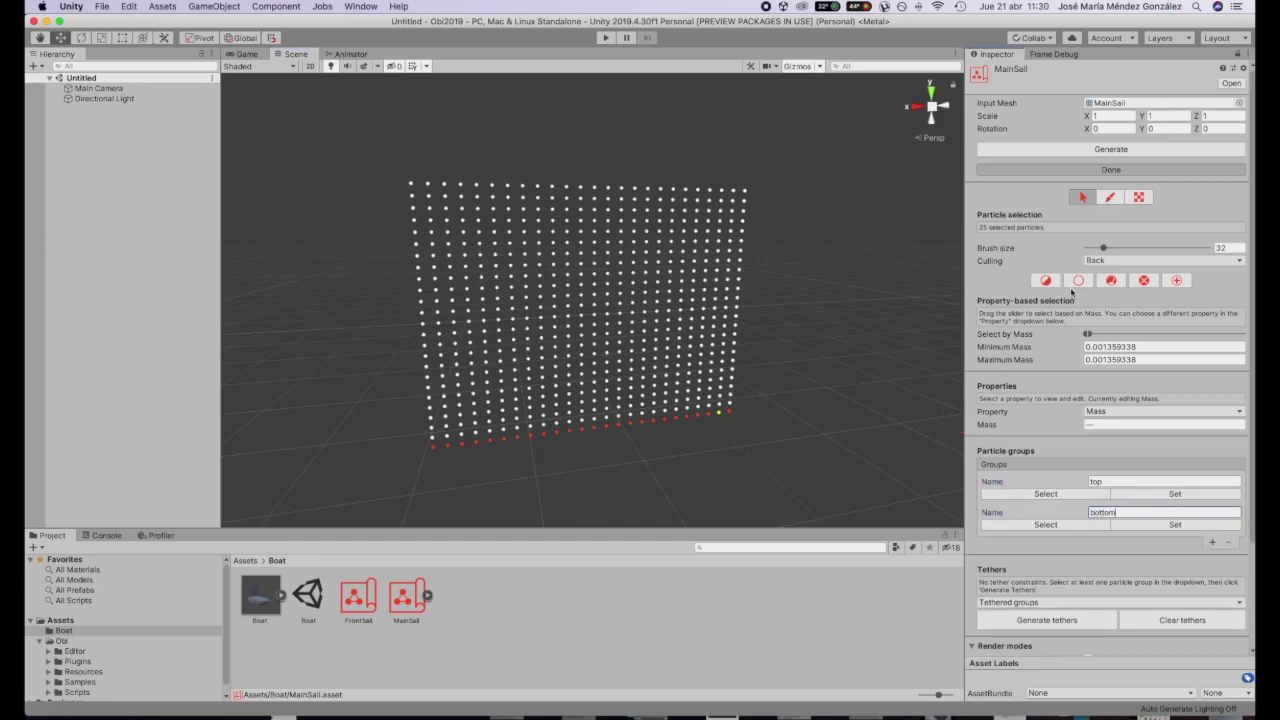
Step: Check the particles stored in the top and bottom groups and finish editing the MainSail blueprint
left_click(1078, 281)
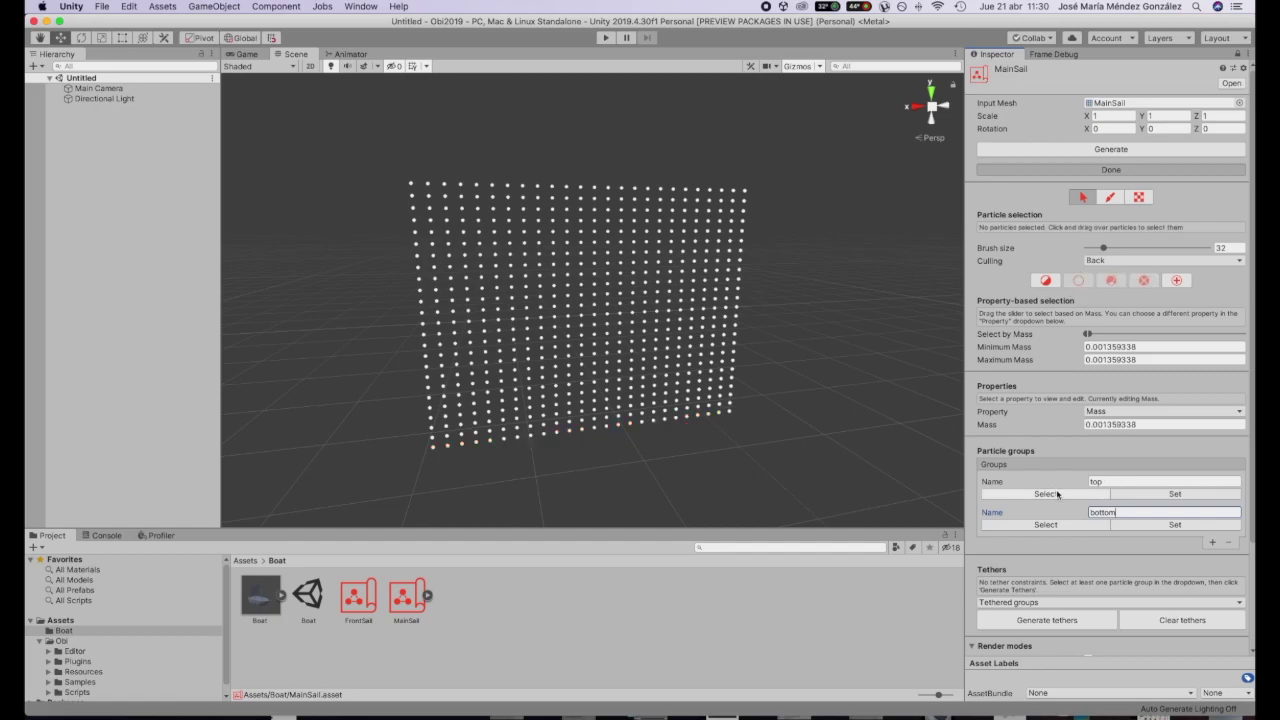
left_click(1055, 496)
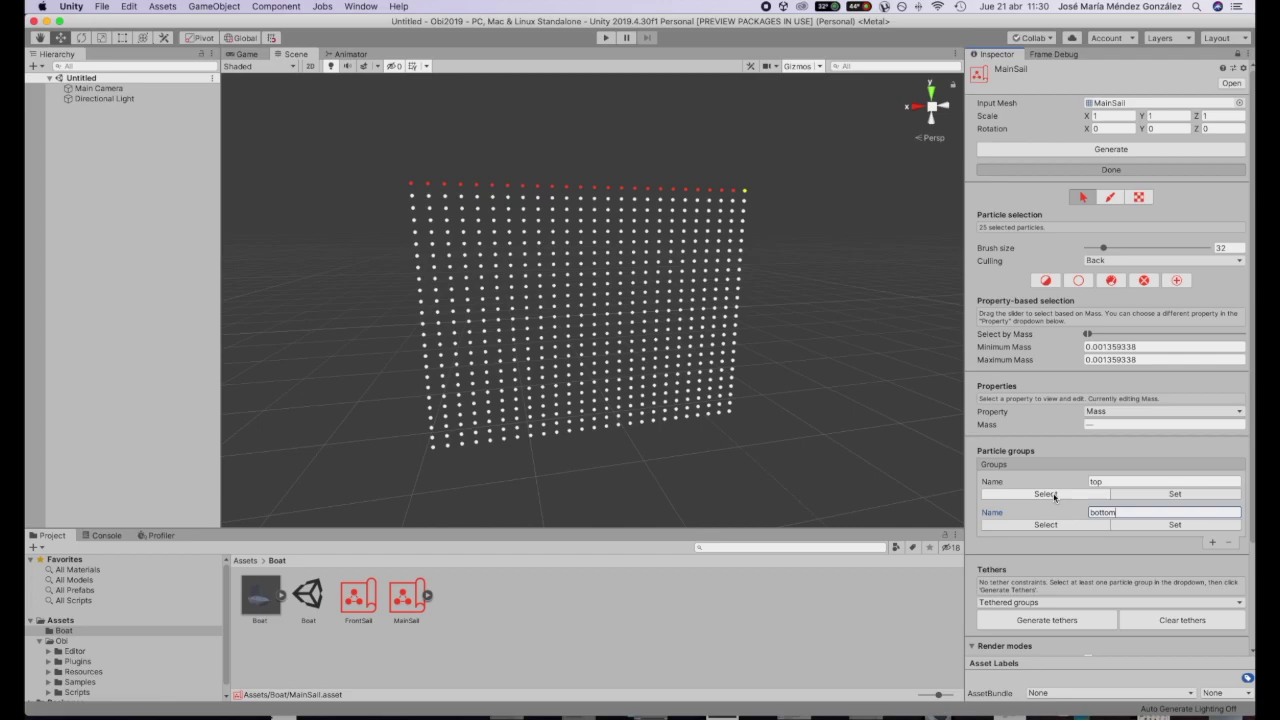
left_click(1054, 527)
left_click(1008, 172)
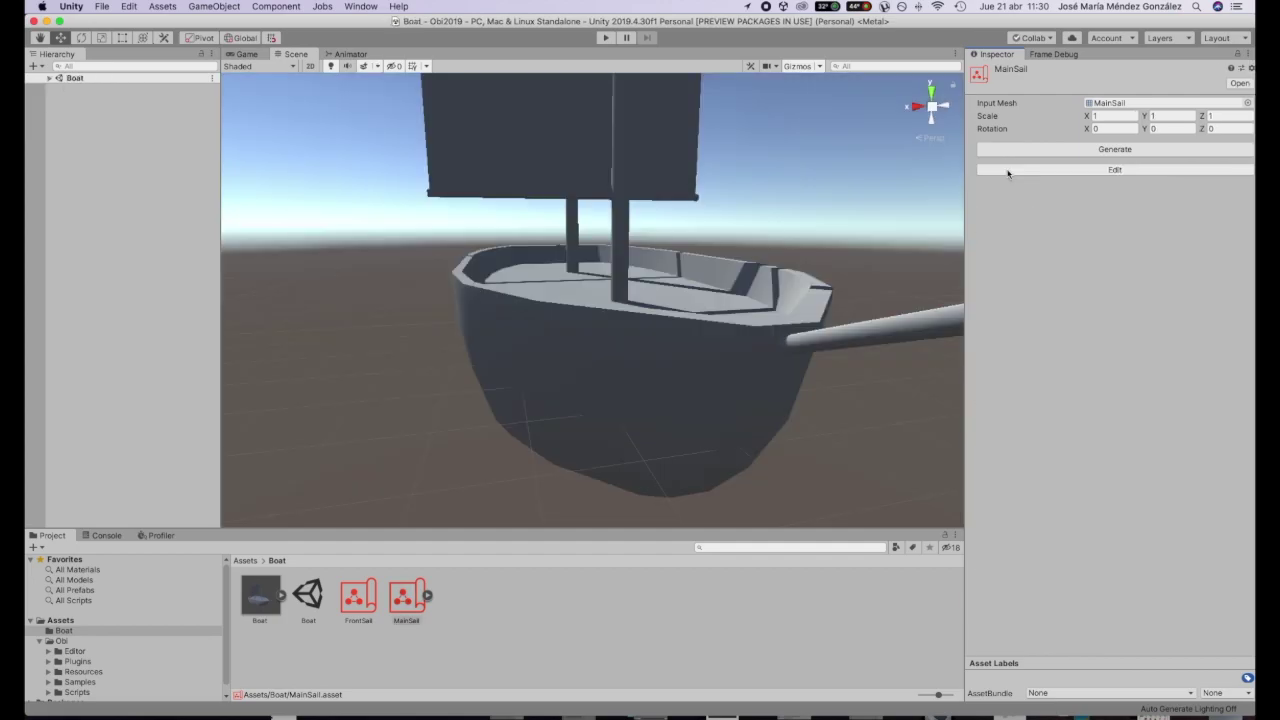
Step: Assign the MainSail blueprint to the Obi Cloth component of the boat's MainSail object
right_click_drag(846, 206, 659, 241)
left_click(657, 206)
left_click(657, 206)
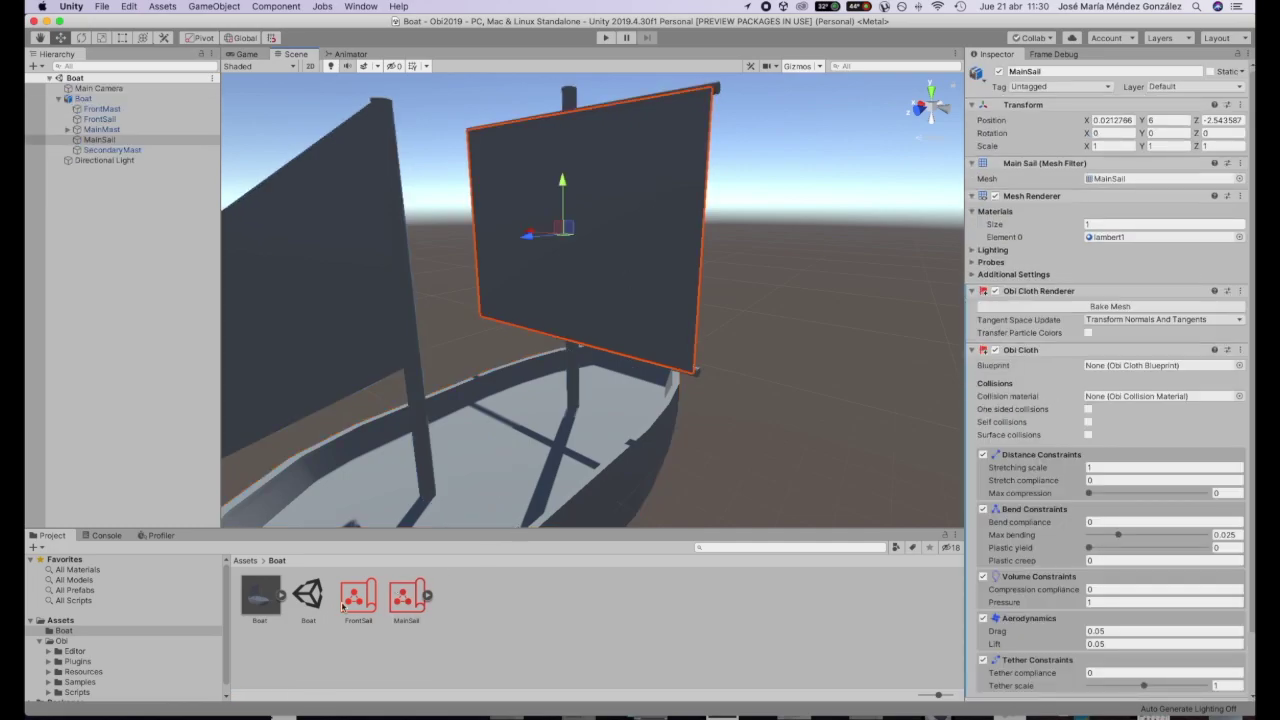
mouse_move(405, 597)
left_mouse_down()
mouse_move(866, 465)
mouse_move(1118, 368)
left_mouse_up()
left_click_drag(673, 285, 634, 303, "alt")
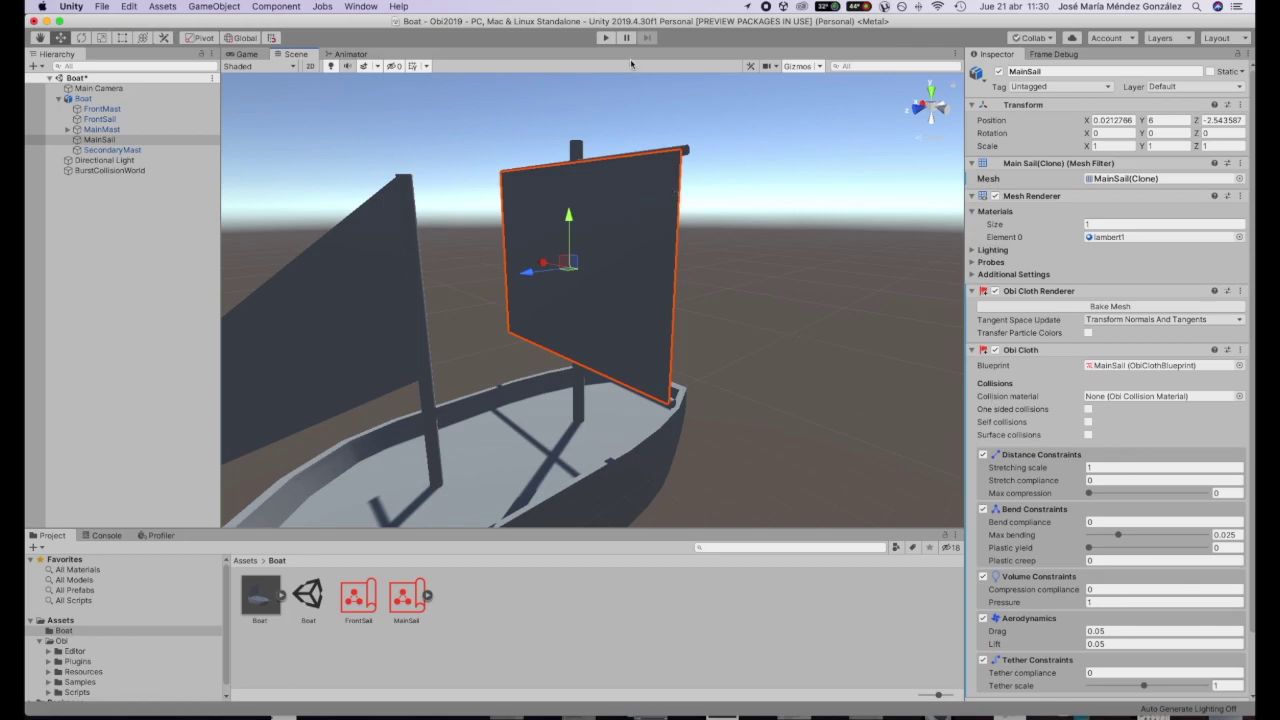
Step: Run the scene to examine how the unattached main sail behaves in the scene view, and stop it
left_click(605, 37)
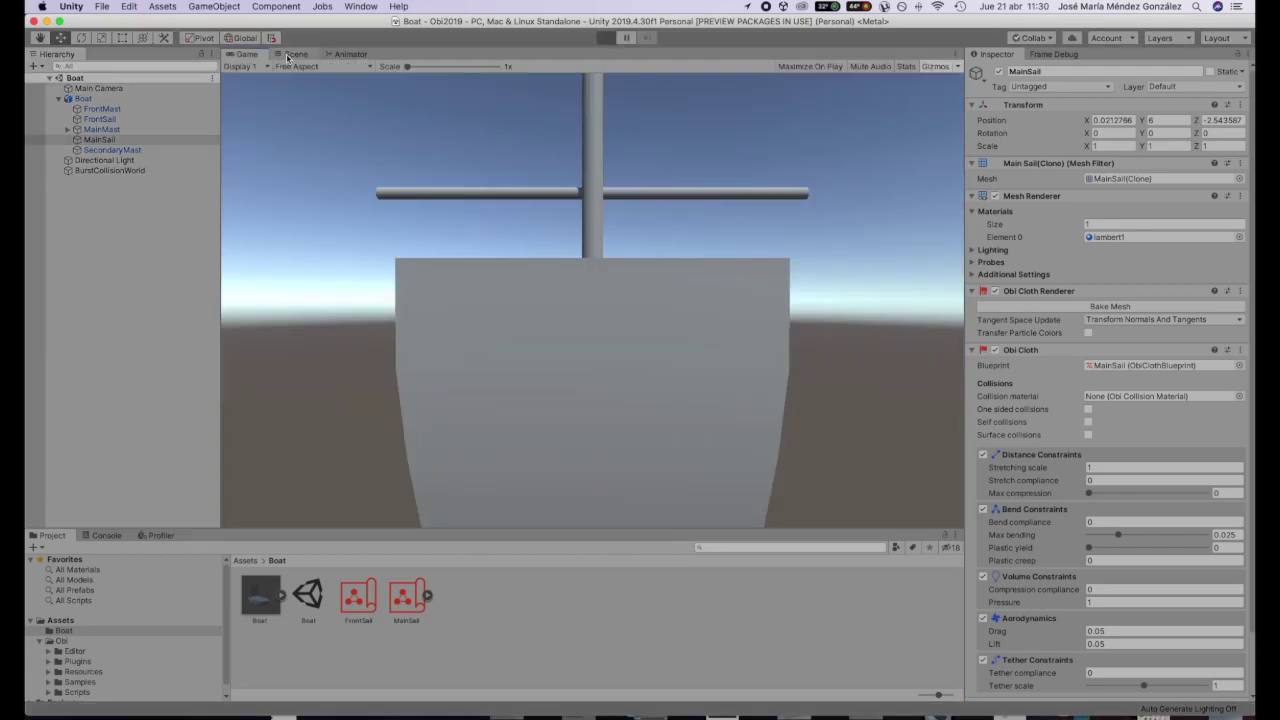
left_click(296, 54)
left_click_drag(640, 303, 669, 363, "alt")
left_click_drag(634, 491, 640, 260, "alt")
left_click(605, 37)
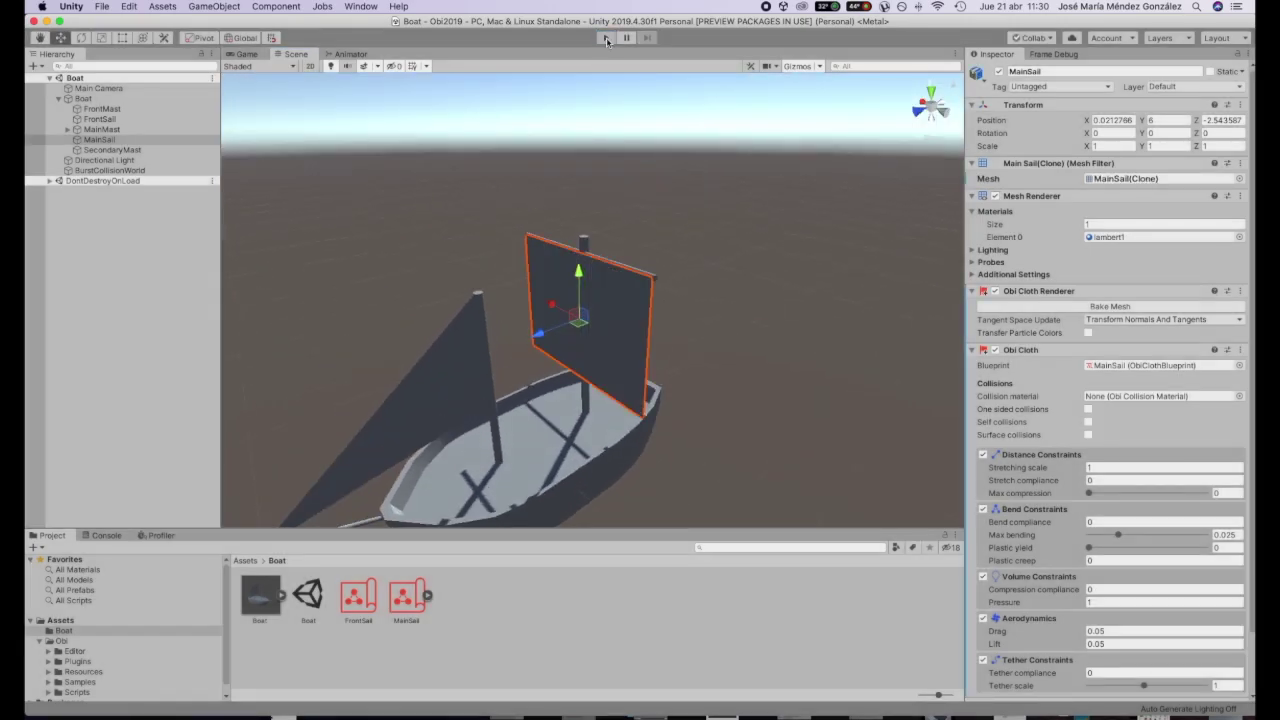
Step: Add two Obi Particle Attachment components to the MainSail object
middle_click_drag(665, 310, 663, 277)
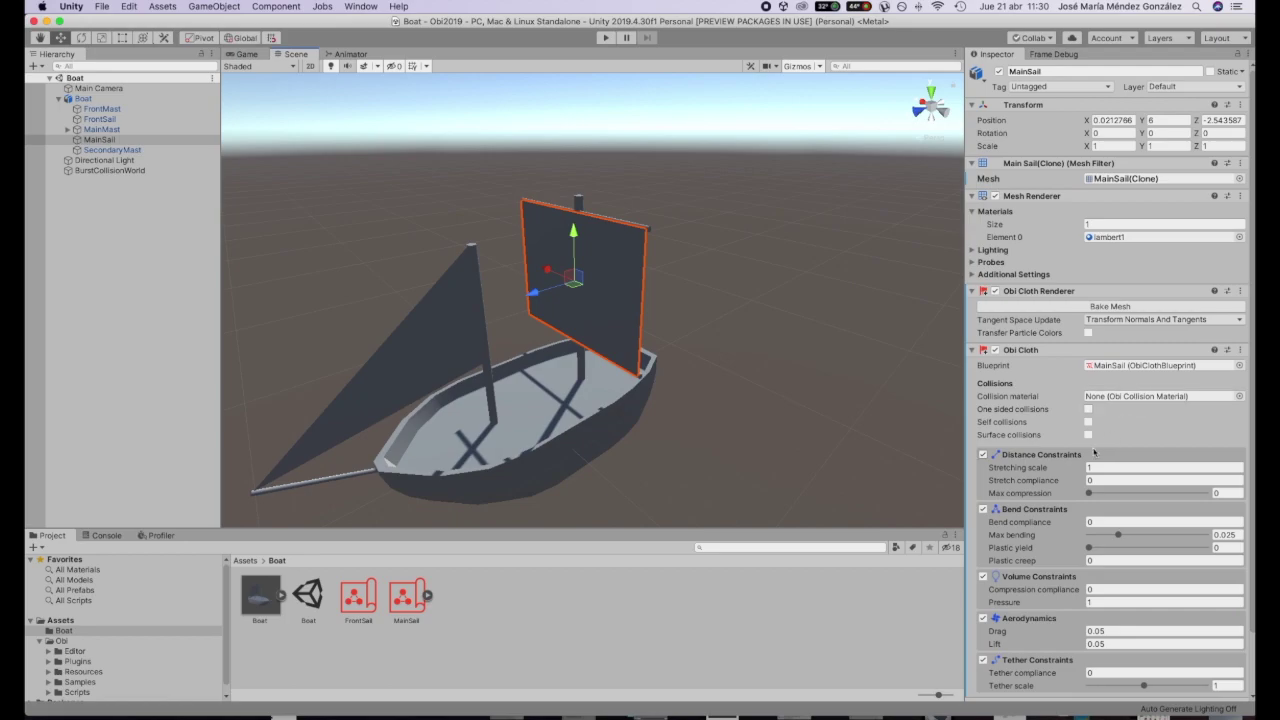
scroll(1120, 520, "down", 2)
left_click(1094, 685)
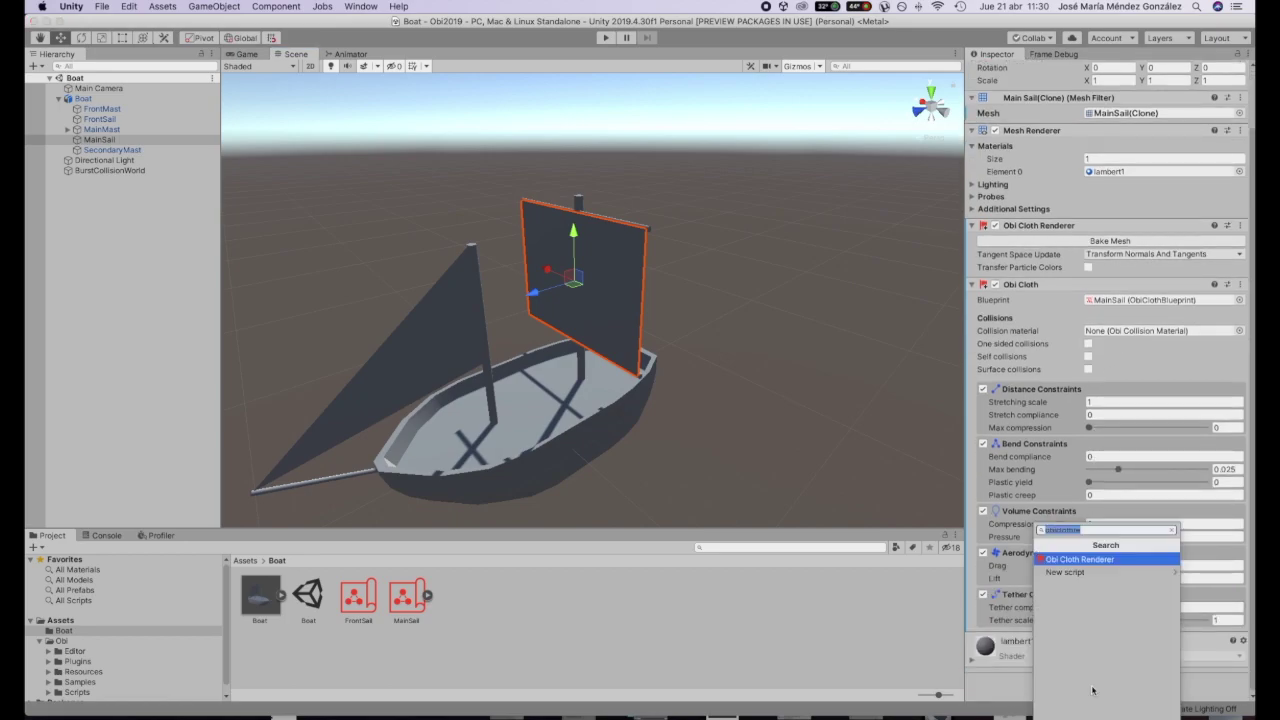
type("tta")
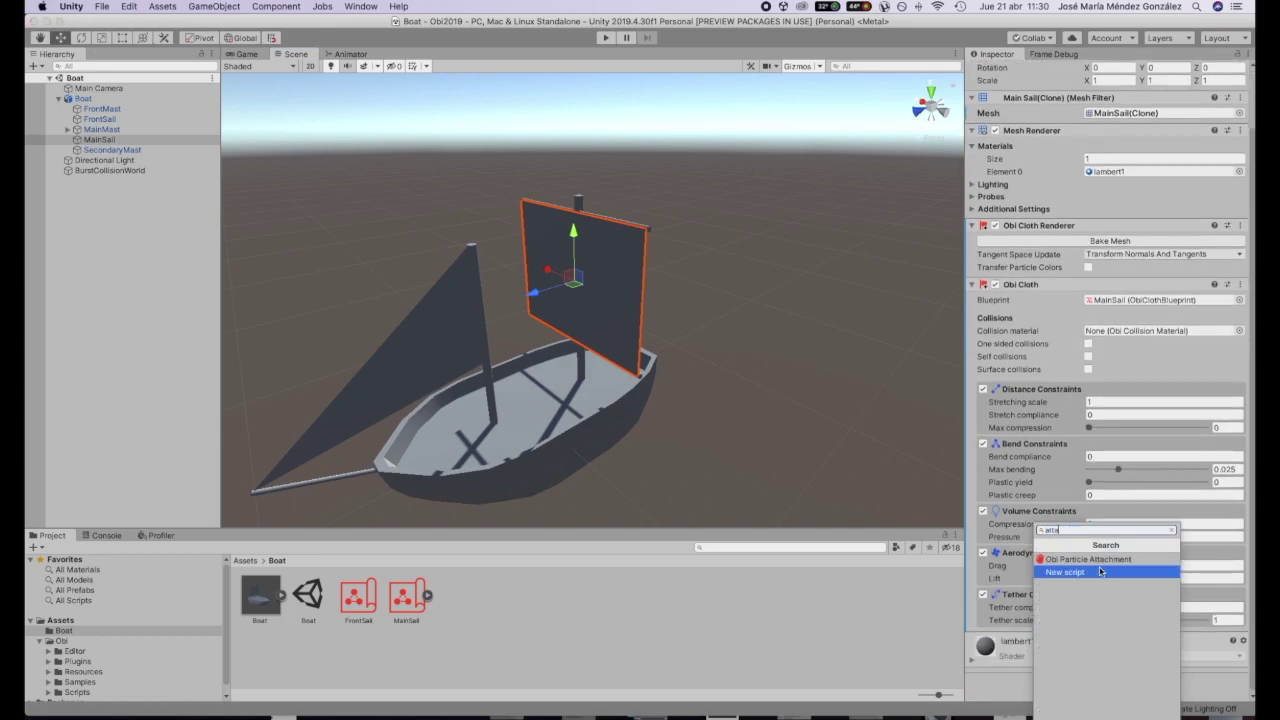
left_click(1090, 559)
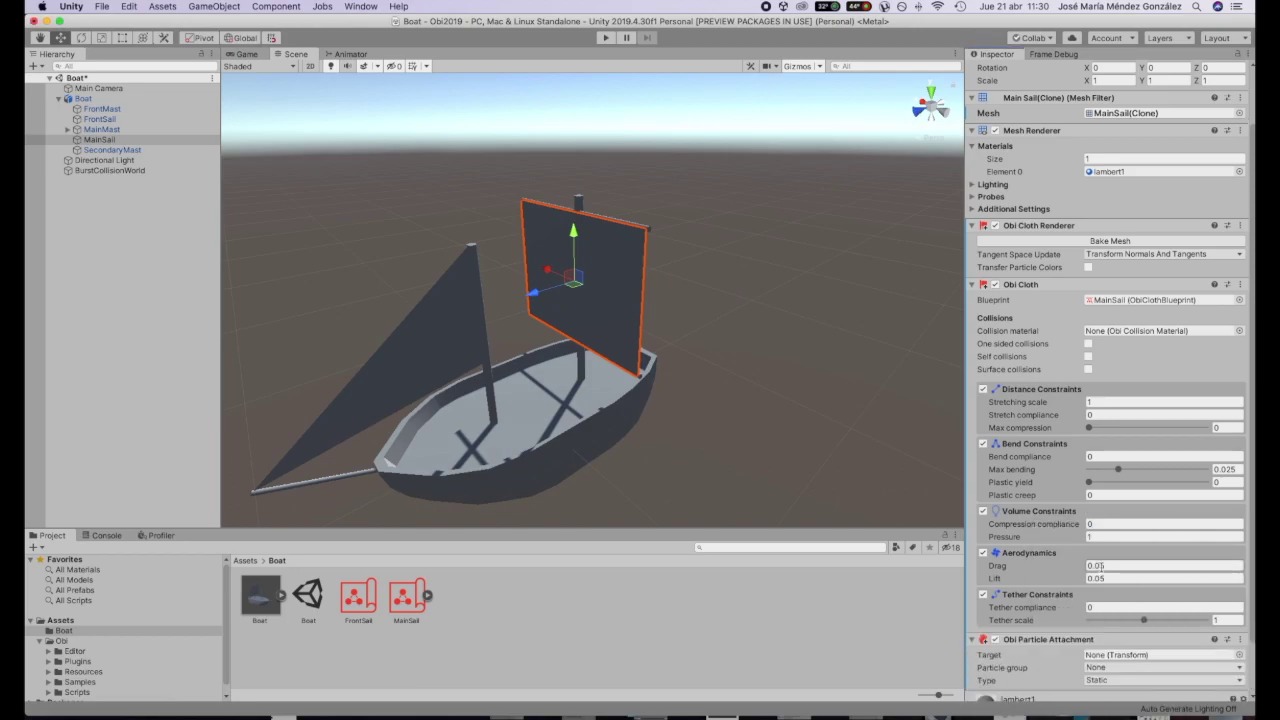
left_click(1085, 686)
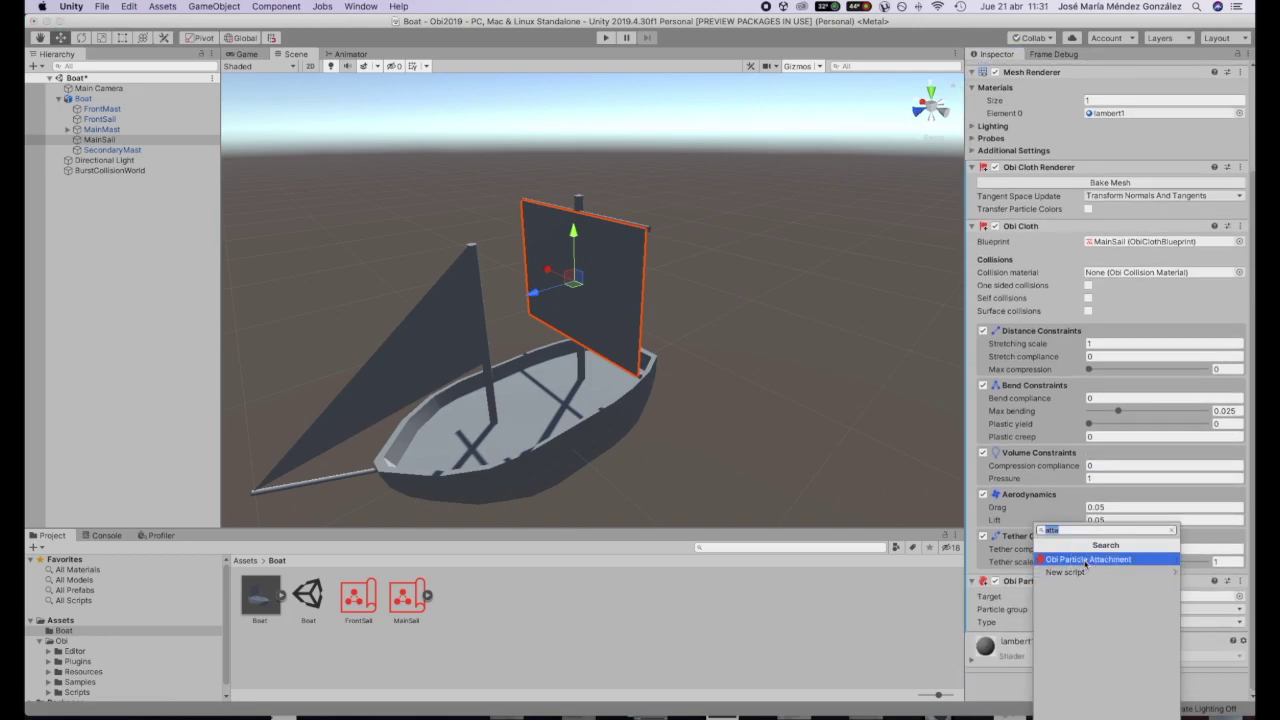
left_click(1085, 559)
scroll(1085, 565, "down", 3)
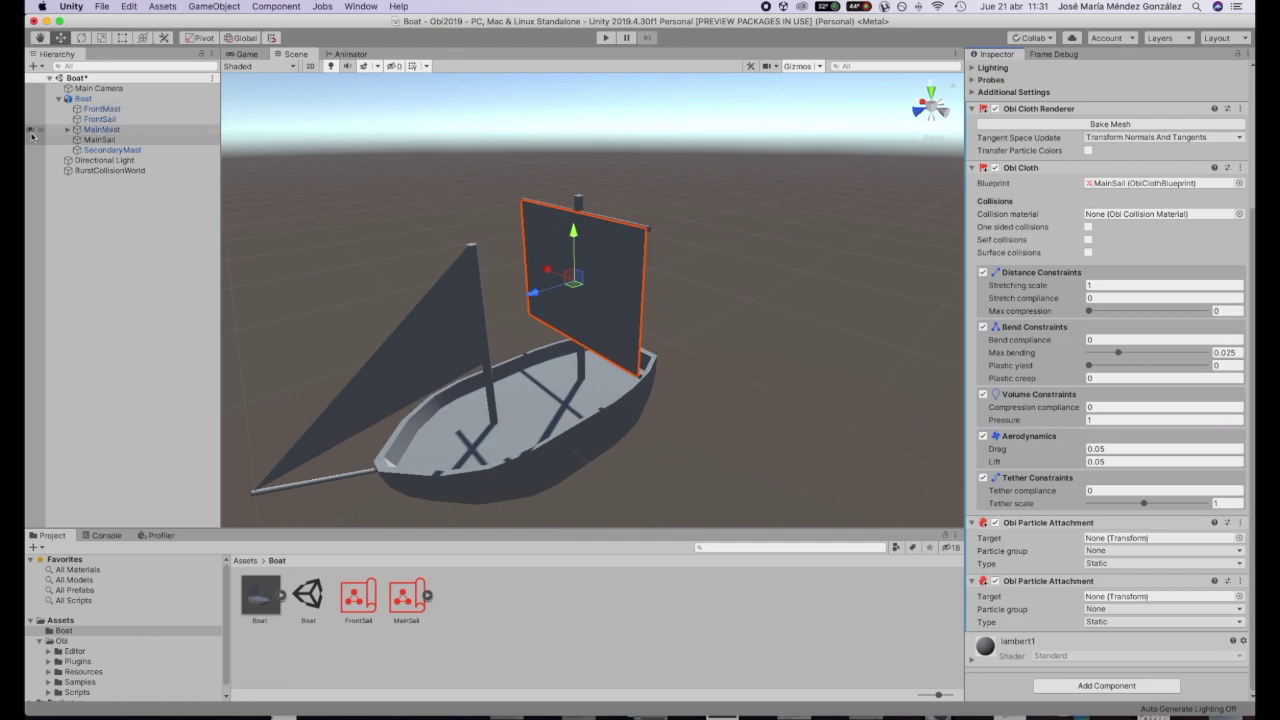
Step: Attach the main sail's bottom particle group to BottomMast with the first particle attachment
left_click(67, 130)
left_click_drag(136, 140, 1124, 537)
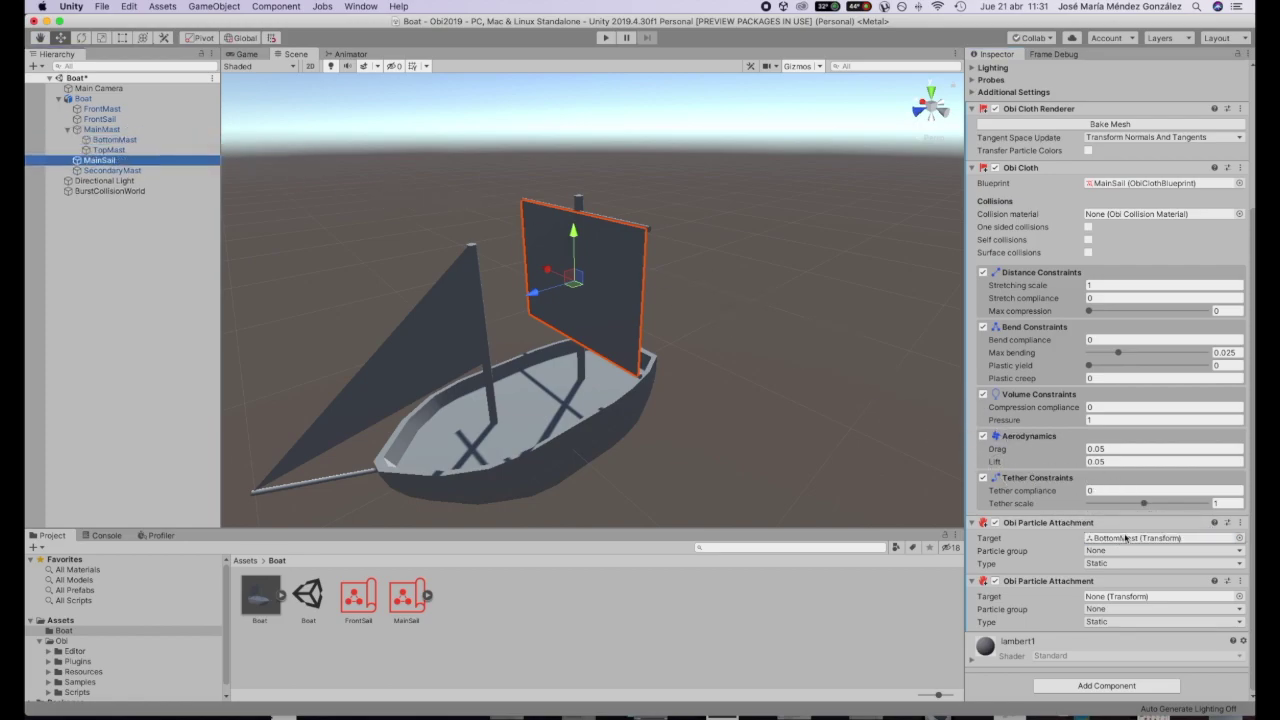
left_click_drag(480, 300, 763, 260, "alt")
left_click(642, 237)
left_click(626, 247)
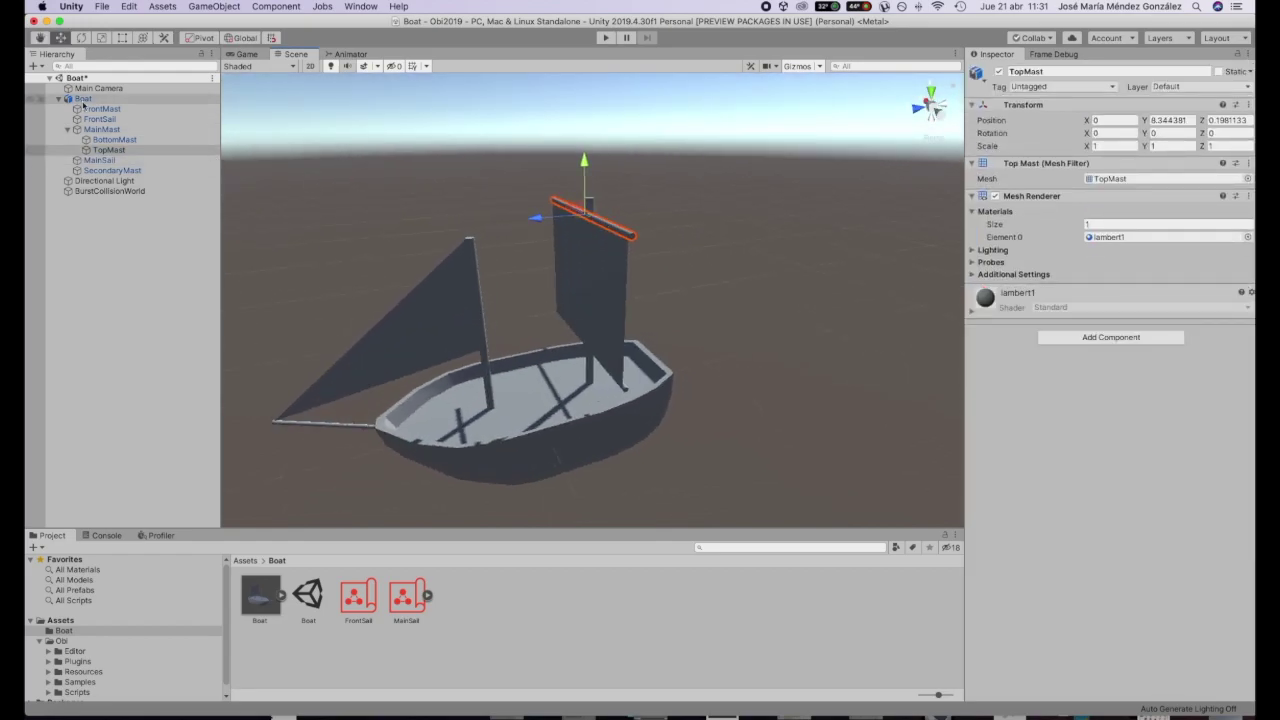
left_click(100, 160)
scroll(1103, 537, "down", 4)
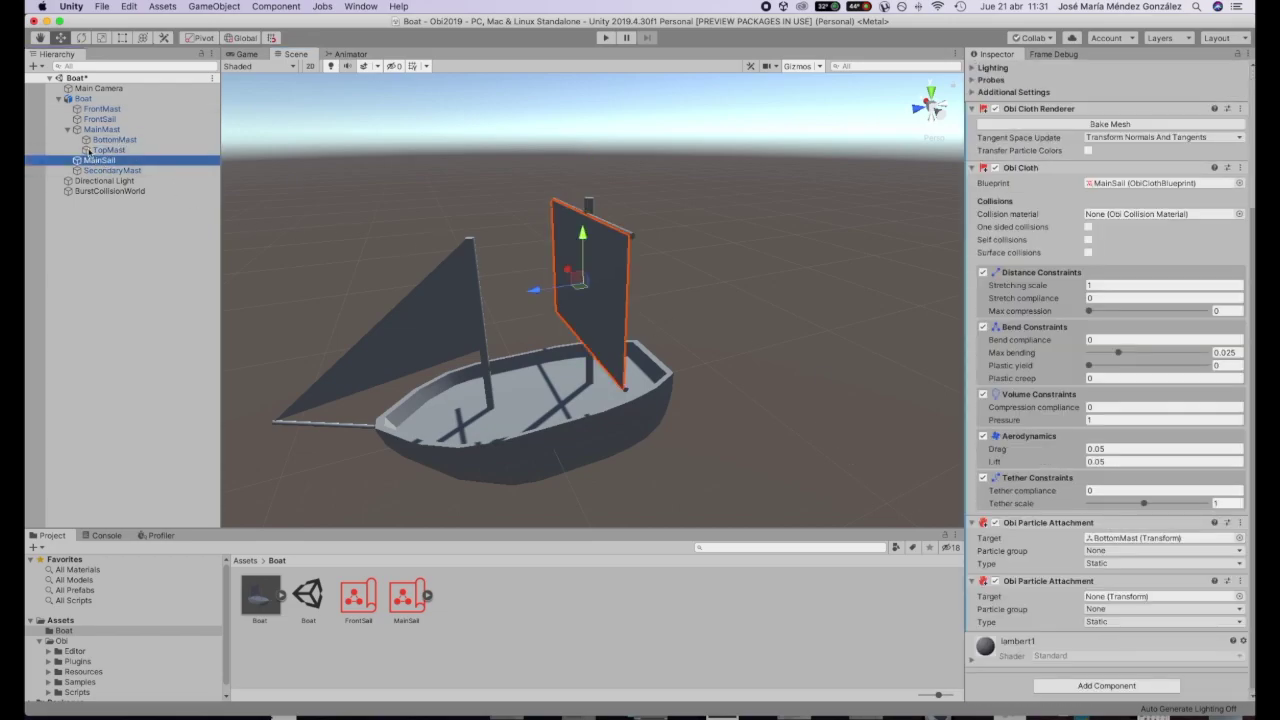
left_click_drag(113, 140, 1110, 596)
left_click(1118, 550)
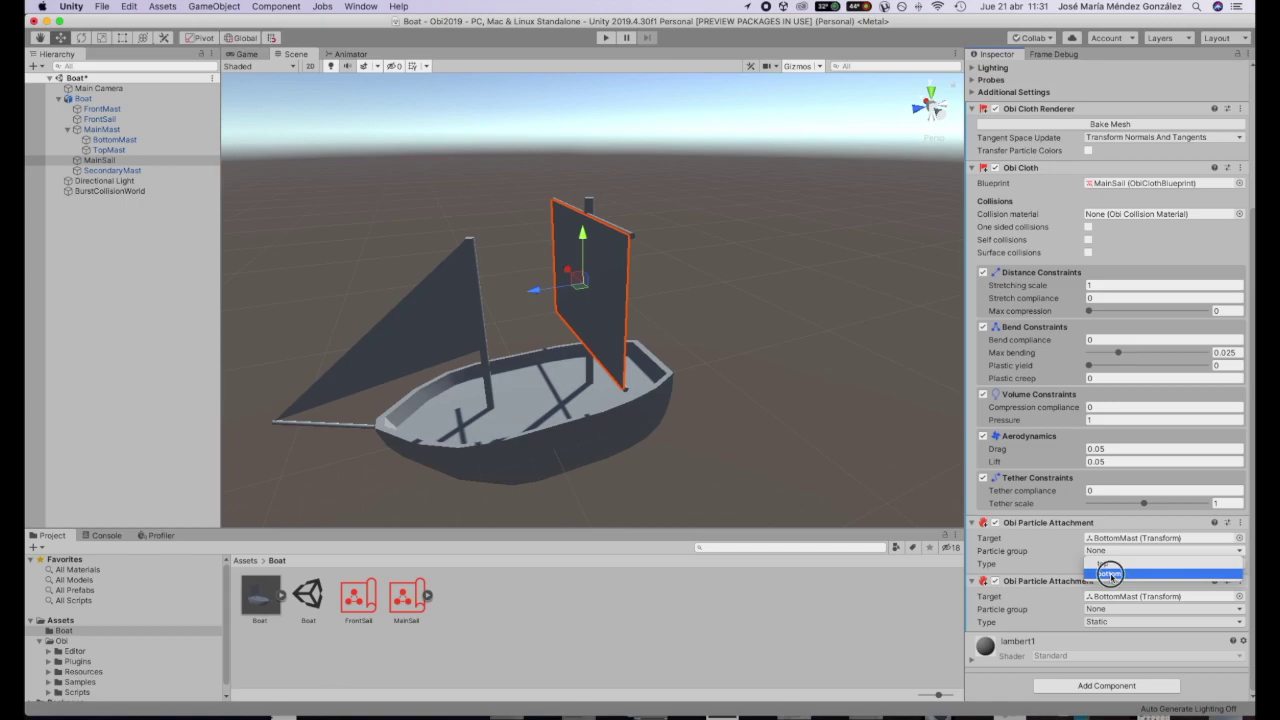
left_click(1109, 574)
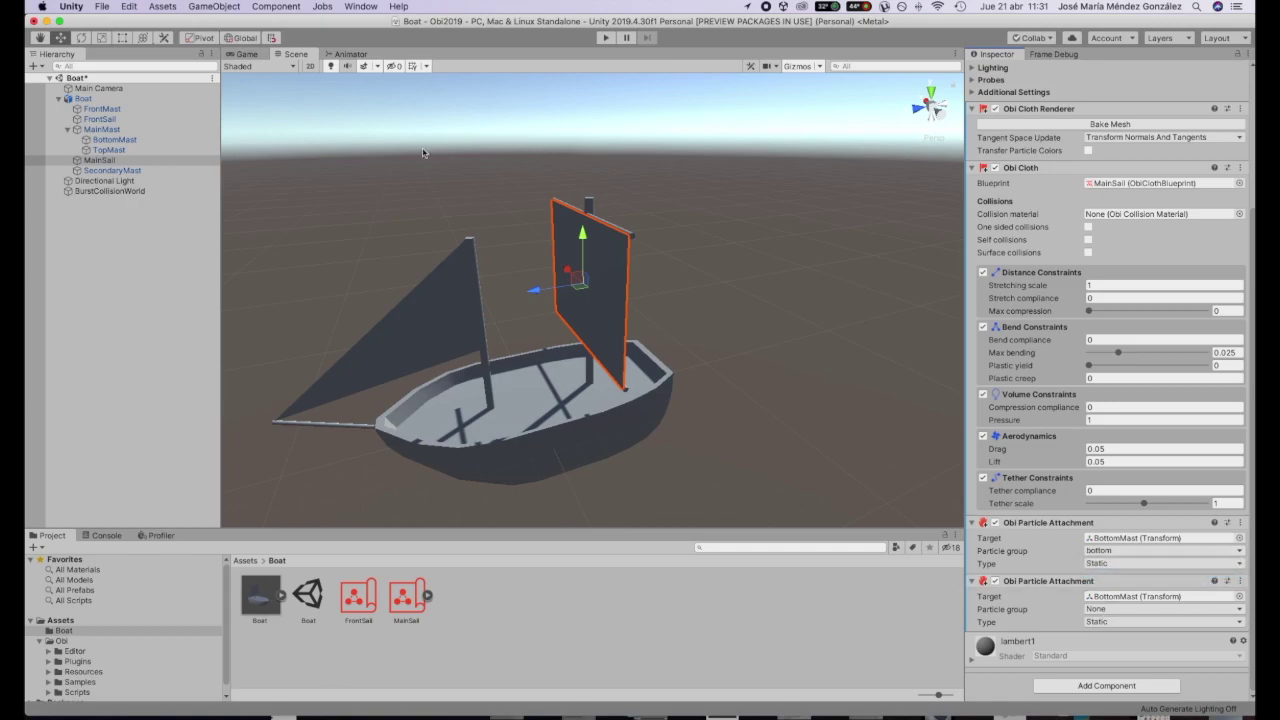
Step: Attach the main sail's top particle group to TopMast with the second particle attachment
left_click_drag(112, 150, 1114, 597)
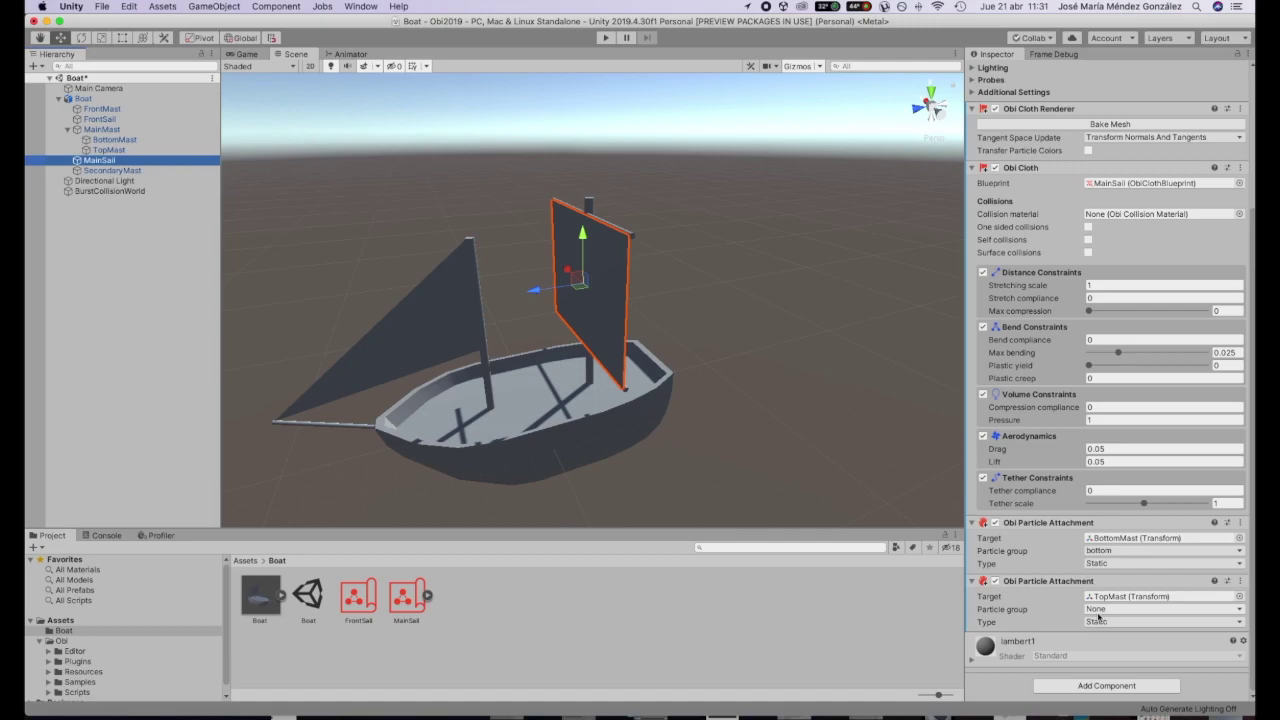
left_click(1100, 609)
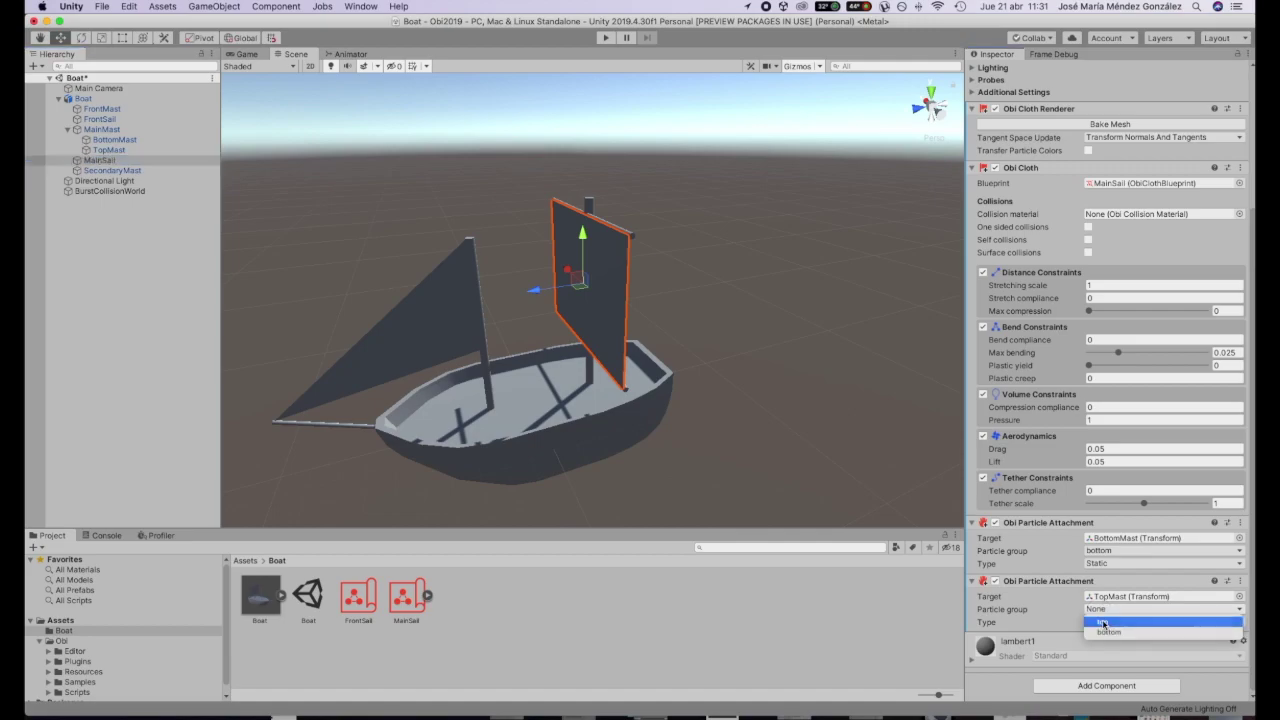
left_click(1102, 620)
left_click_drag(670, 324, 703, 320, "alt")
Step: Run the scene and move the Boat object around to test how the attached main sail reacts
left_click(612, 41)
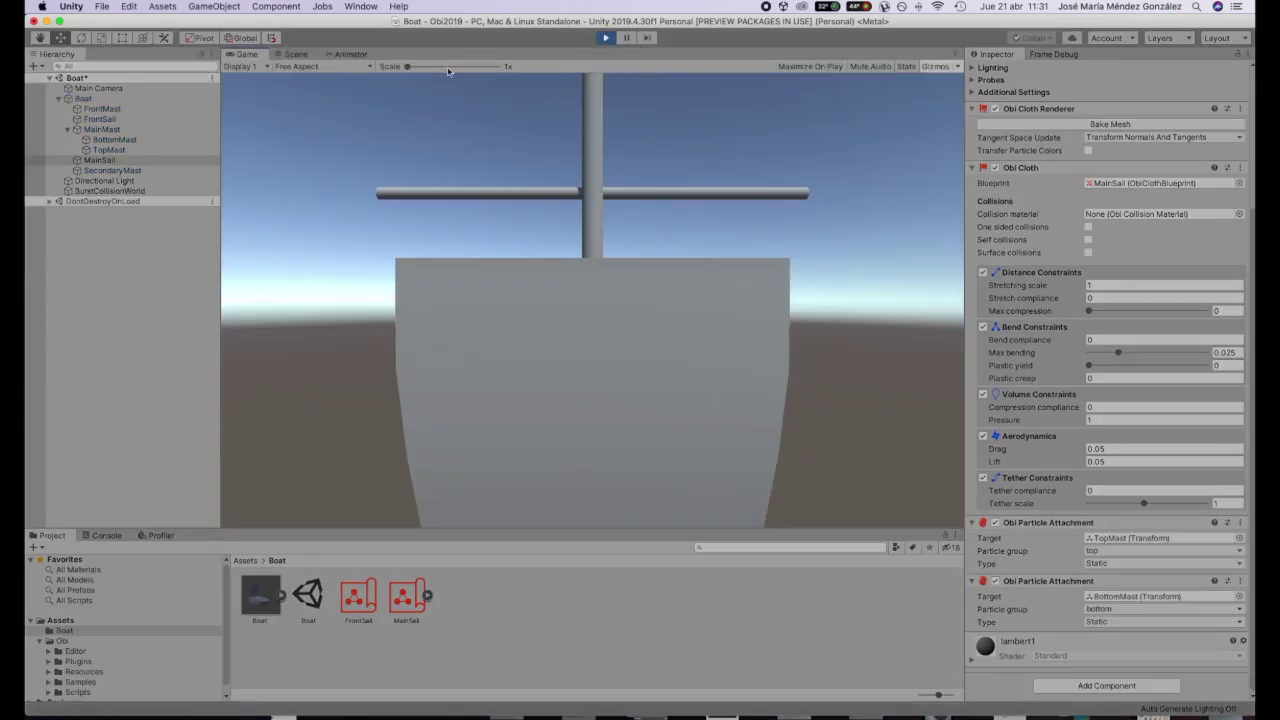
left_click(296, 54)
left_click_drag(393, 103, 660, 372, "alt")
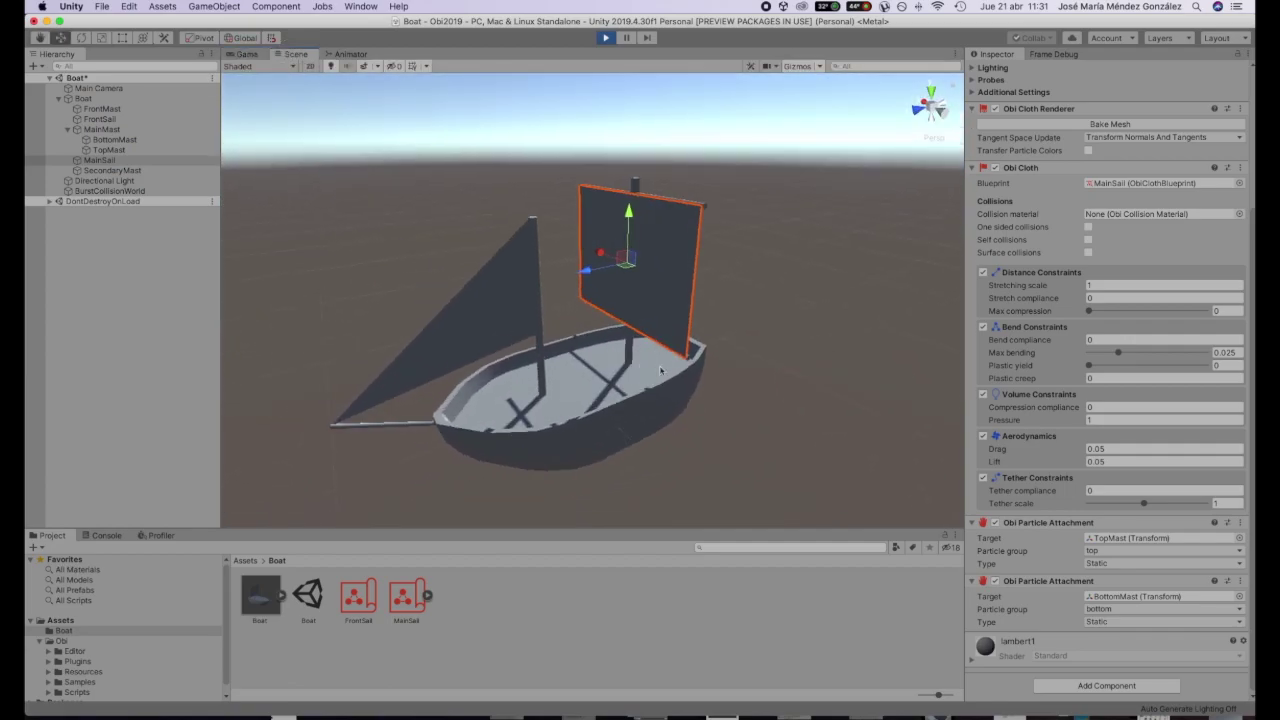
left_click(81, 100)
left_click_drag(530, 414, 695, 333)
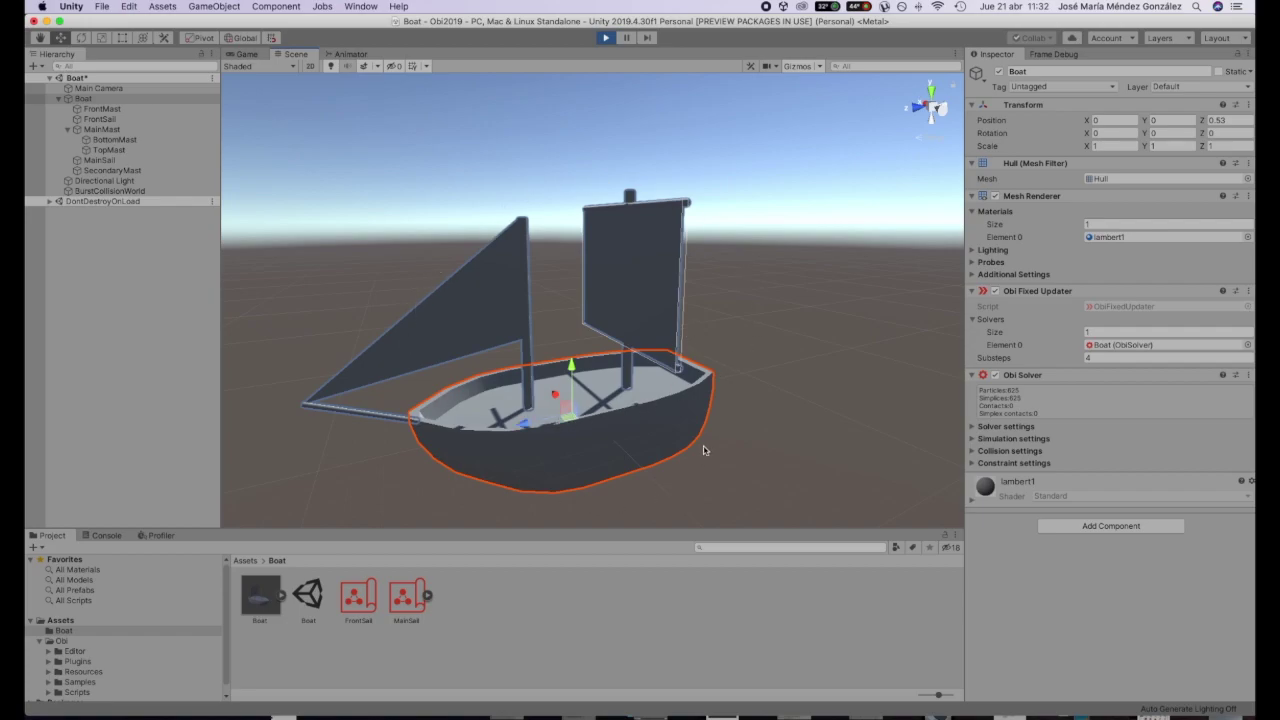
mouse_move(568, 412)
left_mouse_down()
mouse_move(606, 409)
mouse_move(629, 452)
mouse_move(718, 443)
mouse_move(566, 404)
left_mouse_up()
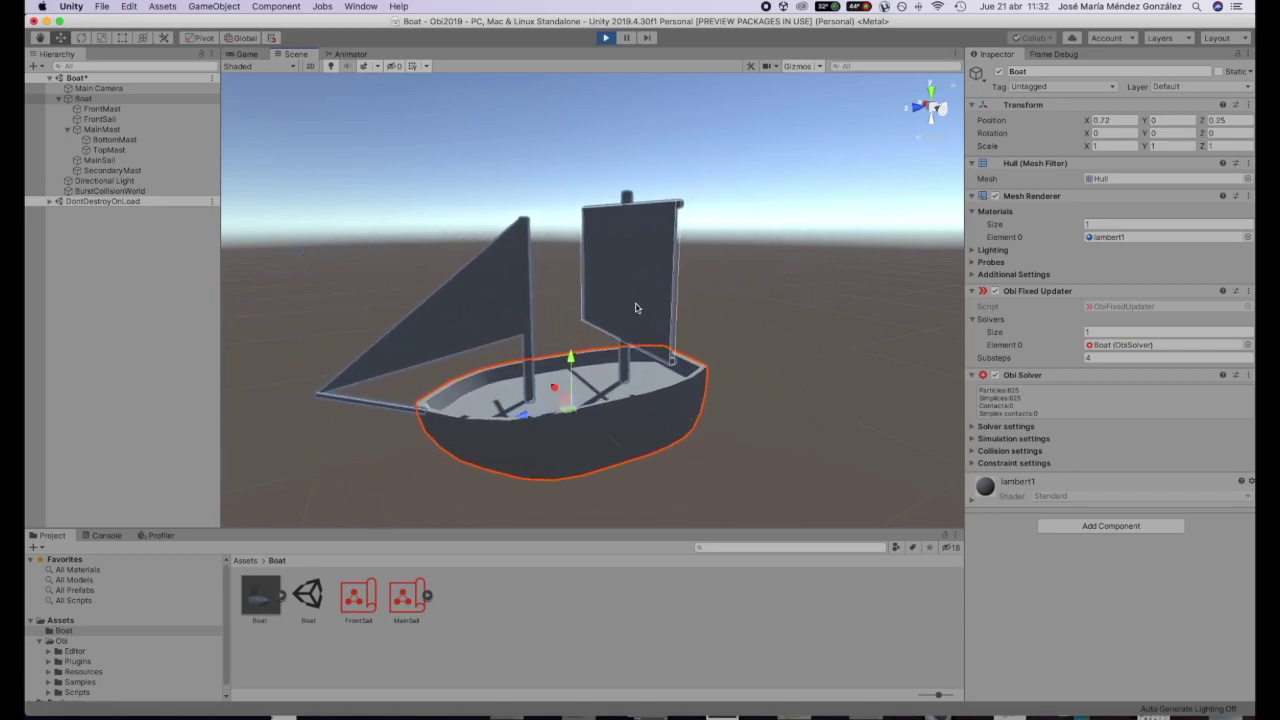
Step: Try a World Linear Inertia Scale of about 0.533 on the running Boat solver and move the boat along its length
left_click(973, 439)
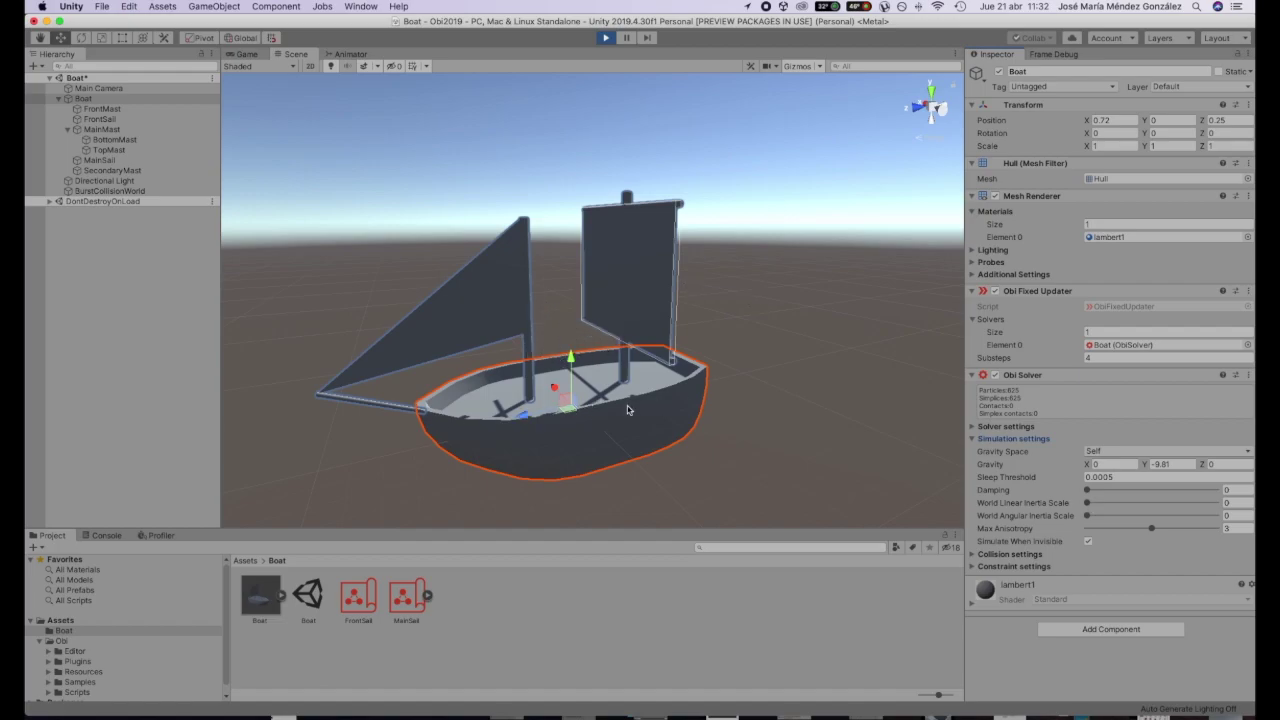
left_click_drag(1096, 504, 1158, 505)
left_click_drag(512, 410, 580, 422)
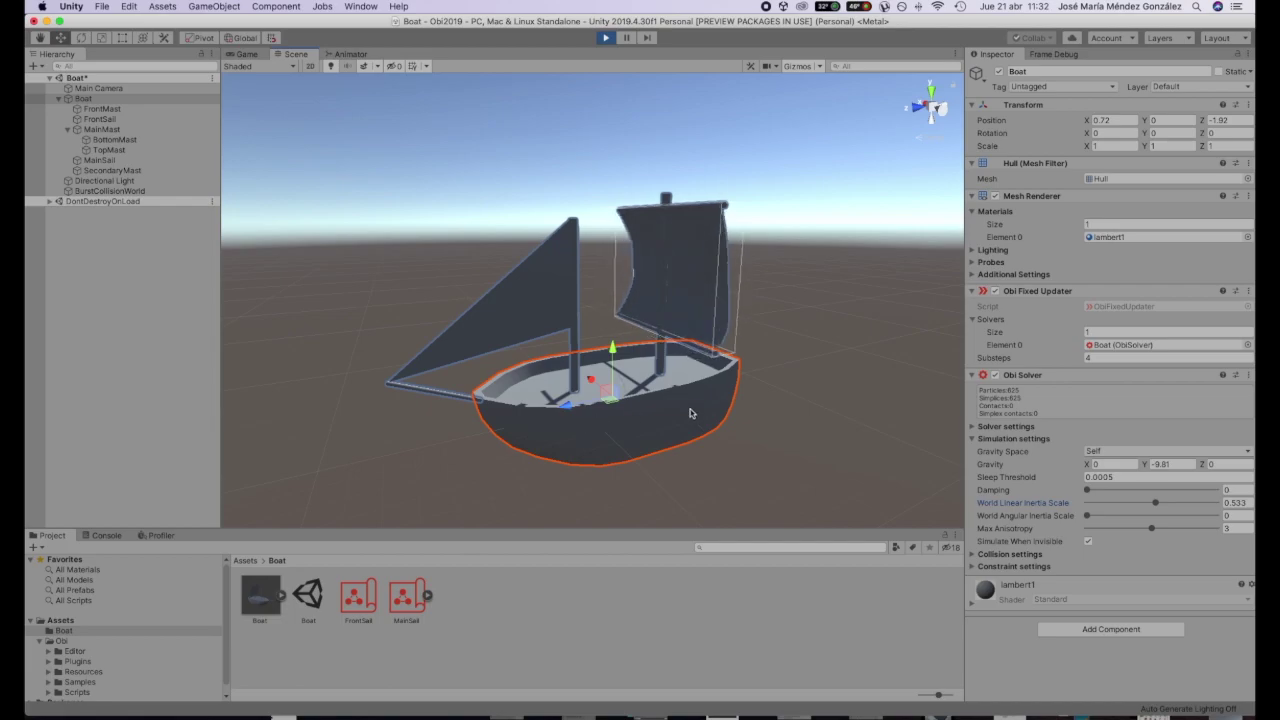
Step: Try a World Angular Inertia Scale of about 0.263 on the running Boat solver while rotating the boat about its vertical axis
left_click(81, 37)
mouse_move(624, 430)
left_mouse_down()
mouse_move(614, 423)
mouse_move(966, 406)
mouse_move(605, 446)
mouse_move(543, 434)
mouse_move(880, 414)
mouse_move(630, 436)
left_mouse_up()
left_click(1122, 516)
mouse_move(605, 428)
left_mouse_down()
mouse_move(814, 417)
mouse_move(489, 434)
mouse_move(826, 429)
mouse_move(574, 430)
mouse_move(597, 430)
left_mouse_up()
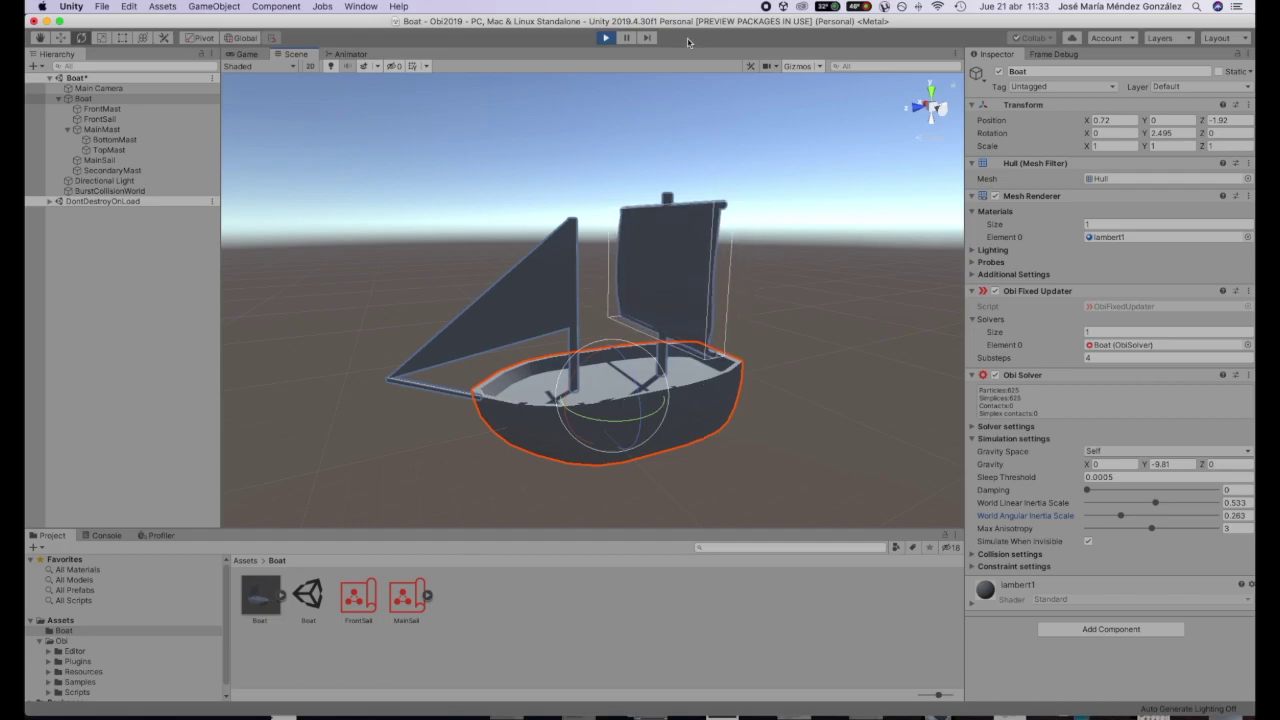
Step: Stop the running scene and set the Boat solver's World Linear and World Angular Inertia Scales in edit mode
key("super+p")
left_click(1135, 514)
left_click(1135, 527)
Step: Assign the FrontSail mesh as the FrontSail cloth blueprint's input mesh and generate the blueprint
left_click_drag(763, 302, 638, 349, "alt")
left_click(530, 332)
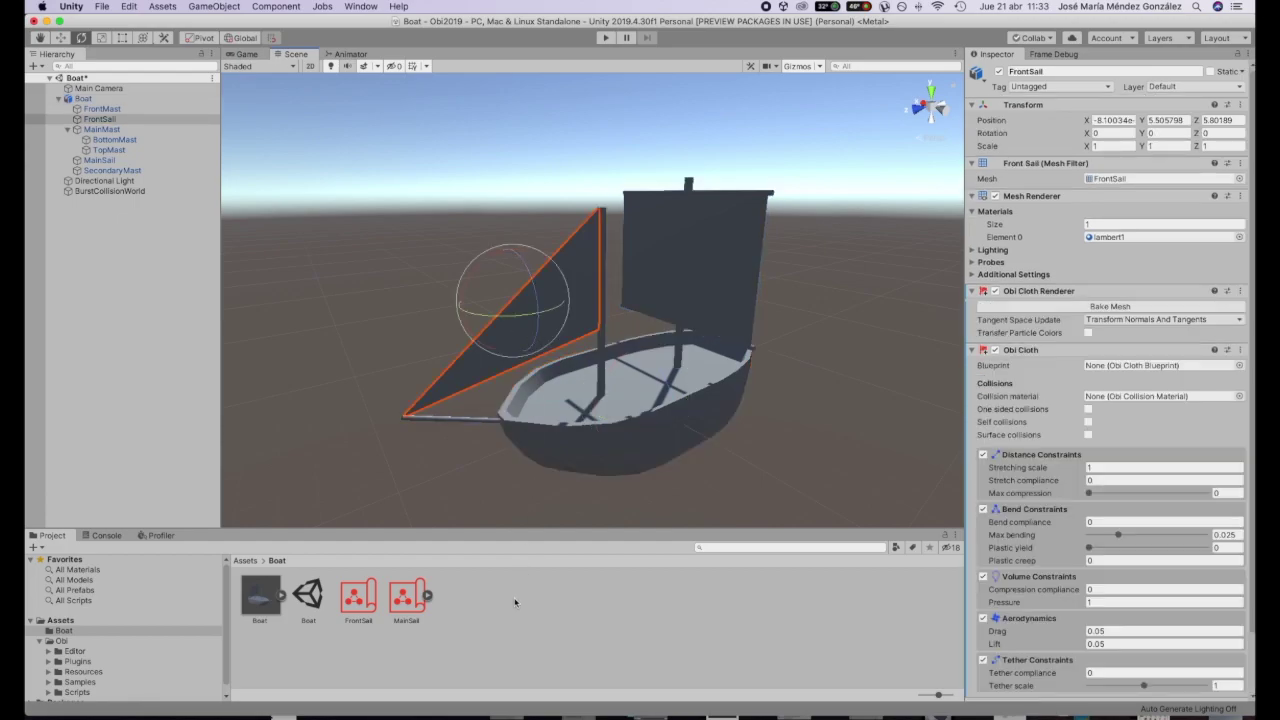
left_click(360, 600)
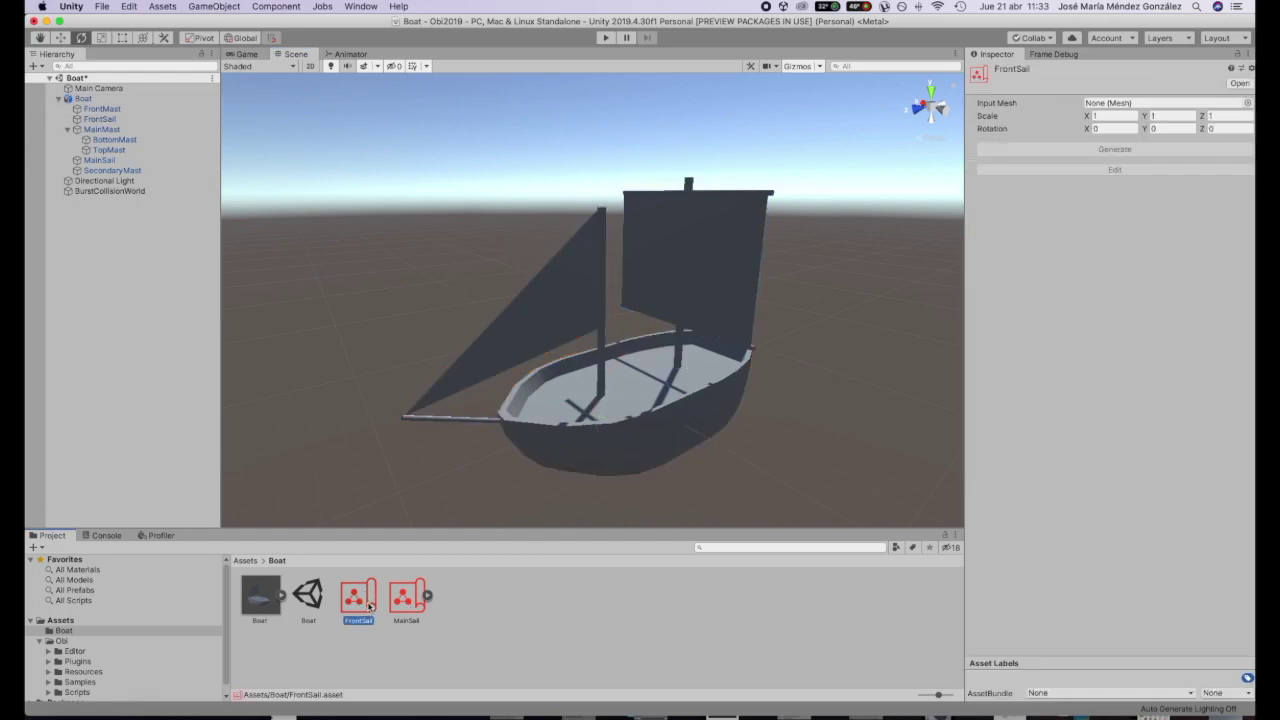
left_click(1247, 102)
double_click(795, 384)
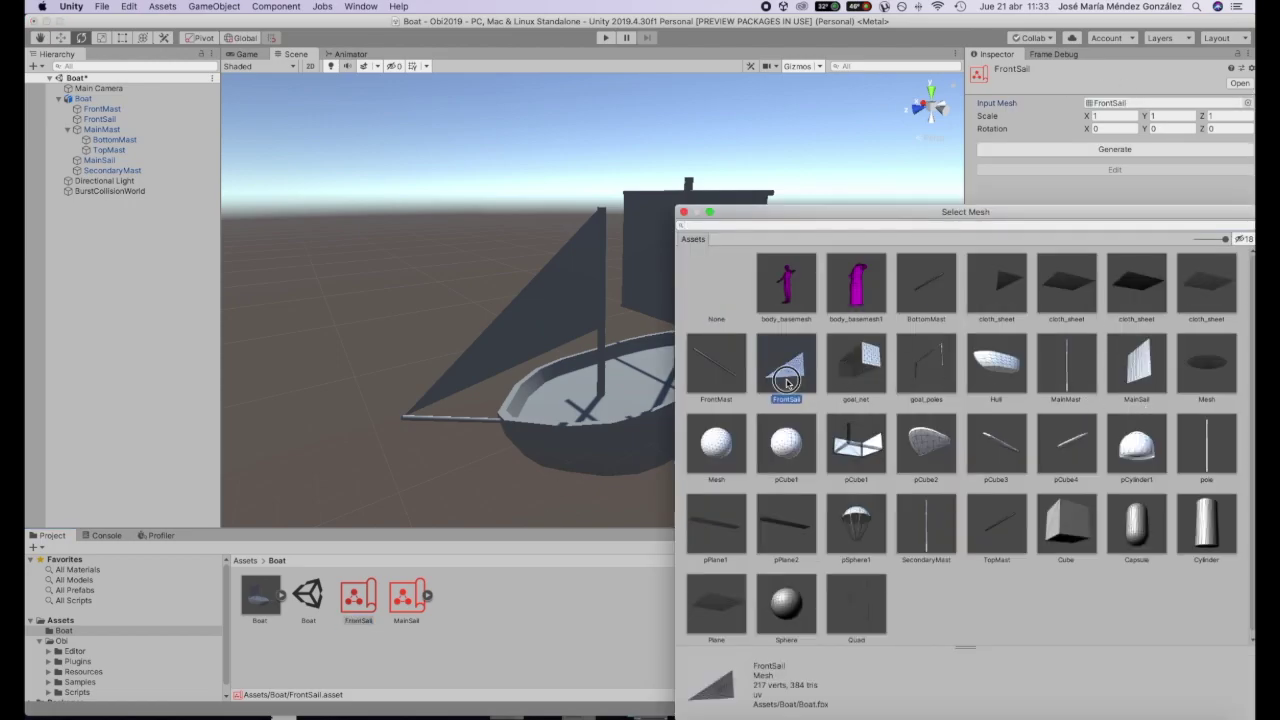
left_click(1094, 150)
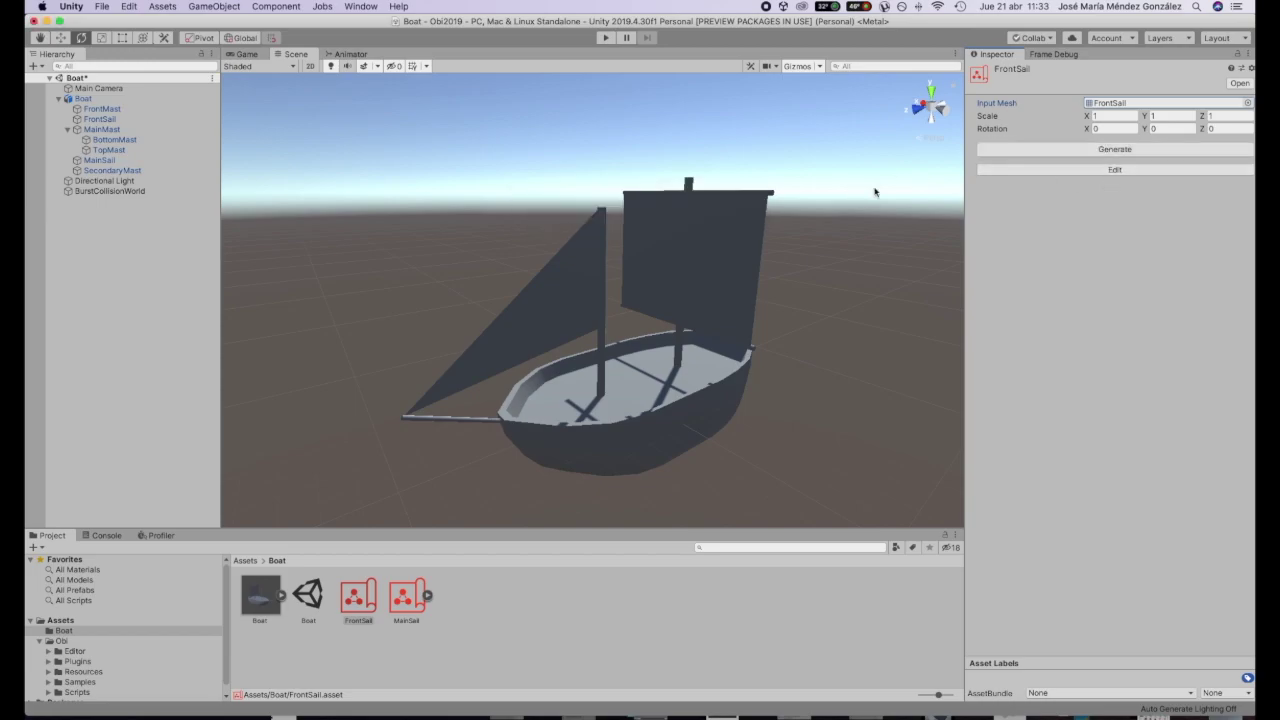
Step: Open the FrontSail blueprint for editing, saving the scene, and create a particle group named "top" from the sail's topmost particle
left_click(747, 255)
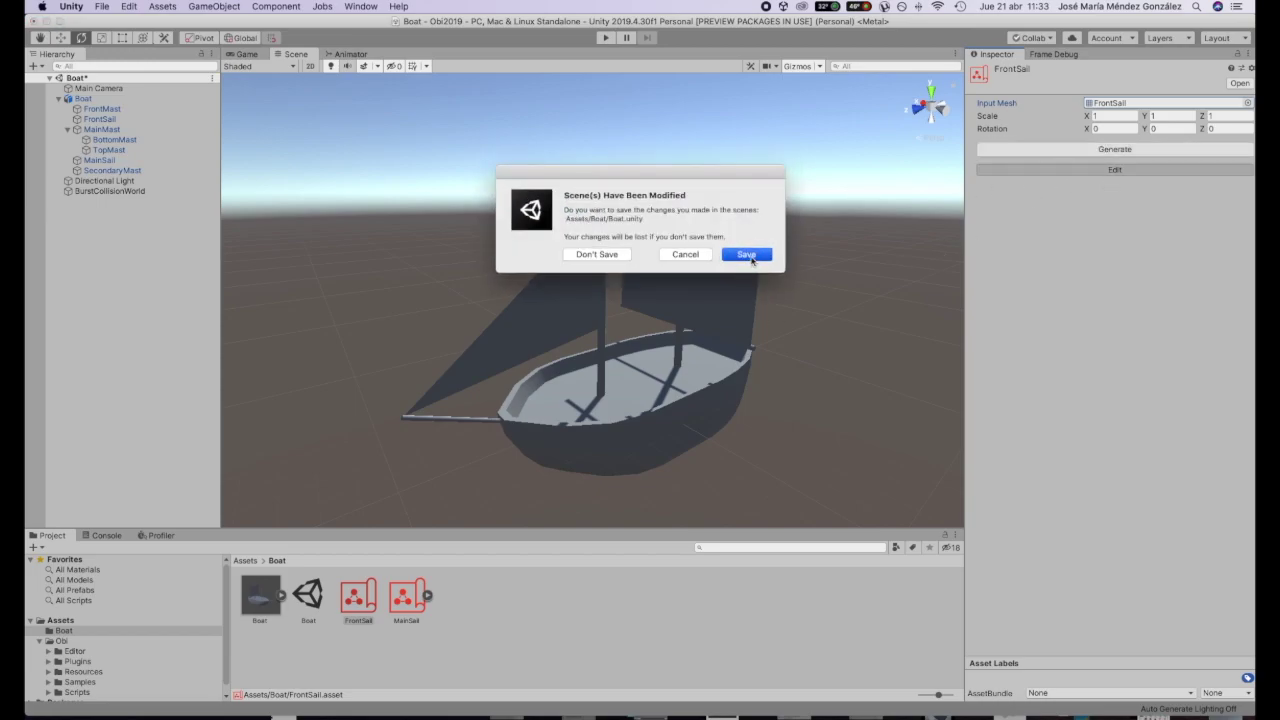
left_click_drag(770, 263, 770, 248, "alt")
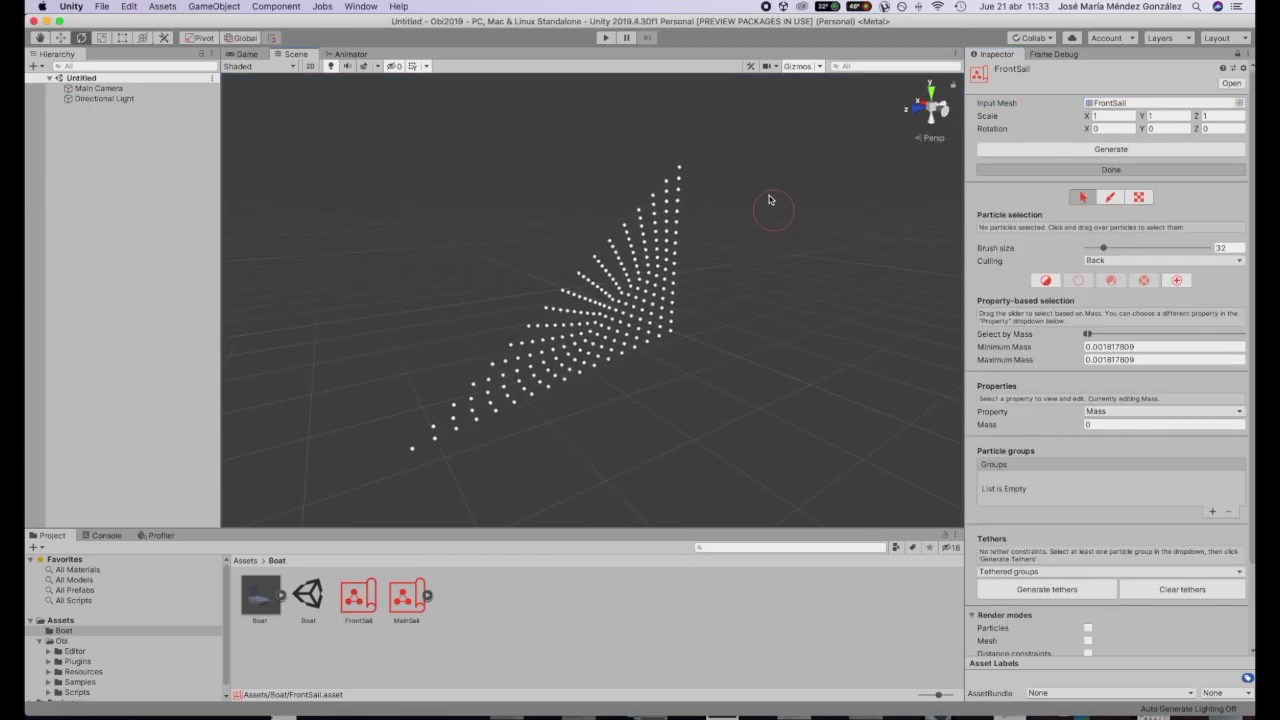
left_click(683, 156)
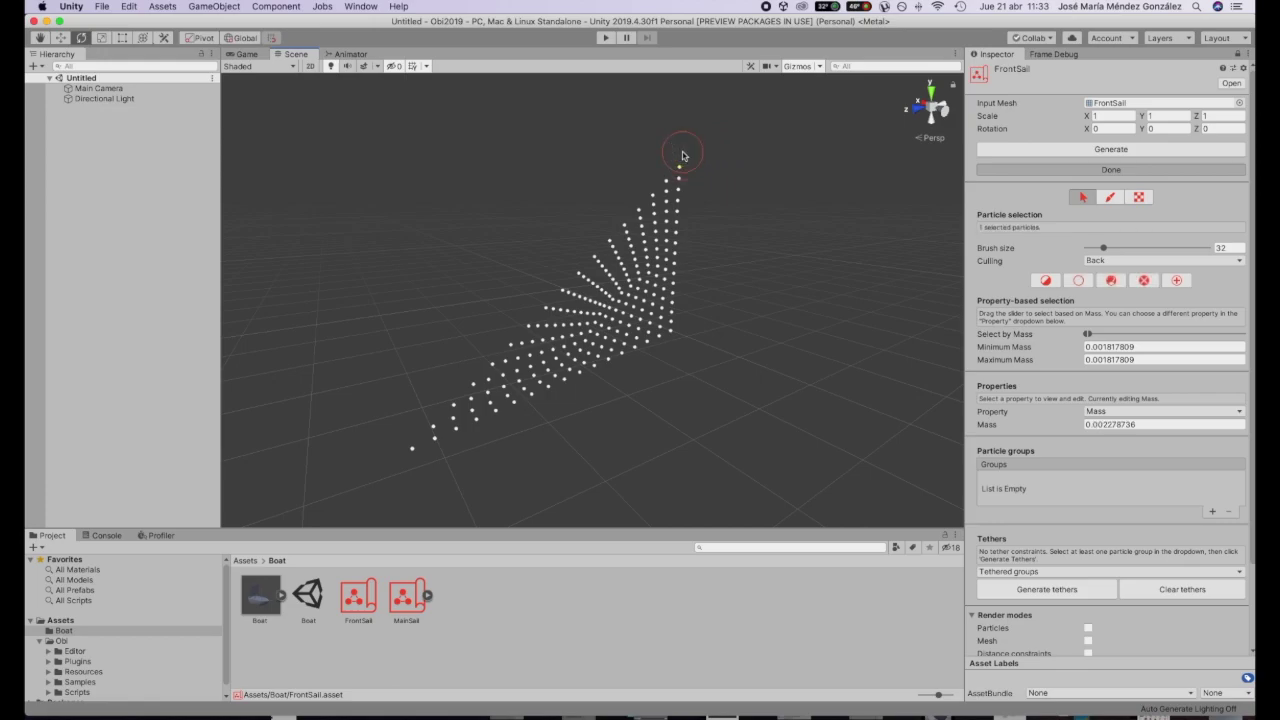
left_click(1212, 511)
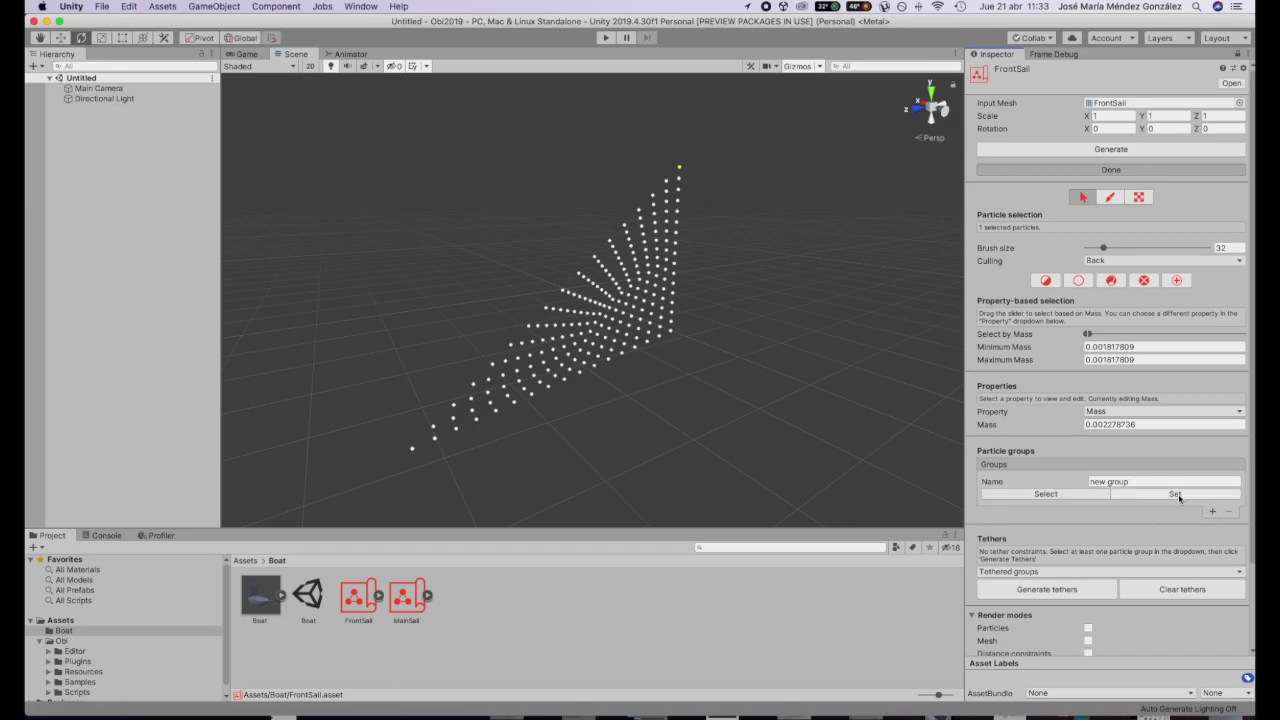
left_click(1176, 482)
type("top")
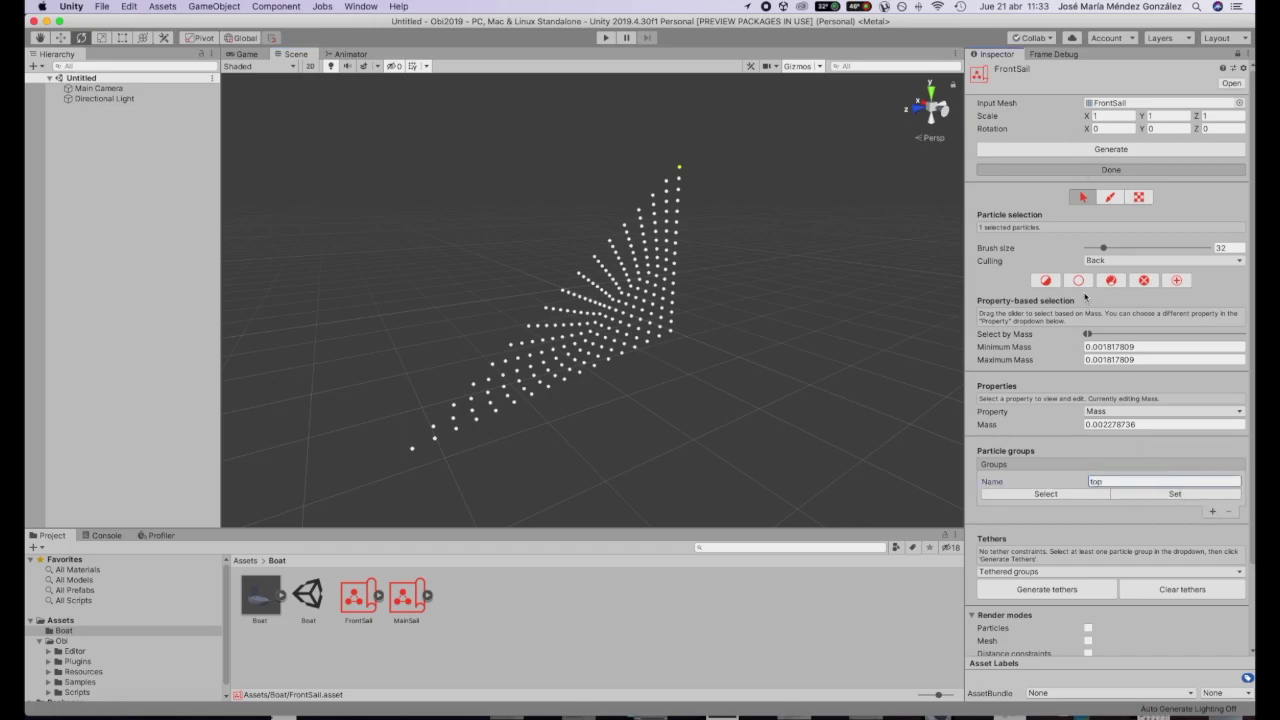
key("Return")
Step: Create a particle group named "bottom" from the particle at the sail's lower corner beside the mast
left_click(1105, 482)
left_click(1212, 511)
left_click(1154, 512)
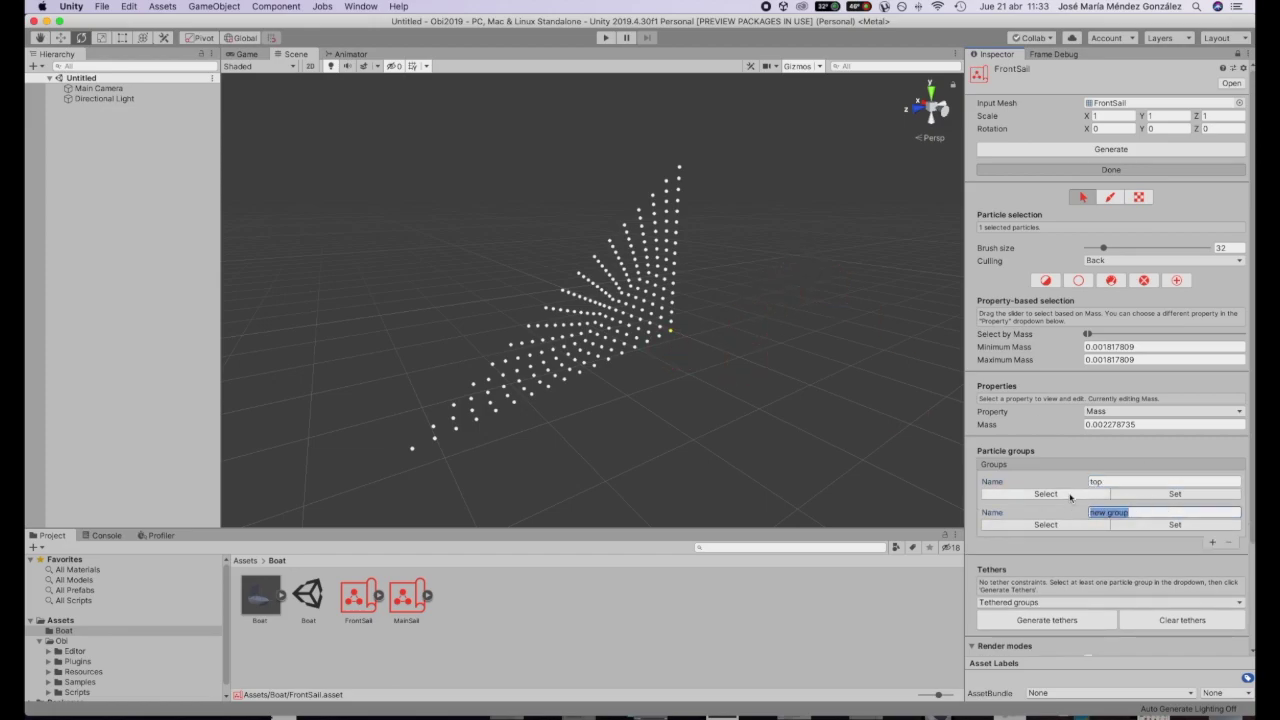
type("bottom")
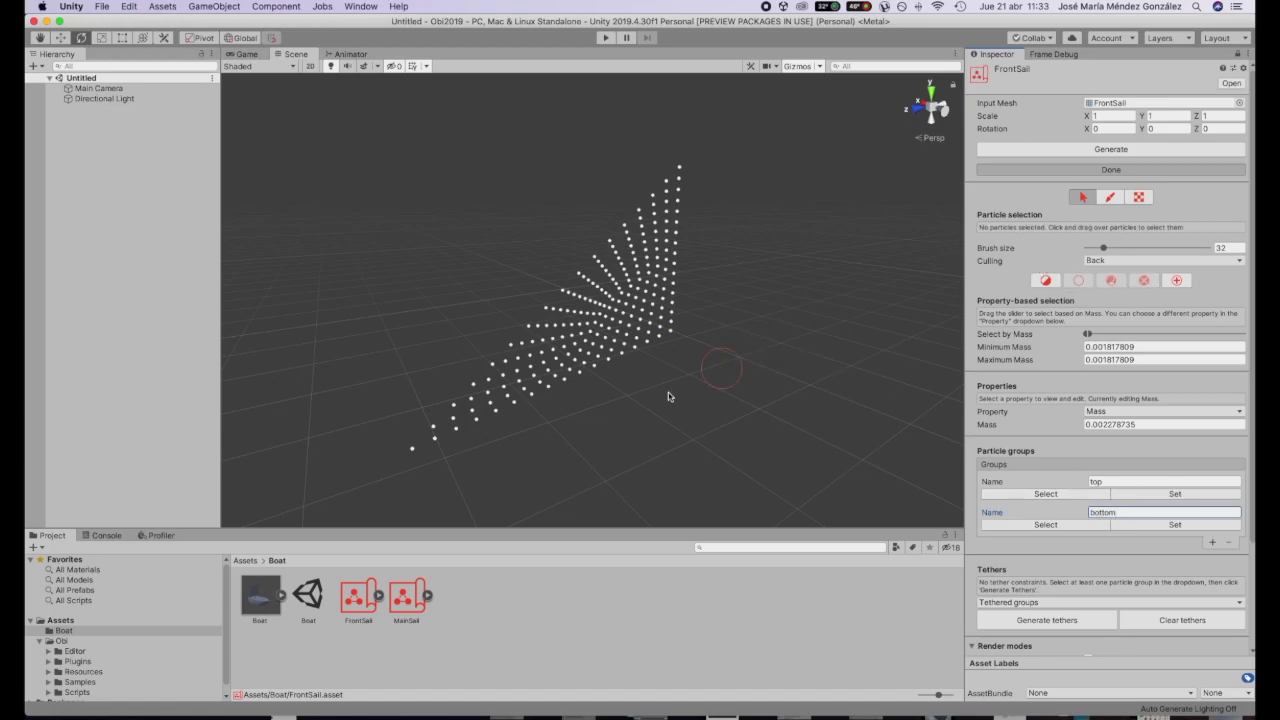
Step: Create a particle group named "front" from the sail's foremost tip particle and finish editing the blueprint
left_click(411, 448)
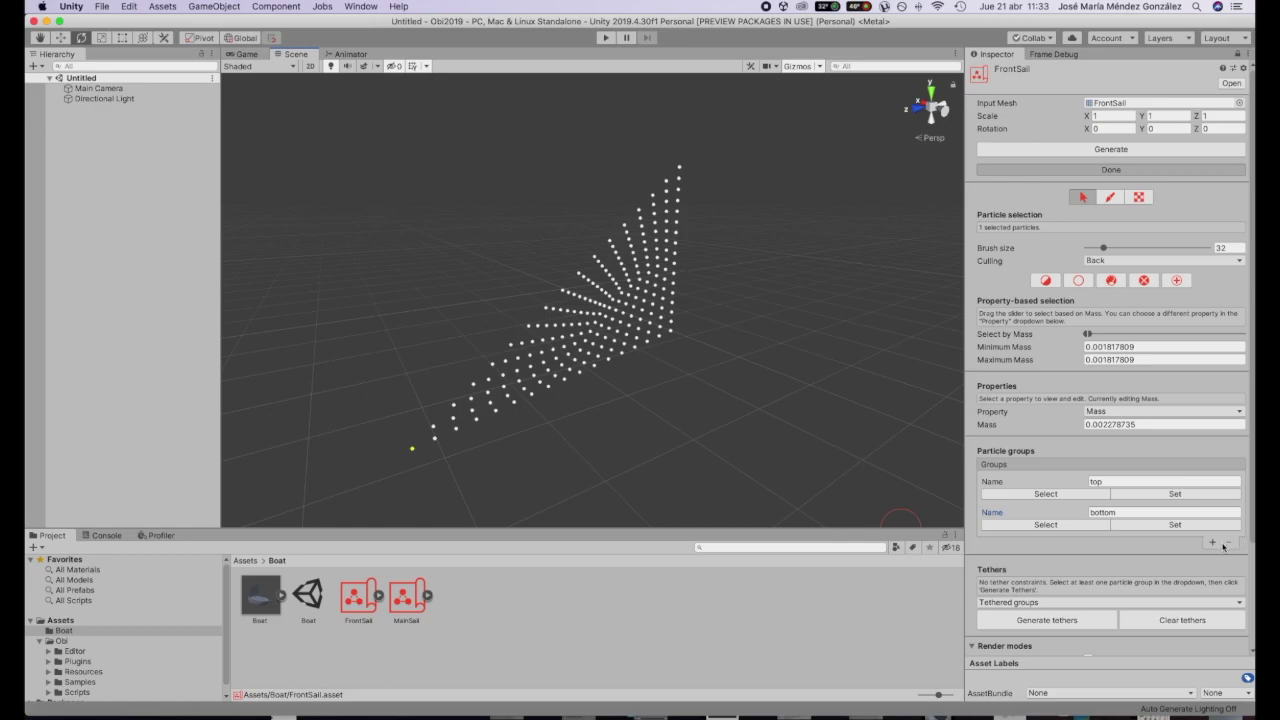
left_click(1212, 542)
left_click(1128, 543)
type("front")
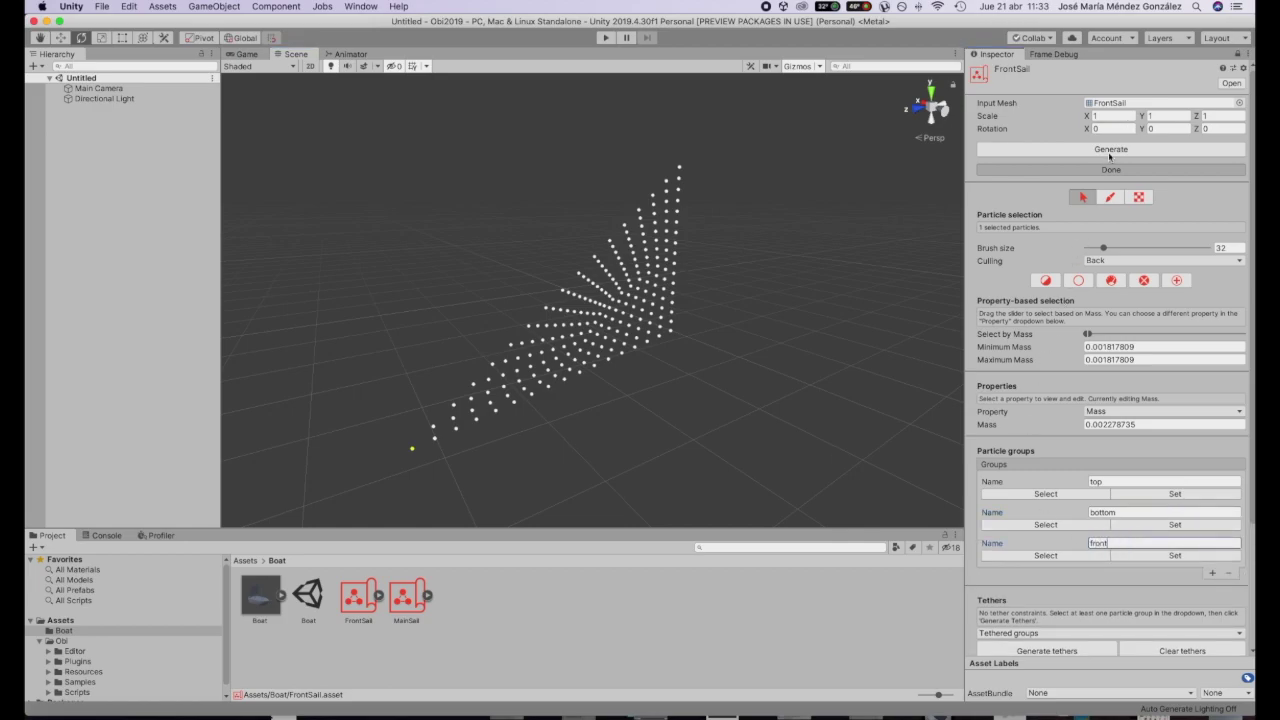
left_click(1110, 172)
Step: Assign the FrontSail blueprint to the front sail's Obi Cloth component
left_click_drag(601, 229, 566, 280, "alt")
scroll(738, 311, "down", 4)
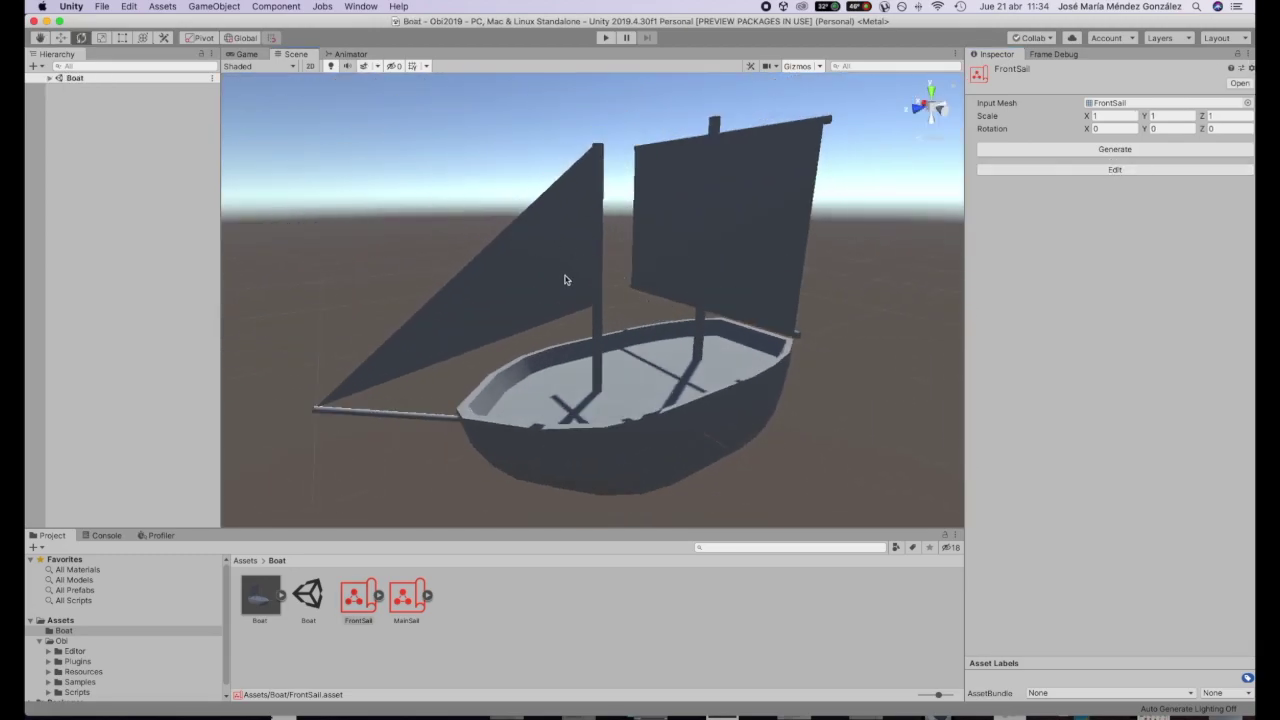
left_click(547, 258)
left_click(503, 334)
mouse_move(361, 608)
left_mouse_down()
mouse_move(1064, 434)
mouse_move(1163, 369)
left_mouse_up()
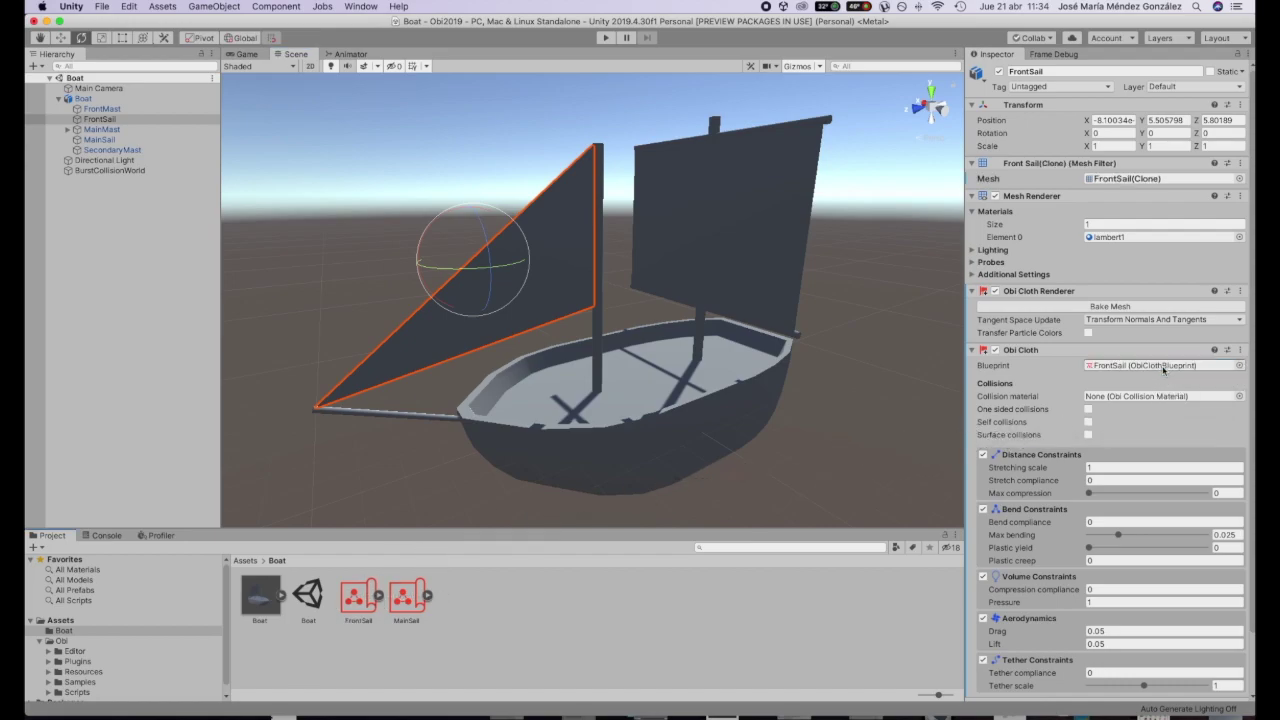
Step: Run the scene to check how the unattached front sail behaves, and stop it
left_click(606, 38)
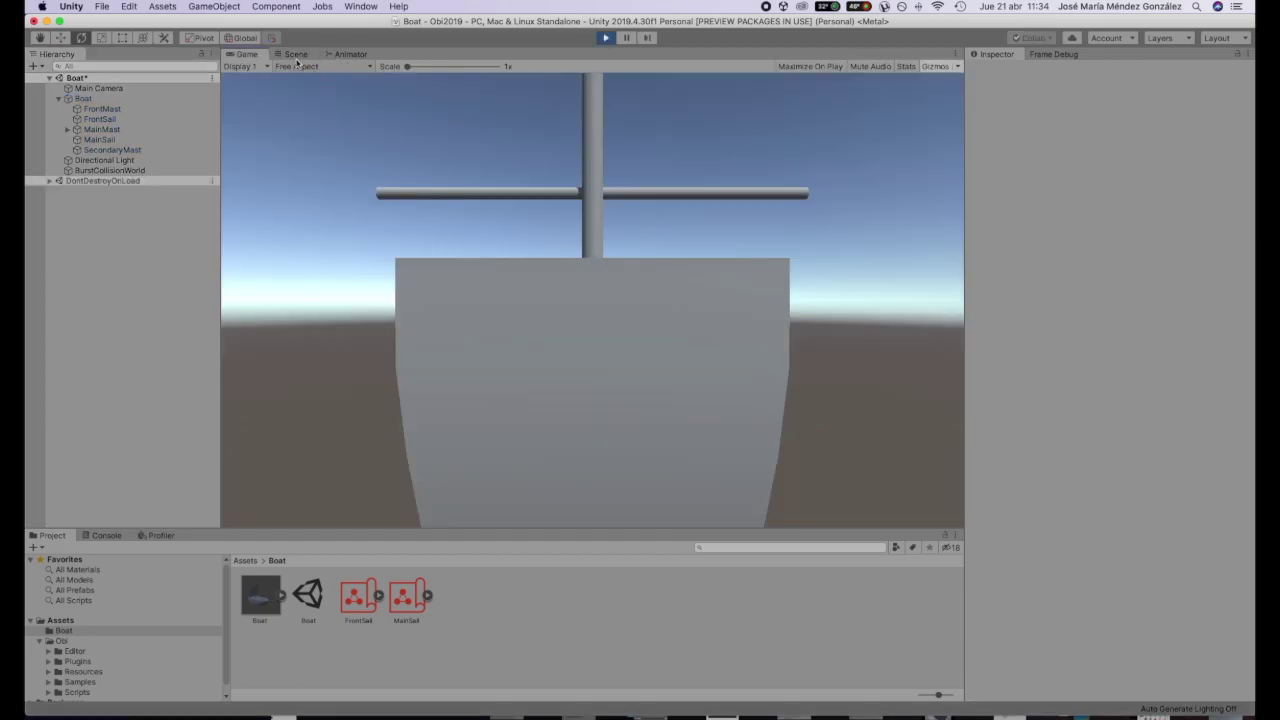
left_click(295, 55)
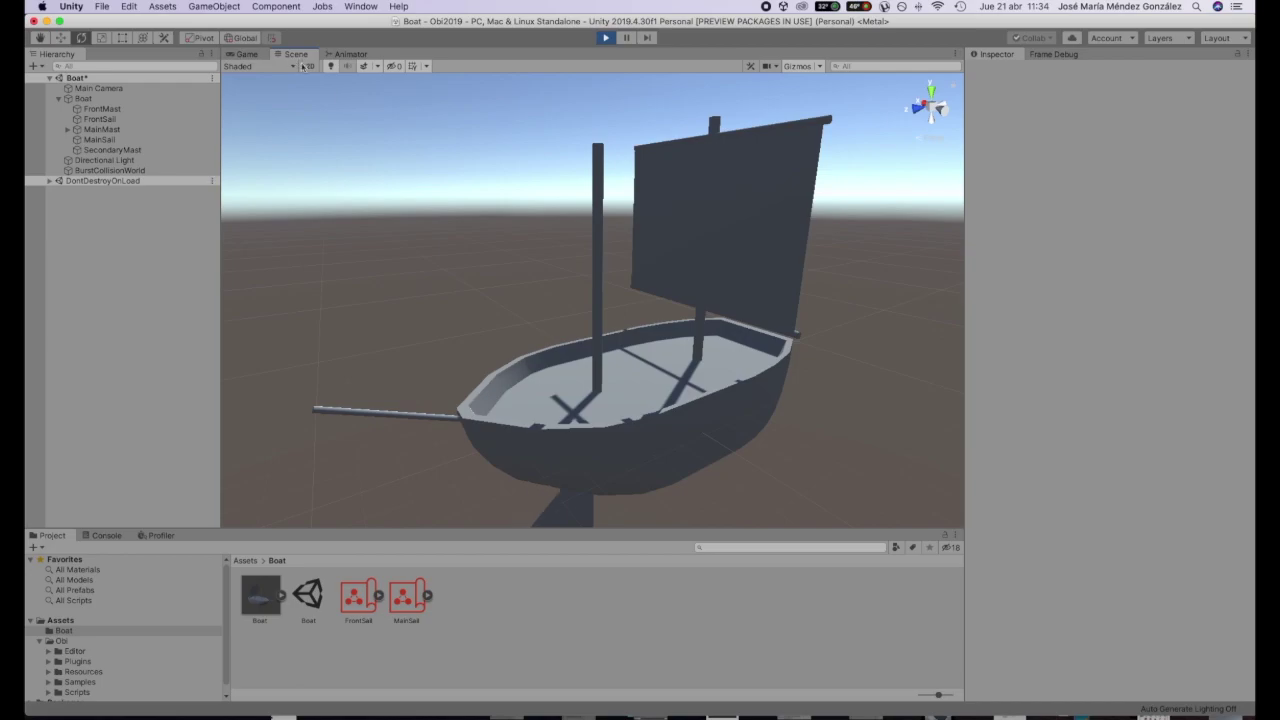
left_click_drag(640, 260, 730, 337, "alt")
scroll(658, 280, "down", 3)
left_click_drag(660, 277, 629, 420, "alt")
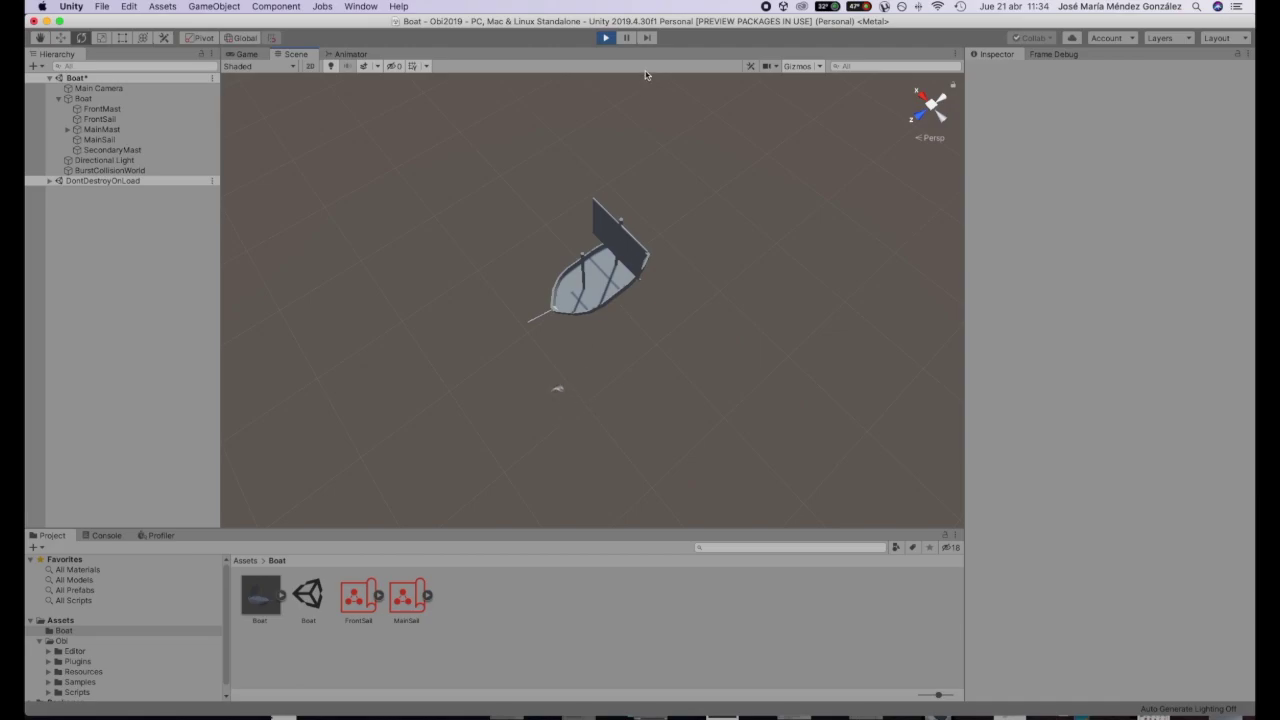
left_click(607, 38)
Step: Add three Obi Particle Attachment components to the FrontSail object
left_click_drag(637, 180, 563, 236, "alt")
left_click(563, 236)
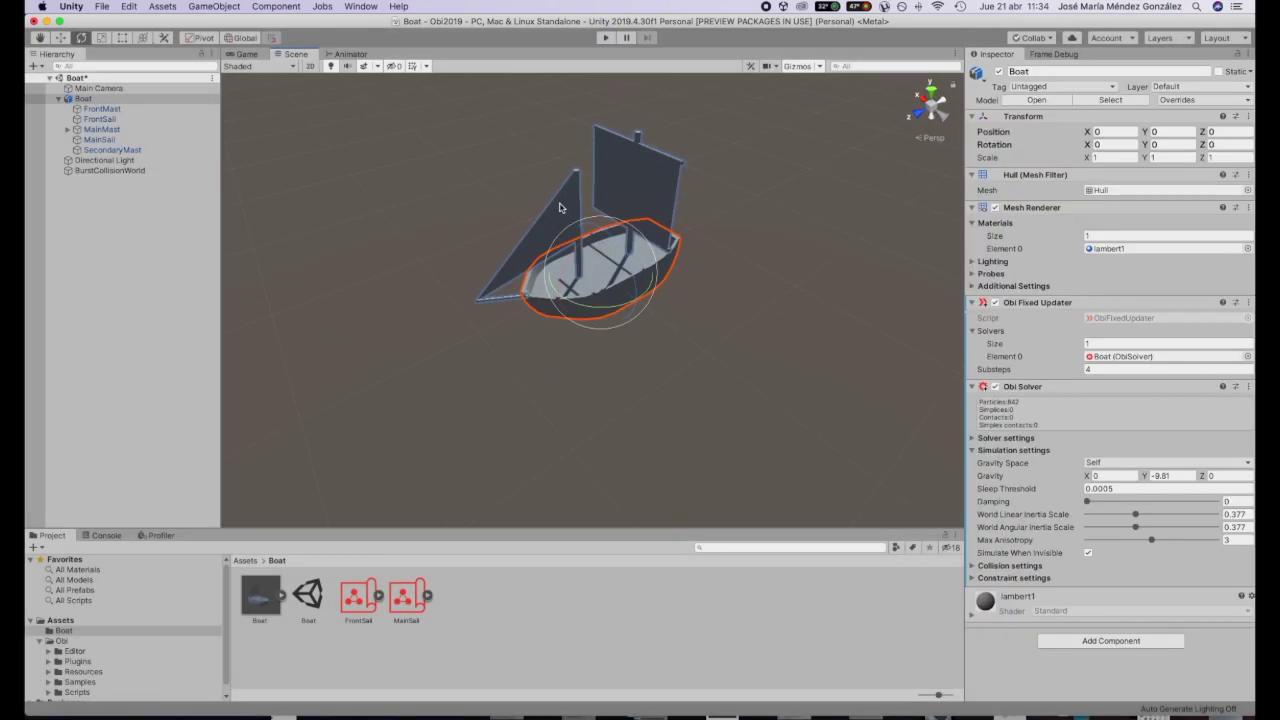
left_click(560, 208)
scroll(1108, 600, "down", 3)
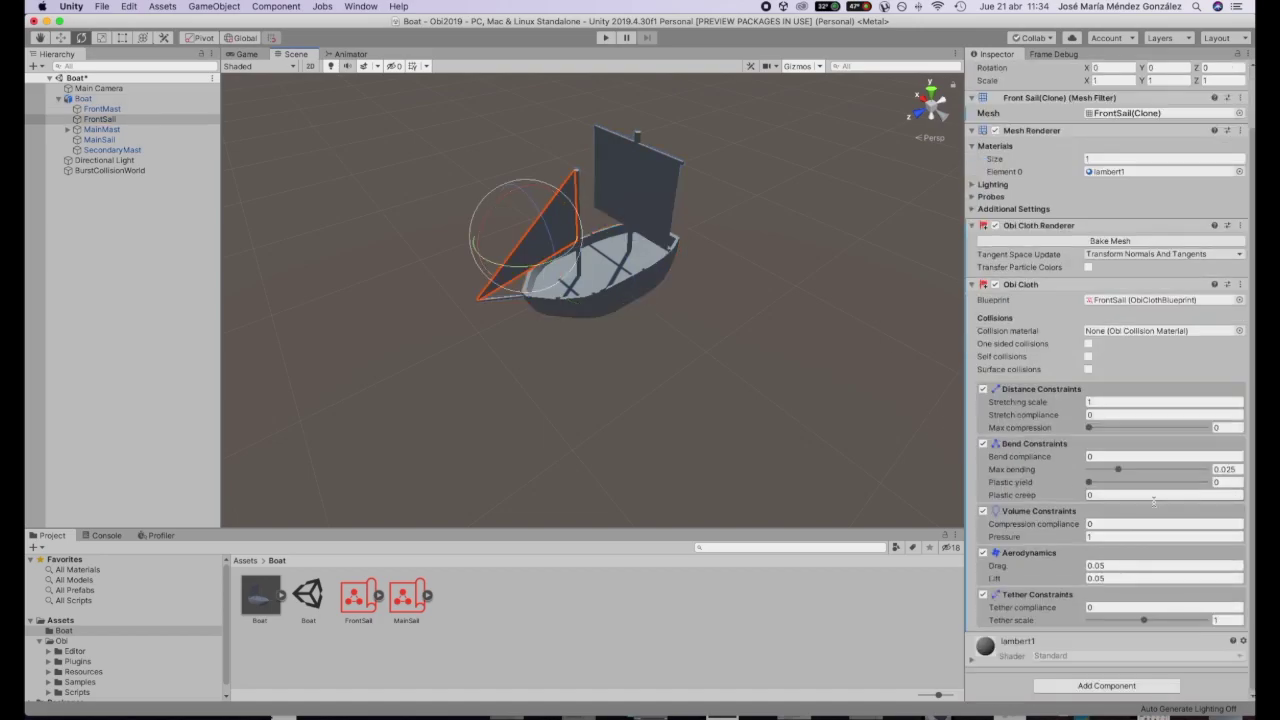
left_click(1106, 685)
left_click(1090, 567)
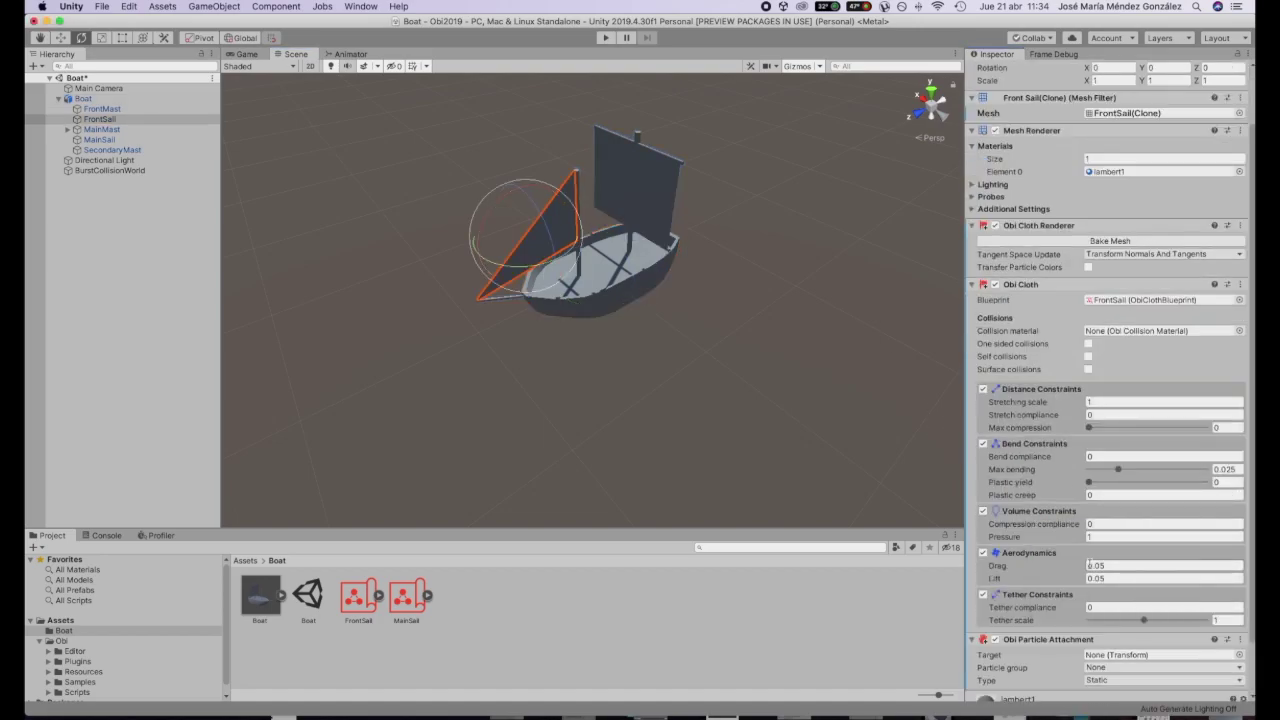
scroll(1090, 565, "down", 2)
left_click(1106, 685)
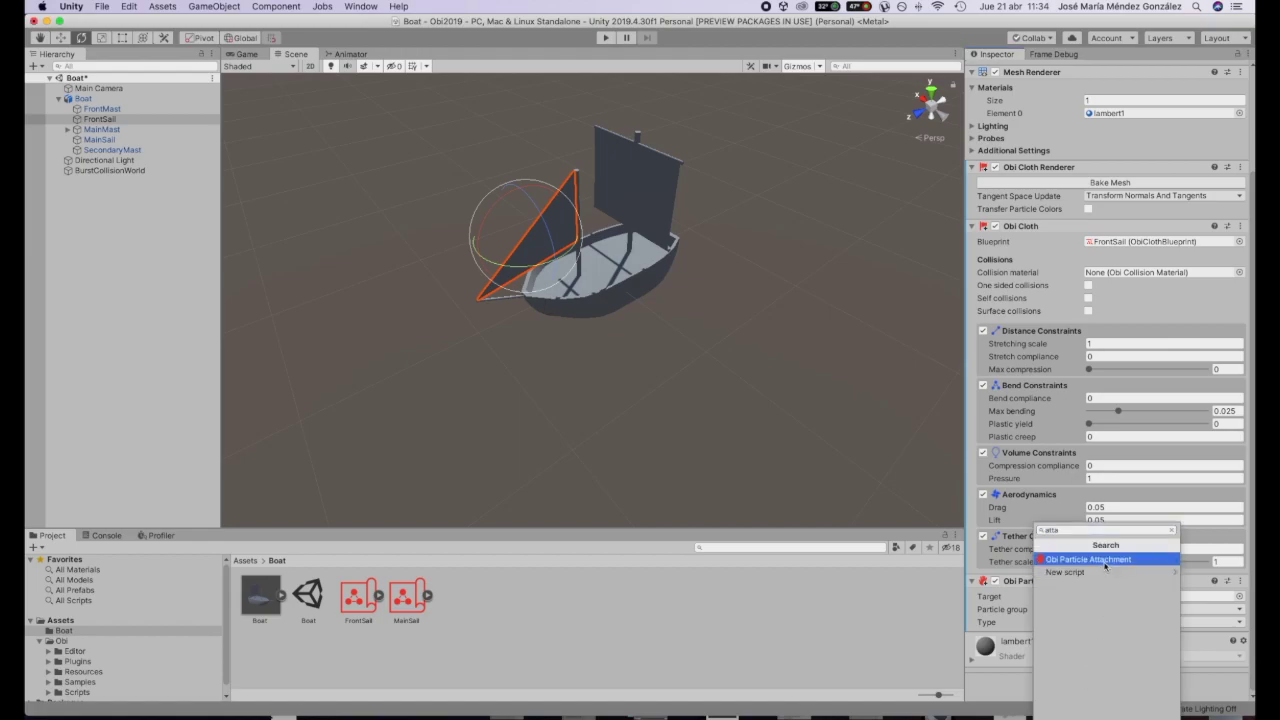
left_click(1100, 560)
left_click(1080, 686)
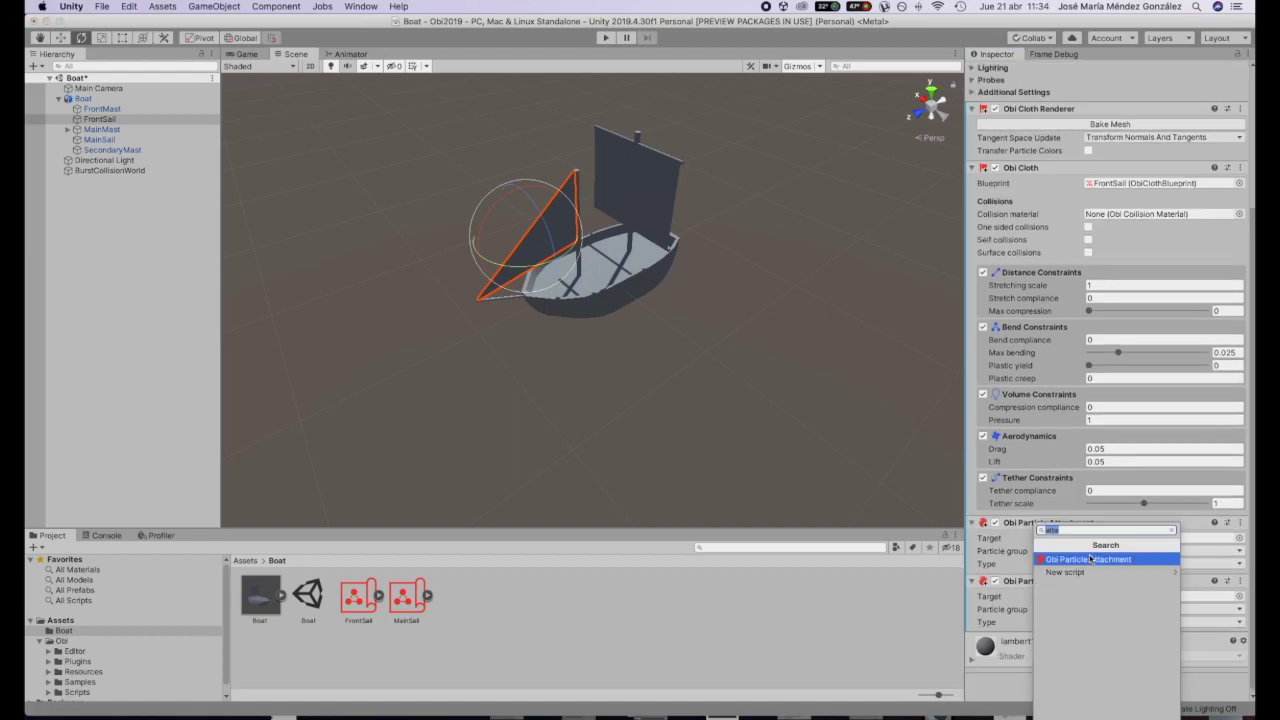
left_click(1090, 560)
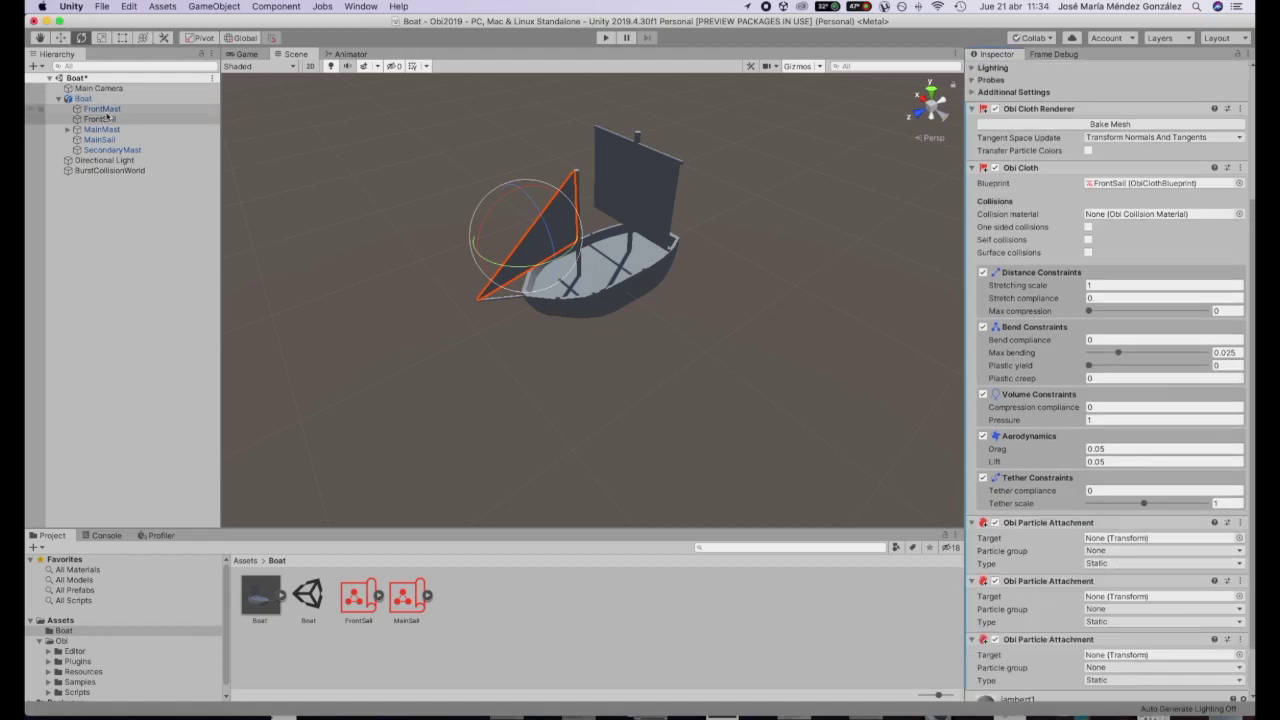
Step: Set FrontMast as the first attachment's target and SecondaryMast as the target of the other two
left_click_drag(104, 110, 1111, 538)
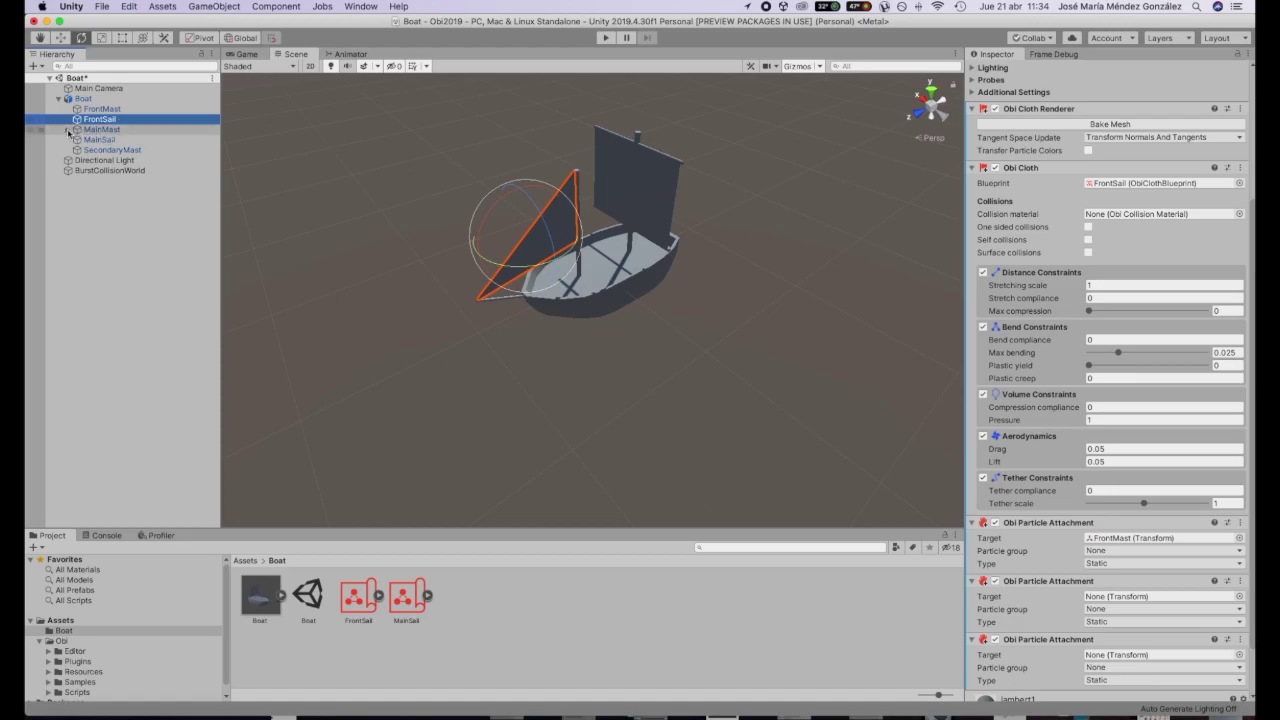
left_click_drag(110, 150, 1119, 597)
left_click_drag(88, 148, 1105, 654)
Step: Assign the front particle group to the FrontMast attachment, and the top and bottom groups to the two SecondaryMast attachments
left_click(1113, 551)
left_click(1110, 577)
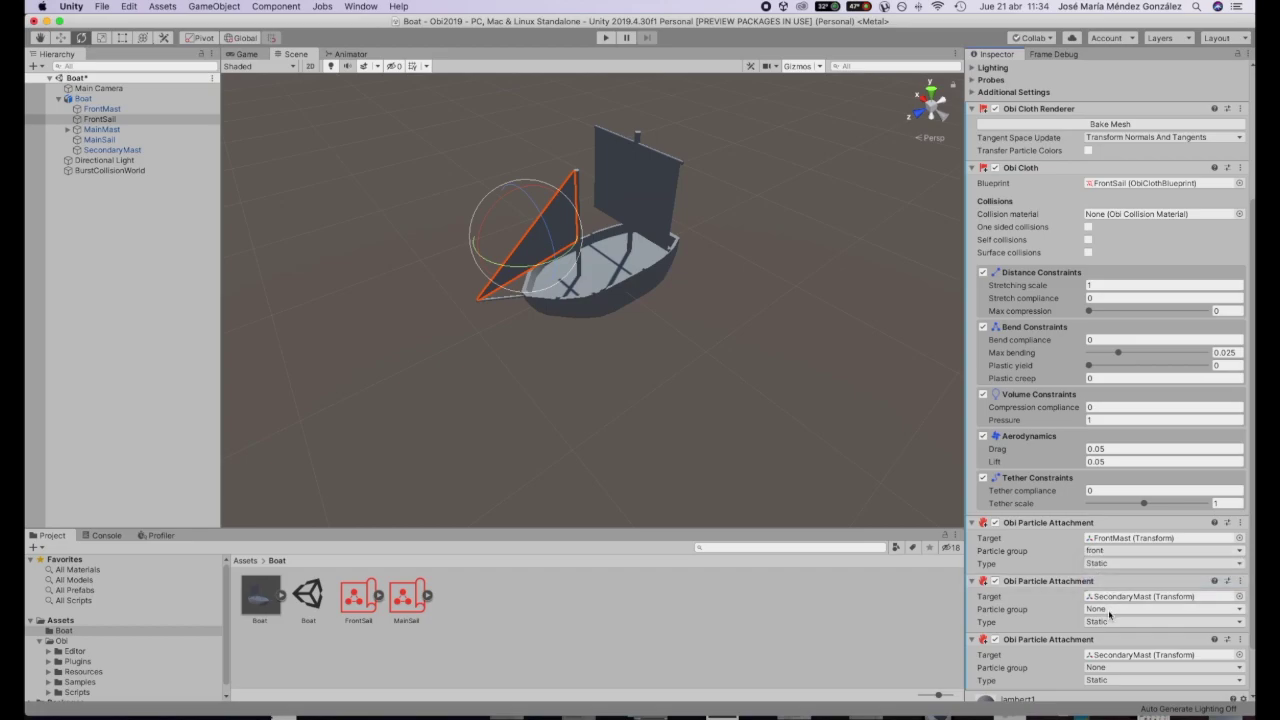
left_click(1109, 611)
left_click(1106, 611)
left_click(1113, 667)
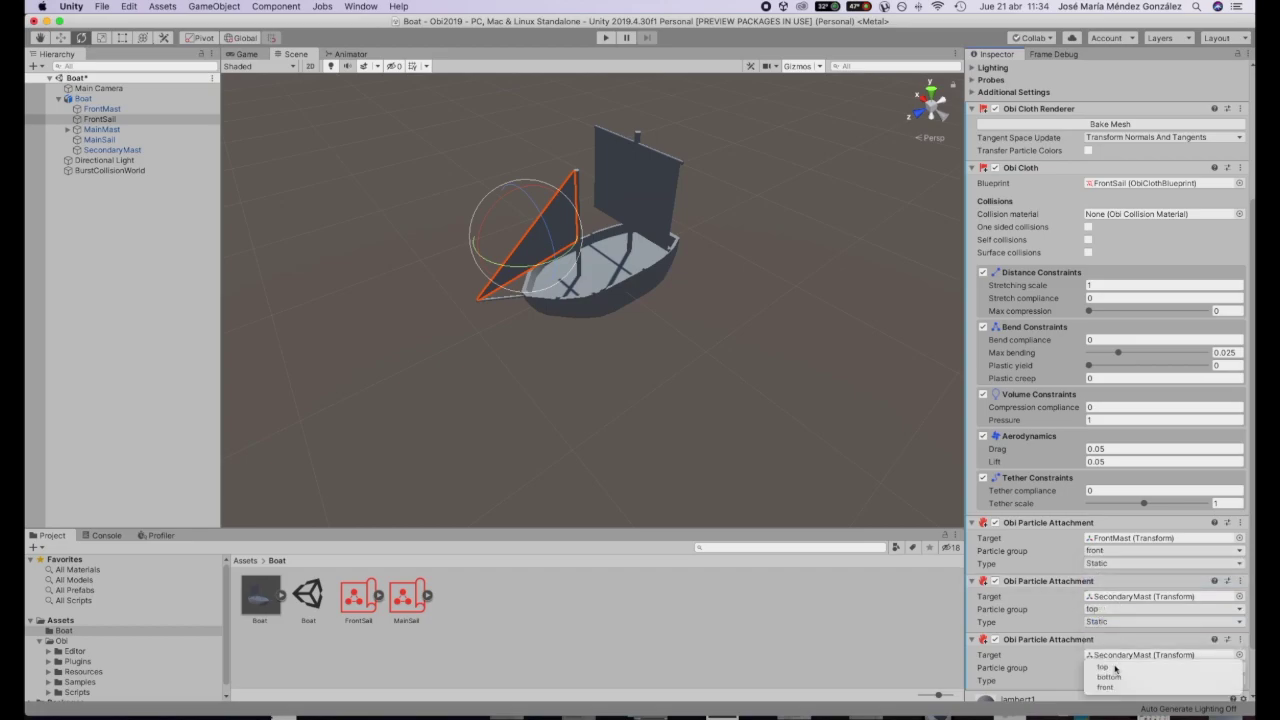
left_click(1109, 677)
Step: Run the scene and move the Boat object around to test how both attached sails react
left_click(605, 37)
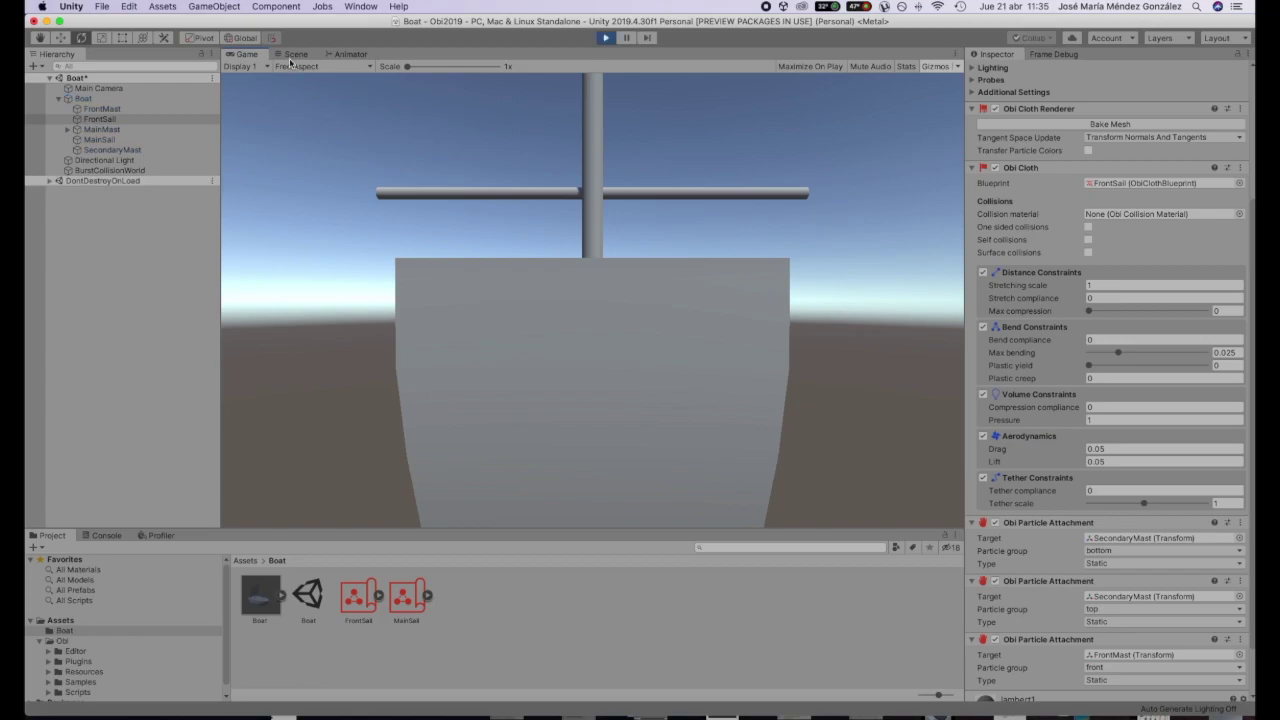
key("super+1")
left_click_drag(642, 255, 646, 246, "alt")
left_click(786, 289)
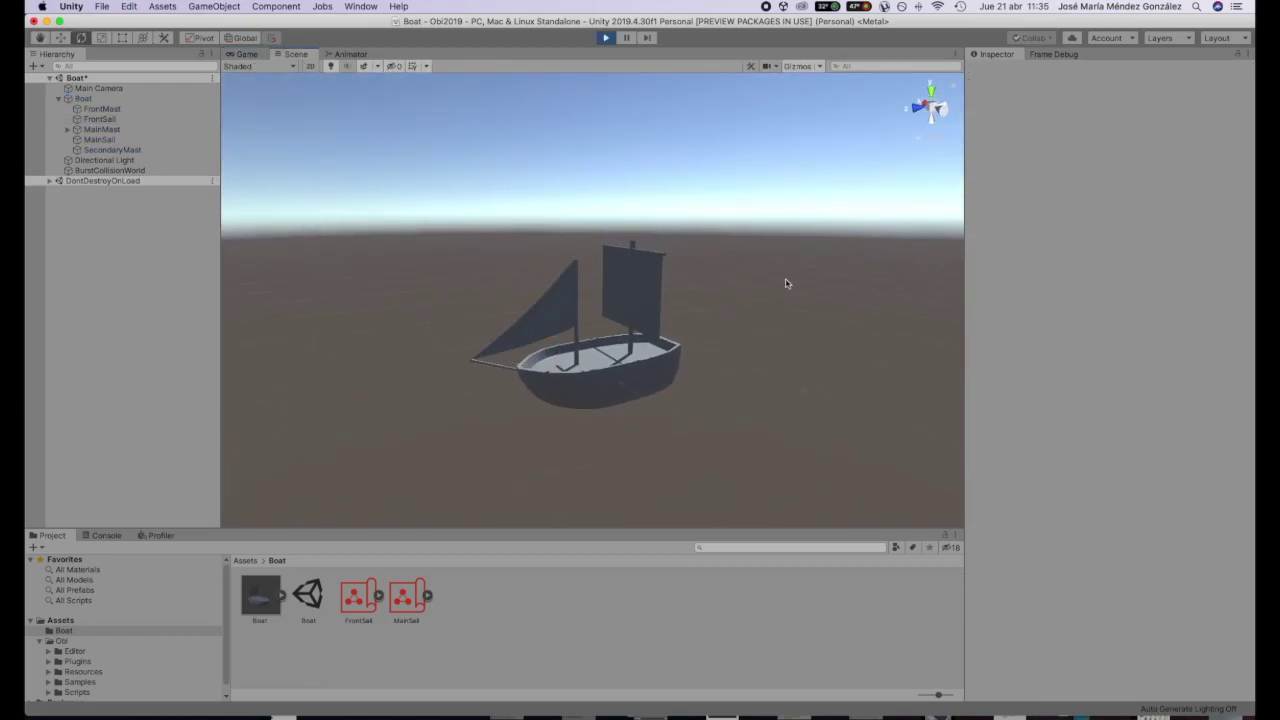
left_click_drag(786, 289, 694, 249, "alt")
left_click(108, 98)
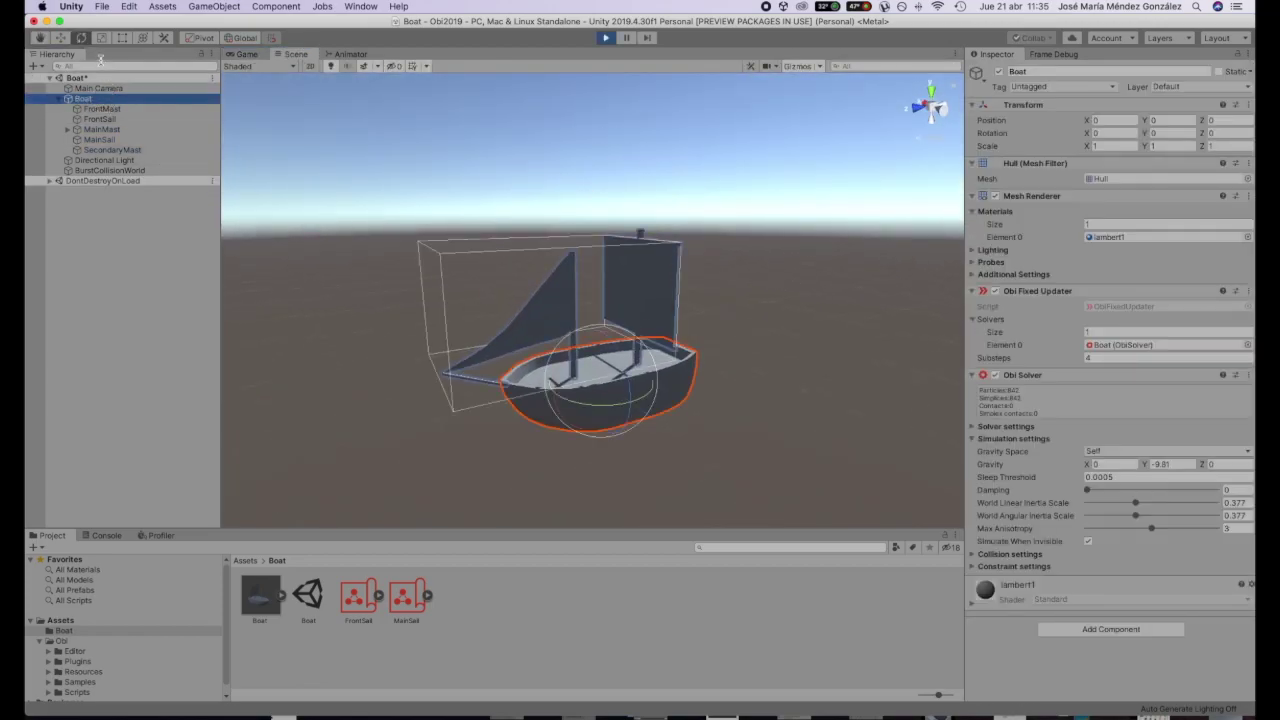
left_click(66, 37)
left_click_drag(593, 394, 572, 372)
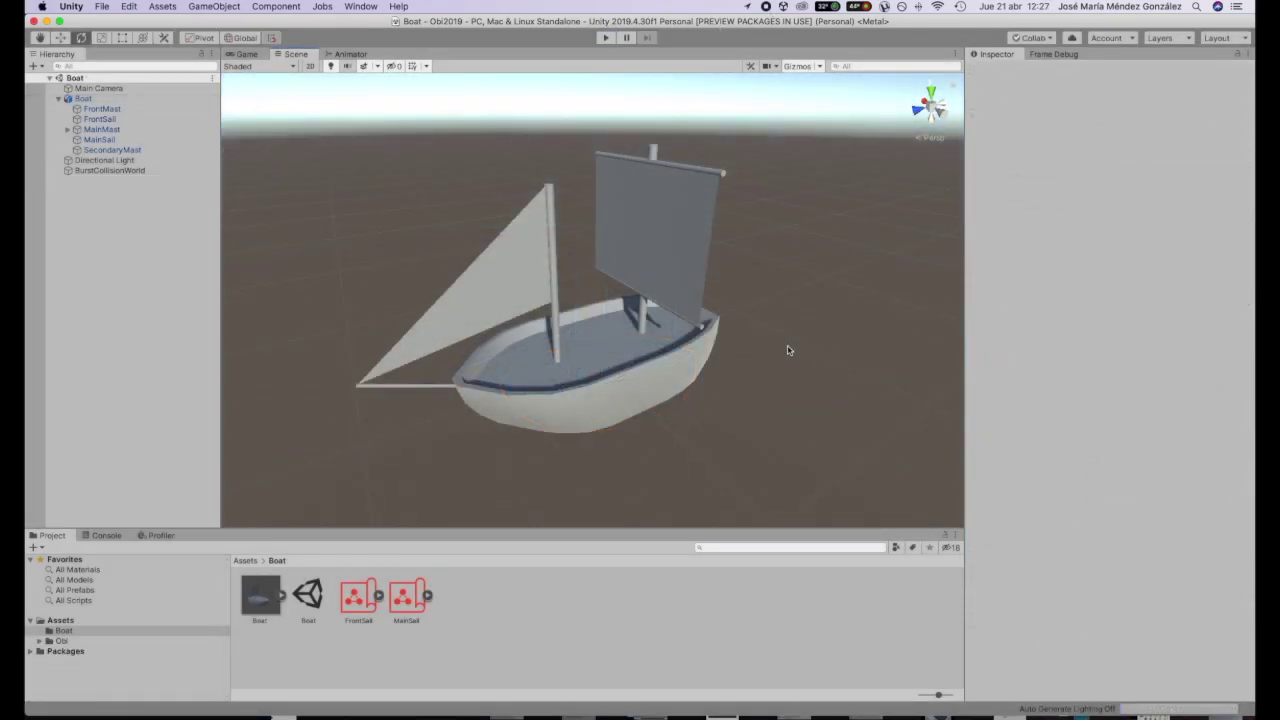
Step: Create an empty GameObject in the Boat scene
left_click_drag(786, 323, 660, 252, "alt")
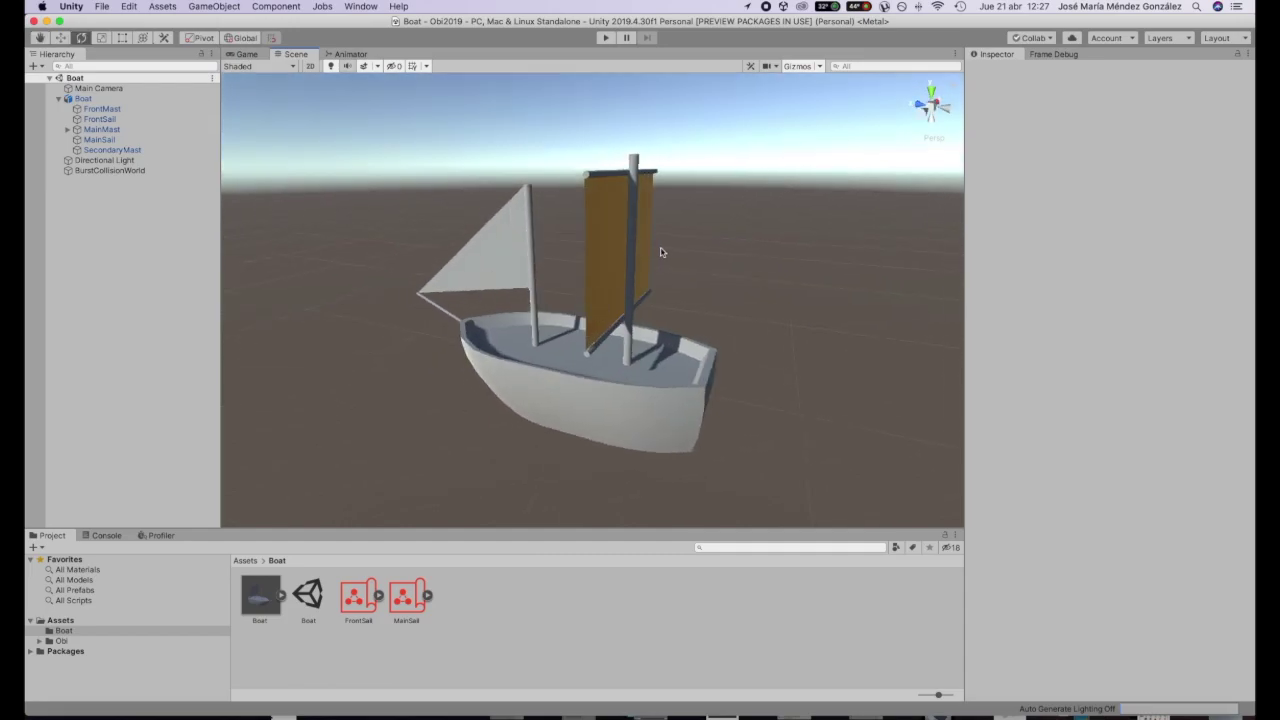
left_click_drag(457, 257, 645, 263, "alt")
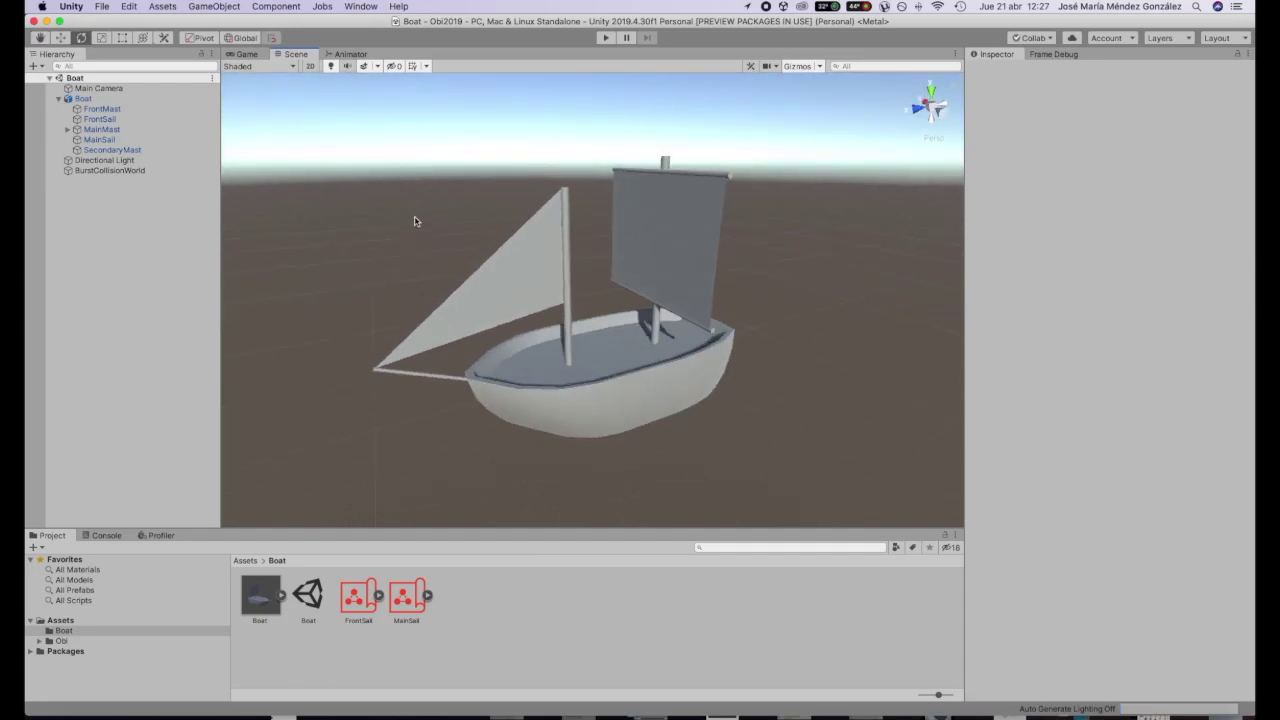
left_click(212, 7)
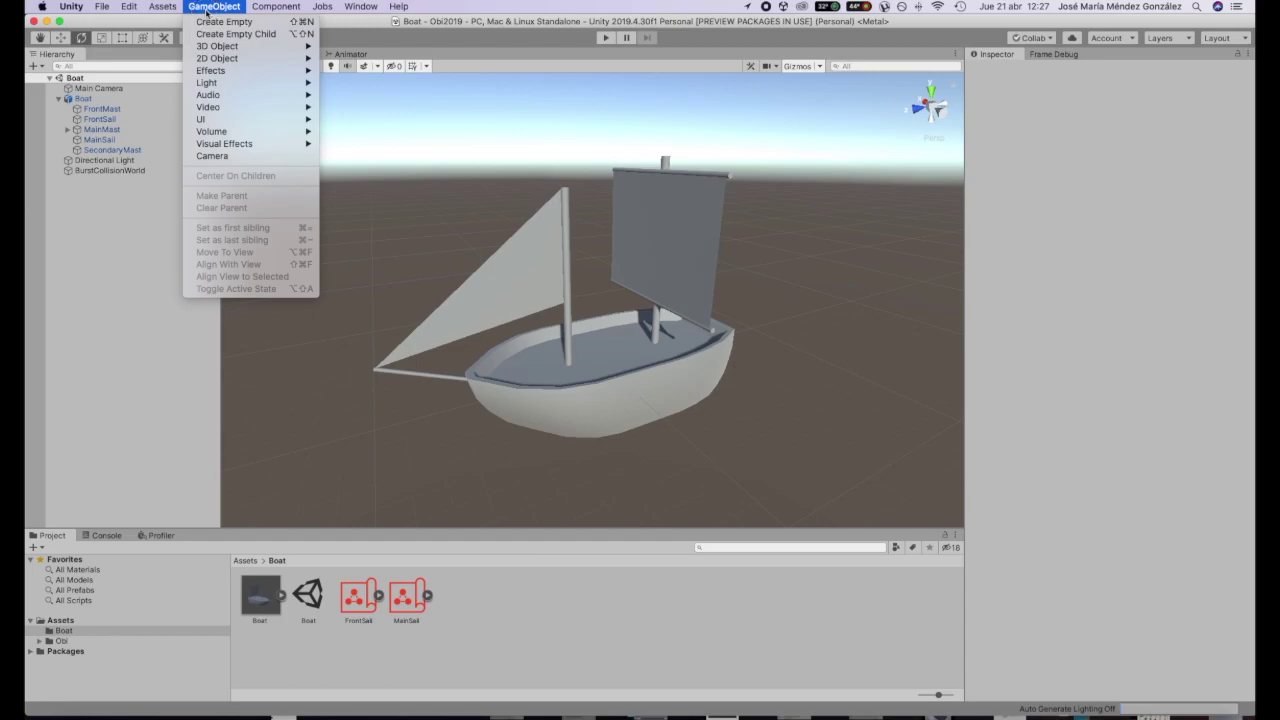
left_click(208, 22)
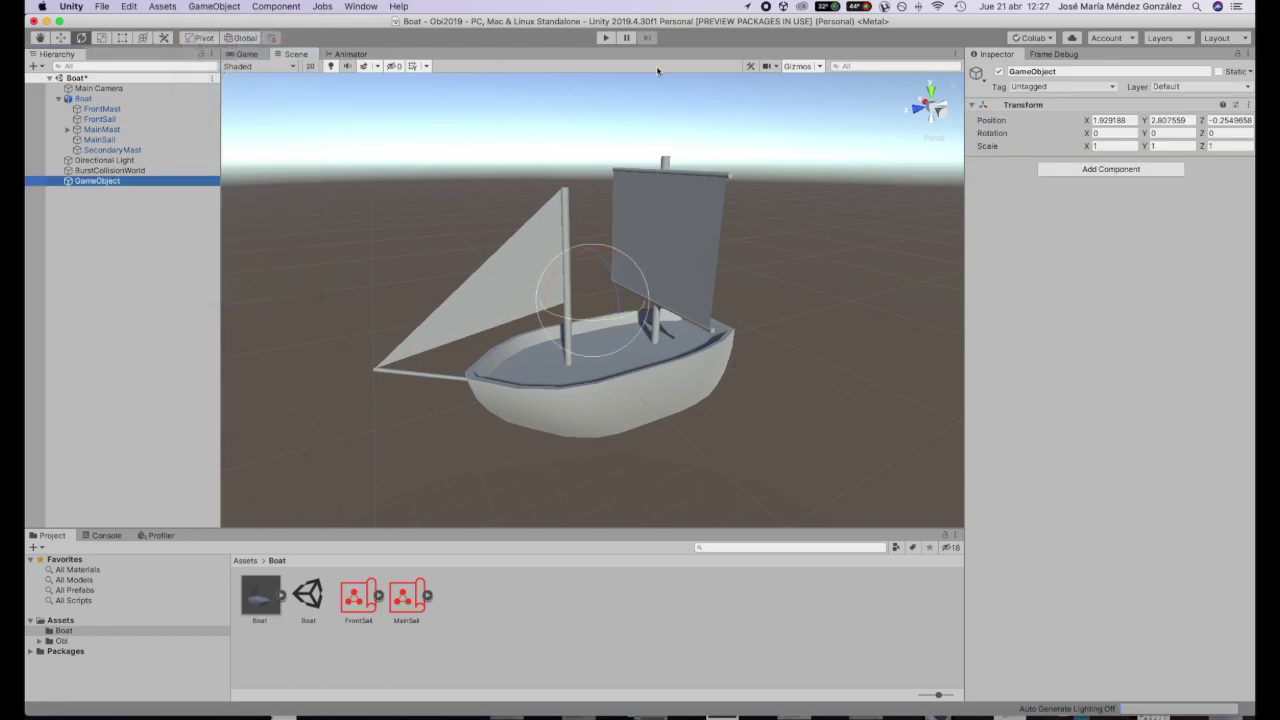
Step: Add an Obi Ambient Force Zone component to the empty GameObject
left_click(1145, 171)
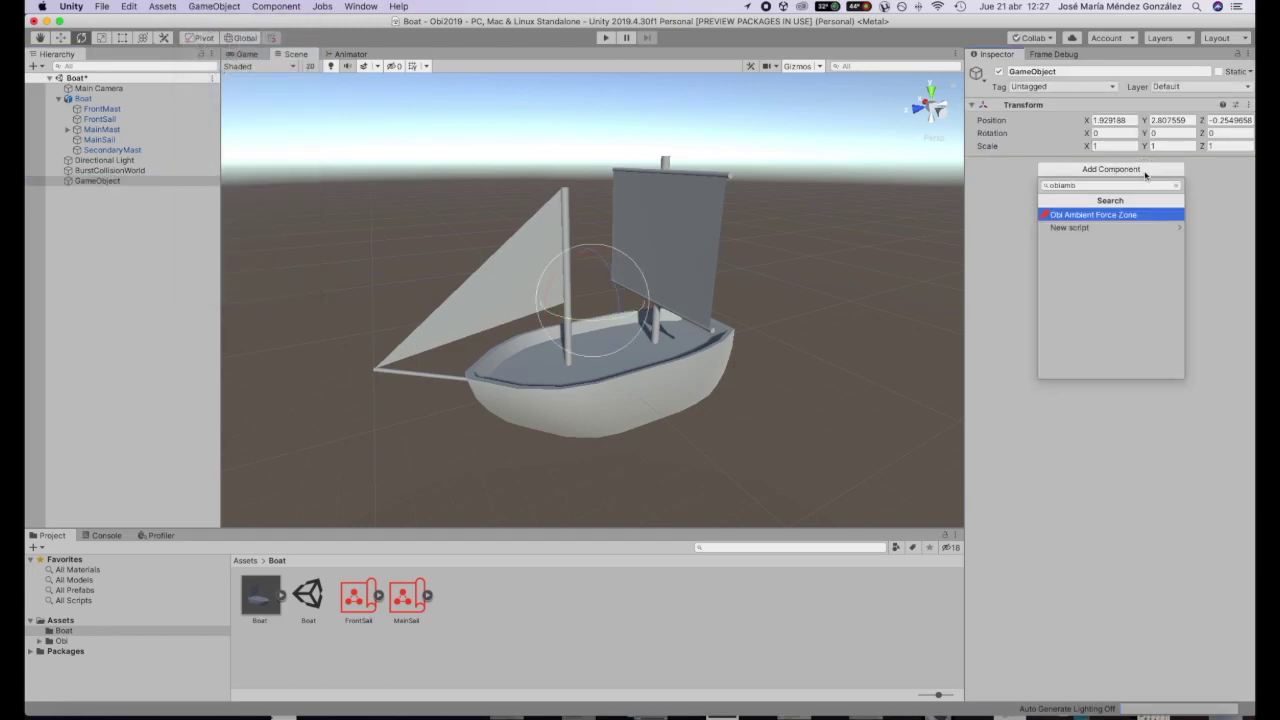
left_click(1088, 216)
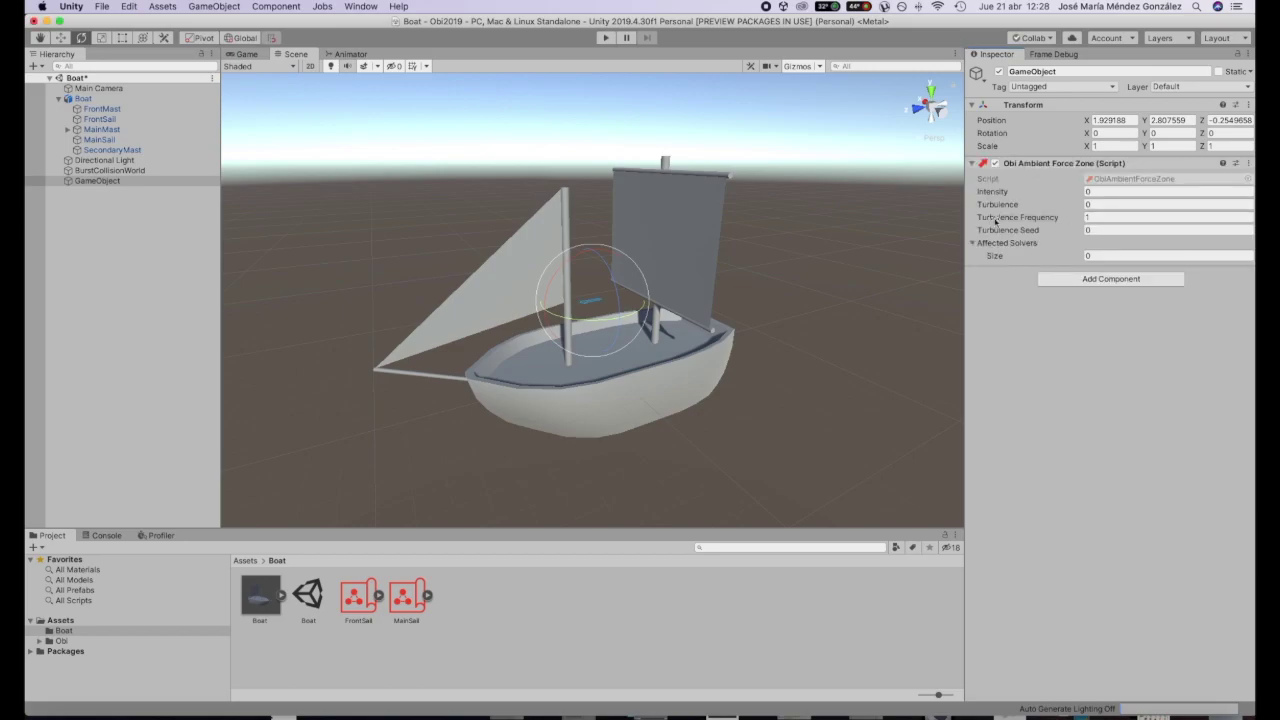
left_click_drag(503, 325, 761, 218, "alt")
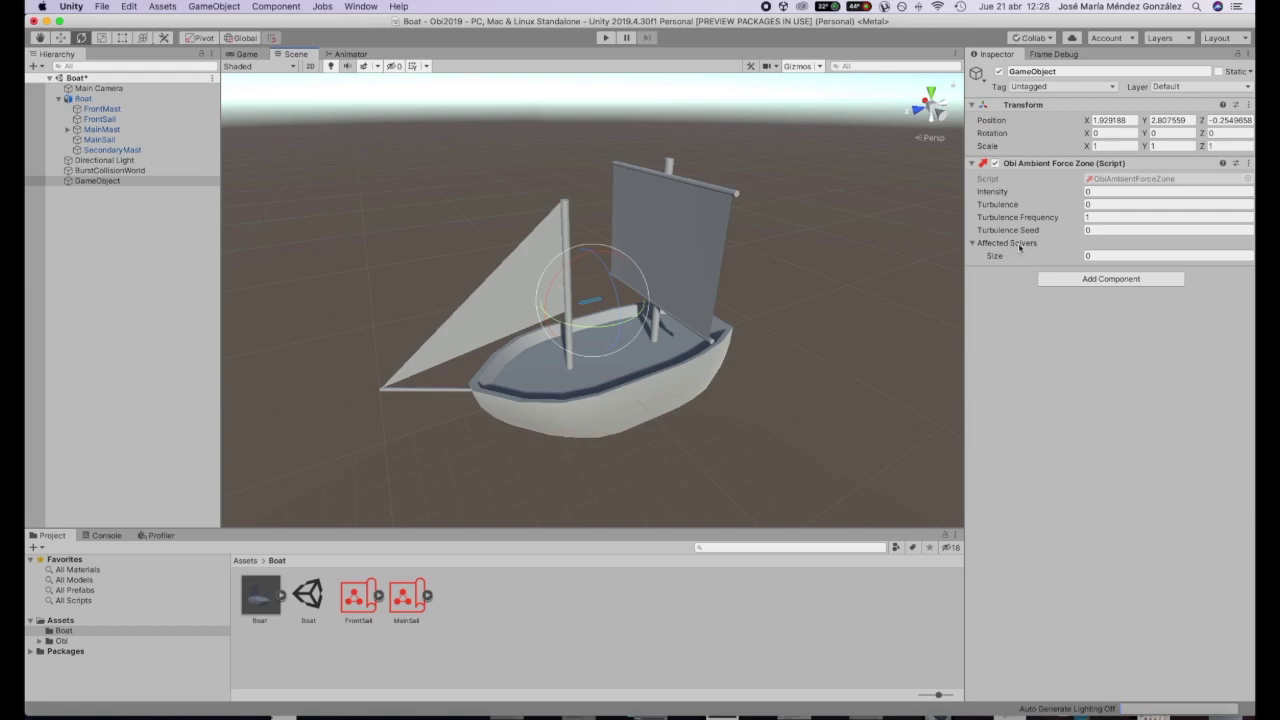
Step: Add the Boat solver to the force zone's affected solvers and set the zone's intensity to 10
left_click_drag(75, 100, 1016, 250)
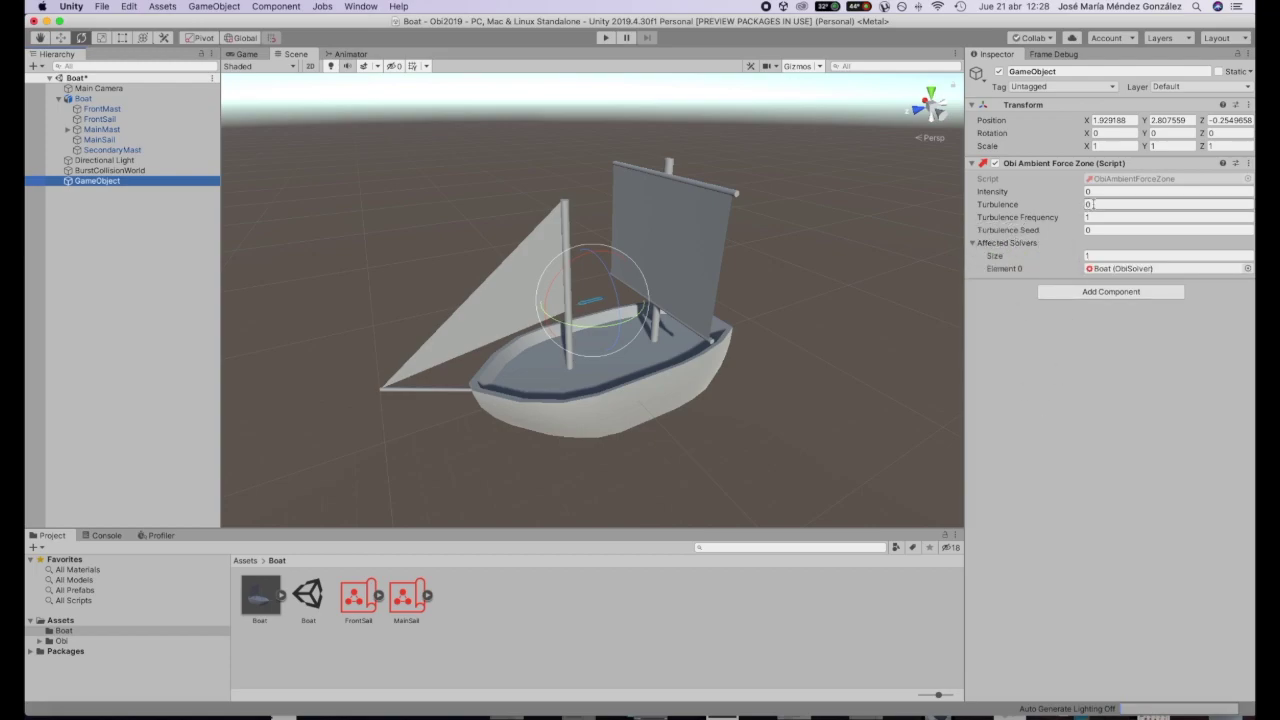
left_click(1103, 191)
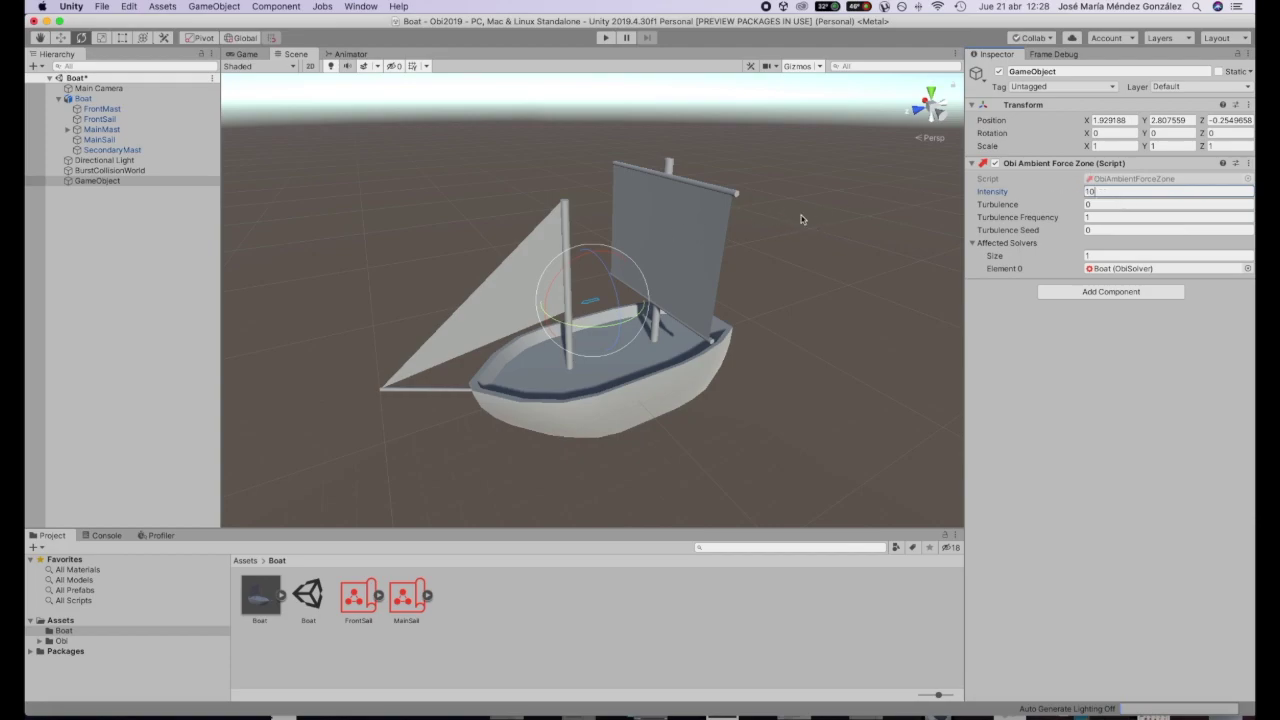
left_click_drag(733, 279, 715, 262, "alt")
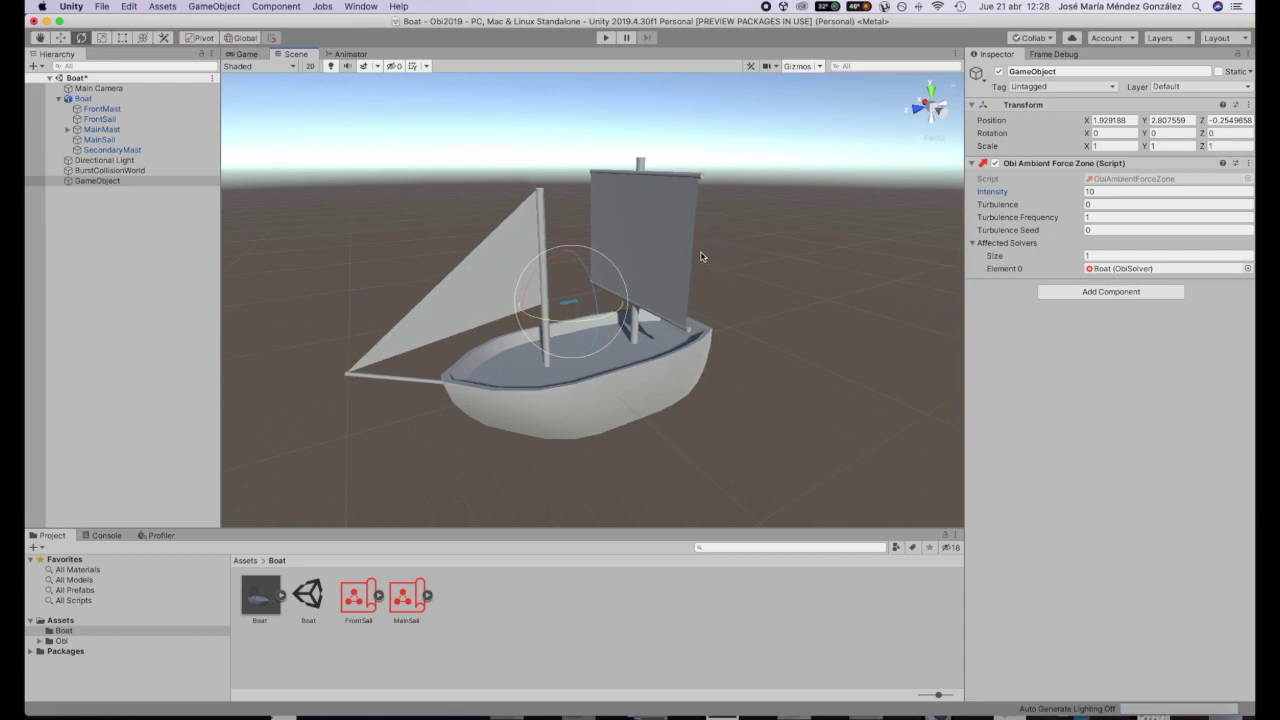
Step: Open the MainSail cloth blueprint asset in its particle editing mode
left_click(701, 257)
left_click(689, 252)
left_click(689, 253)
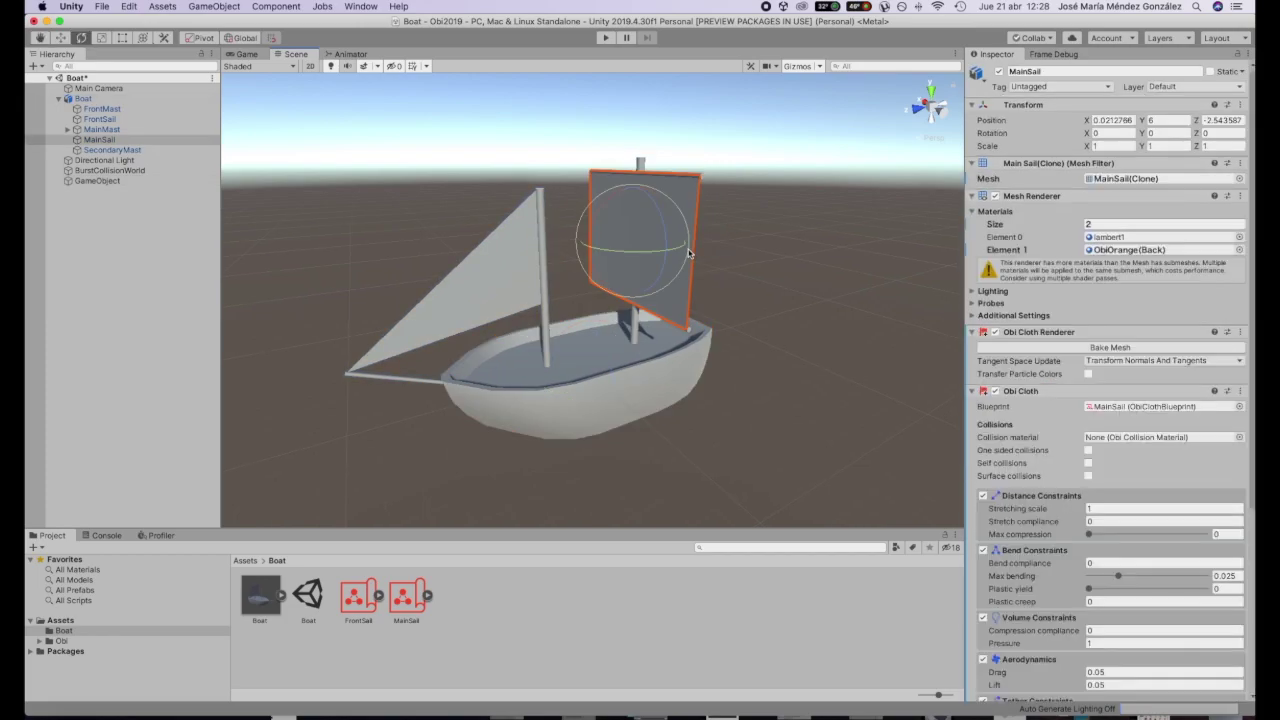
left_click(398, 604)
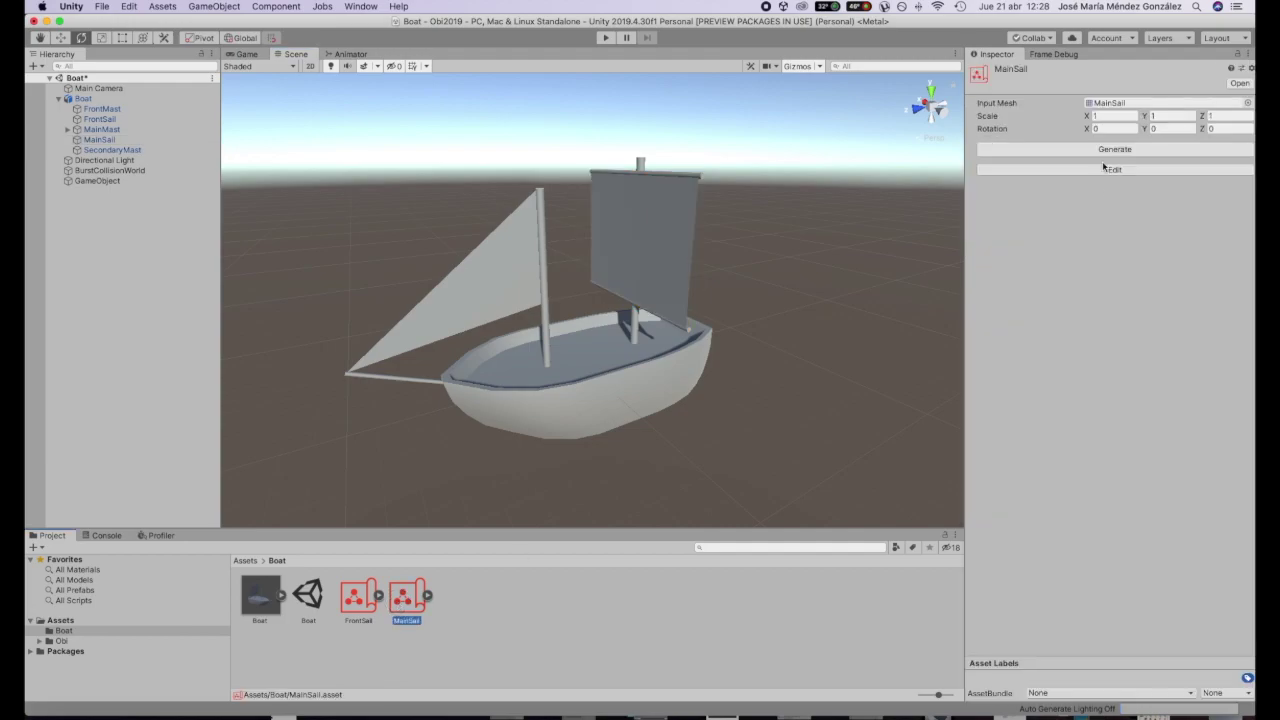
left_click(1102, 170)
left_click(748, 251)
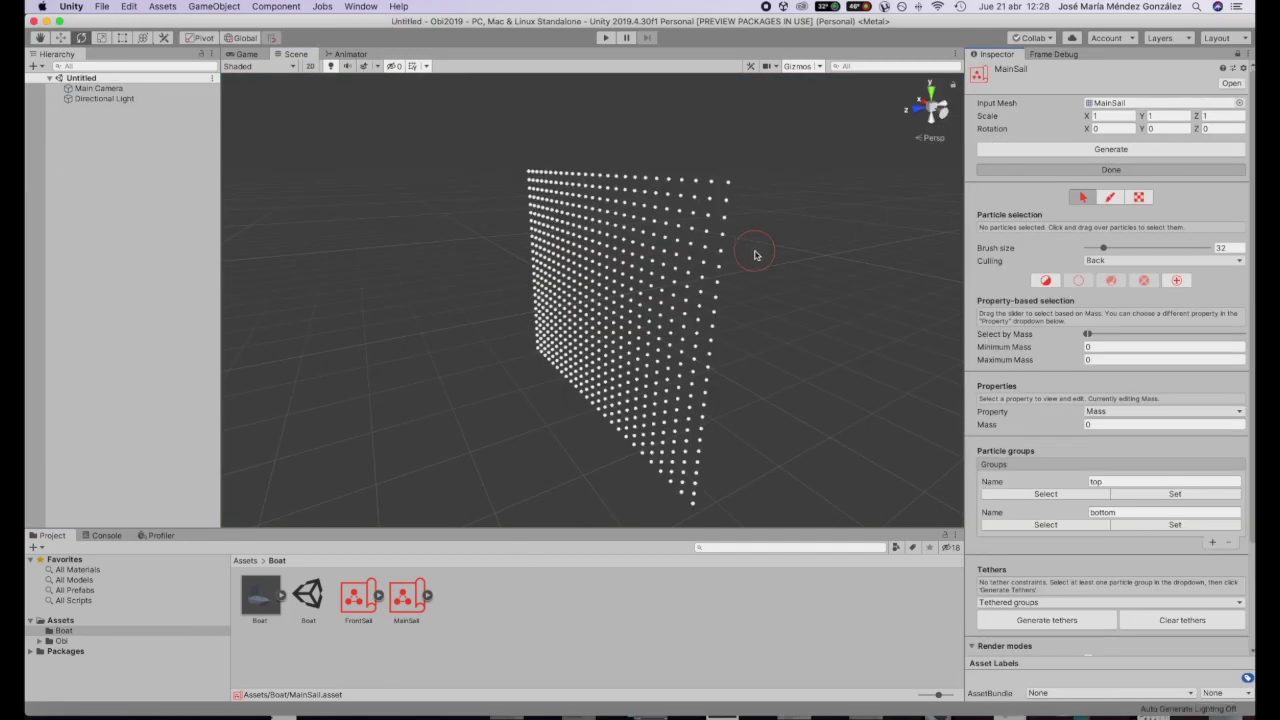
Step: Examine the mass of an edge particle and an interior particle near the sail's upper corner, using a selection brush size of 20
left_click_drag(653, 268, 766, 263, "alt")
left_click(676, 230)
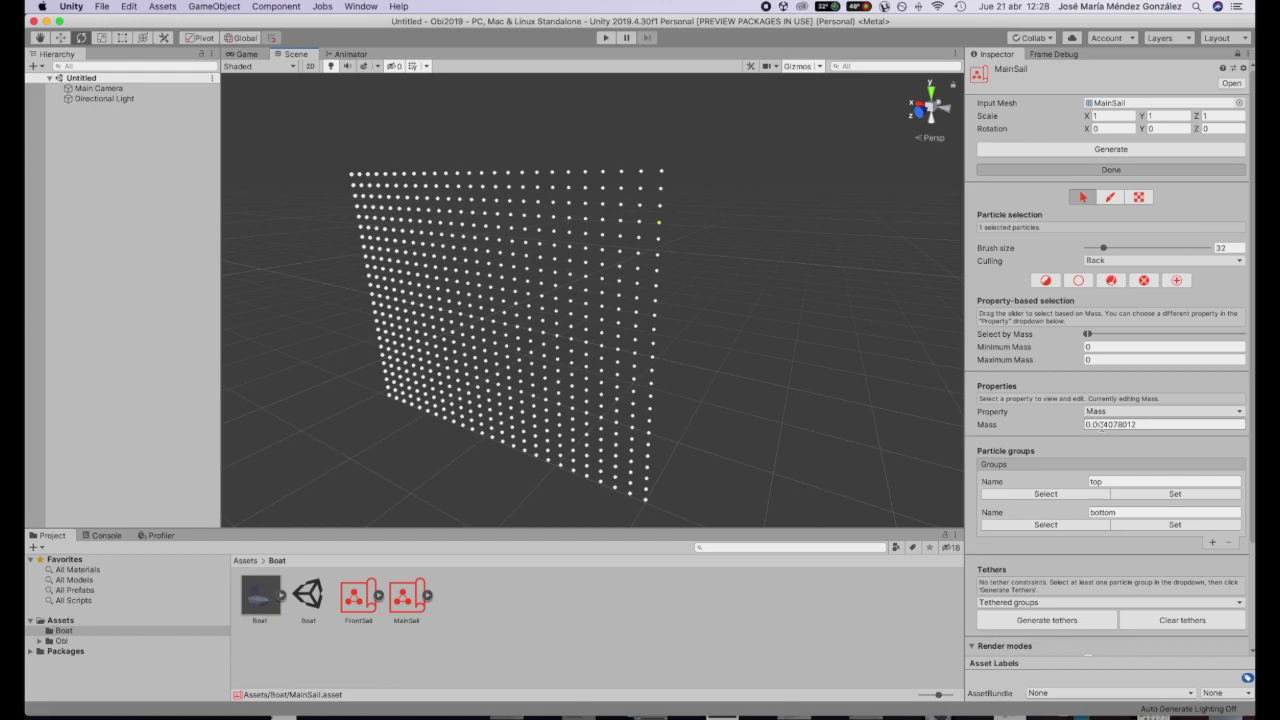
left_click_drag(1104, 247, 1096, 247)
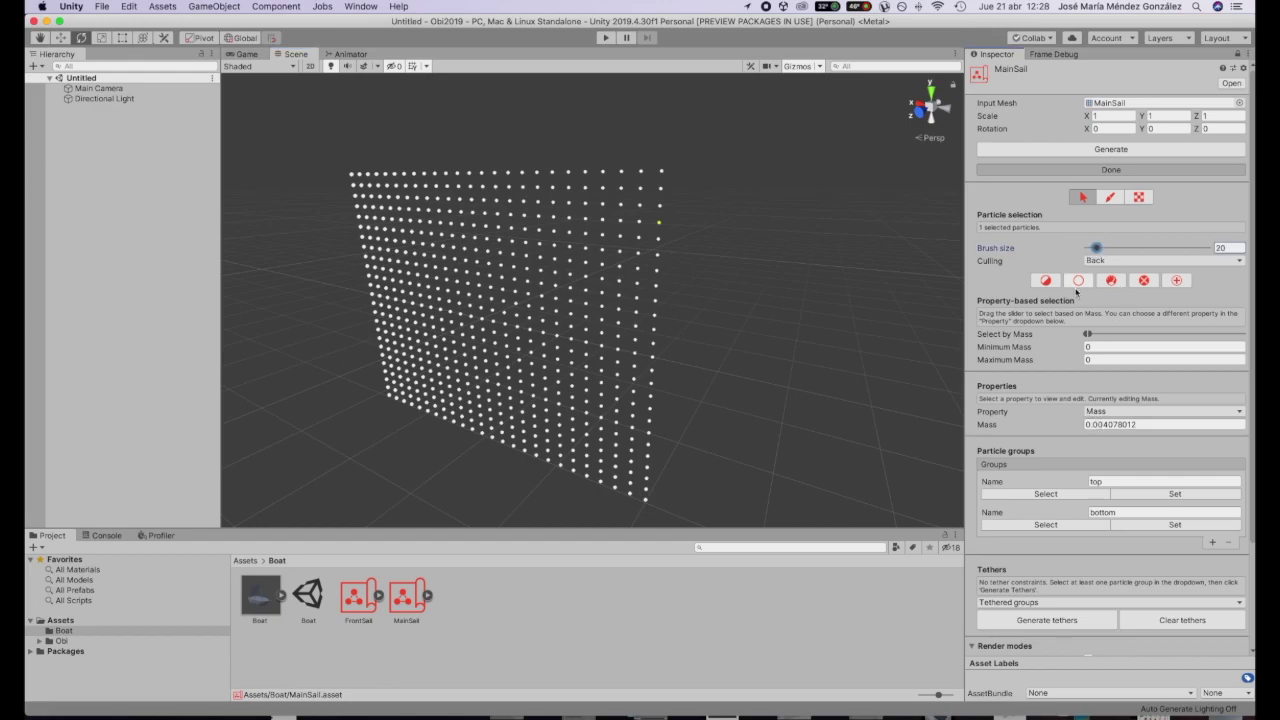
left_click(1078, 280)
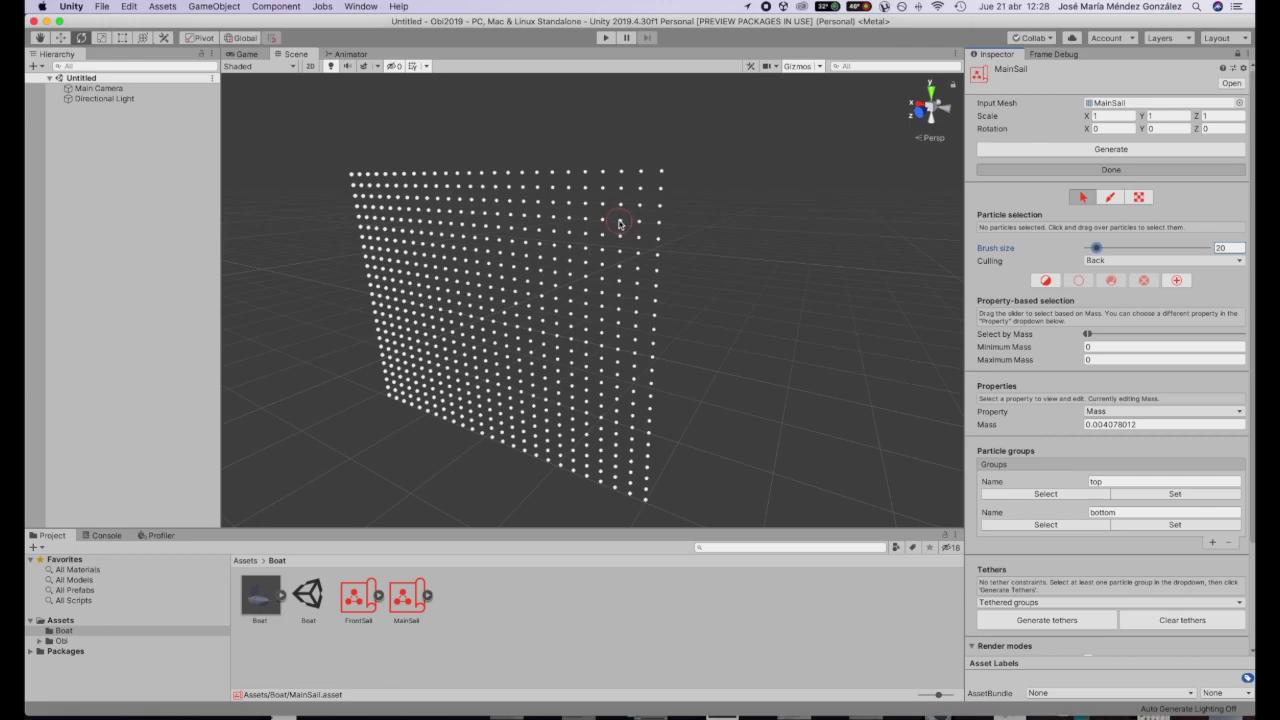
left_click(620, 223)
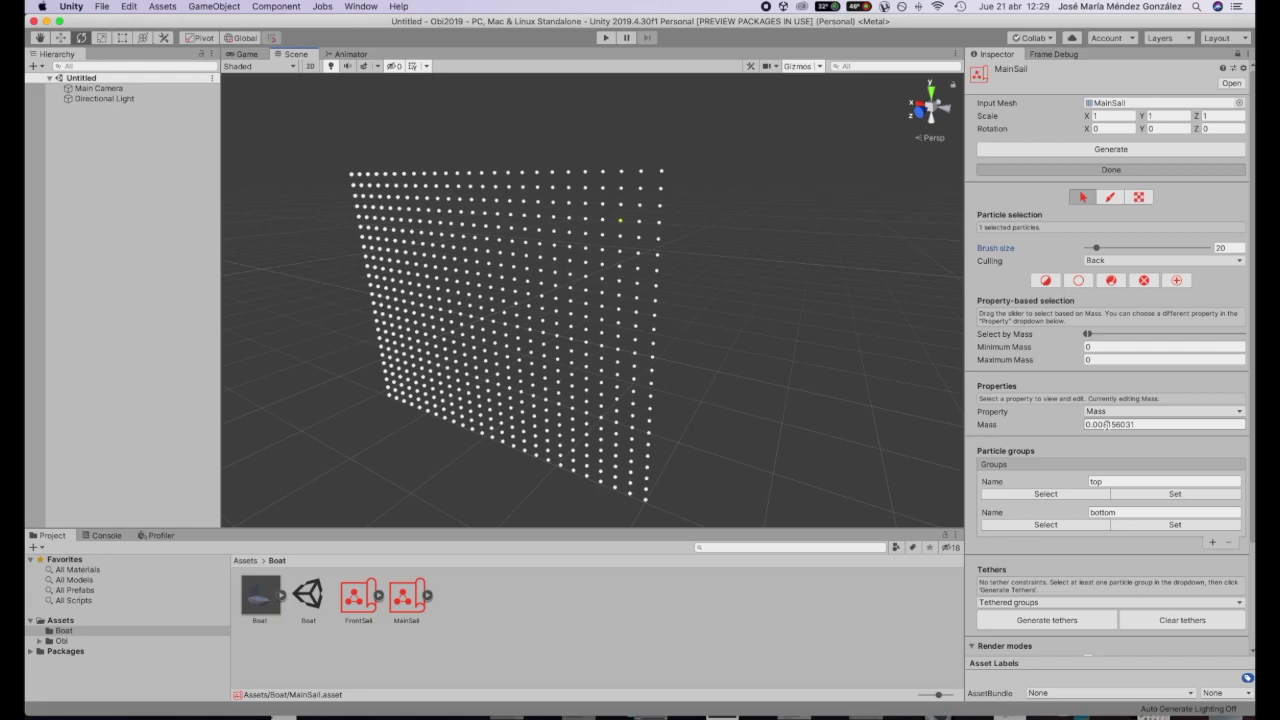
left_click_drag(846, 323, 766, 300, "alt")
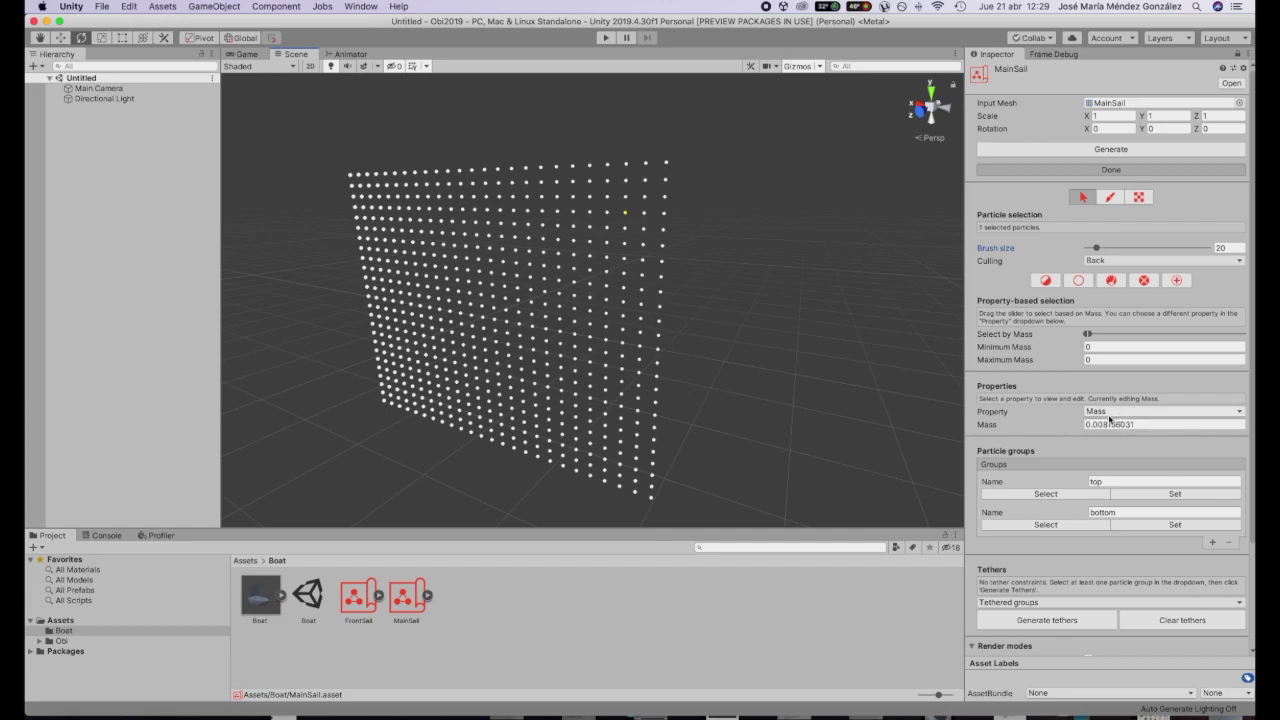
Step: Examine the main sail's particle radius with the Radius property and particle rendering on, and finish editing the blueprint
left_click(1108, 413)
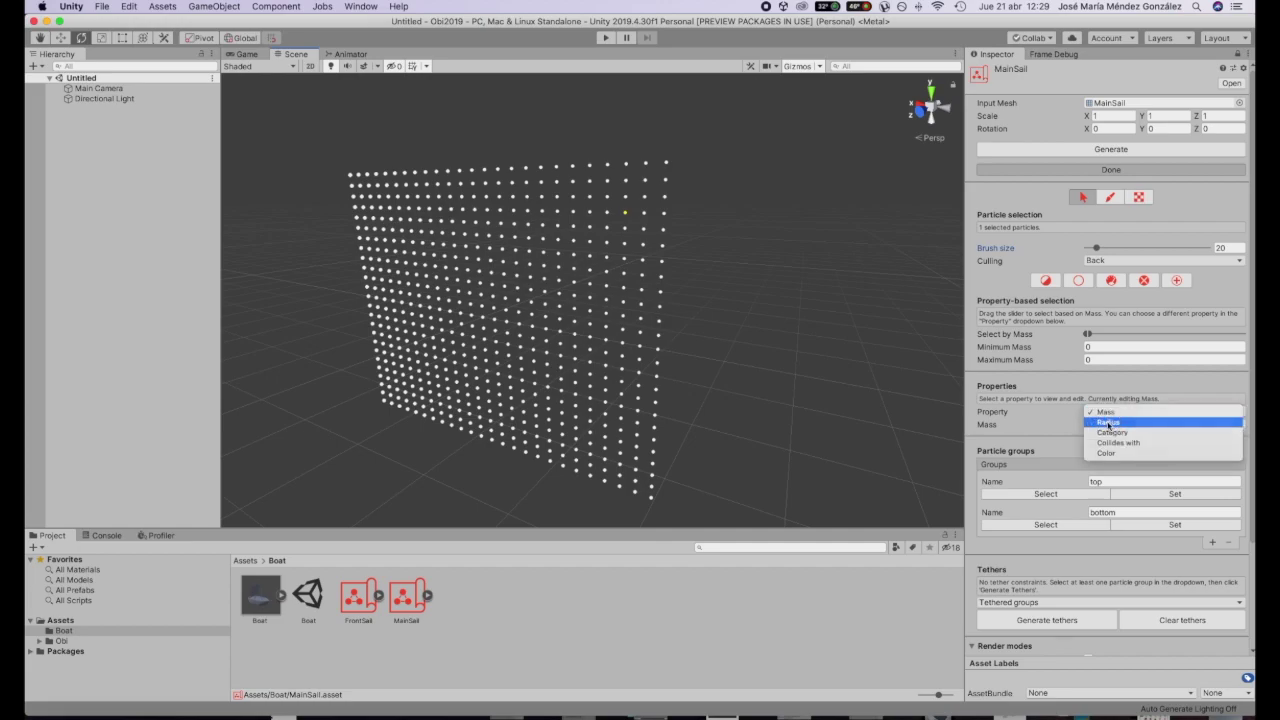
left_click(1106, 420)
left_click(764, 361)
scroll(1070, 407, "down", 3)
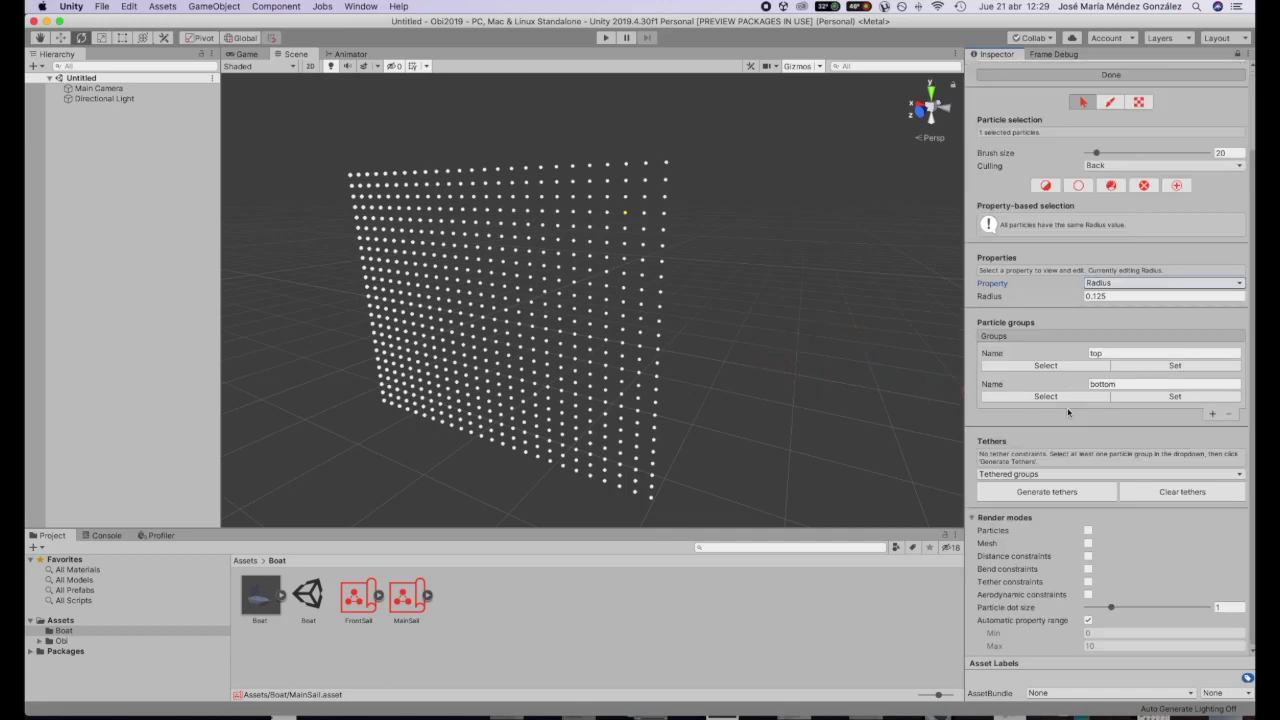
left_click(1088, 531)
mouse_move(834, 323)
left_mouse_down("alt")
mouse_move(706, 286)
mouse_move(893, 286)
left_mouse_up("alt")
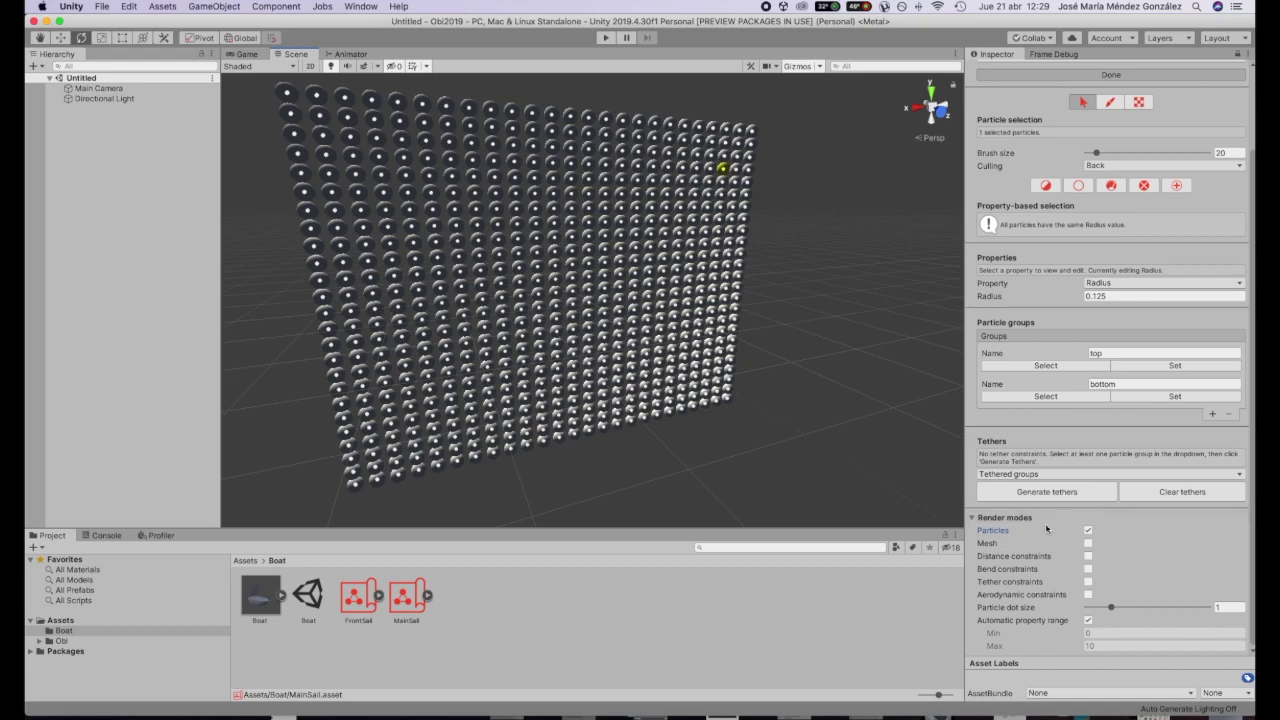
left_click_drag(790, 300, 810, 274, "alt")
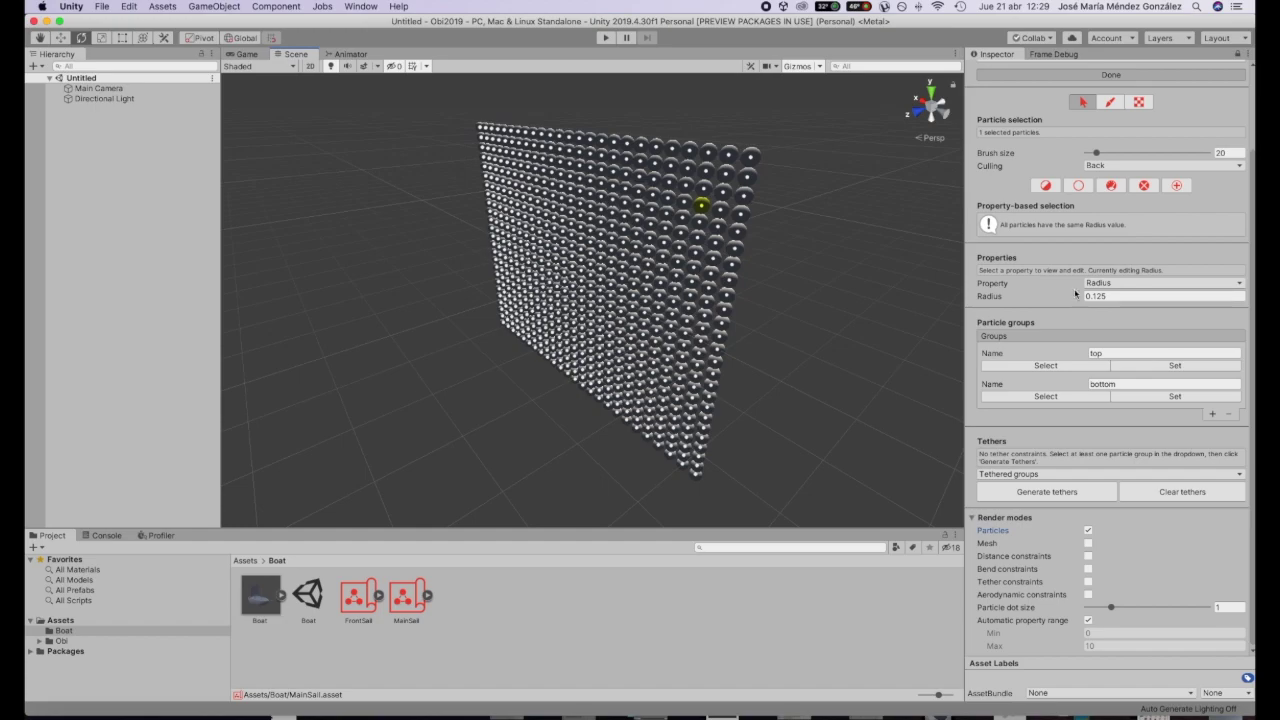
scroll(1076, 293, "up", 3)
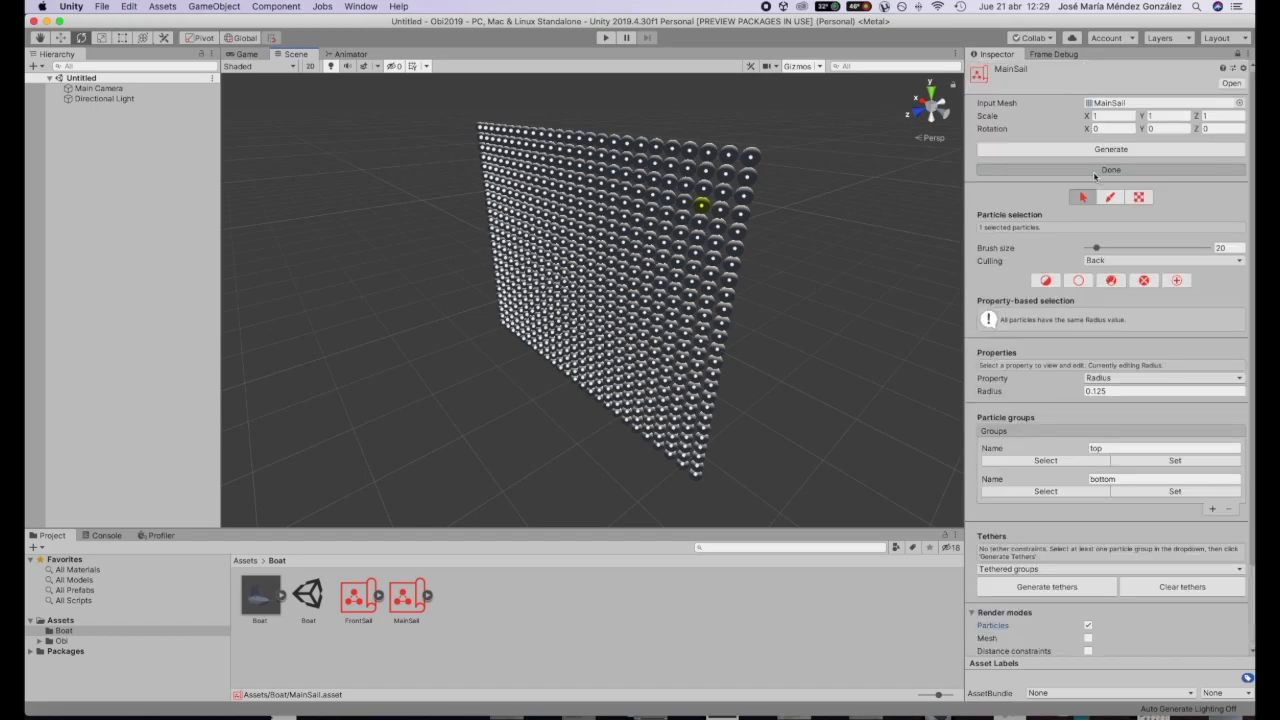
left_click(1100, 170)
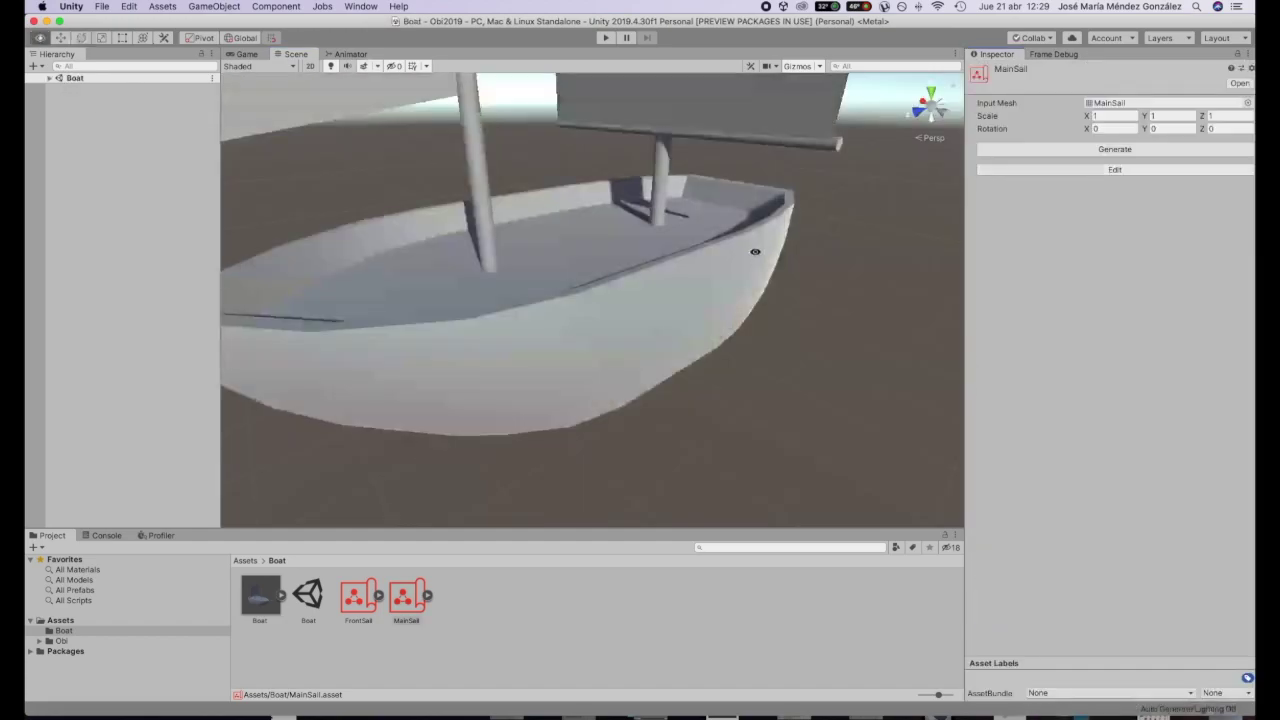
Step: Run the scene and watch in the Scene view how the wind affects both sails
scroll(778, 278, "down", 5)
left_click_drag(709, 277, 722, 313, "alt")
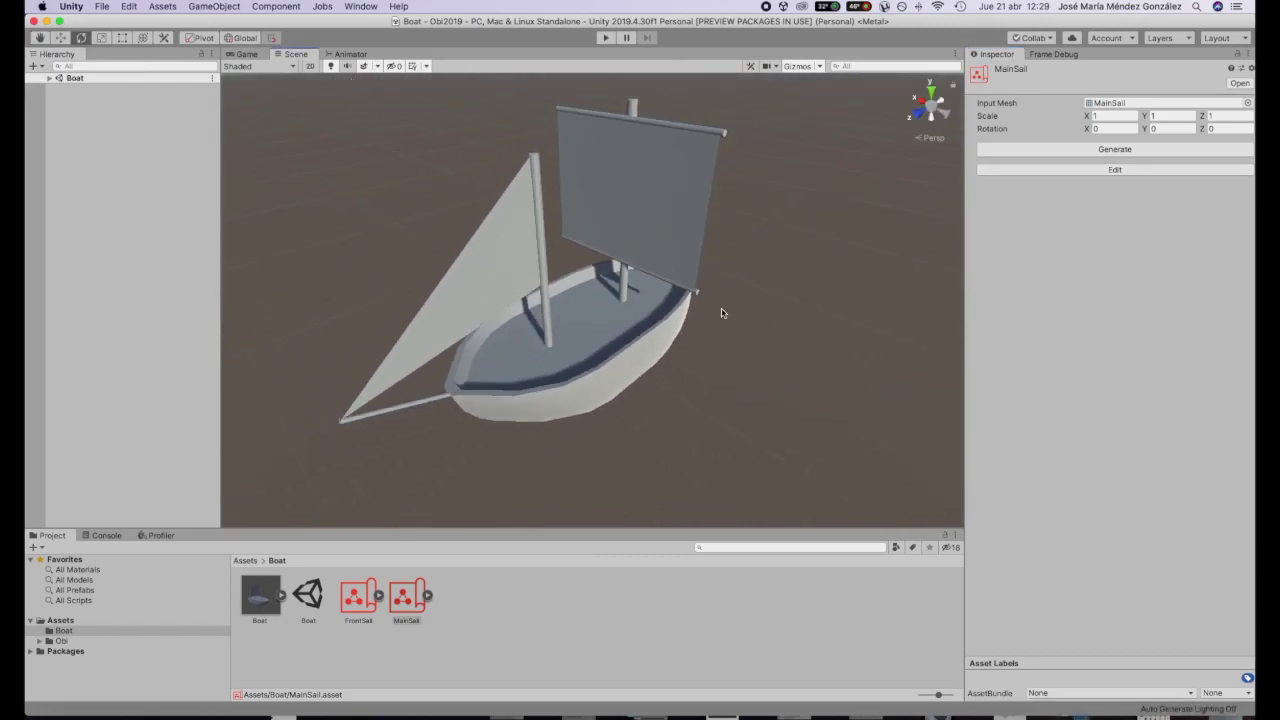
left_click(606, 38)
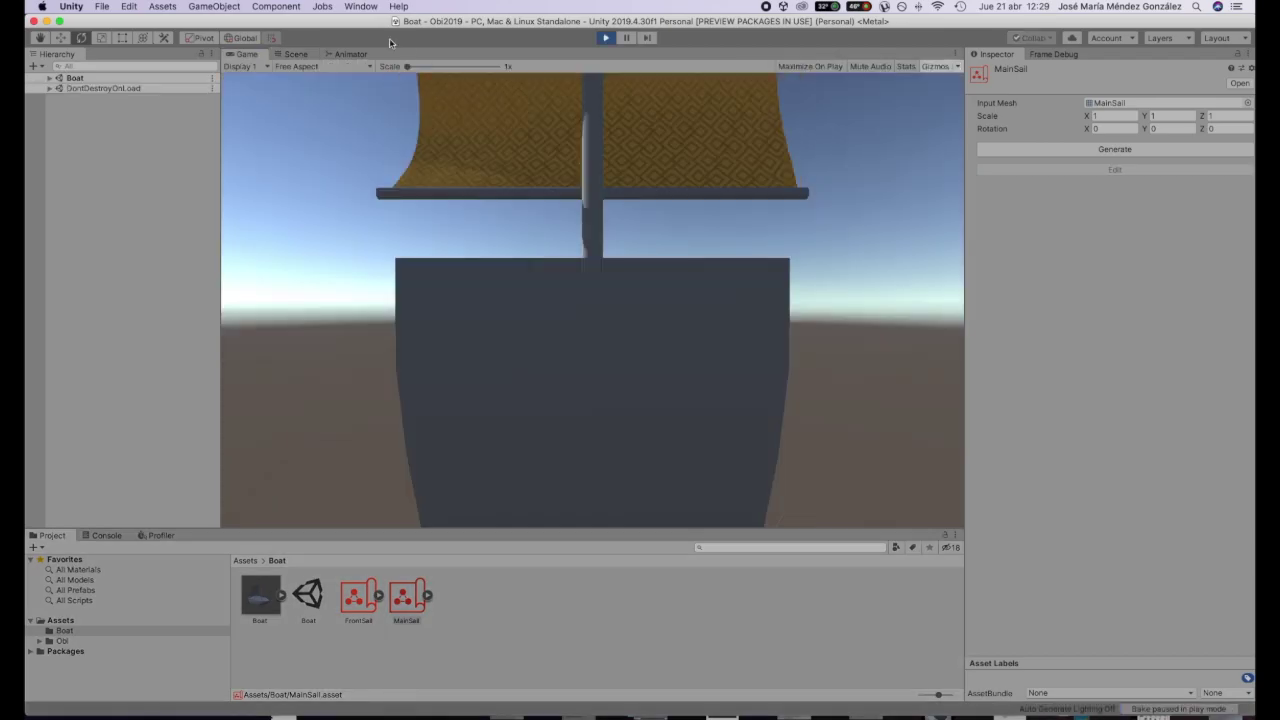
key("super+1")
left_click_drag(440, 157, 482, 262, "alt")
Step: Rotate the force zone GameObject to about -5.1 degrees around Y in the running scene and check the sails' reaction
left_click(49, 77)
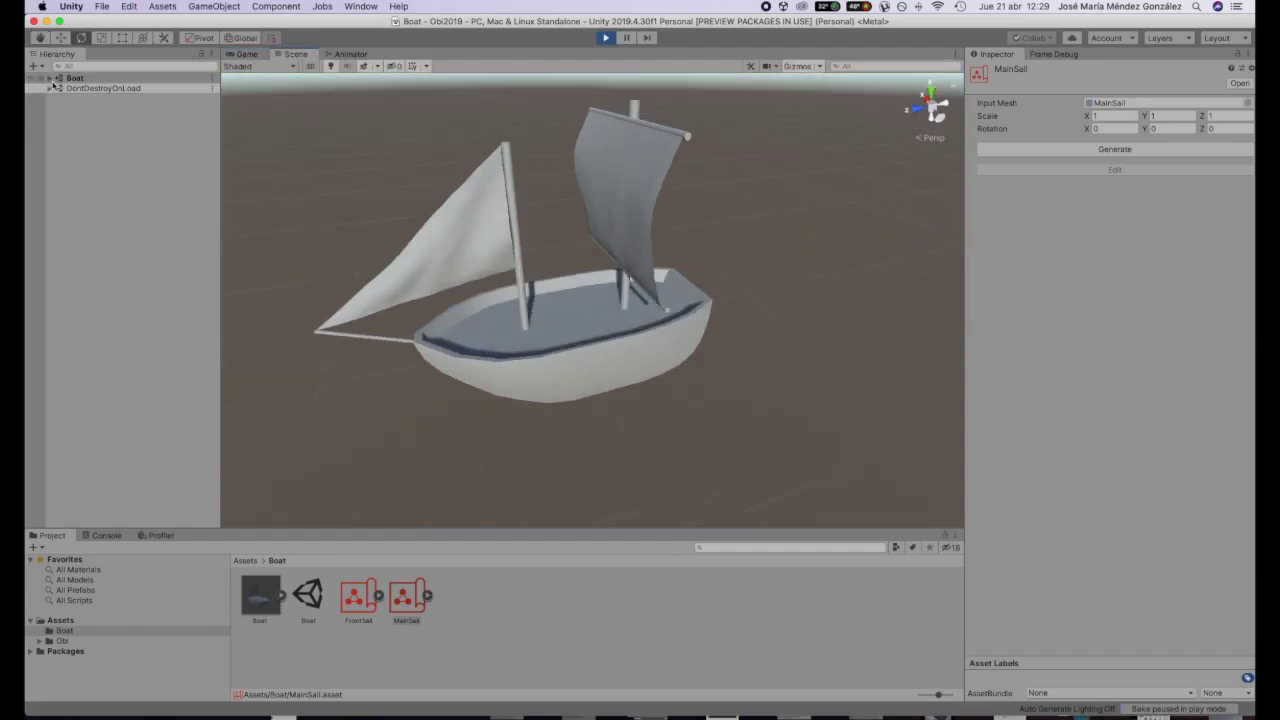
left_click(84, 130)
left_click_drag(600, 300, 346, 251, "alt")
left_click_drag(628, 211, 488, 267, "alt")
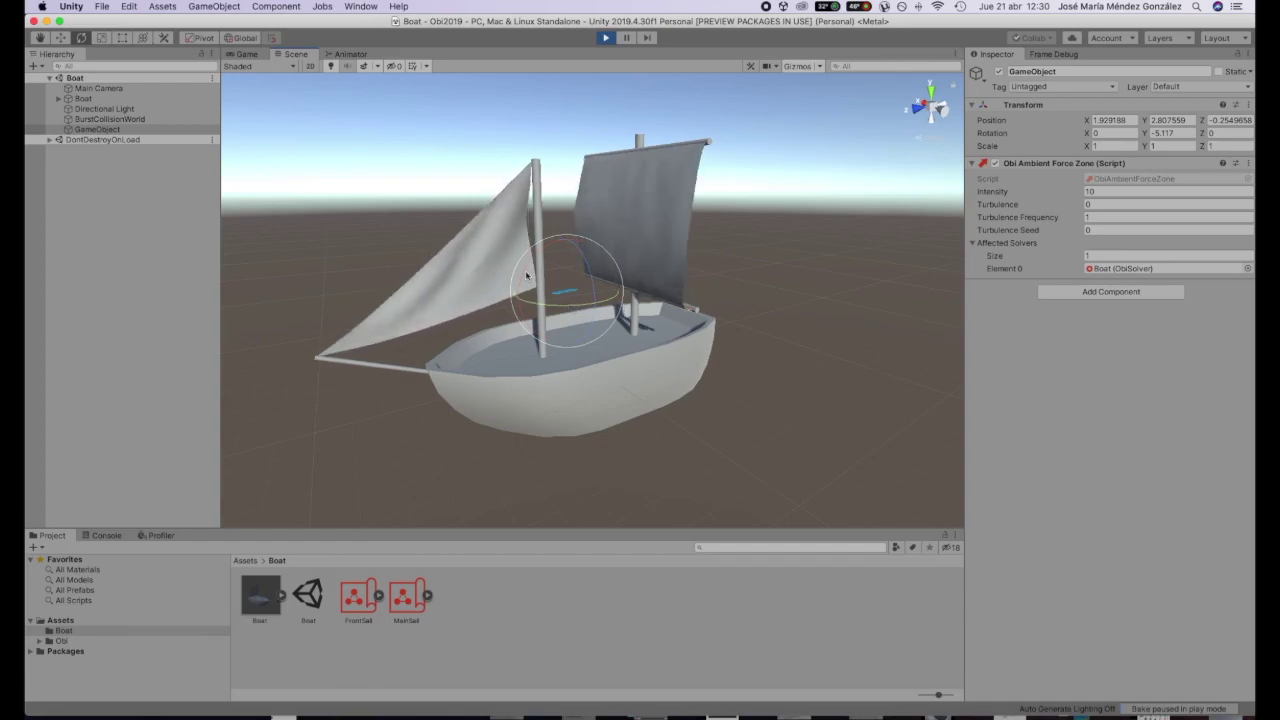
left_click_drag(501, 277, 607, 271, "alt")
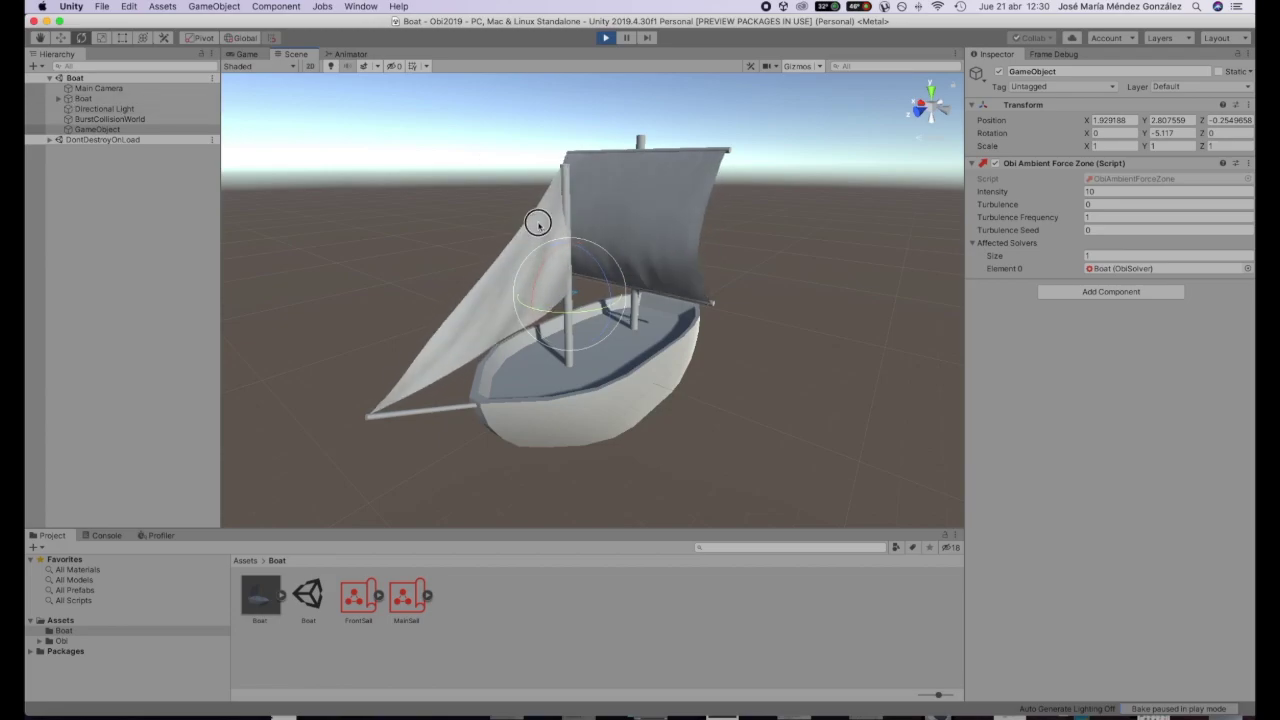
Step: Set the FrontSail's aerodynamic lift to 0 in the running scene and view the effect on the cloth
left_click(500, 285)
scroll(1126, 460, "down", 5)
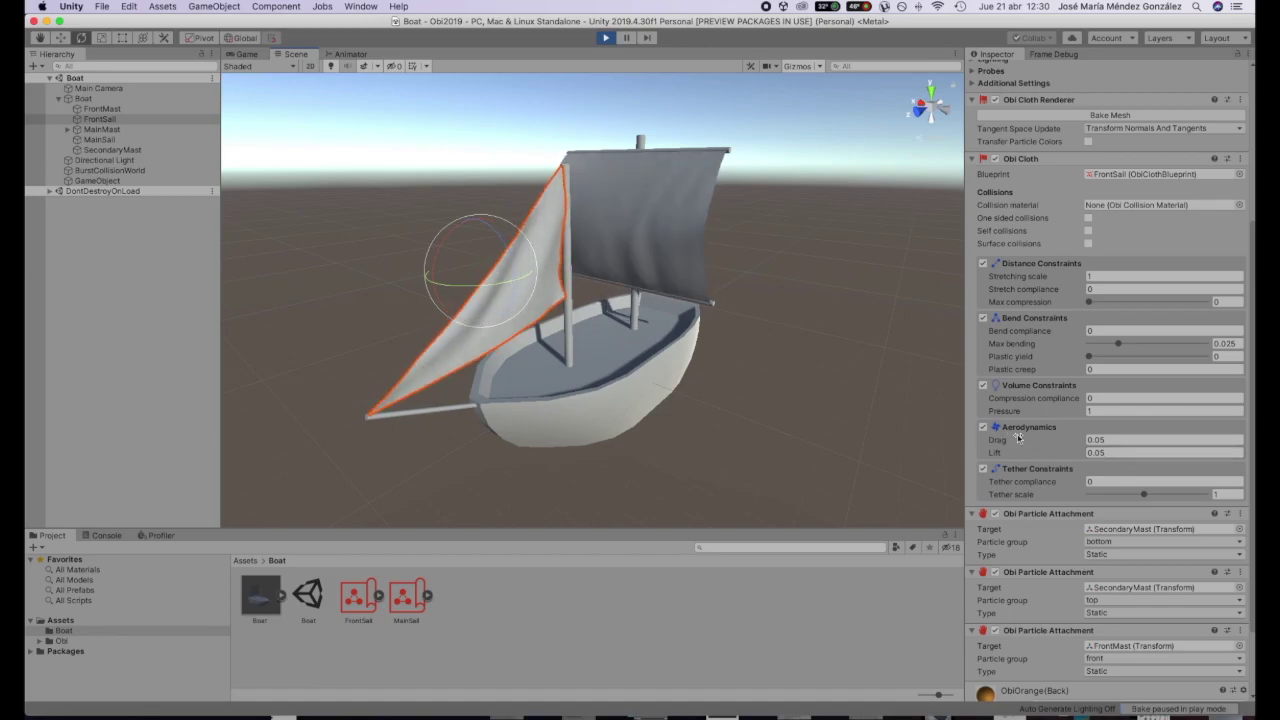
left_click(1110, 439)
type("0.35")
key("Escape")
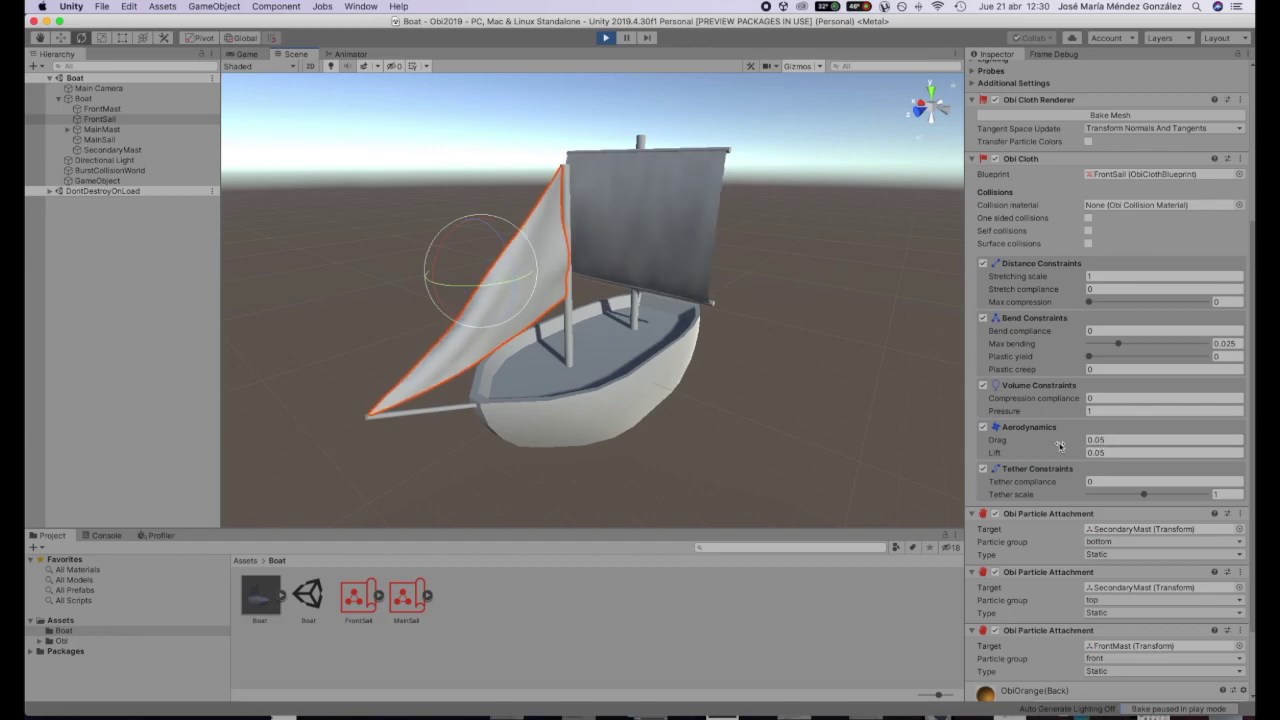
left_click(1057, 446)
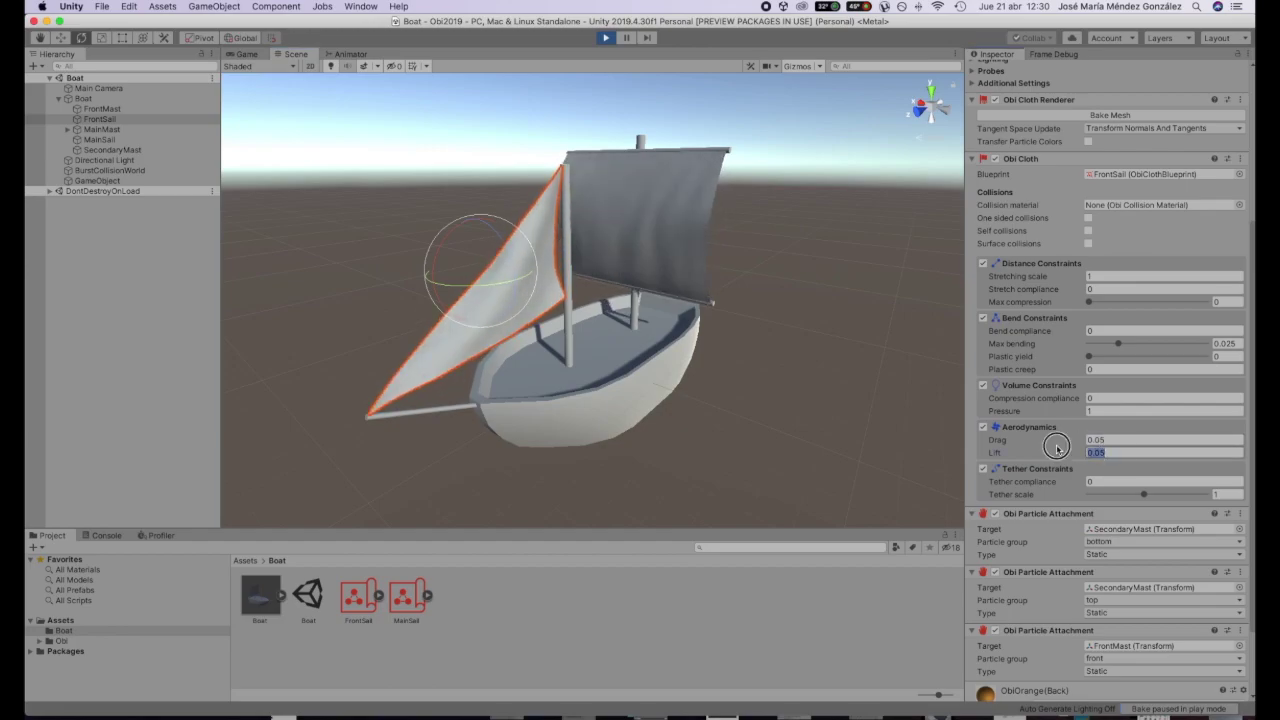
type("0")
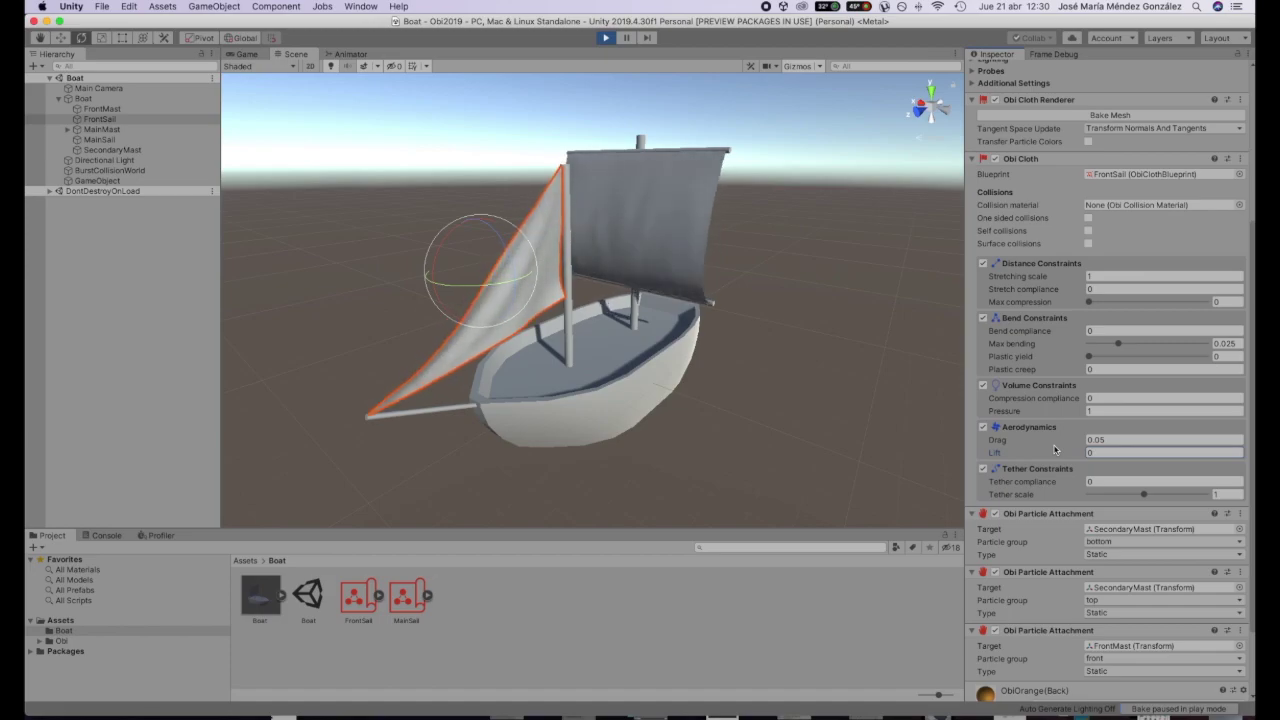
left_click_drag(772, 369, 696, 336, "alt")
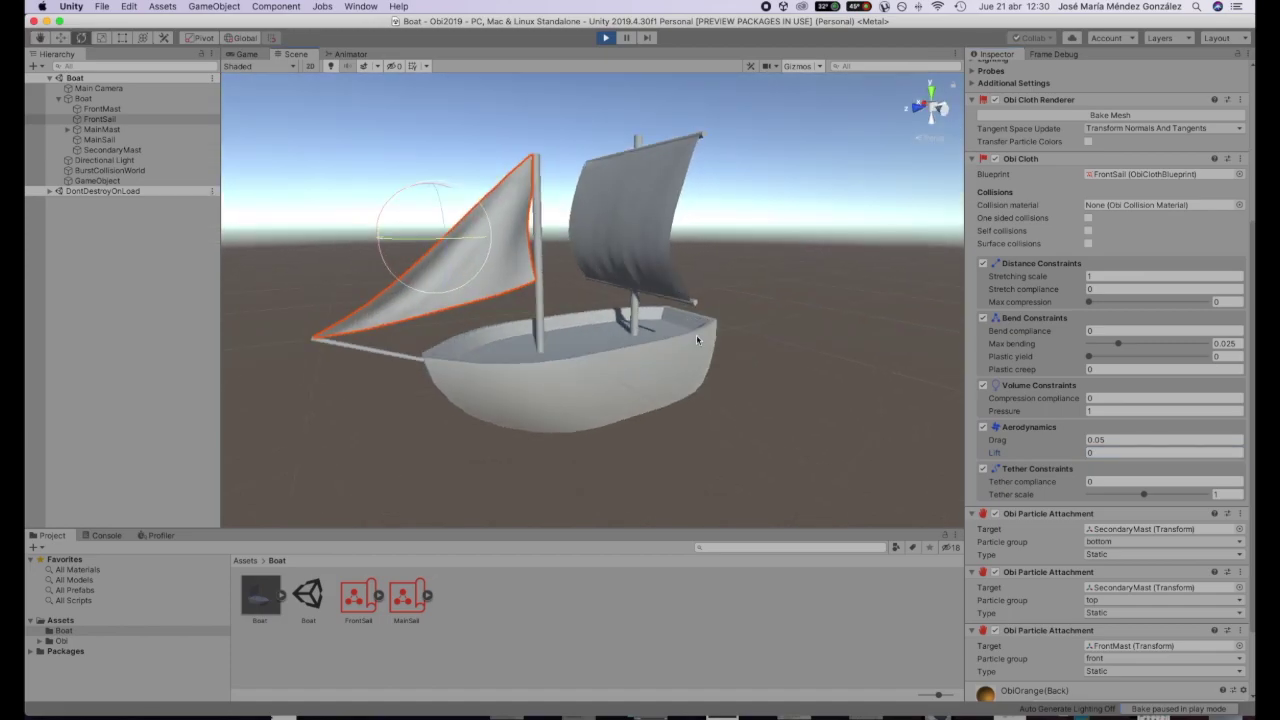
Step: Set the FrontSail's aerodynamic lift to 0.05
left_click(1099, 453)
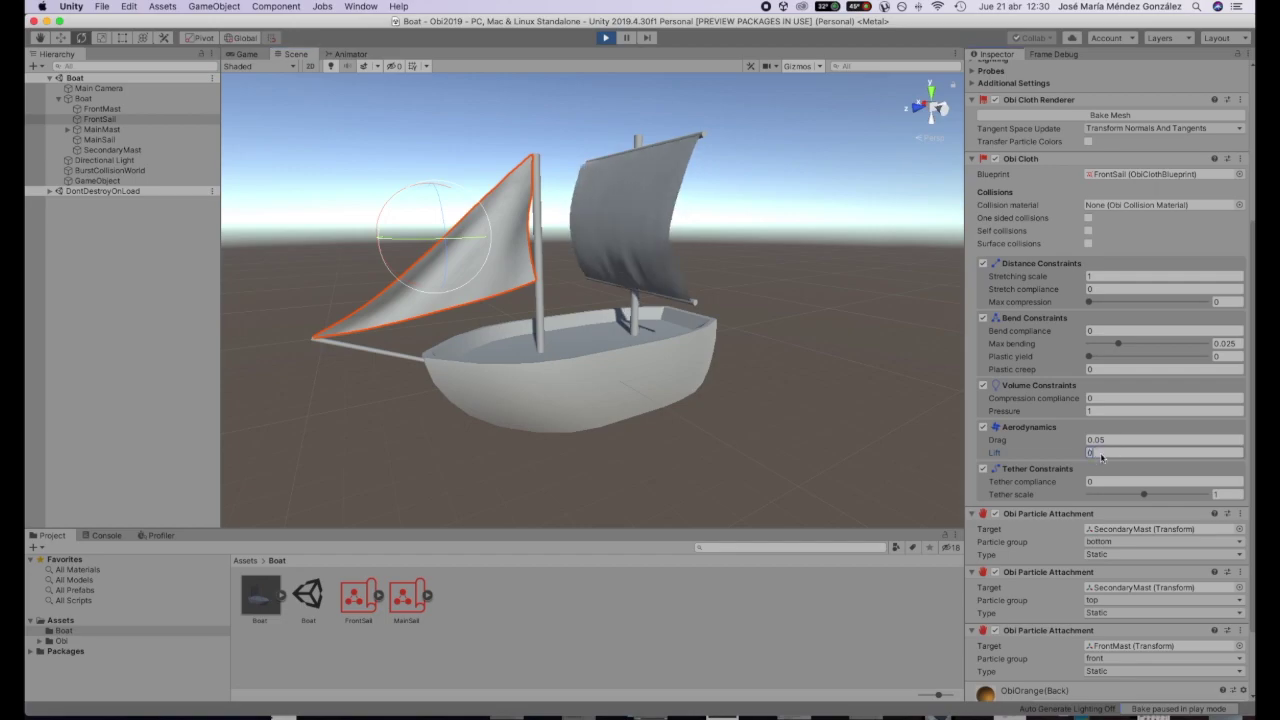
type("0.05")
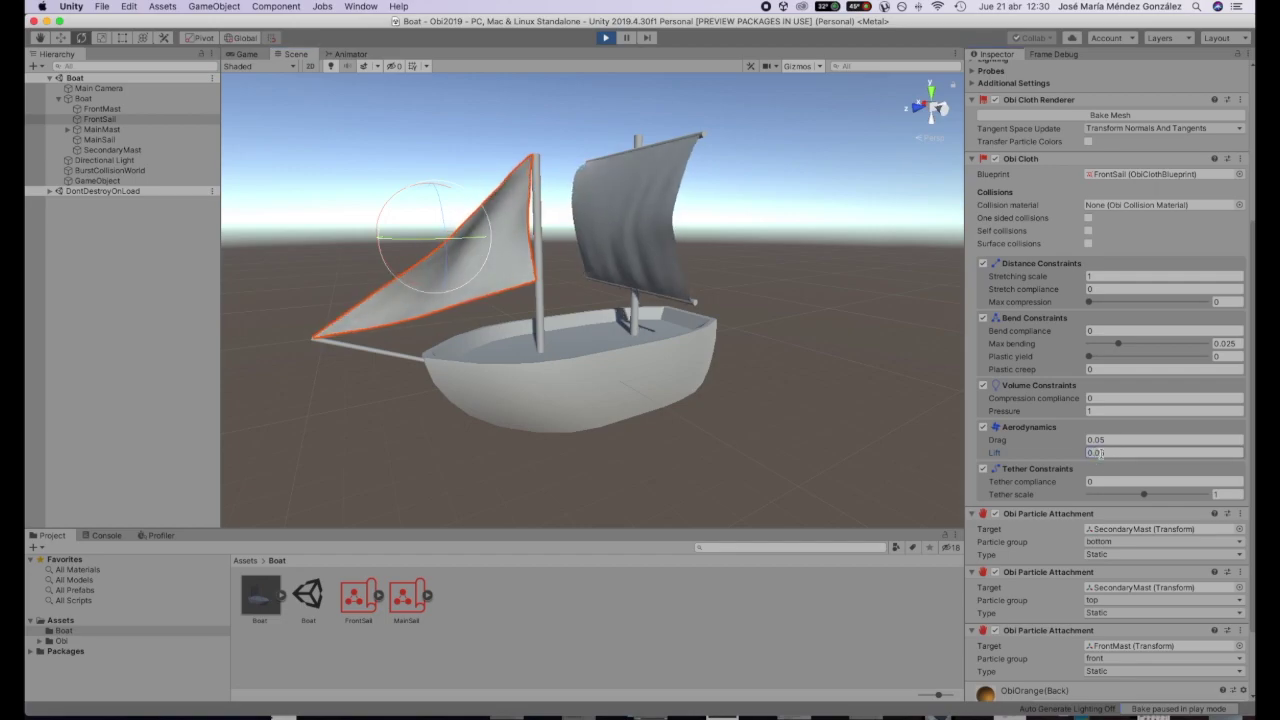
left_click_drag(757, 260, 615, 279, "alt")
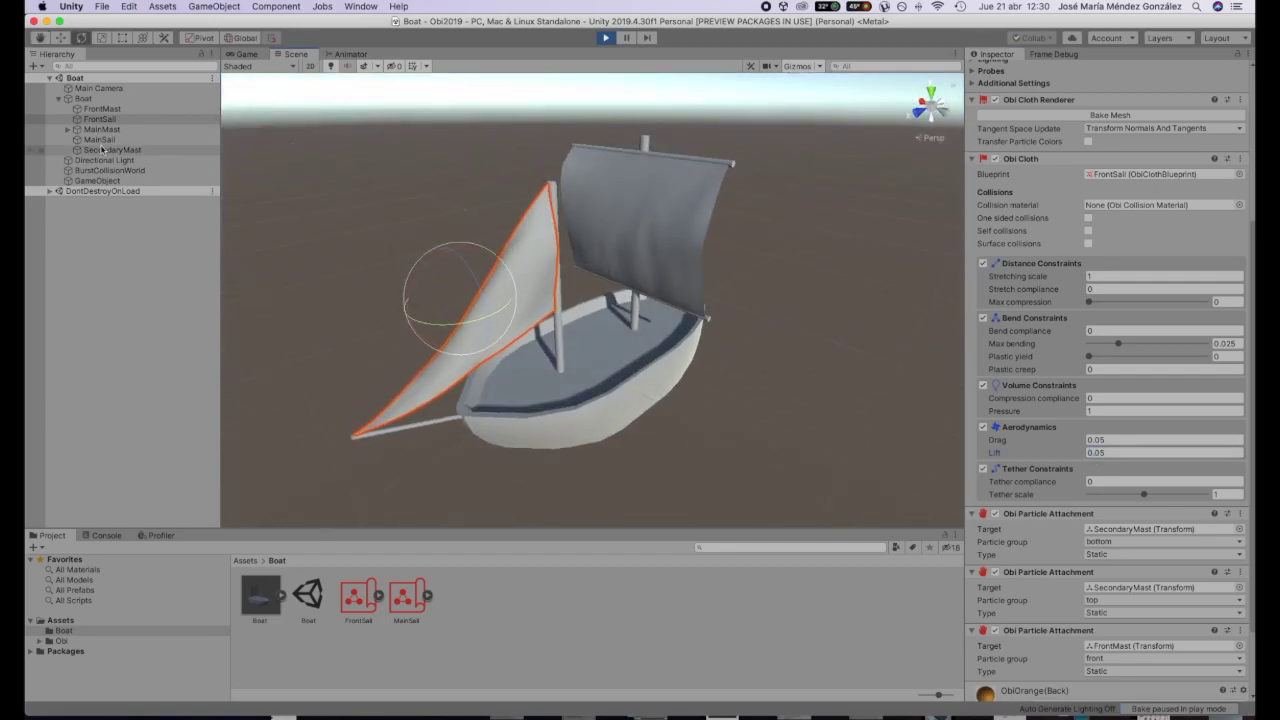
Step: Rotate the force zone GameObject to about -38.2 degrees around Y and check how both sails billow
left_click(97, 180)
left_click_drag(578, 328, 493, 424)
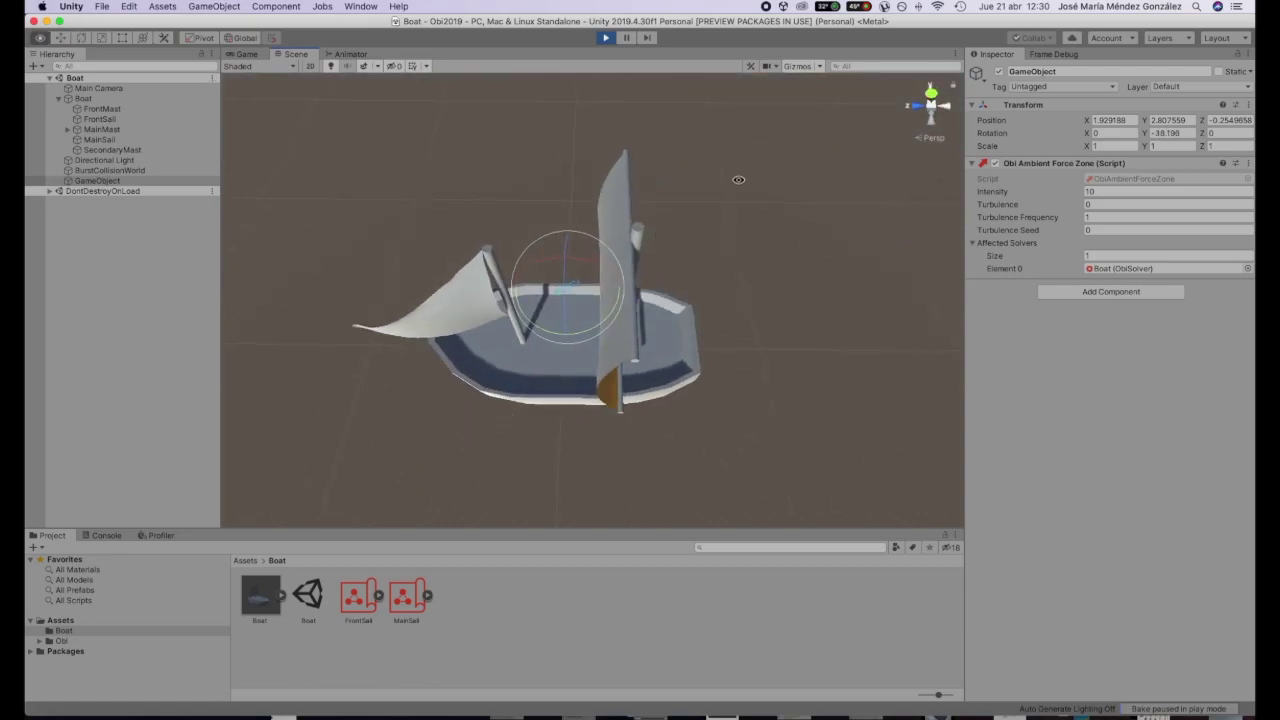
left_click_drag(738, 179, 740, 200, "alt")
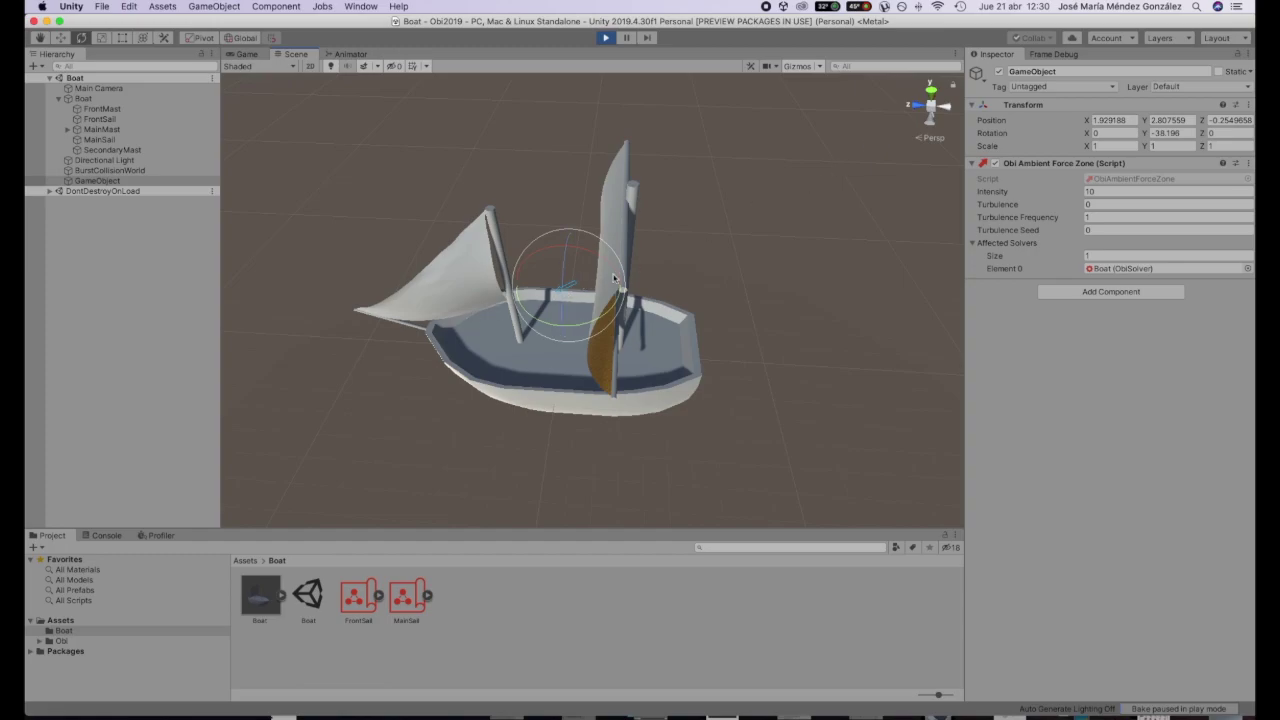
Step: Set the force zone's turbulence to 10 and turbulence frequency to 5, and check how the sails flutter from several angles
left_click_drag(551, 322, 685, 220, "alt")
scroll(729, 229, "up", 3)
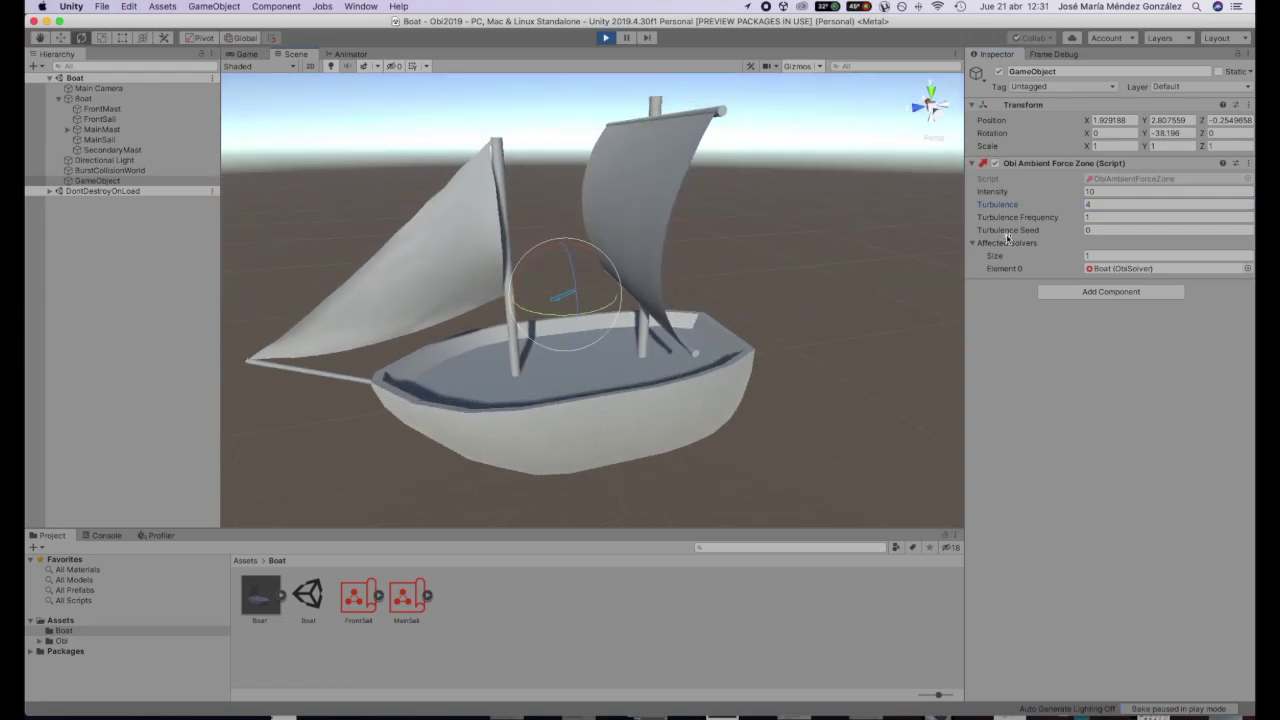
left_click(1092, 217)
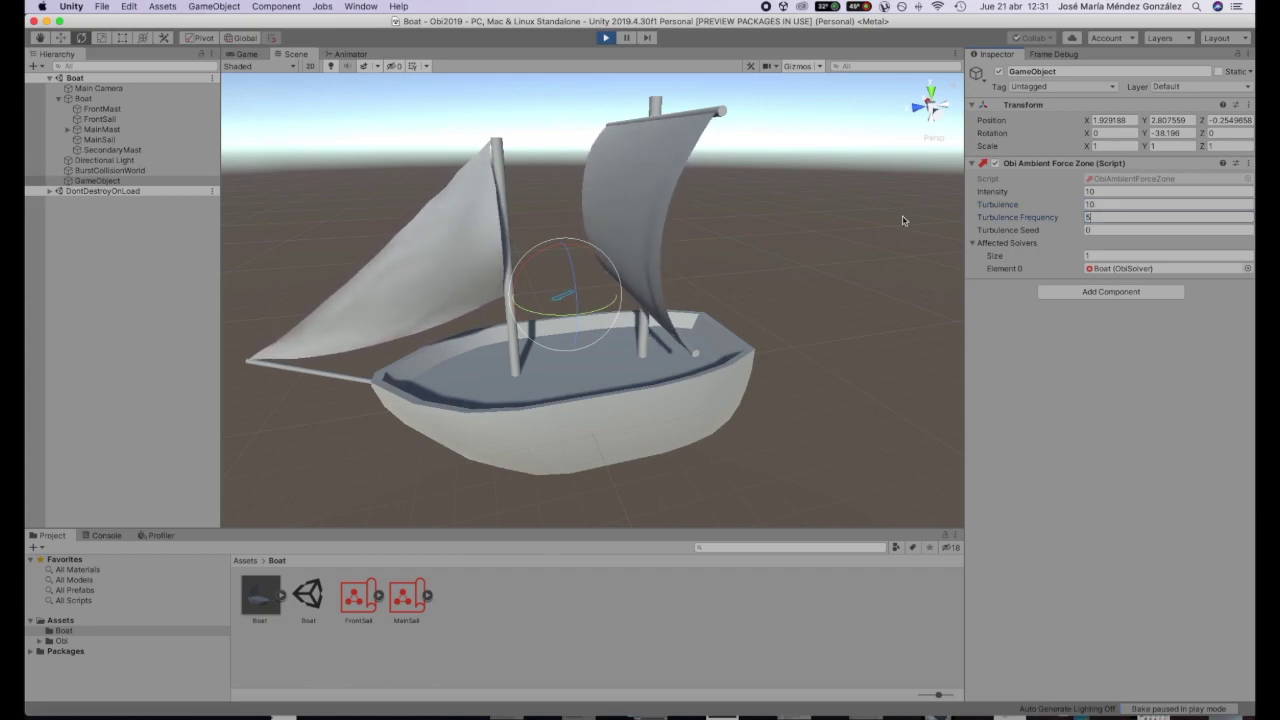
left_click_drag(726, 271, 621, 310, "alt")
scroll(590, 305, "up", 5)
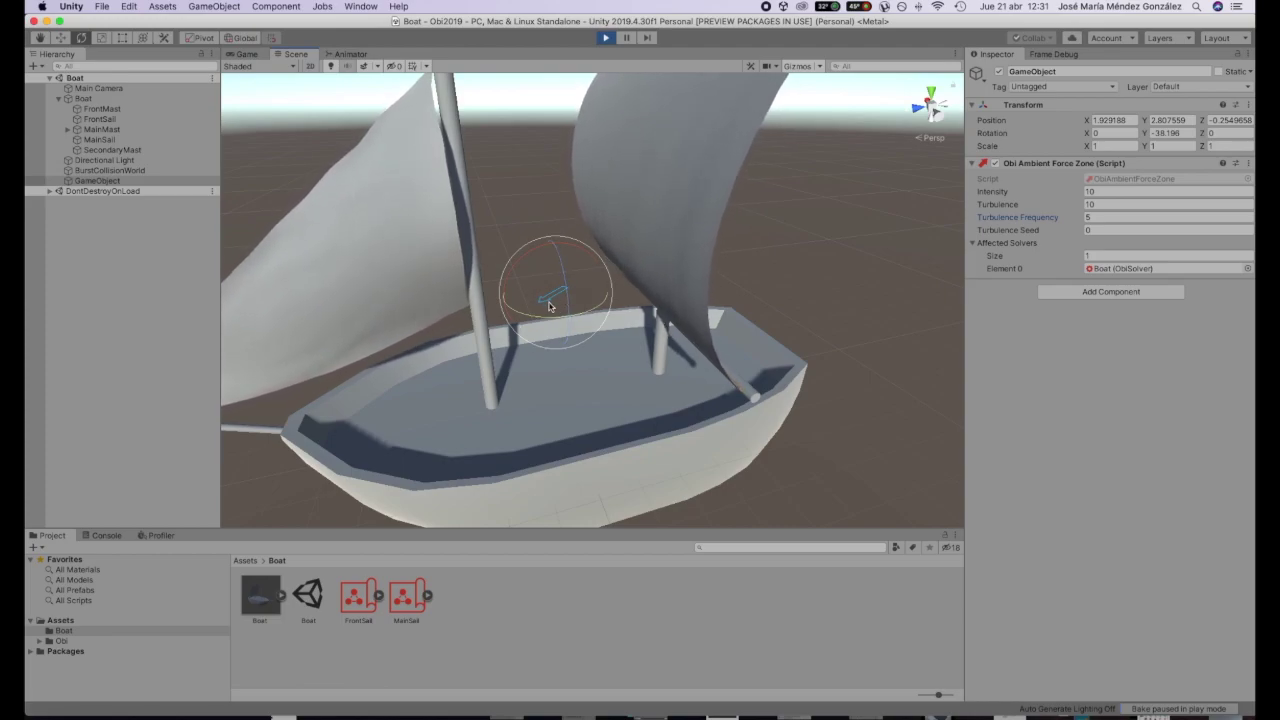
left_click_drag(766, 249, 790, 231, "alt")
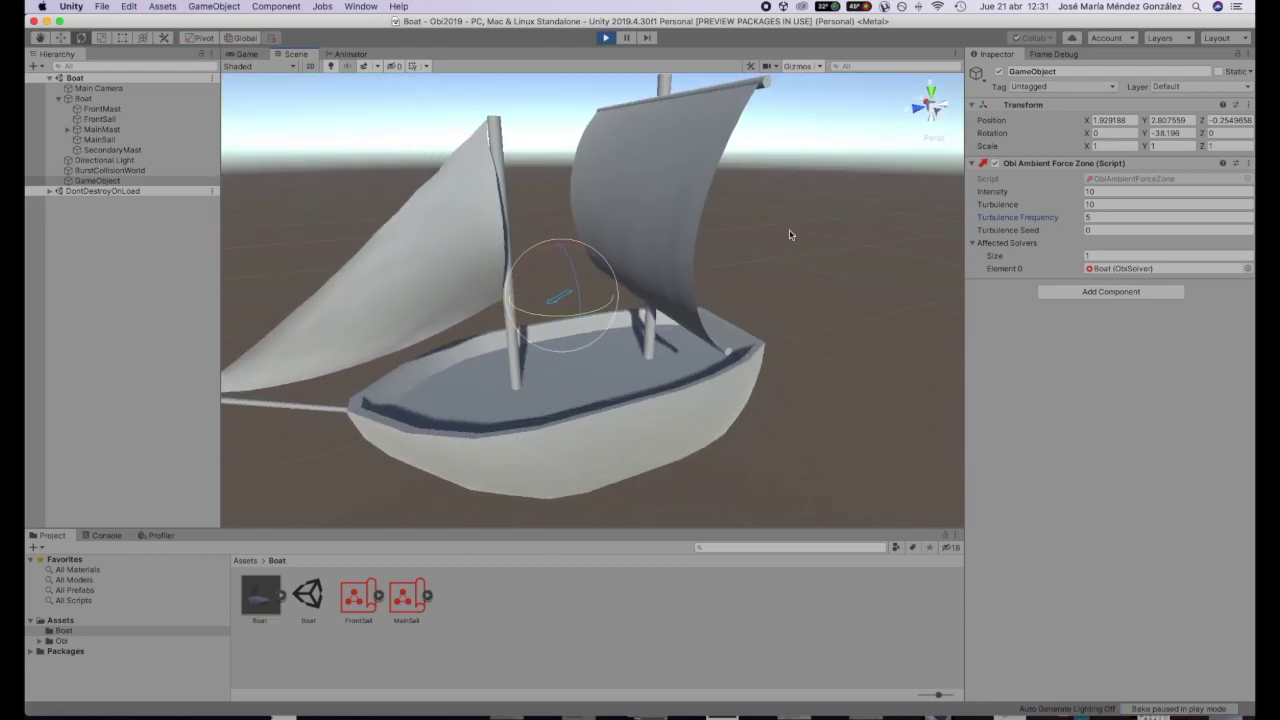
left_click_drag(682, 236, 727, 194, "alt")
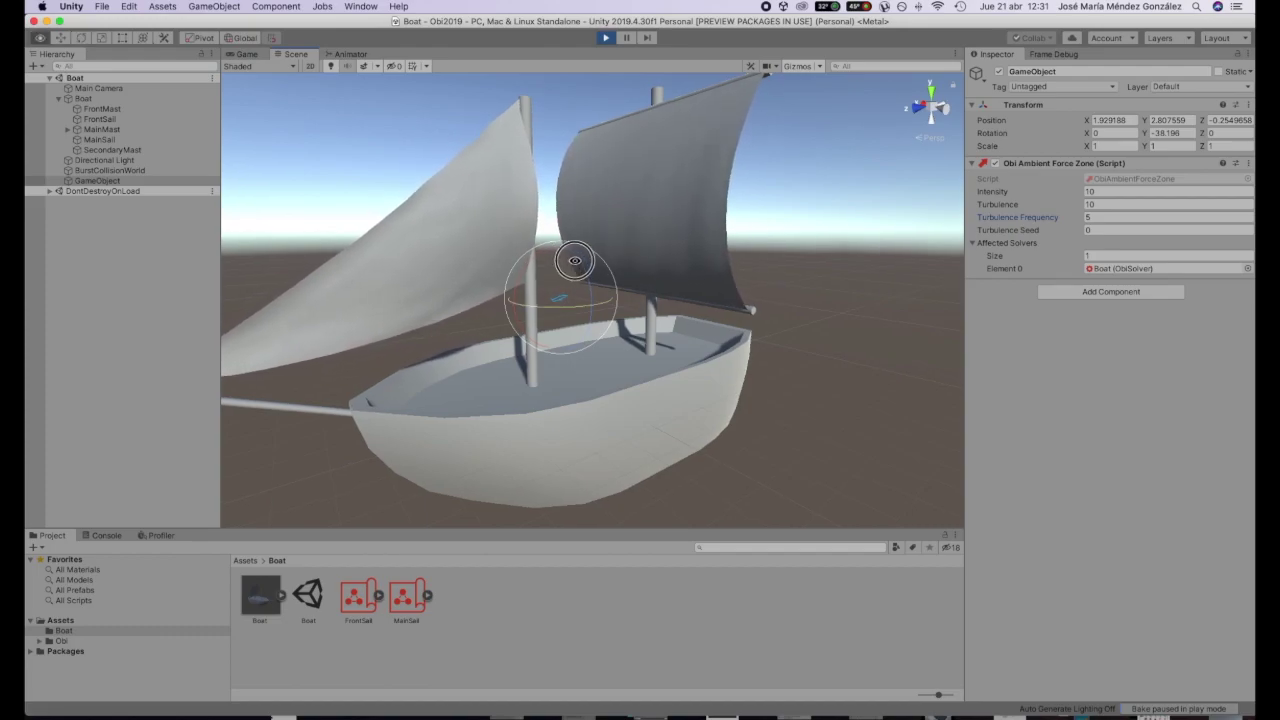
left_click_drag(715, 247, 771, 309, "alt")
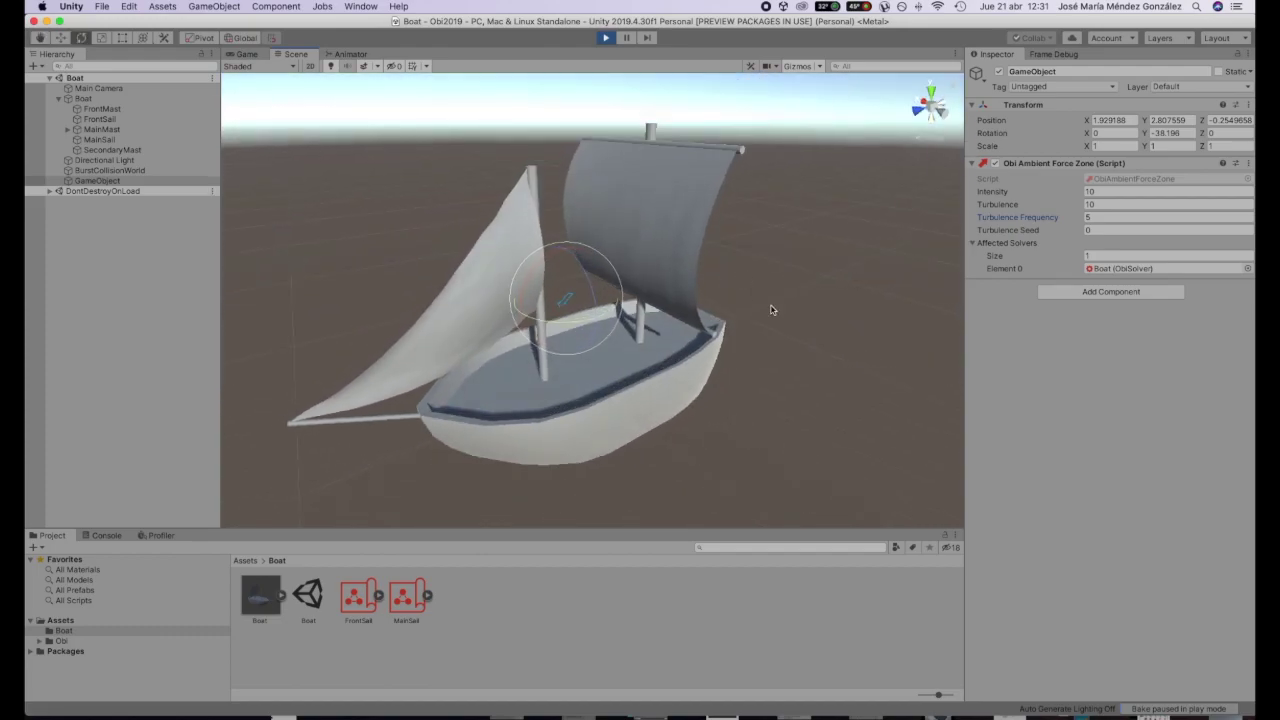
Step: Move the Boat along Z to about -1.37 in the running scene and check the sails' reaction
left_click(84, 99)
left_click(60, 37)
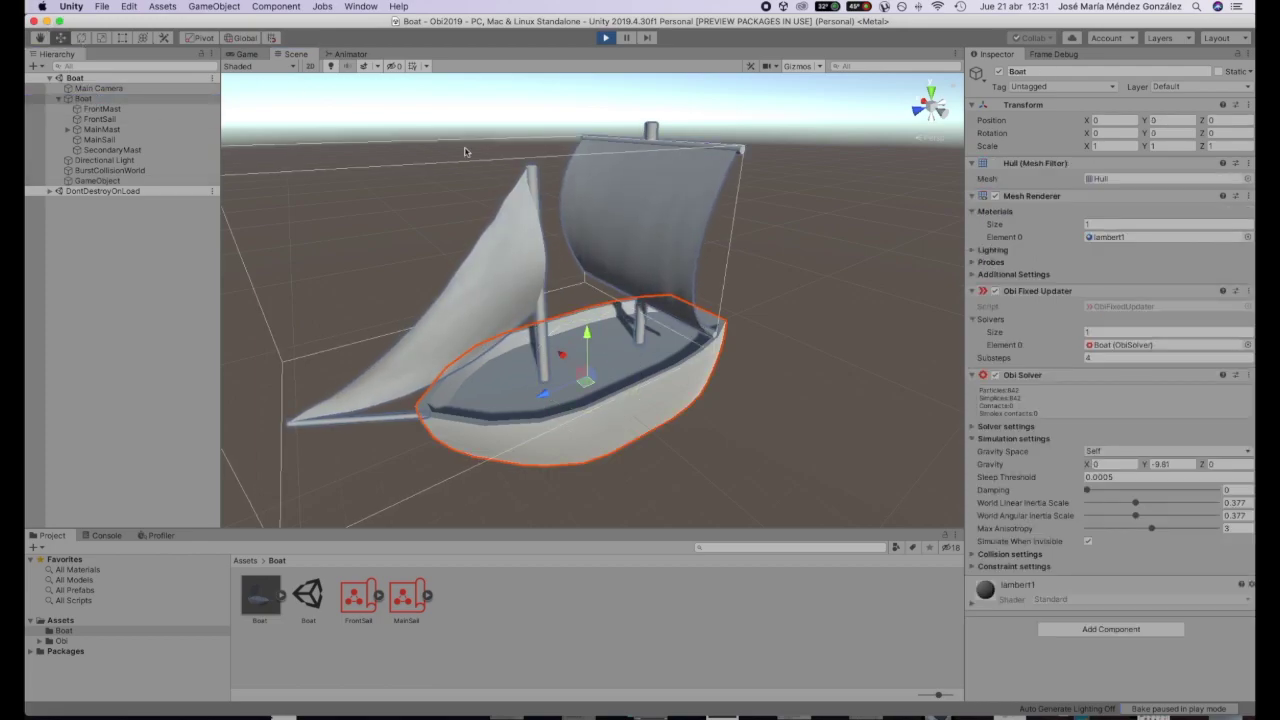
left_click_drag(549, 400, 636, 321)
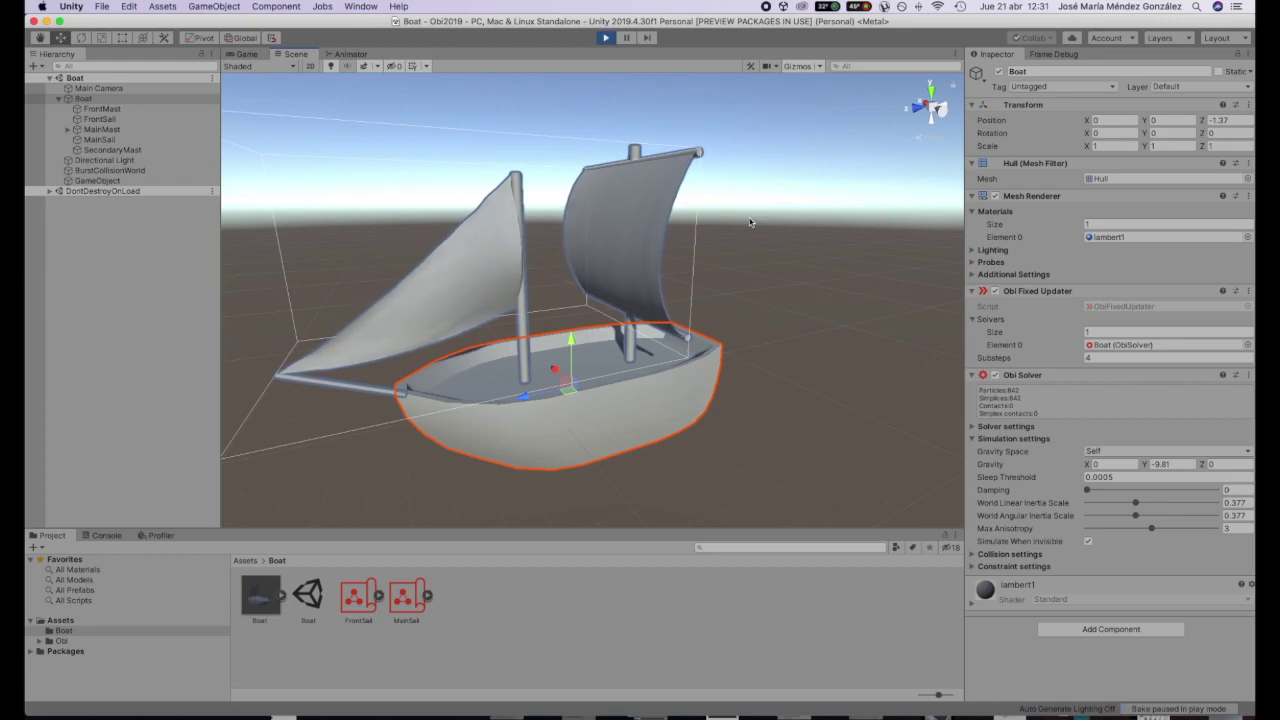
Step: Rotate the force zone GameObject to about -167.8 degrees around Y to reverse the wind, and return it to about -20.8 degrees
left_click(97, 180)
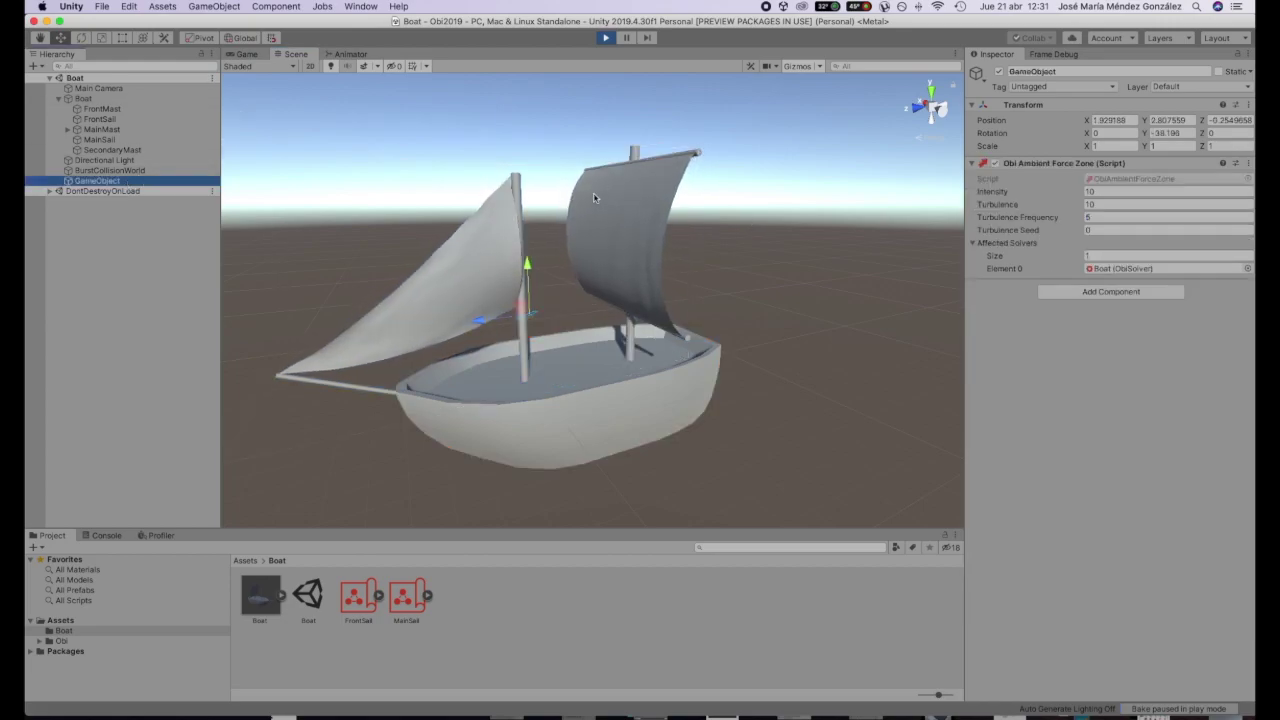
left_click_drag(538, 321, 540, 360, "alt")
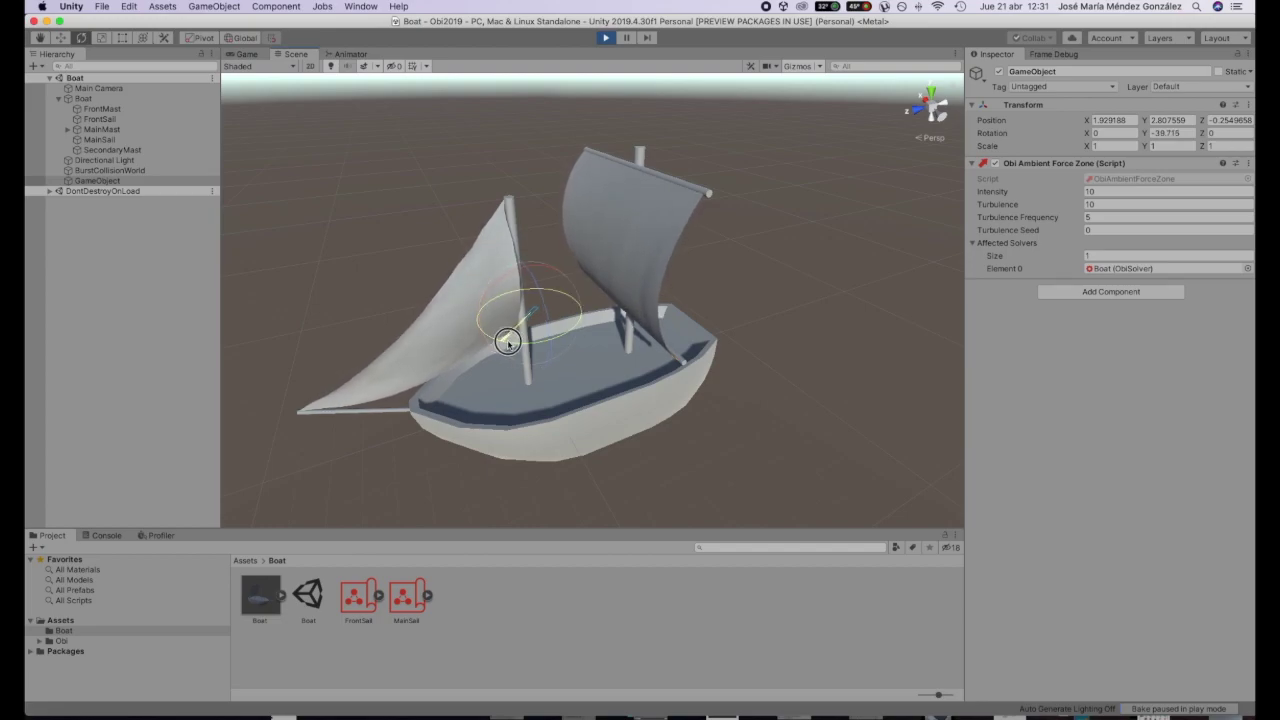
left_click_drag(563, 341, 648, 191)
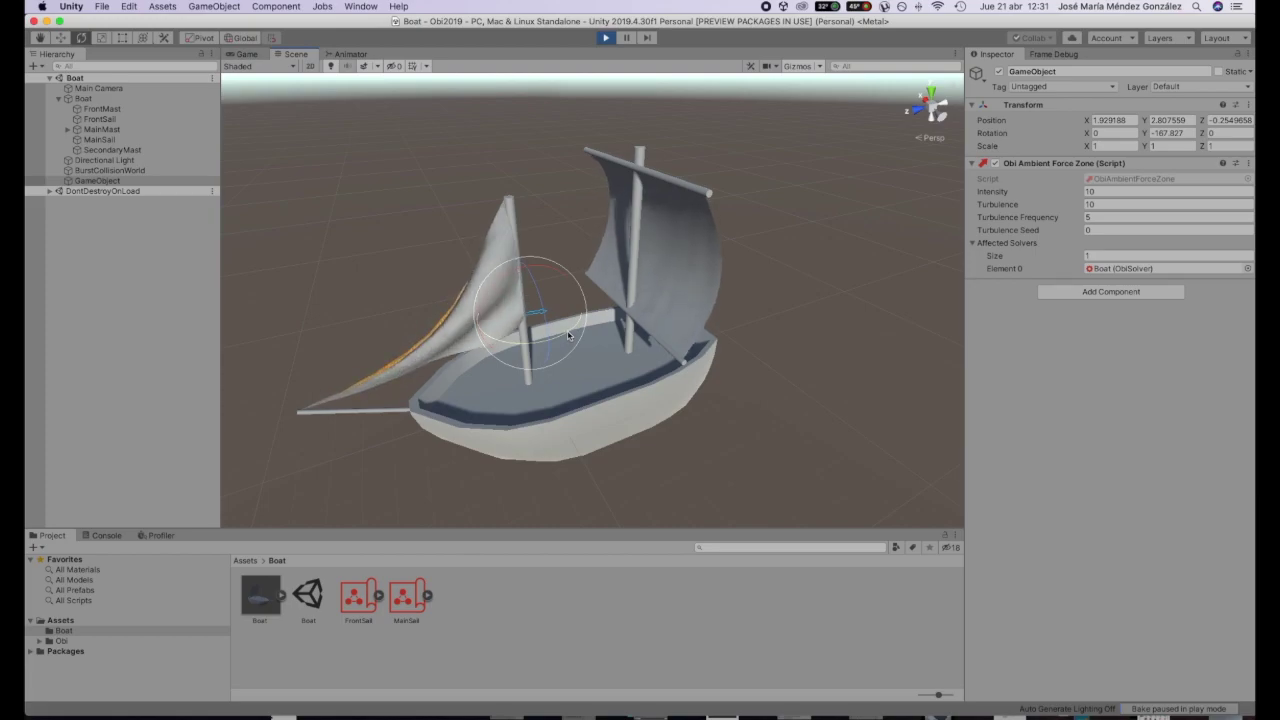
left_click_drag(495, 348, 357, 343)
Step: Add a Capsule Collider component to the MainMast
left_click_drag(714, 206, 630, 240, "alt")
left_click(630, 240)
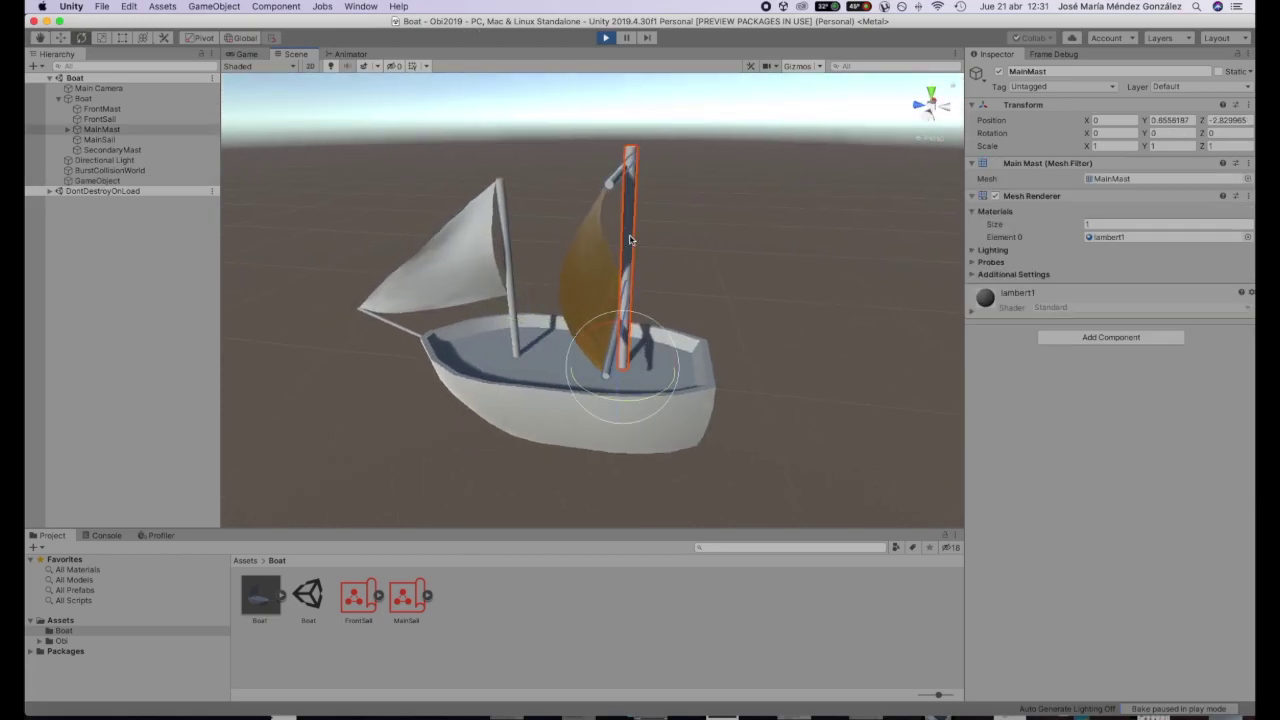
left_click(1129, 338)
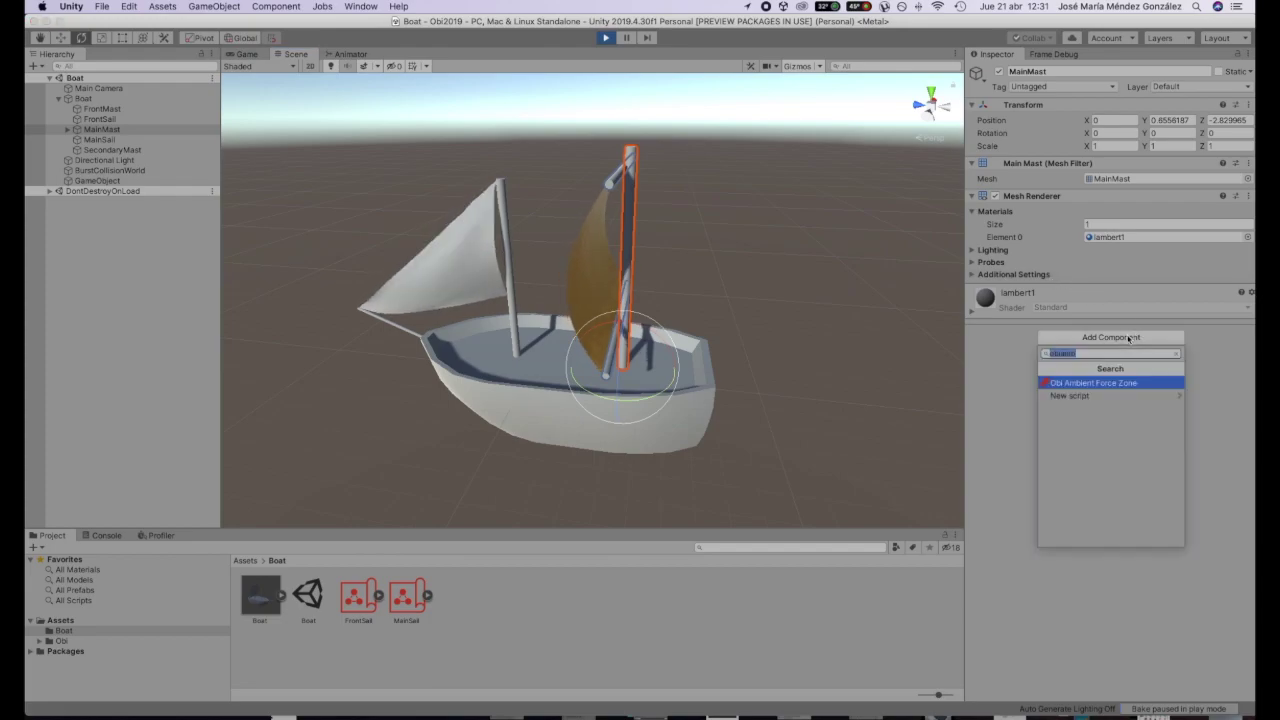
type("cap")
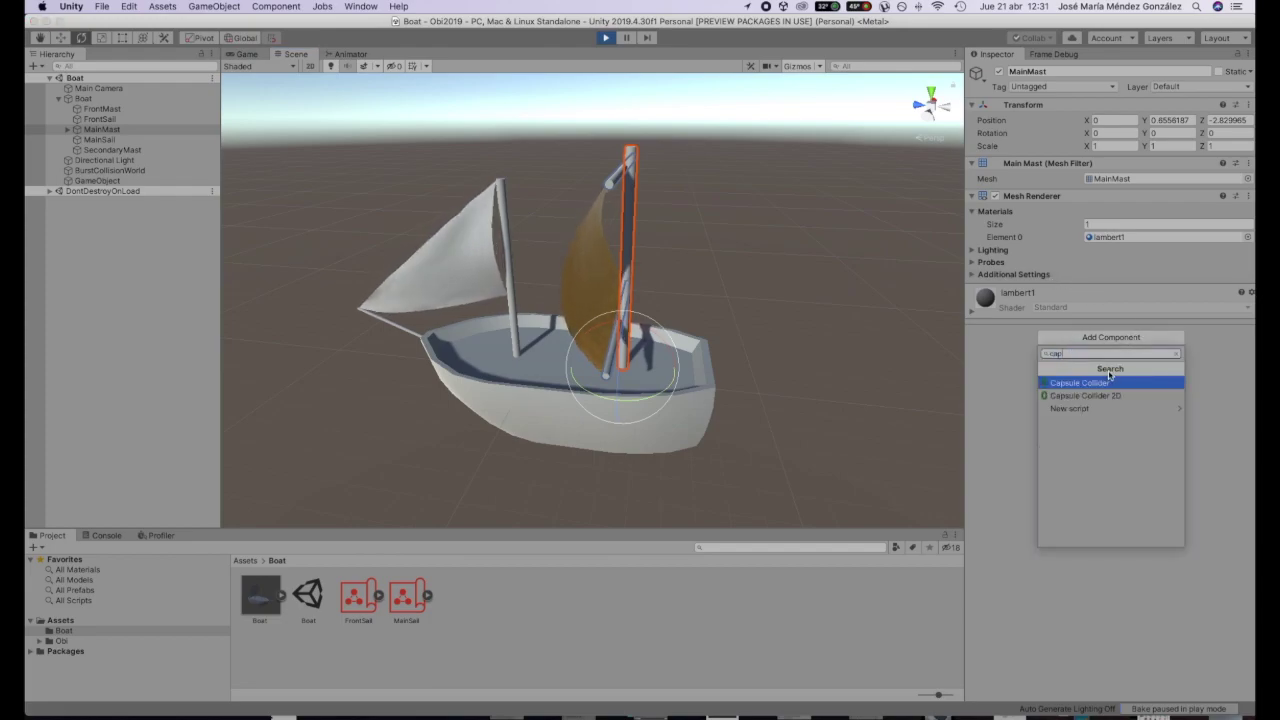
left_click(1114, 391)
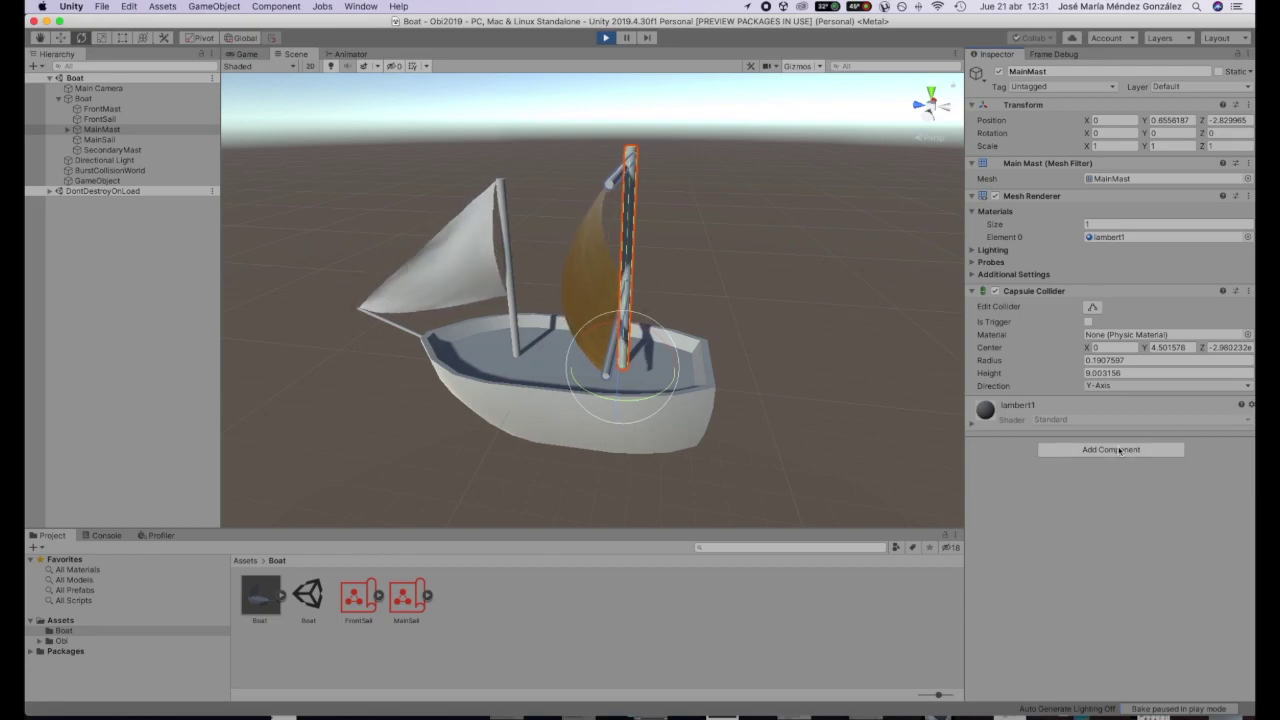
Step: Add an Obi Collider component to the MainMast so that it collides with the sail cloth
left_click(1120, 451)
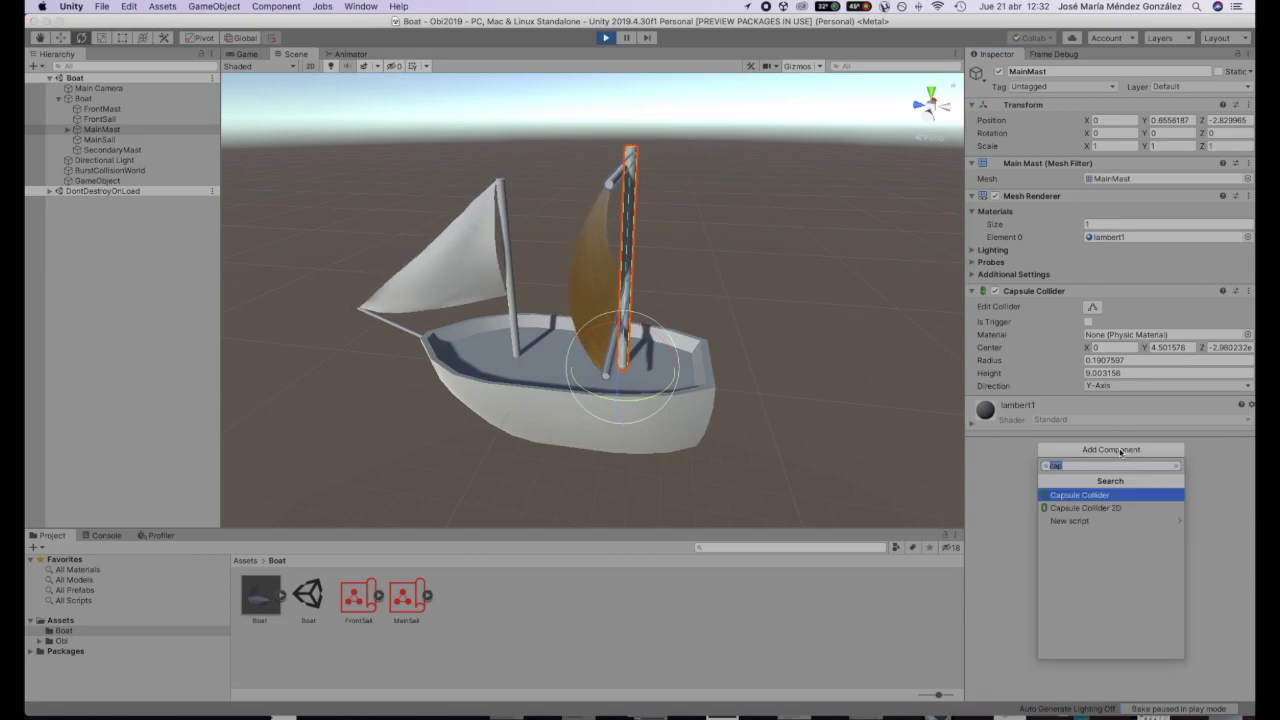
type("obic")
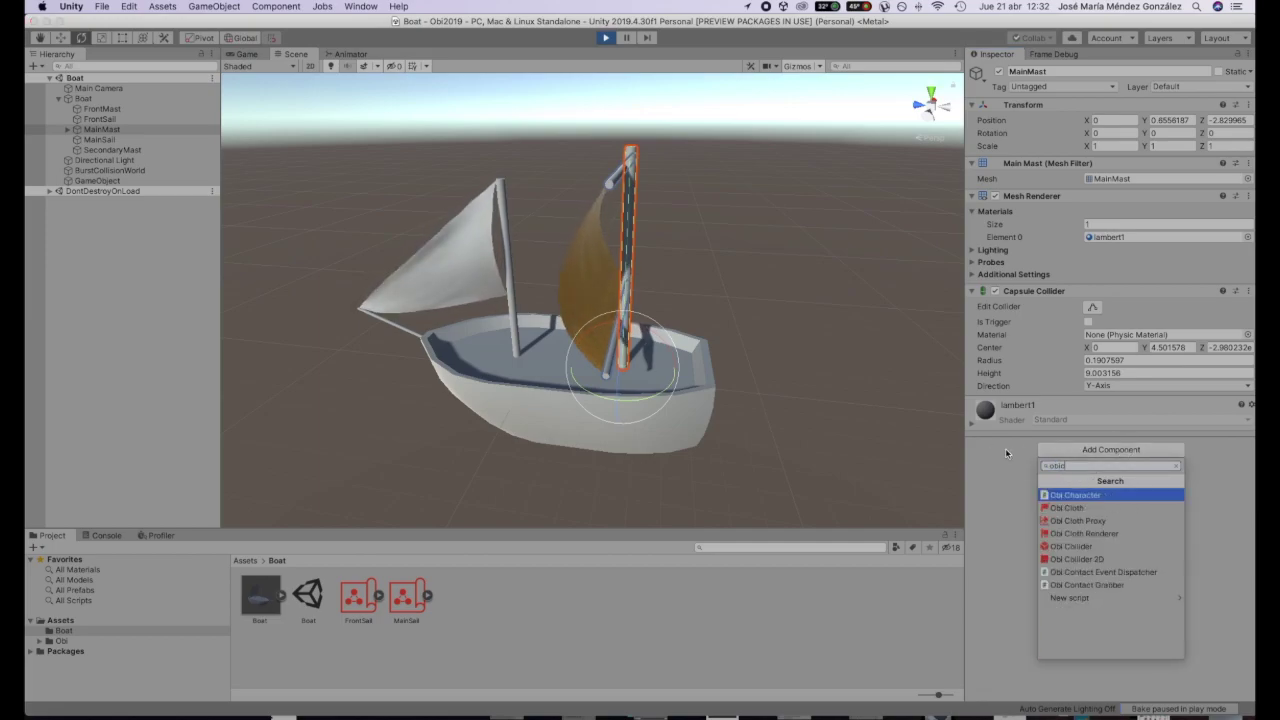
left_click(1097, 548)
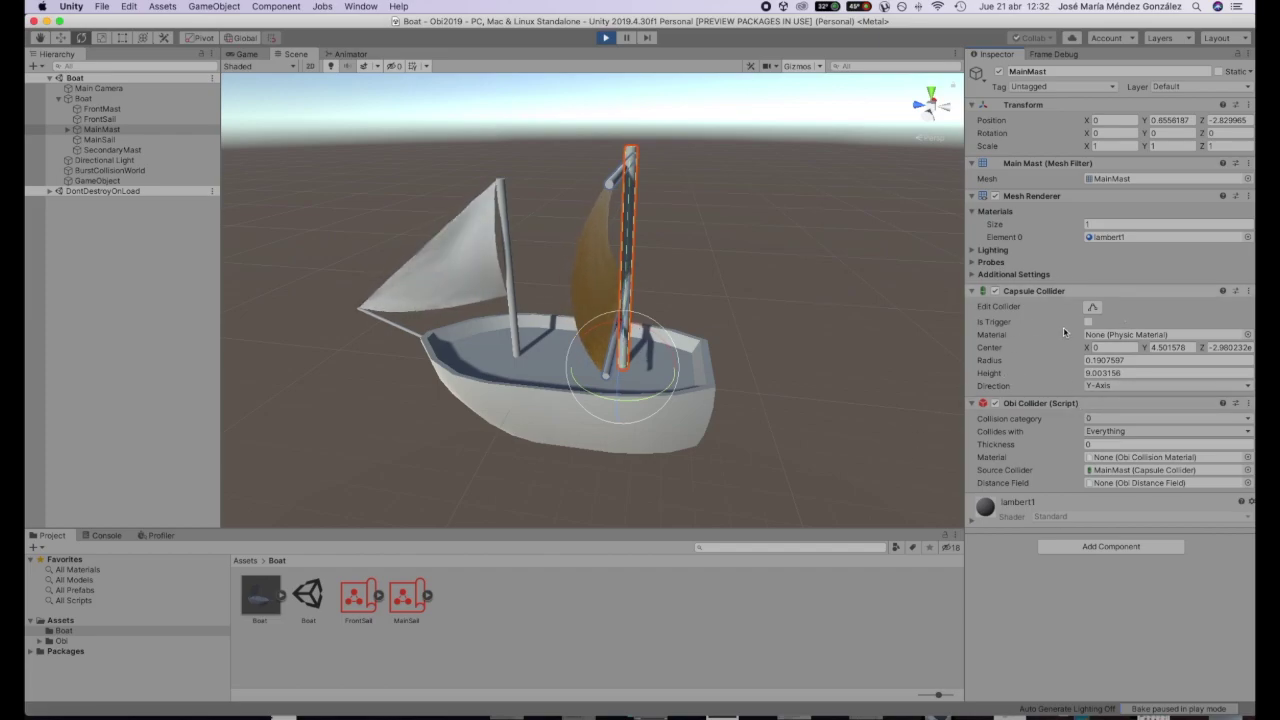
Step: Rotate the force zone GameObject around Y to blow the main sail against the mast, and check the collision
left_click_drag(665, 277, 737, 266, "alt")
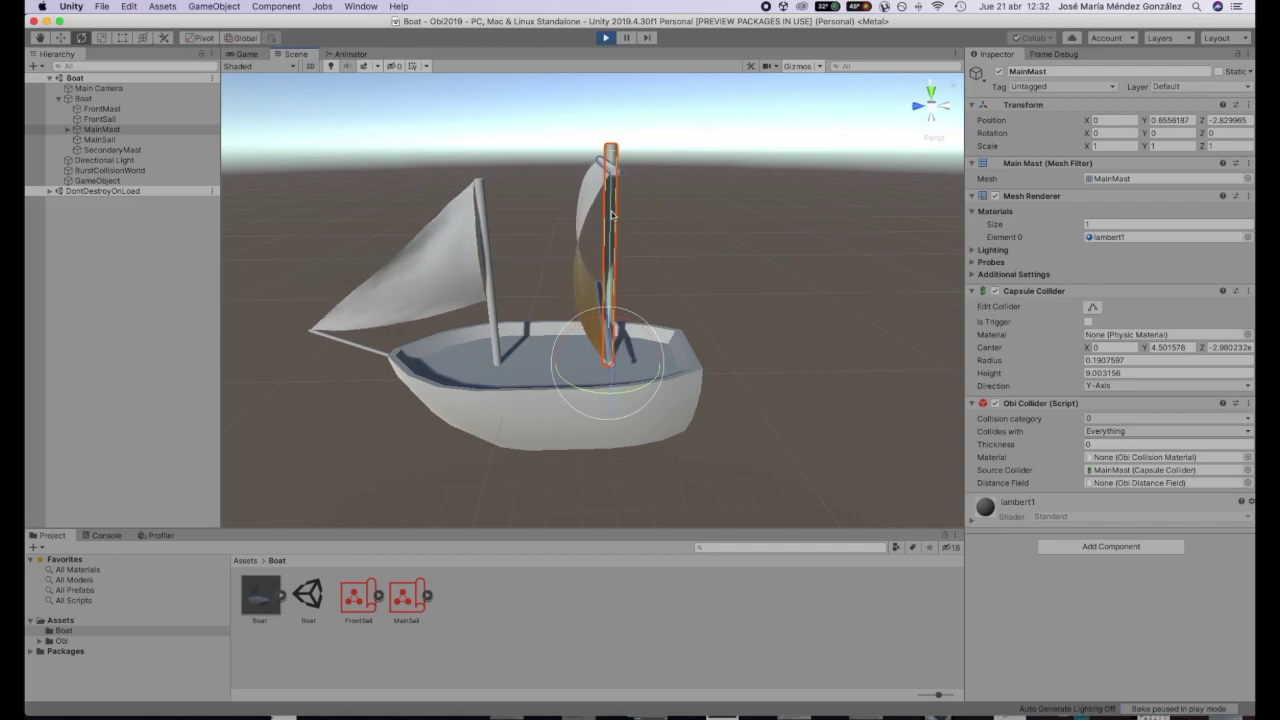
left_click_drag(627, 279, 749, 260, "alt")
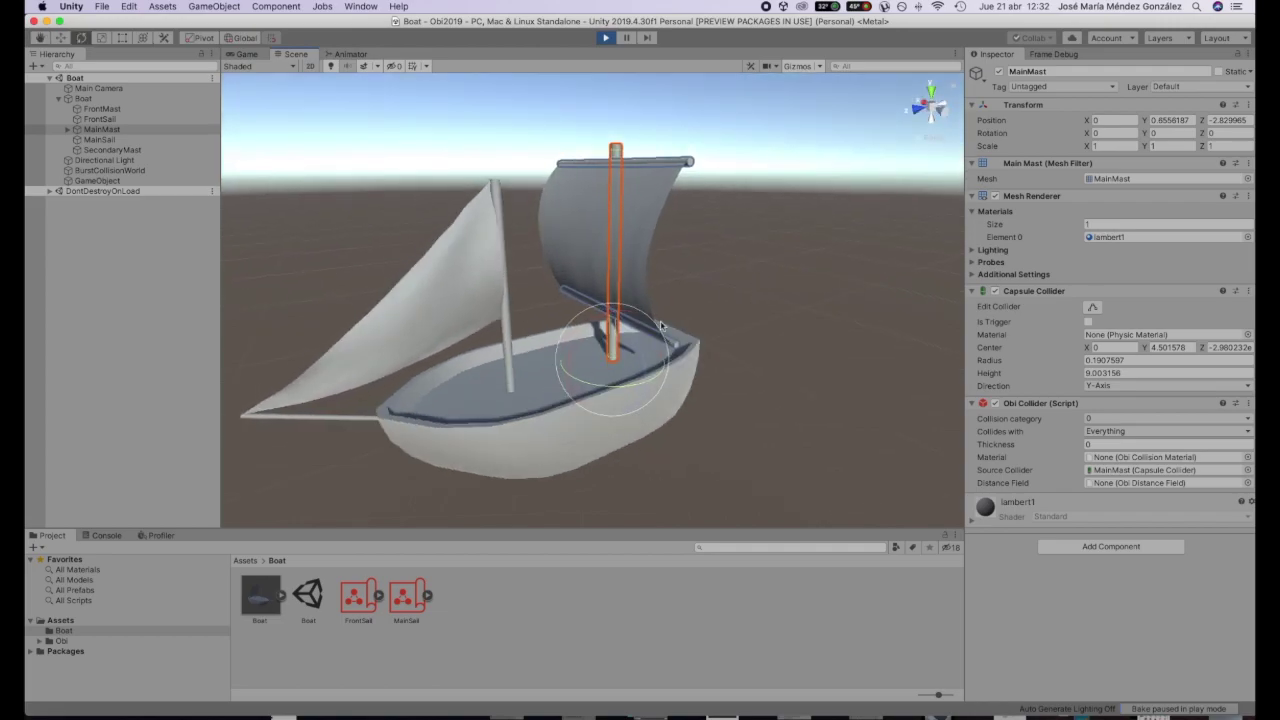
left_click(98, 181)
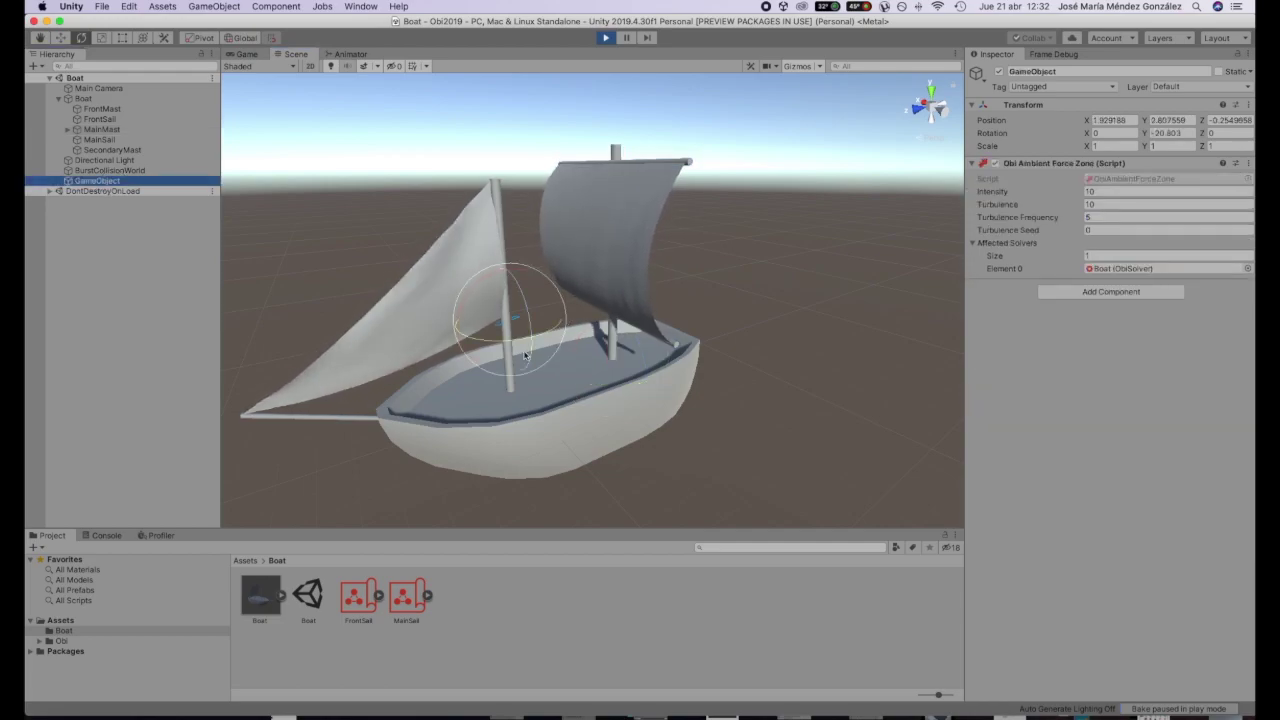
left_click_drag(524, 338, 694, 285)
left_click(772, 258)
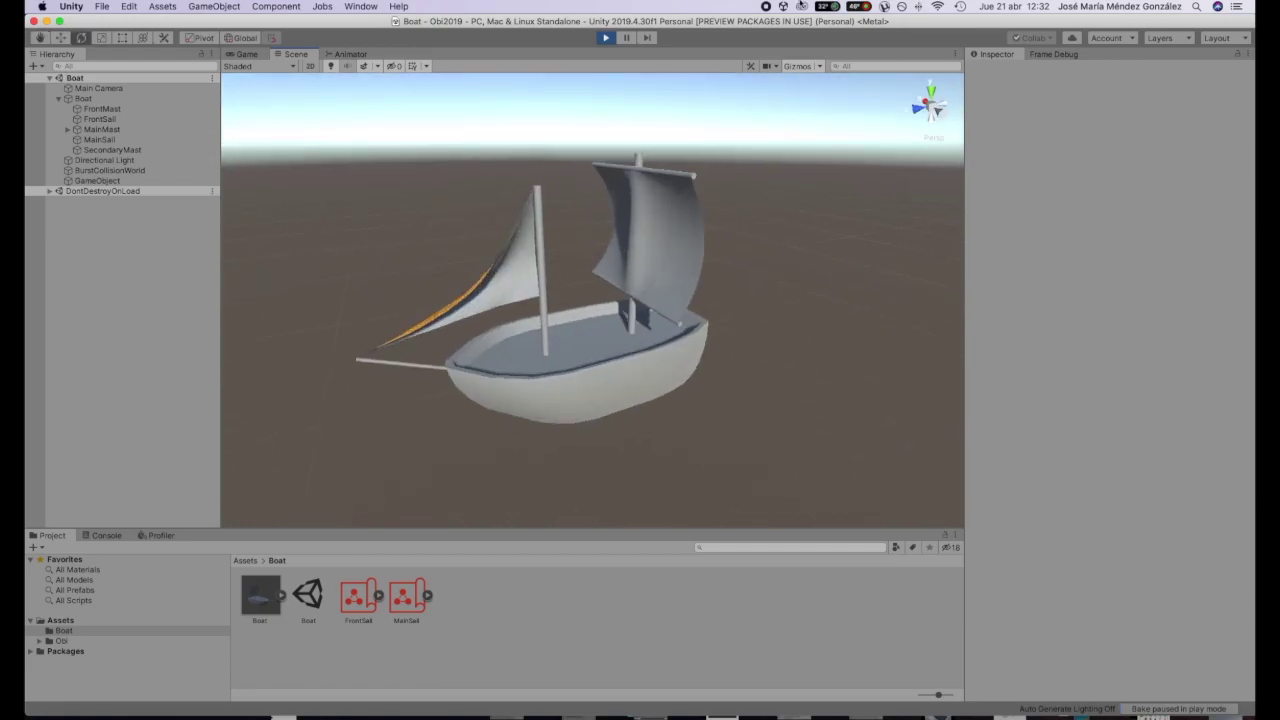